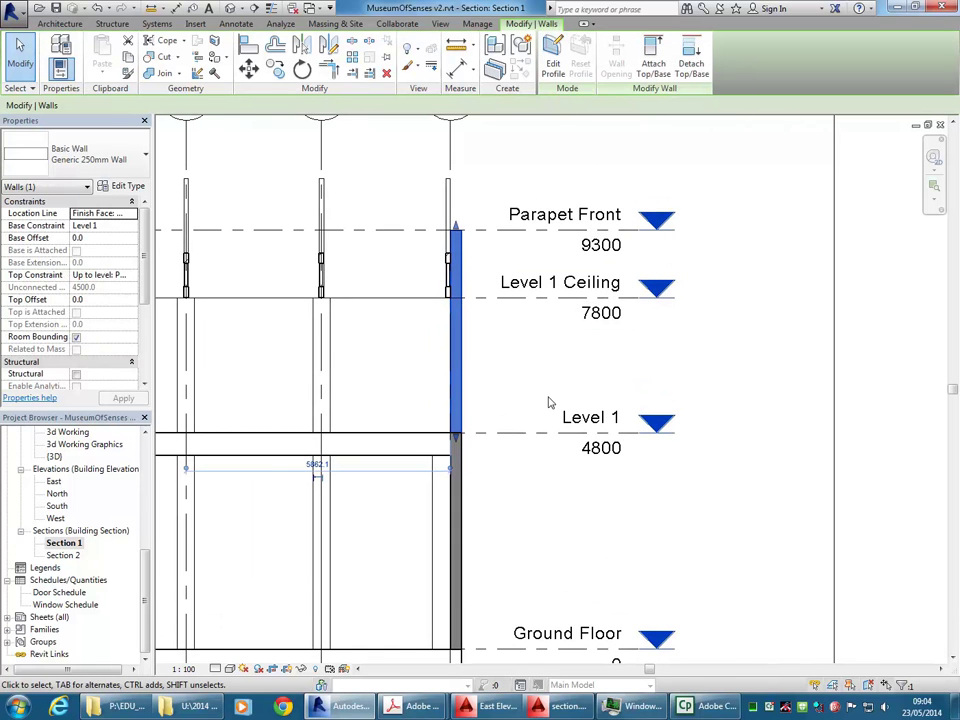
In the default 3D view, draw a straight freestanding Generic 250mm wall about 9700 mm long on Level 1, beside the building.
left_click_drag(146, 600, 145, 574)
double_click(54, 605)
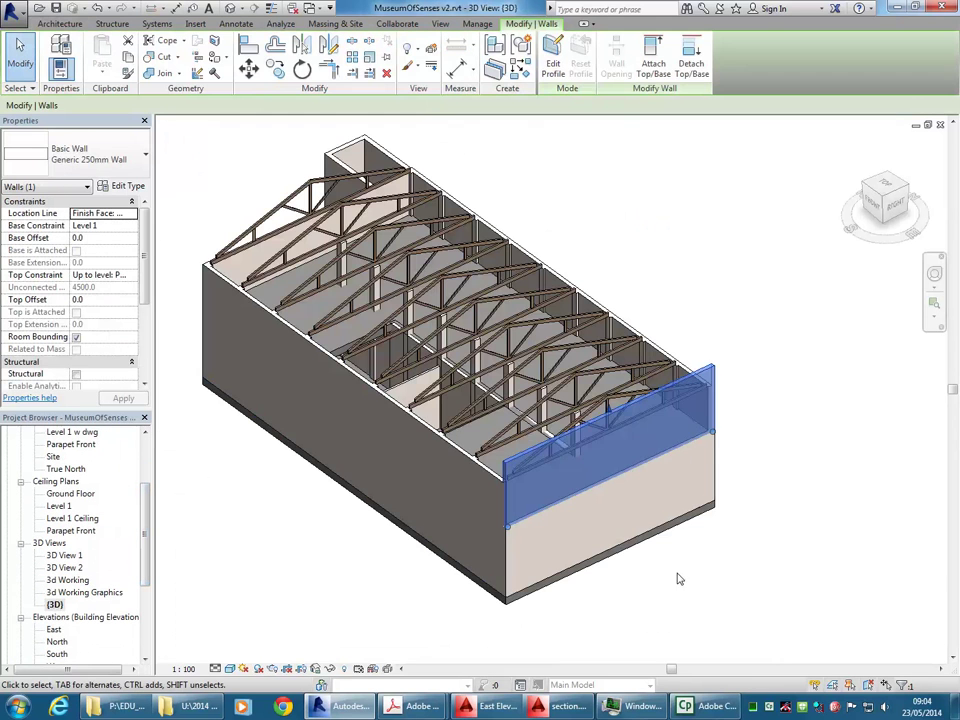
left_click(744, 465)
scroll(603, 462, "up", 3)
left_click(60, 60)
middle_click_drag(671, 402, 516, 396)
left_click(504, 453)
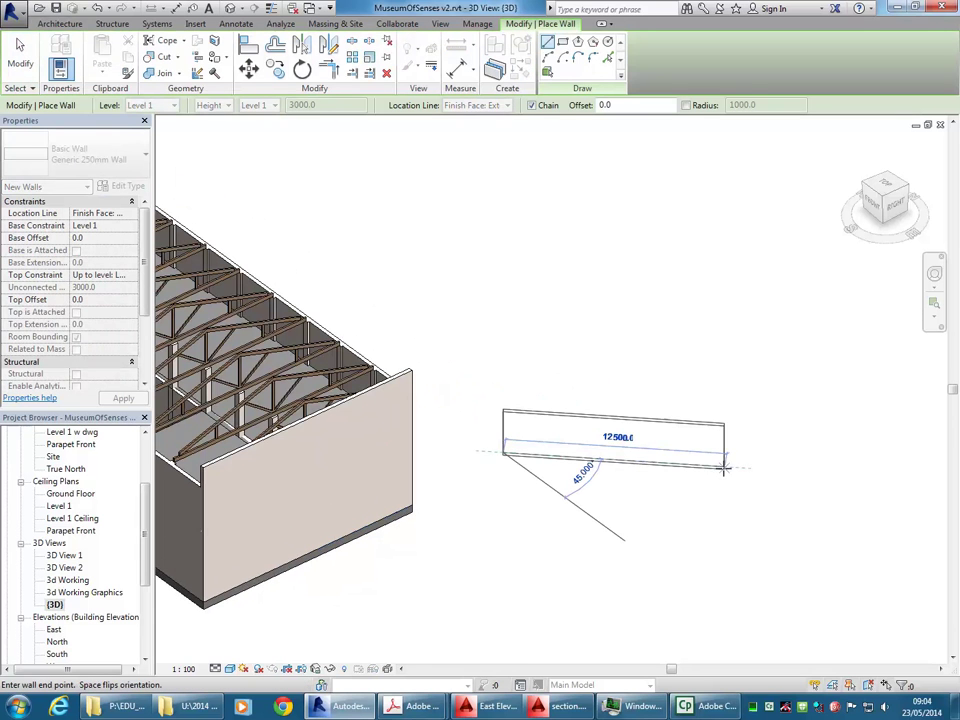
left_click(676, 455)
key("Escape")
key("Escape")
Edit the freestanding wall's profile and sketch a rectangular opening about 600 mm wide and 800 mm high near one end.
scroll(608, 391, "up", 4)
middle_click_drag(608, 391, 527, 386)
scroll(482, 377, "up", 1)
scroll(464, 444, "up", 1)
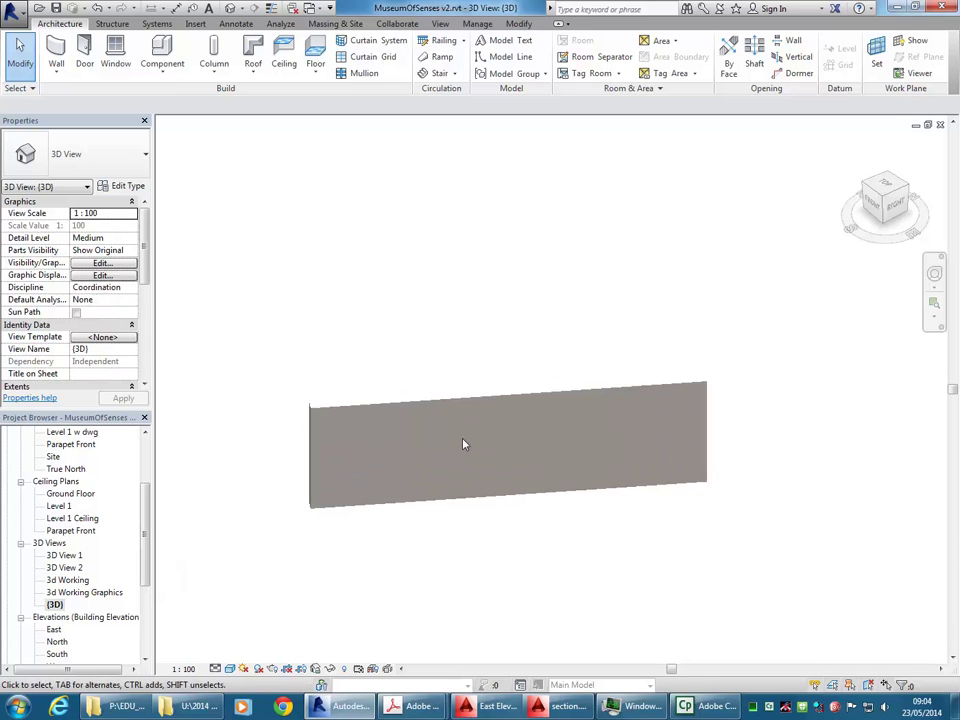
left_click(464, 444)
middle_click_drag(450, 499, 500, 468, "shift")
scroll(515, 466, "up", 1)
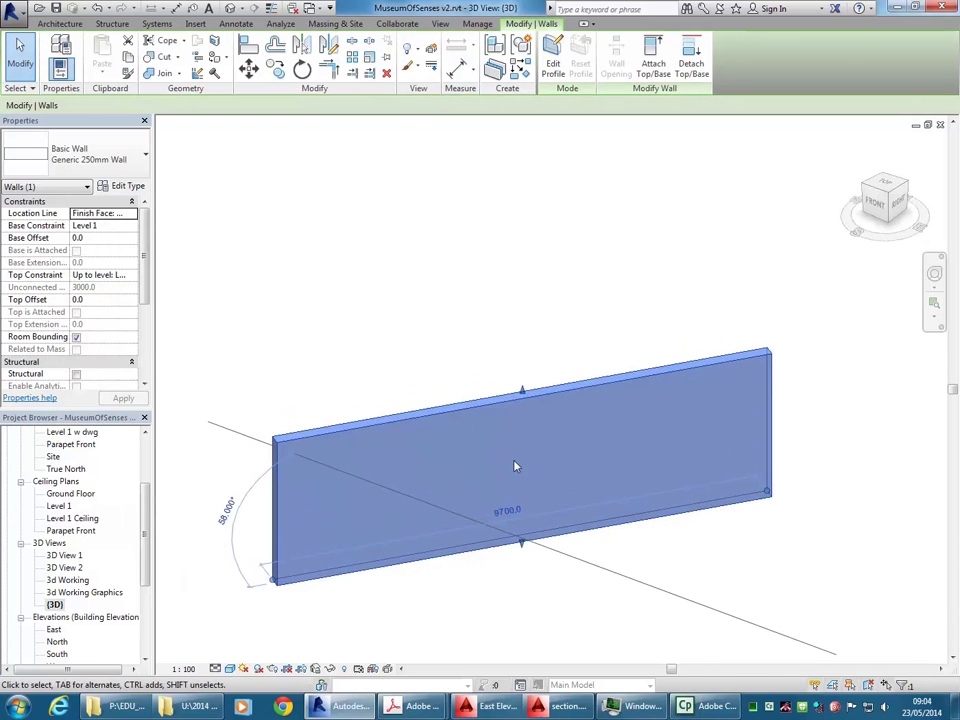
left_click(549, 68)
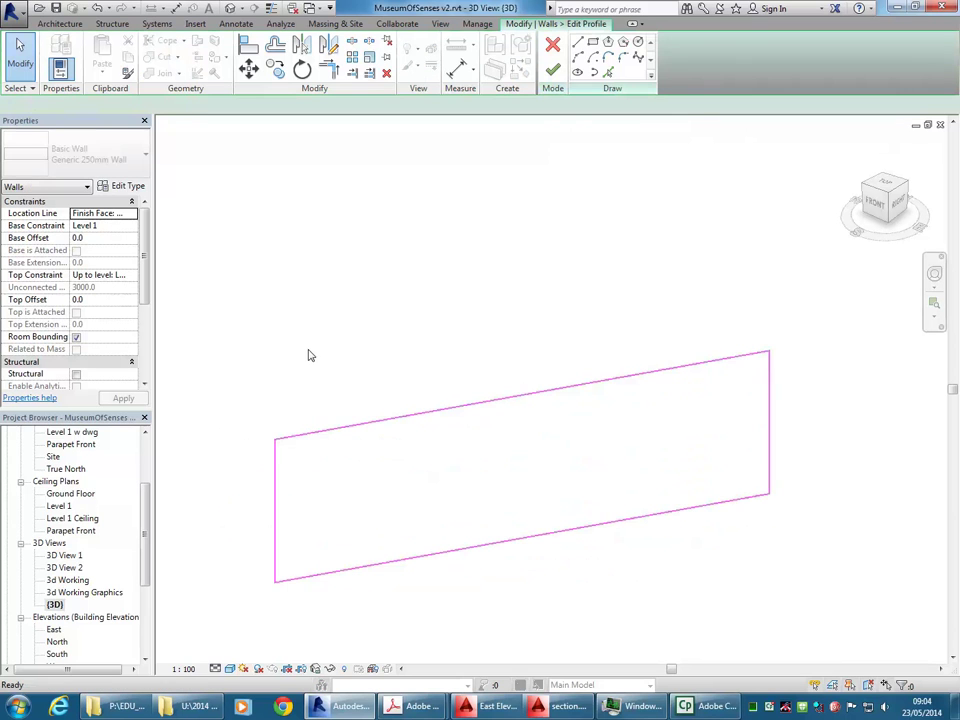
left_click(593, 45)
left_click(366, 517)
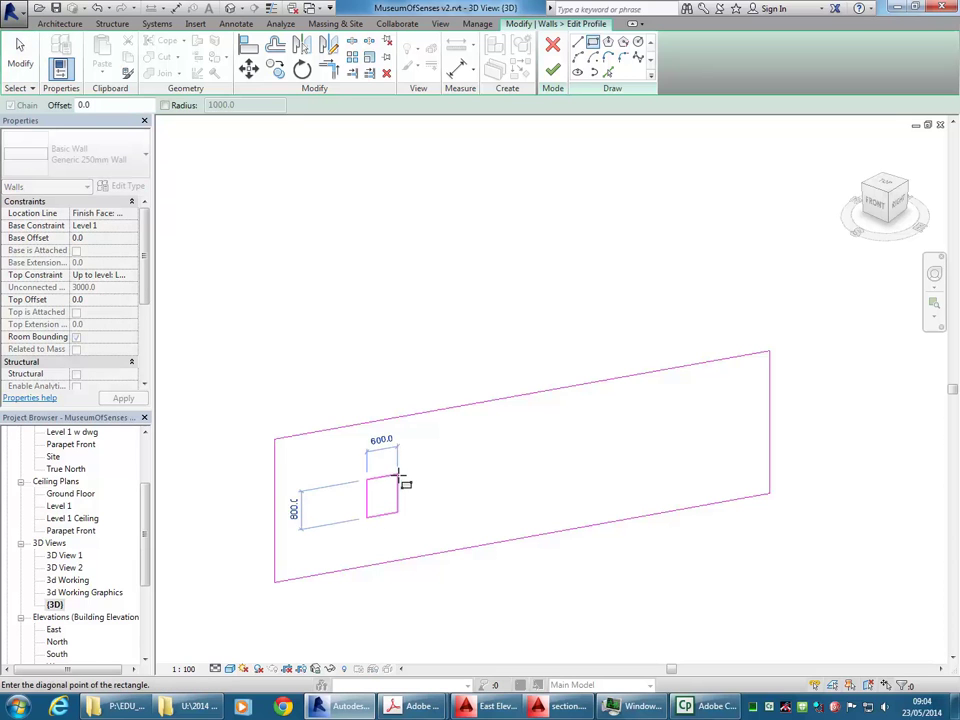
left_click(397, 478)
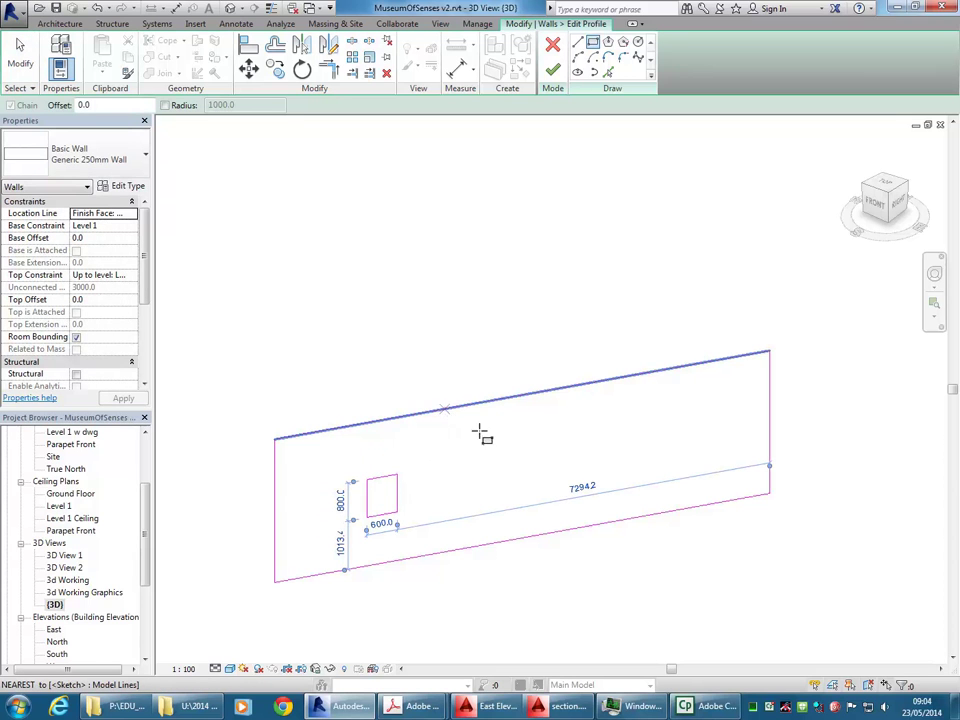
Sketch a six-sided polygon opening near the middle of the wall profile and finish the profile edit.
left_click(607, 42)
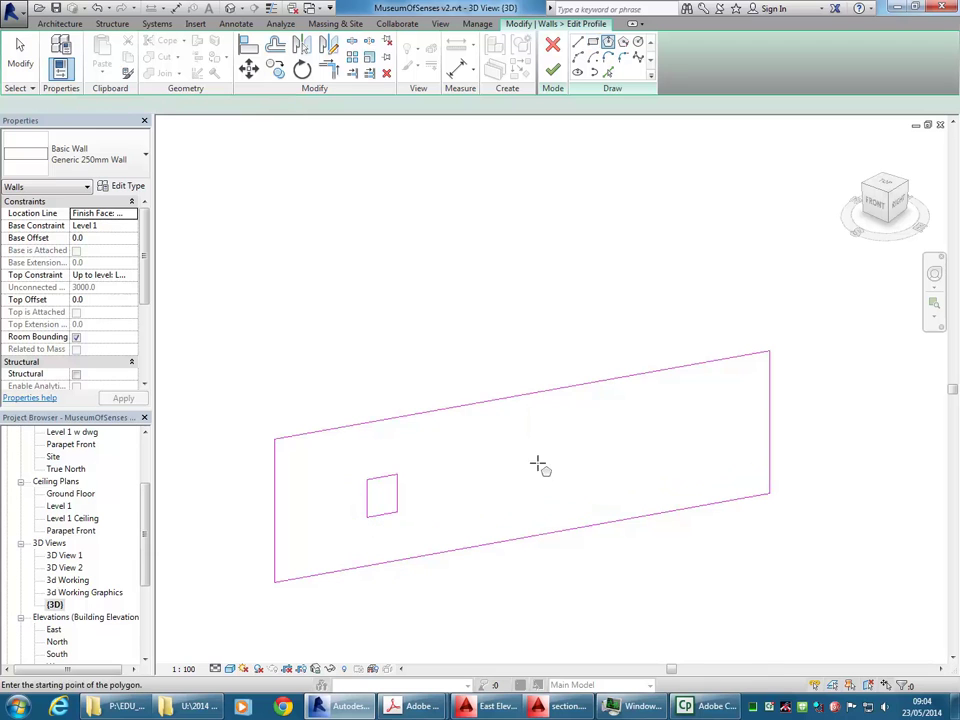
left_click(538, 471)
left_click(548, 437)
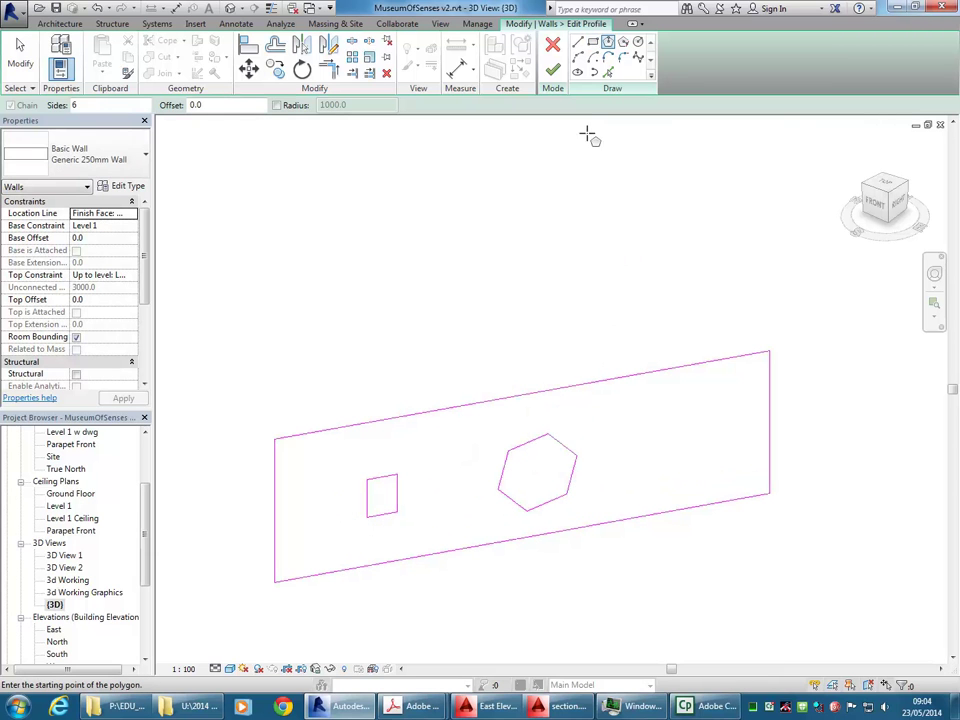
left_click(560, 77)
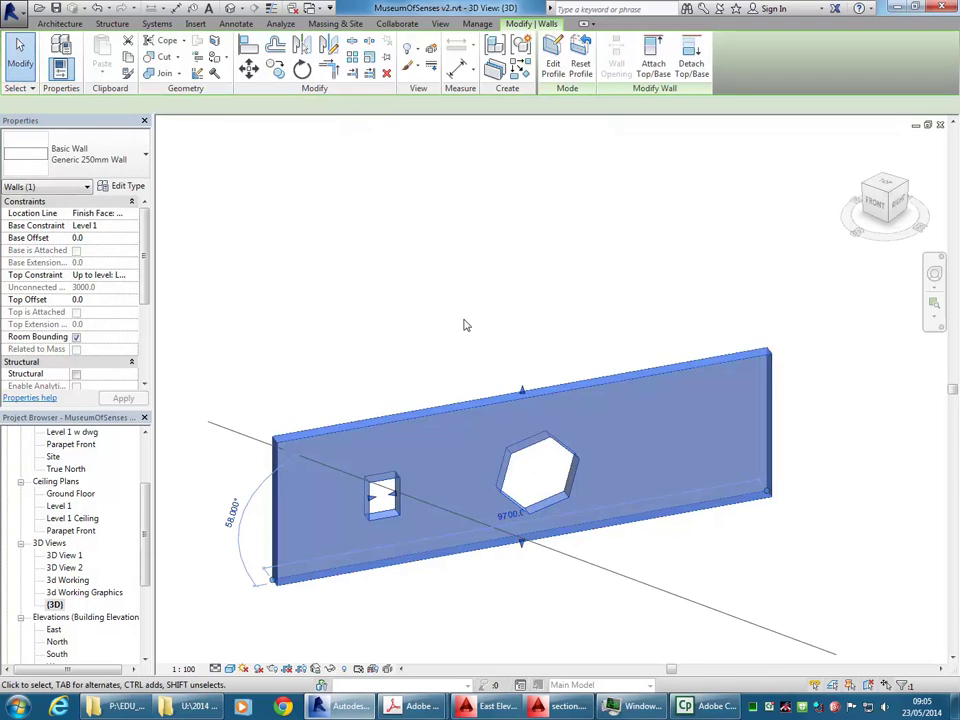
left_click(452, 338)
mouse_move(450, 339)
middle_mouse_down("shift")
mouse_move(484, 311)
mouse_move(462, 352)
middle_mouse_up("shift")
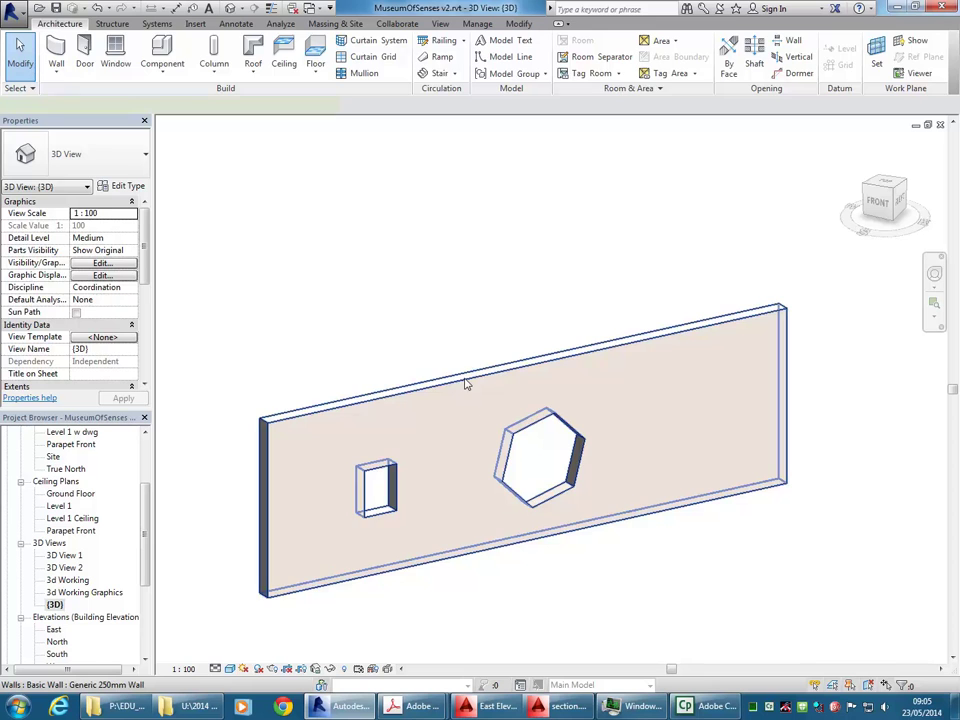
Reopen the wall's profile and sketch a zigzag of three connected lines across the top edge, starting on the side nearest the rectangular opening.
left_click(465, 384)
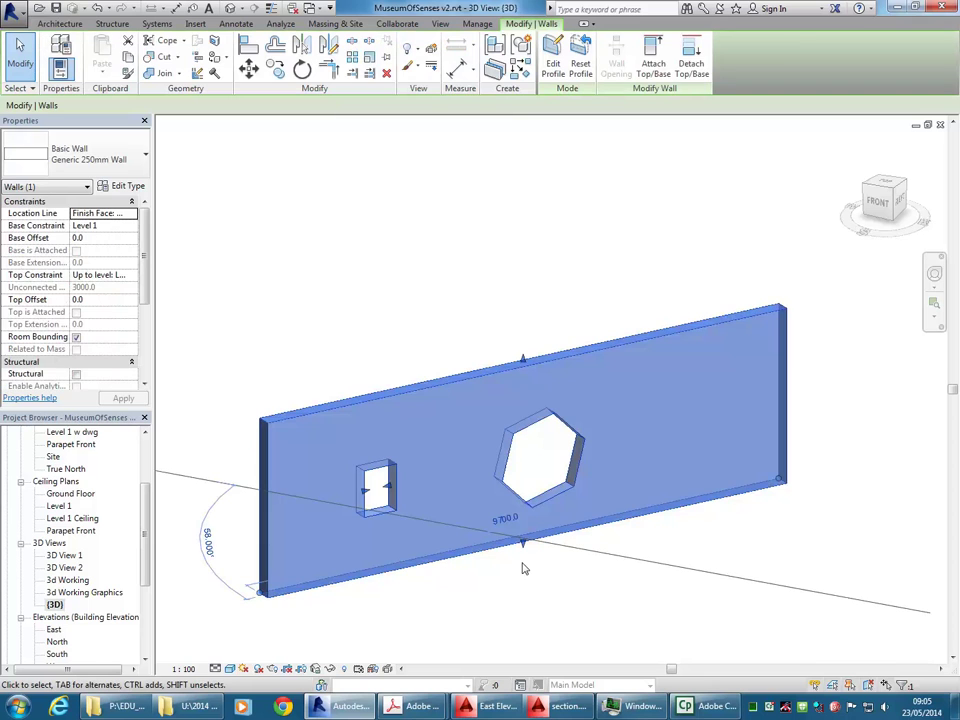
left_click(553, 62)
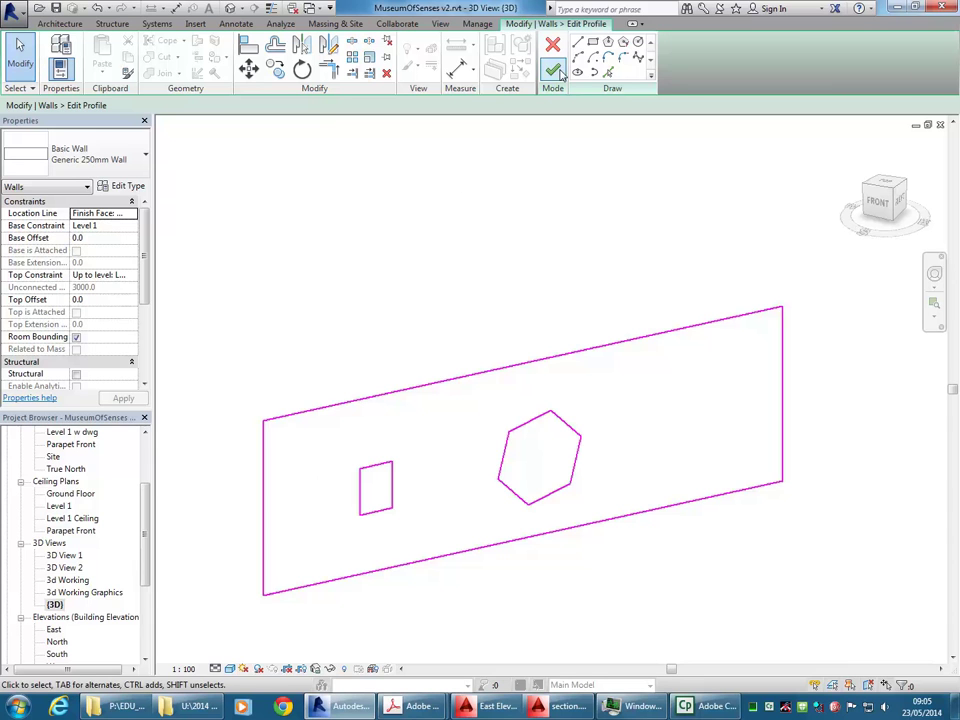
left_click(577, 44)
left_click(266, 458)
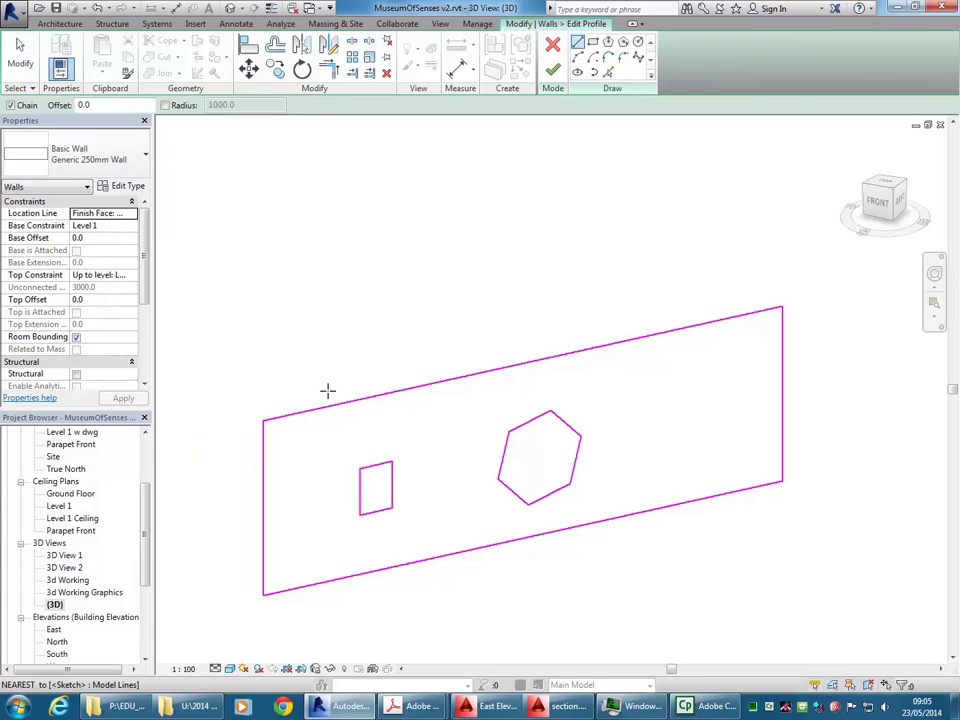
left_click(356, 340)
left_click(442, 402)
left_click(502, 323)
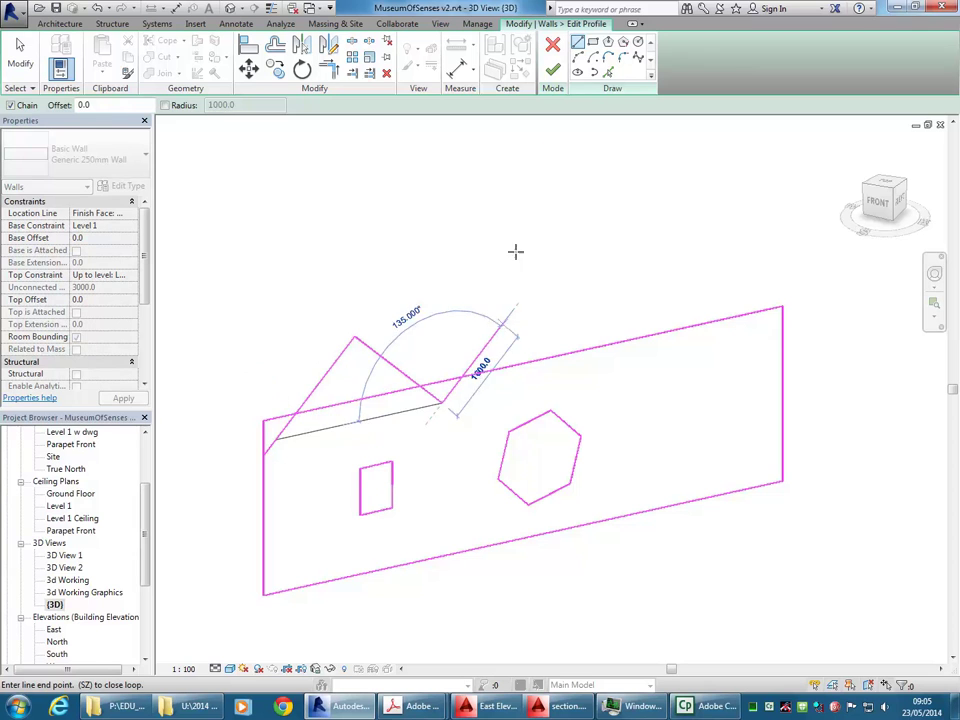
Continue the new top outline with three connected arcs ending at the profile's opposite upper corner.
left_click(577, 57)
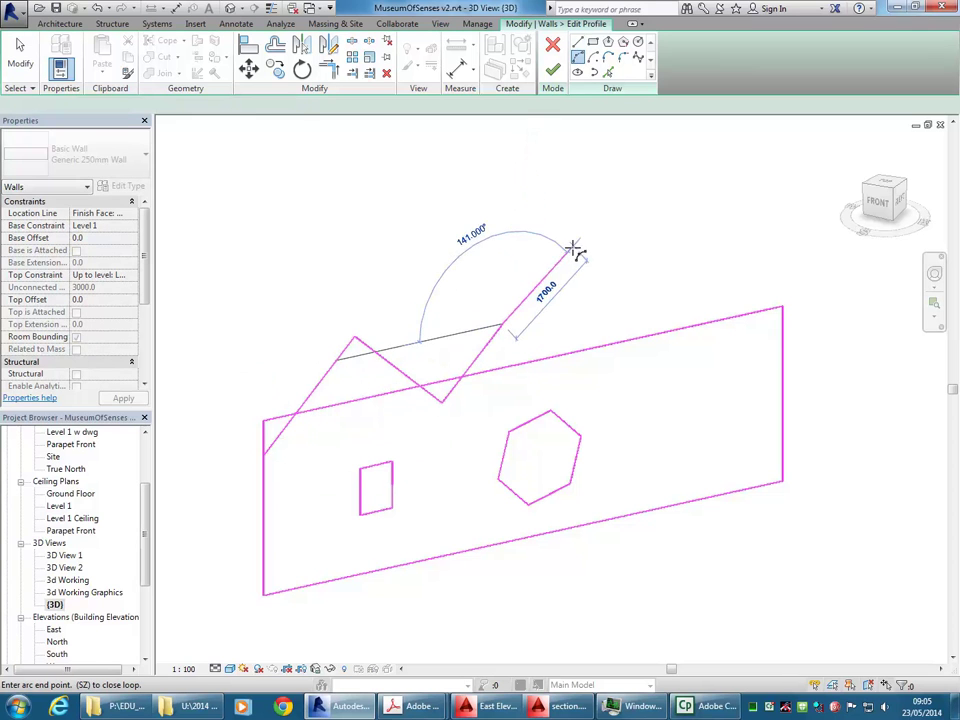
left_click(602, 310)
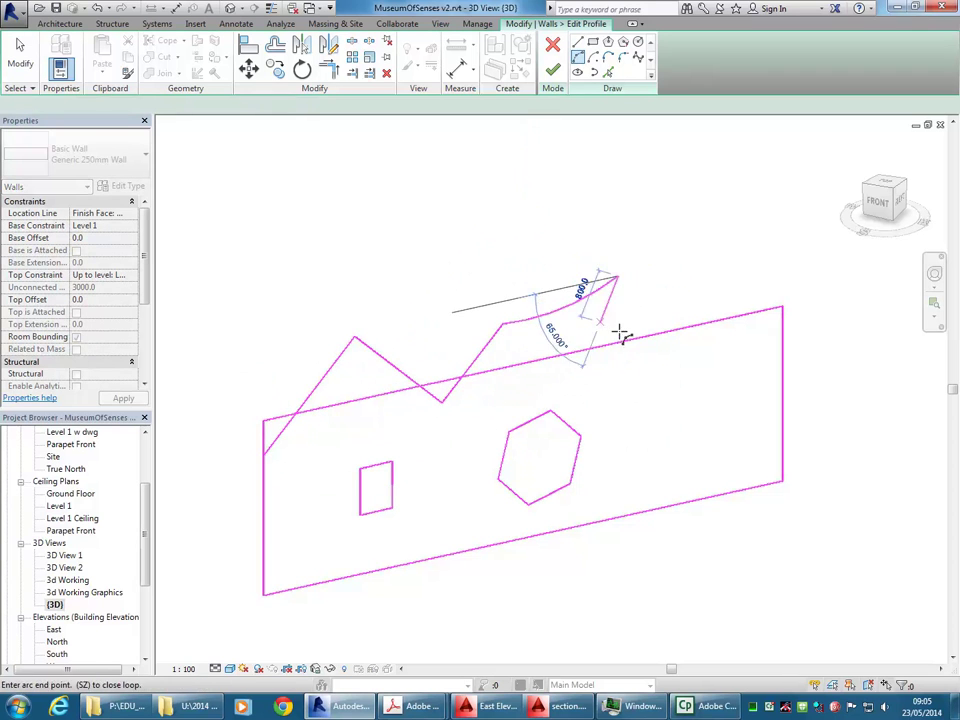
left_click(710, 347)
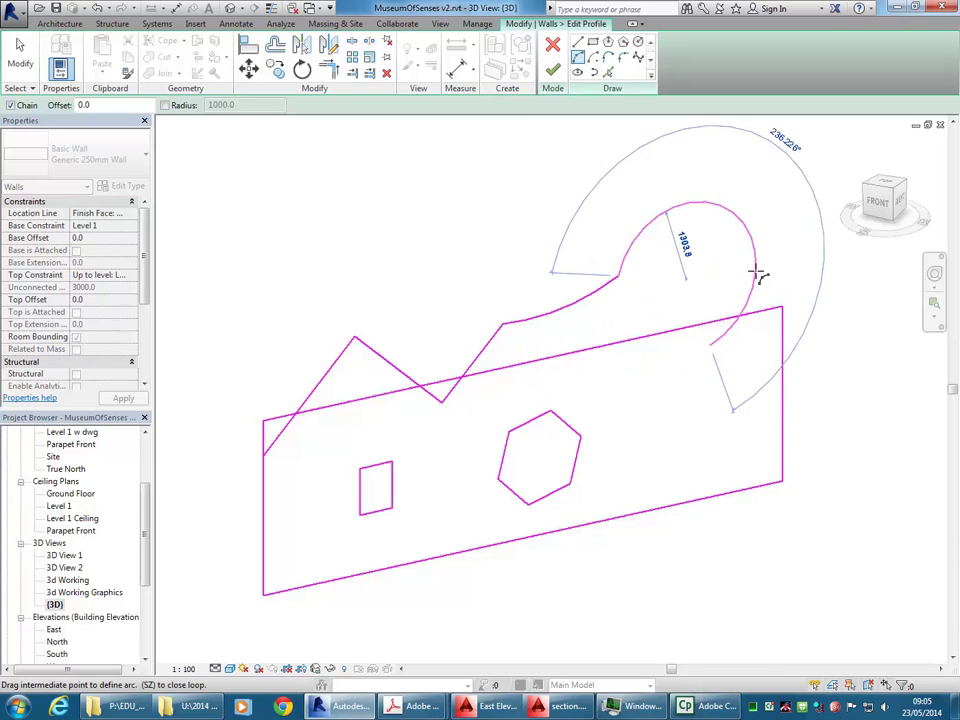
left_click(686, 320)
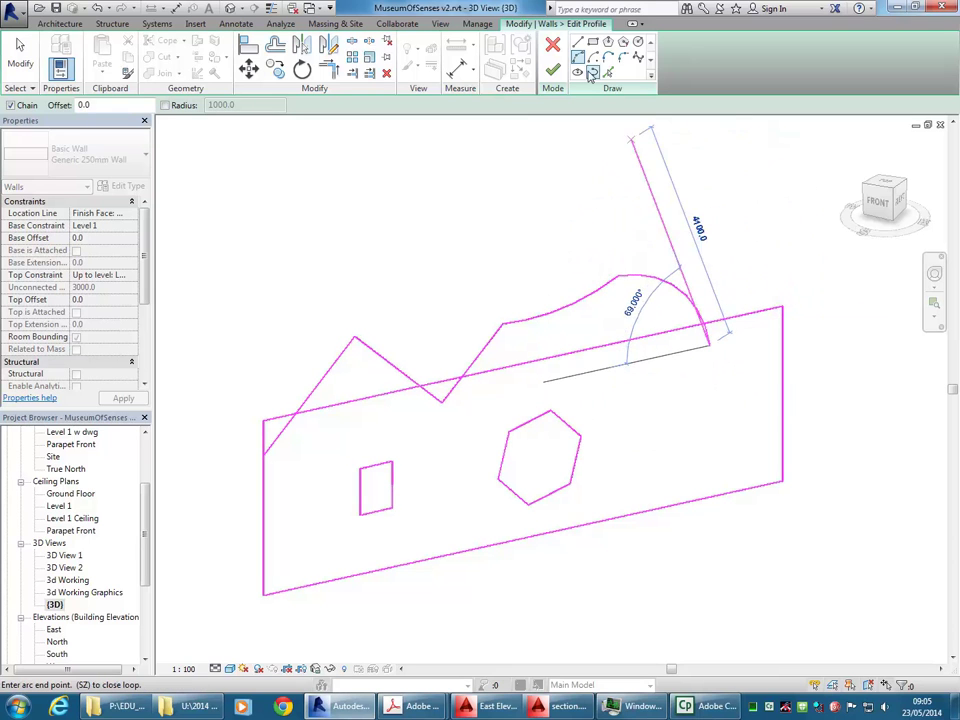
left_click(783, 308)
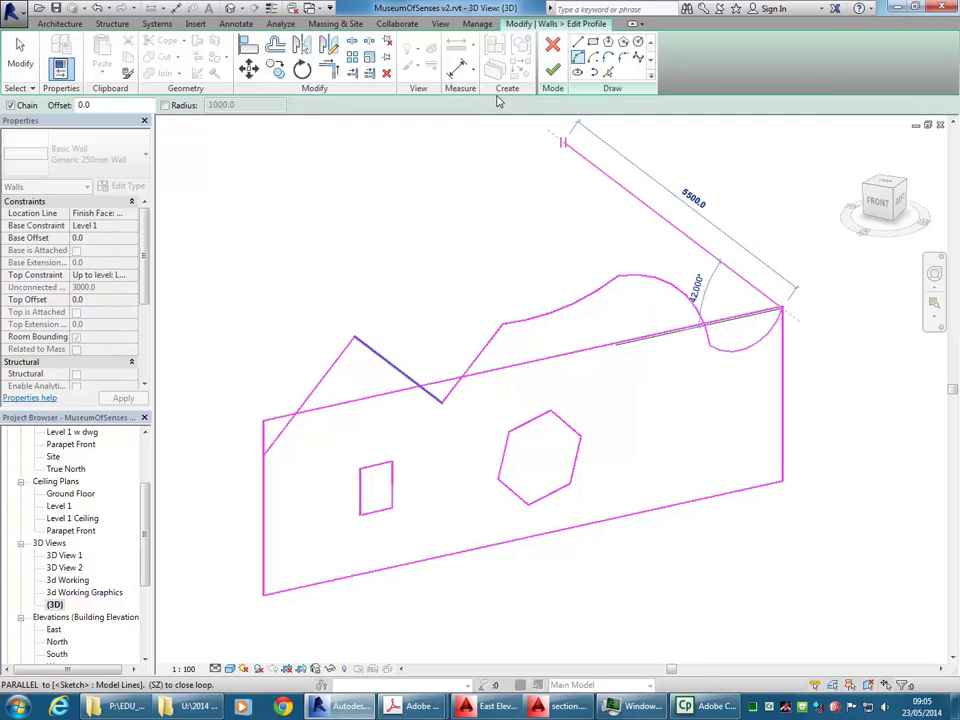
right_click(538, 163)
left_click(544, 174)
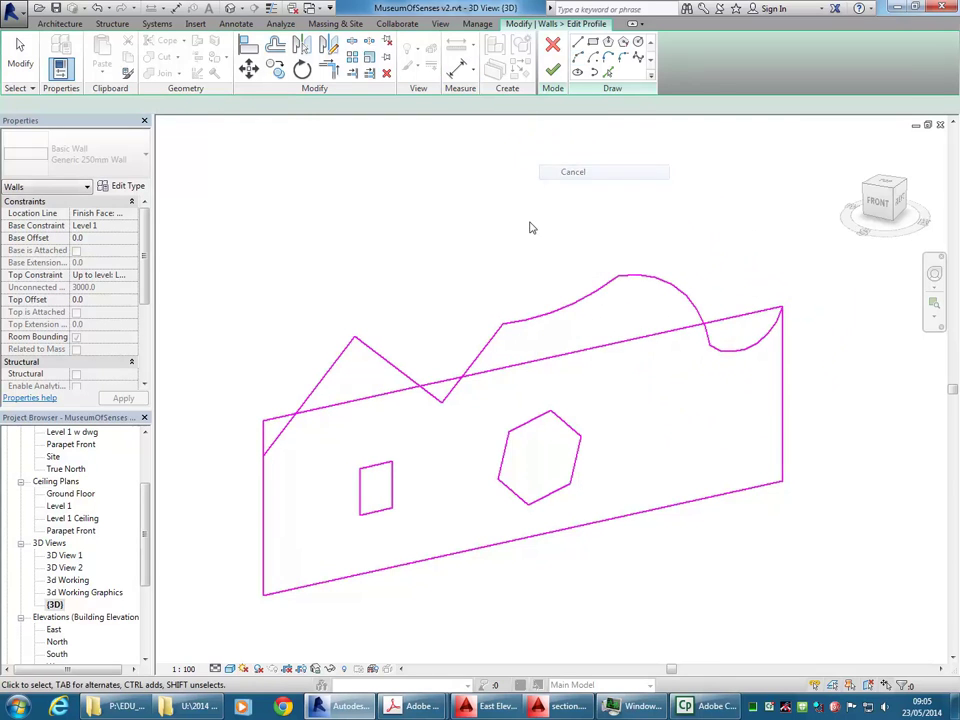
Delete the original straight top line, trim the side line to the zigzag's start, and finish the wall profile.
left_click(578, 354)
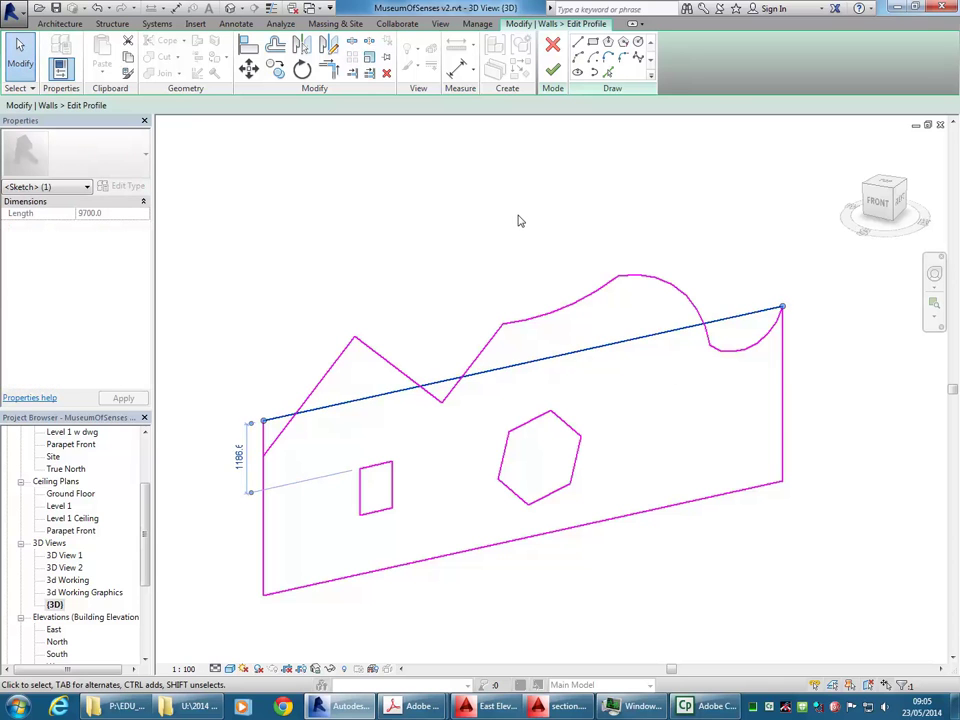
key("Delete")
left_click(329, 68)
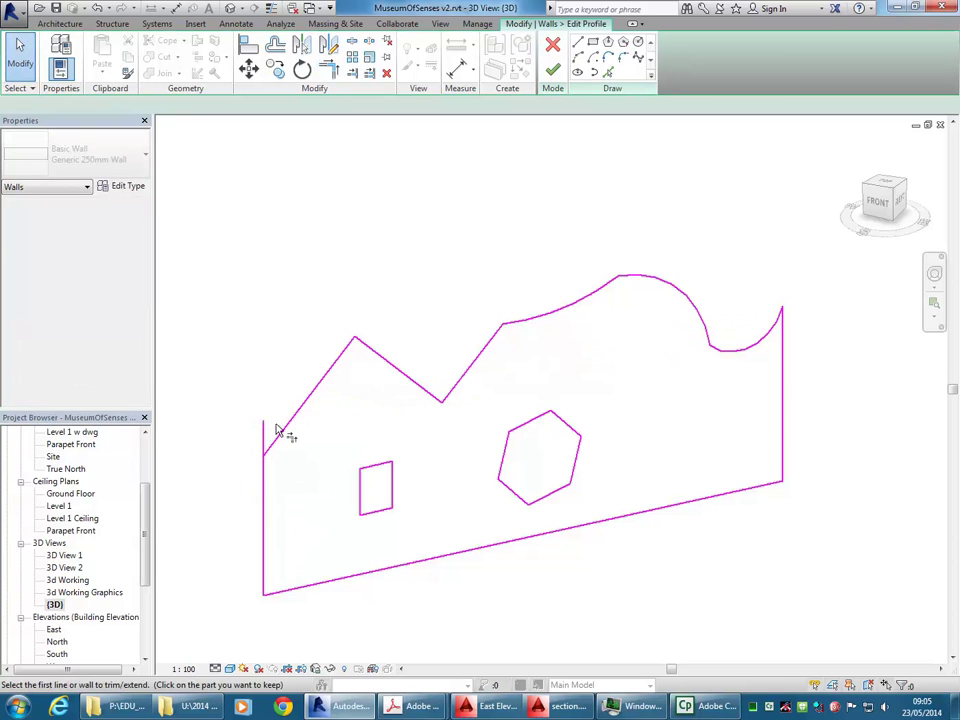
left_click(266, 497)
left_click(268, 450)
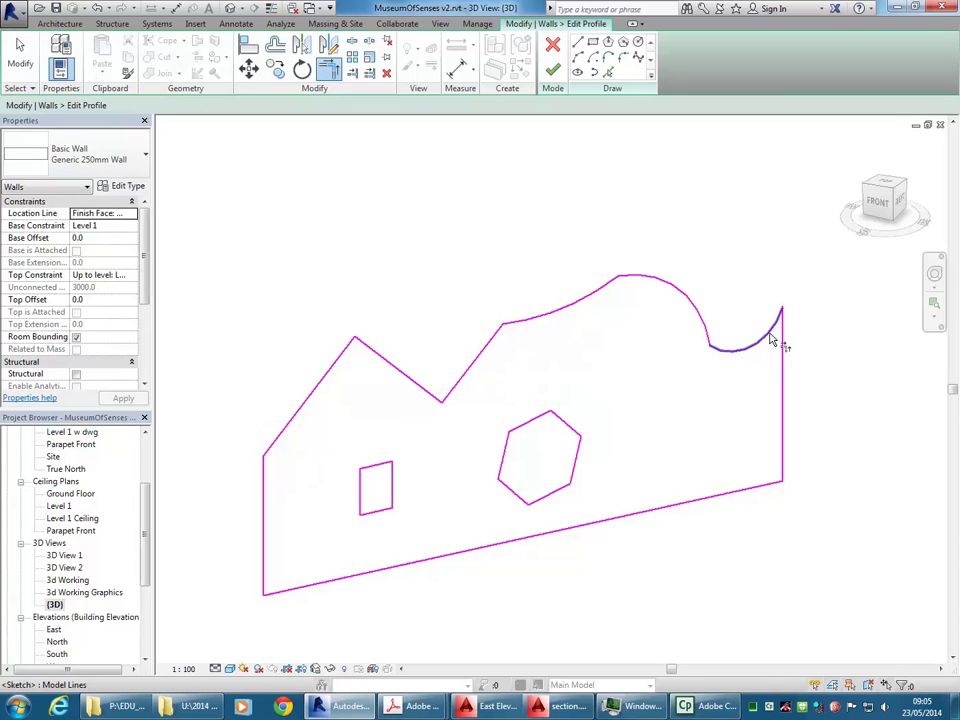
left_click(785, 352)
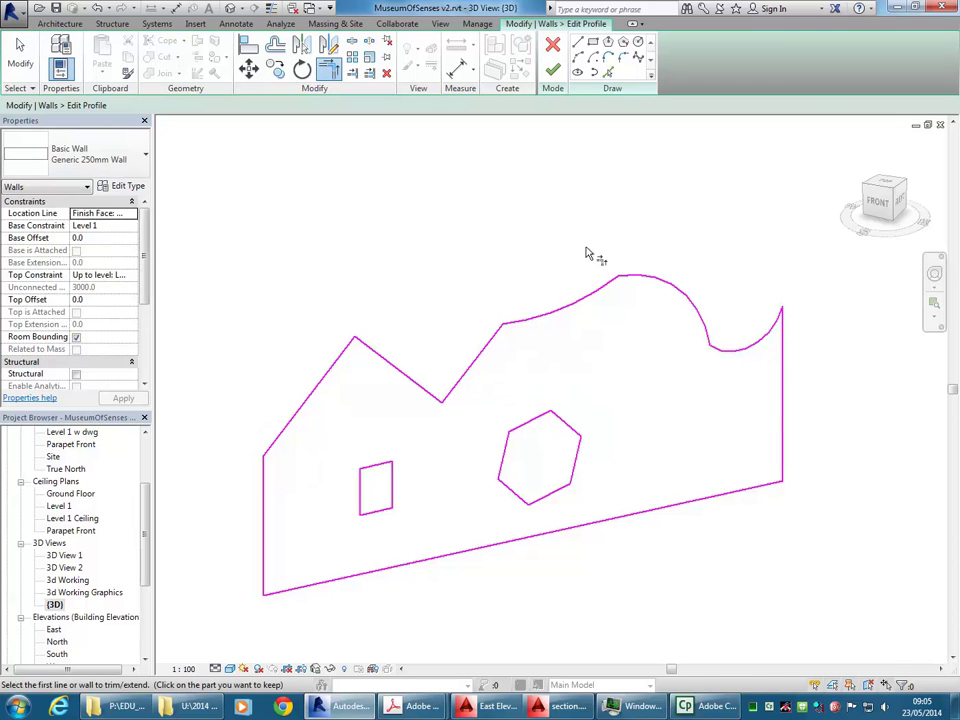
left_click(552, 69)
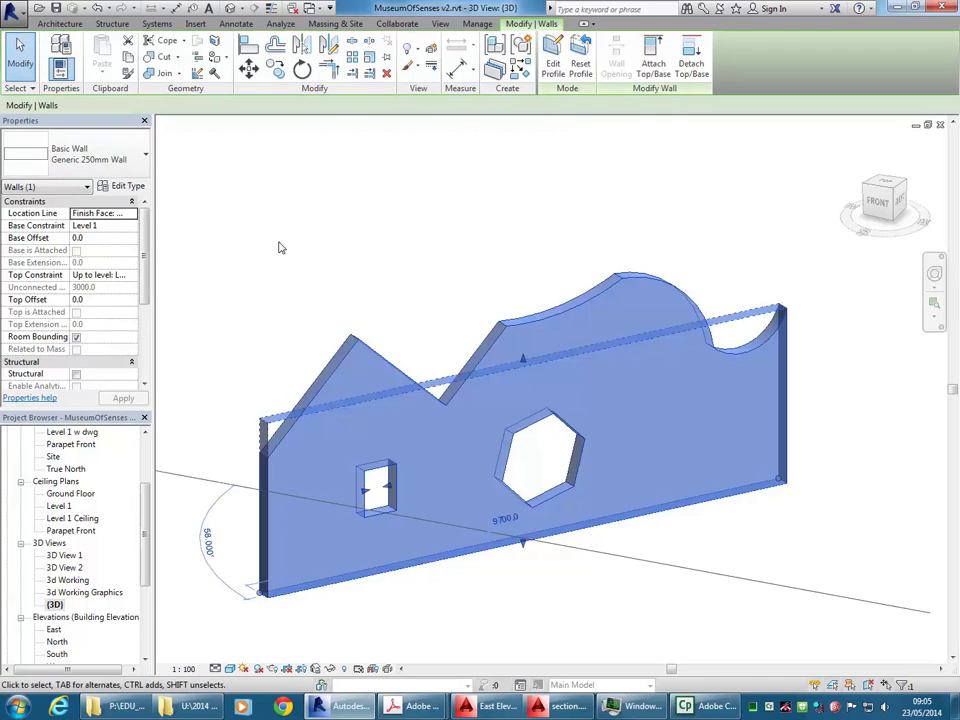
left_click(281, 247)
middle_click_drag(313, 398, 340, 384, "shift")
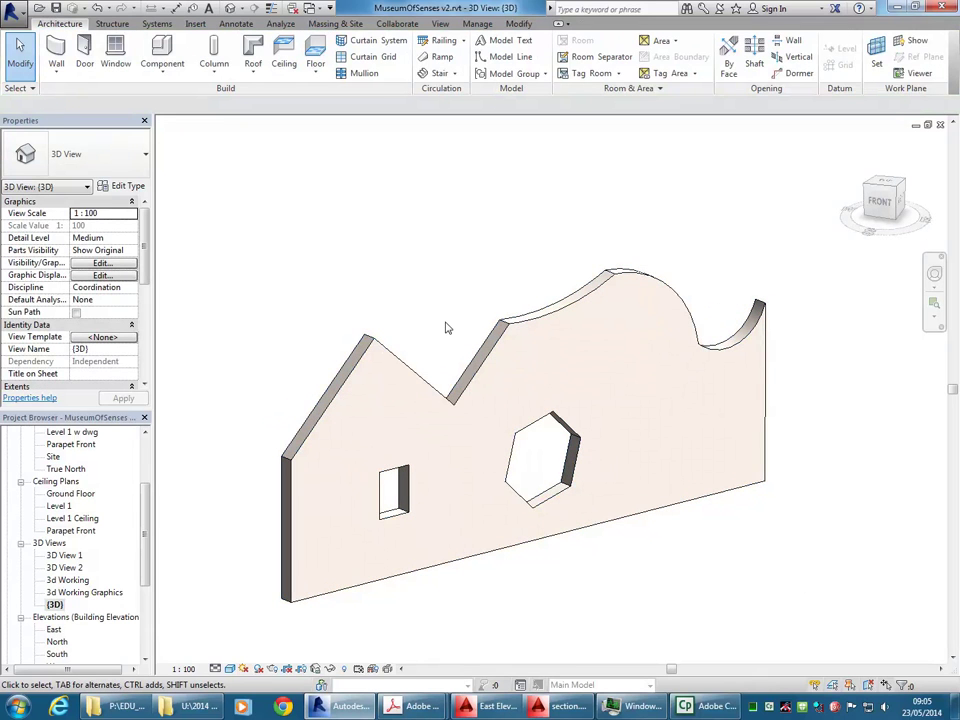
middle_click_drag(446, 322, 443, 322)
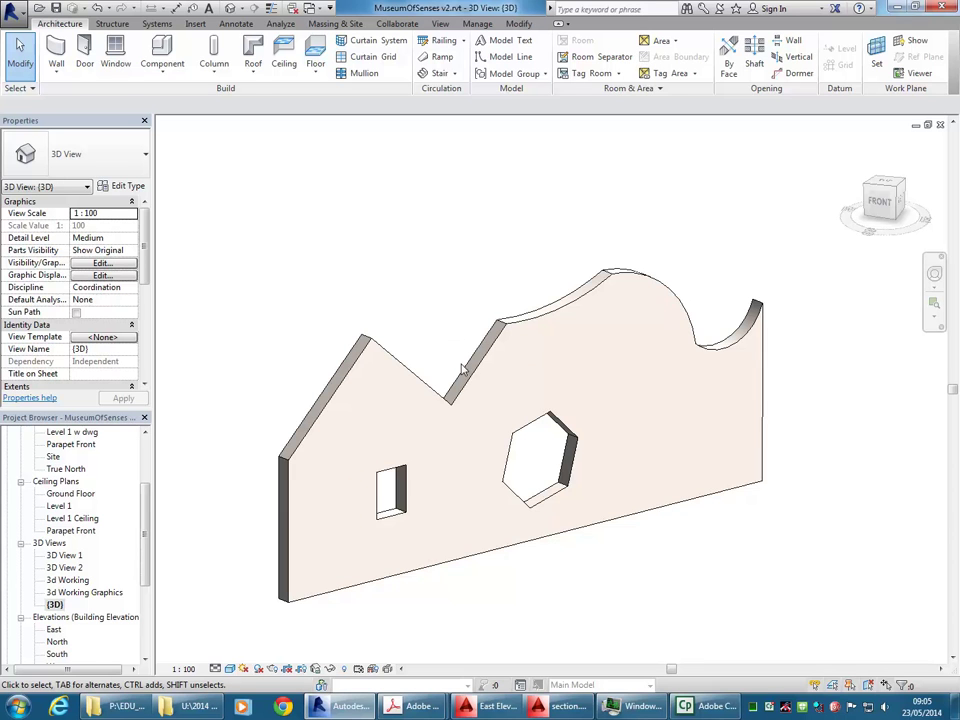
Change the reshaped wall's type to Double brick - 270.
left_click(463, 370)
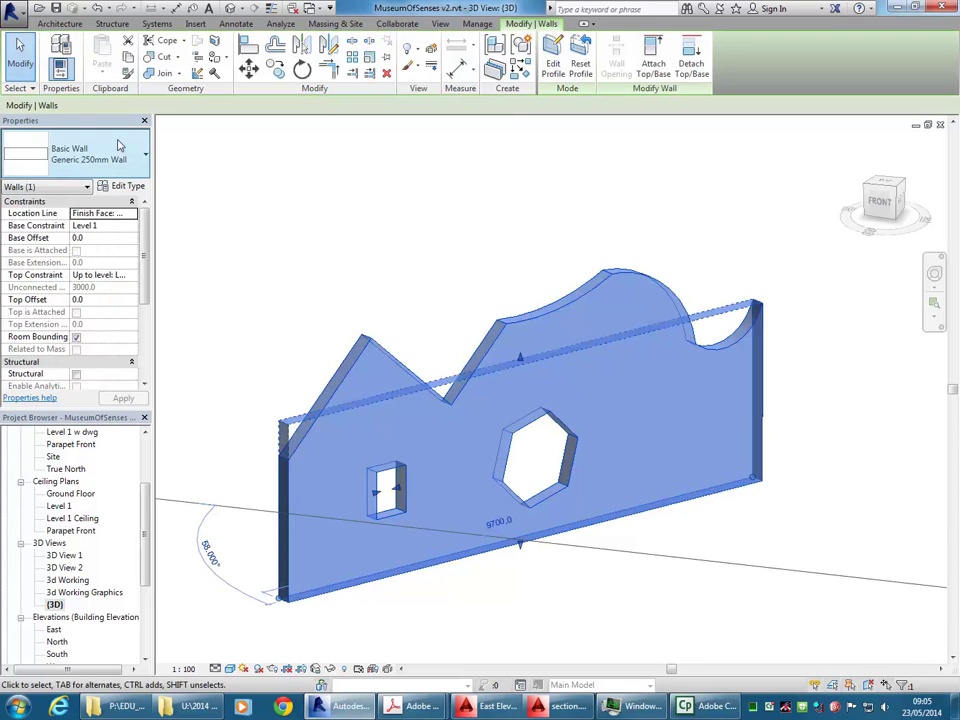
left_click(118, 146)
left_click_drag(205, 326, 200, 230)
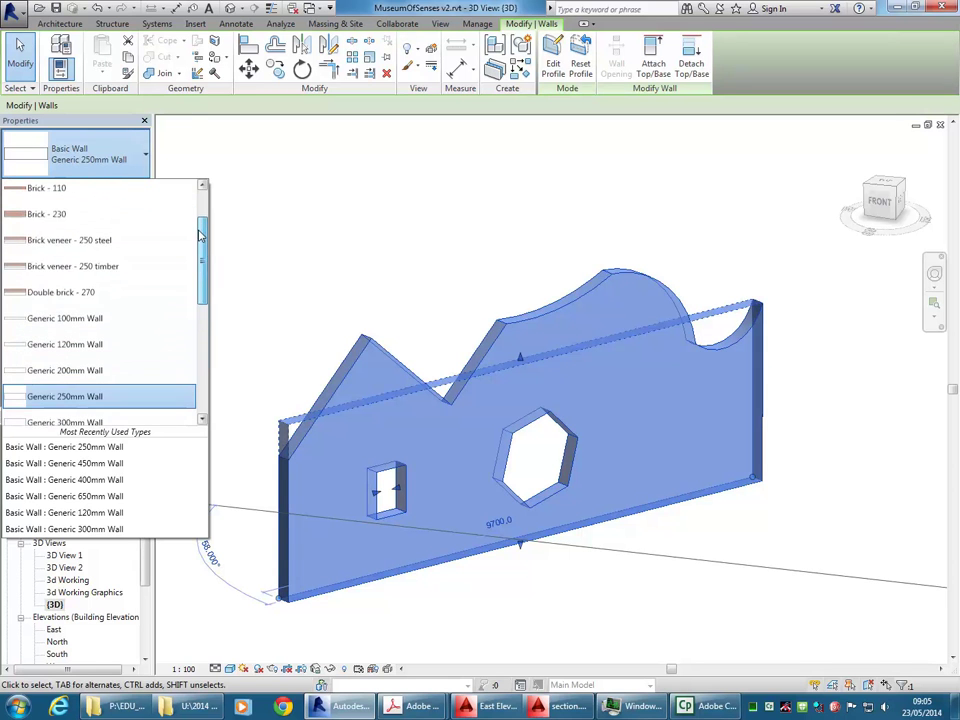
left_click(60, 292)
left_click(392, 270)
middle_click_drag(392, 270, 371, 258)
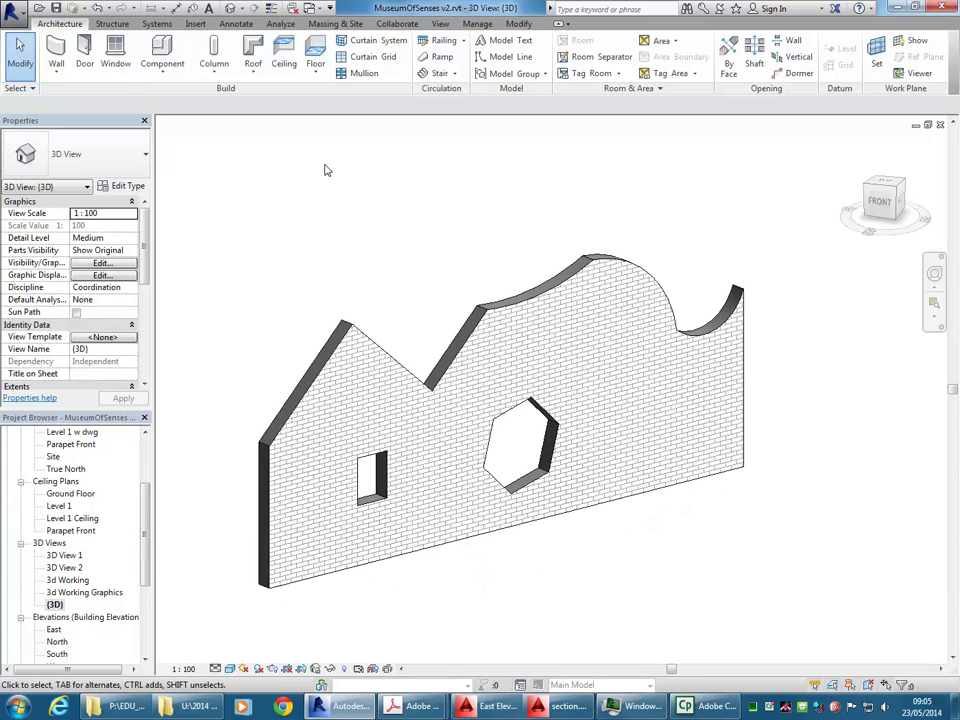
Place a Double Shutter with Fixed Glass 1500x1500 mm window beyond the hexagon and an M_Single-Flush 0813 x 2134mm door between the two openings.
left_click(115, 55)
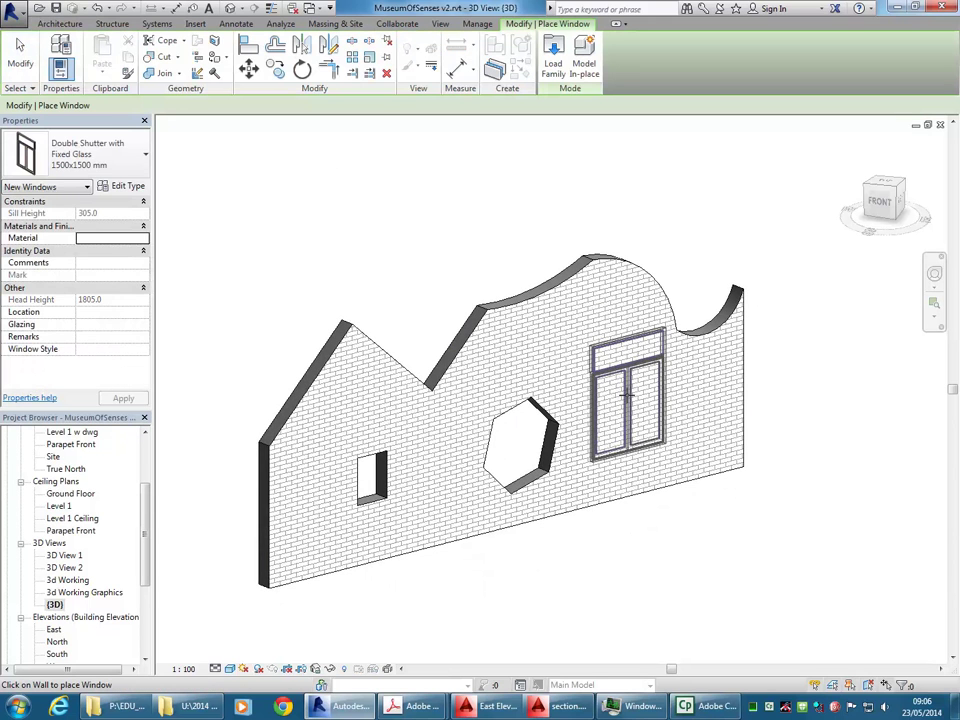
left_click(627, 395)
left_click(60, 24)
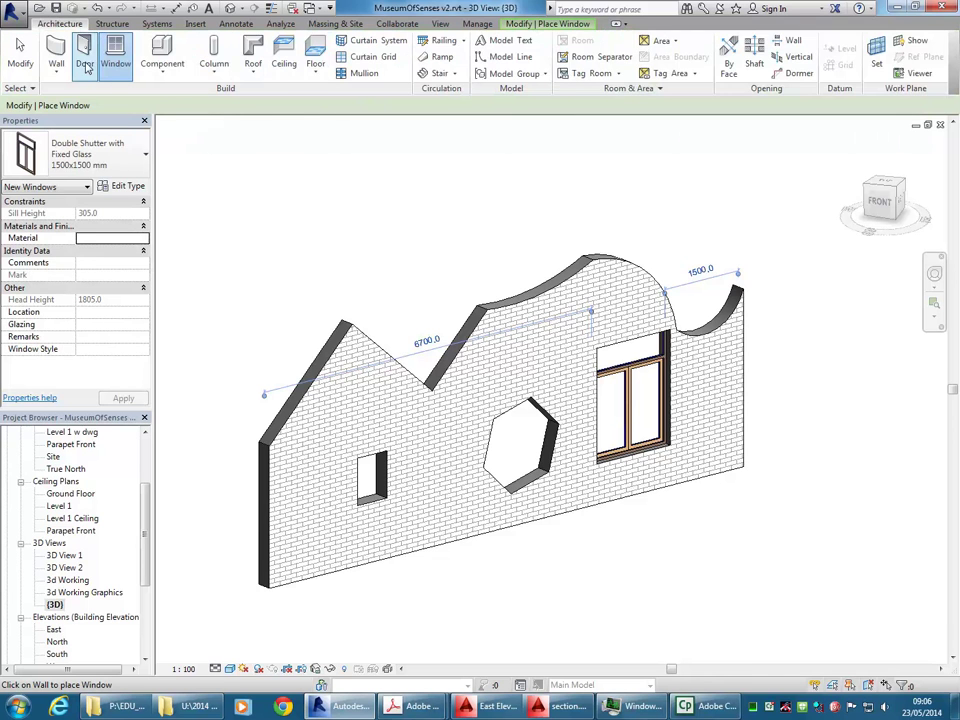
left_click(68, 48)
left_click(412, 375)
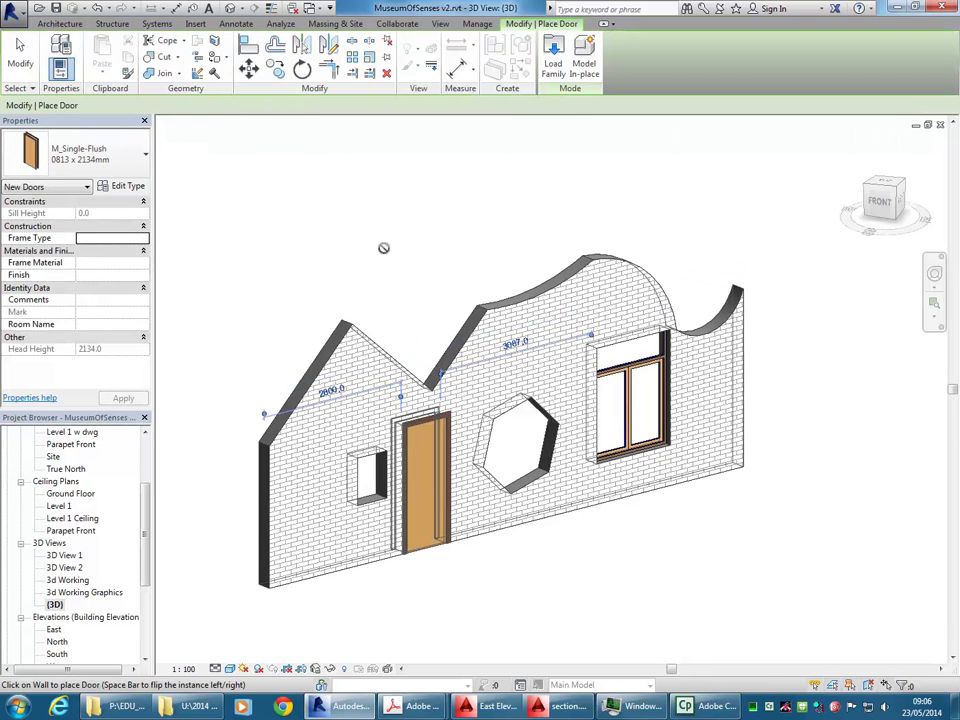
key("Escape")
key("Escape")
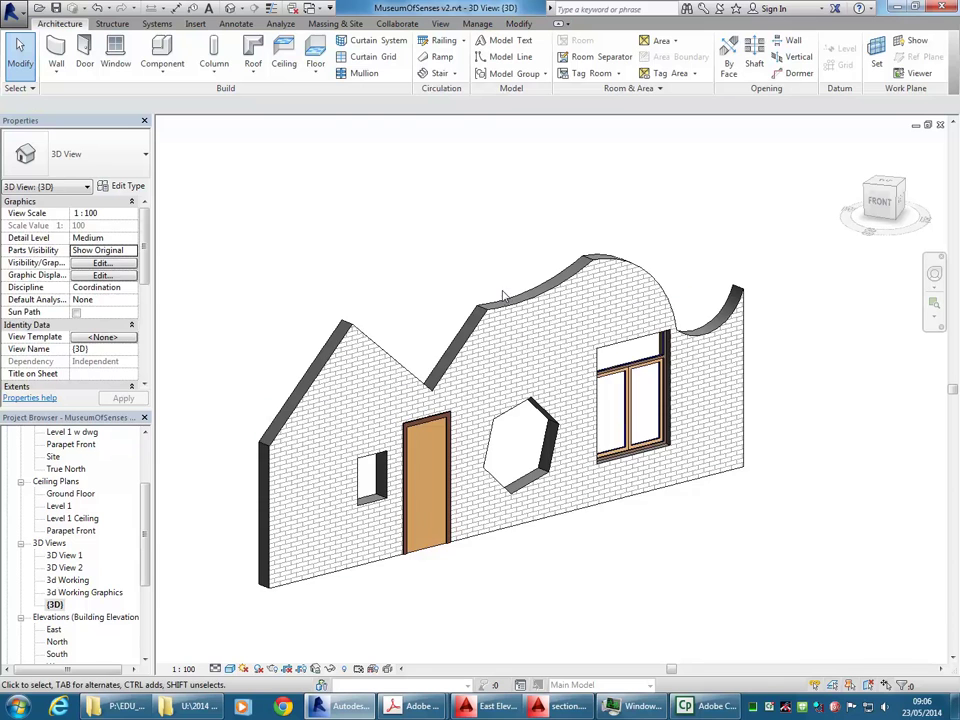
Delete the brick demonstration wall and bring the building's end wall beside the roof trusses into view.
left_click(405, 240)
key("Delete")
middle_click_drag(322, 251, 459, 274)
scroll(500, 310, "up", 4)
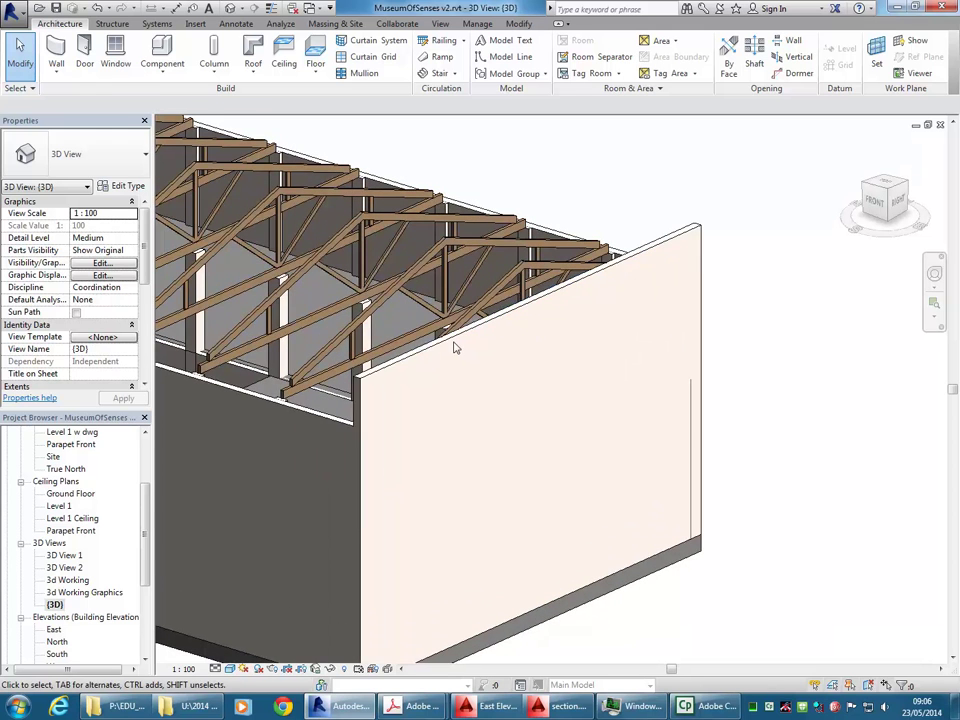
Check the upper end wall's extent, and examine the Level 1 Ceiling and Parapet Front levels in Section 1.
left_click(452, 345)
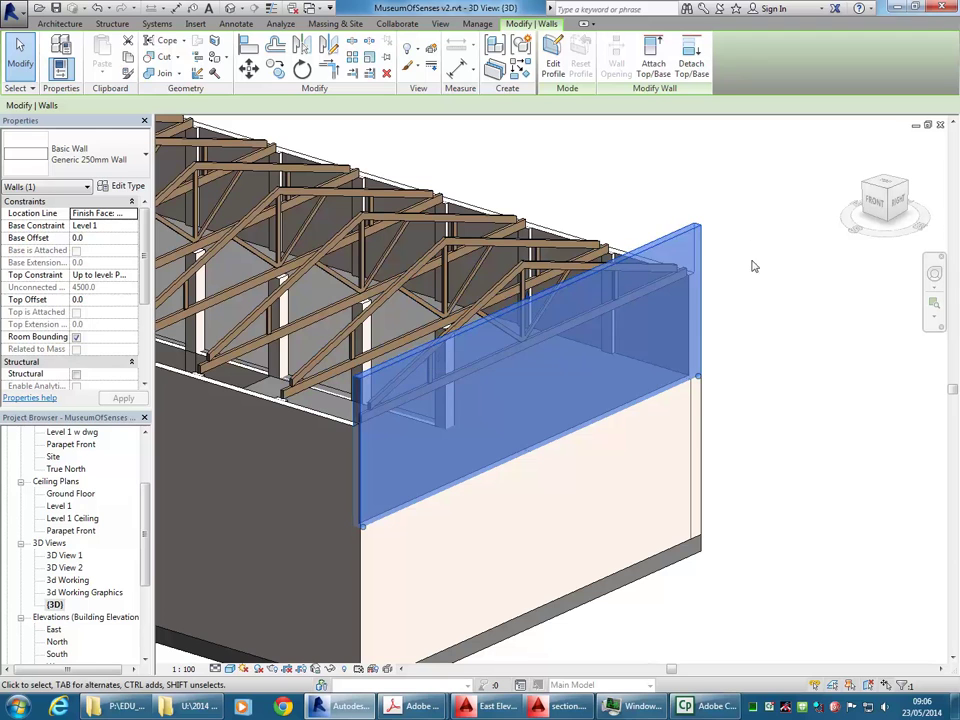
left_click(782, 390)
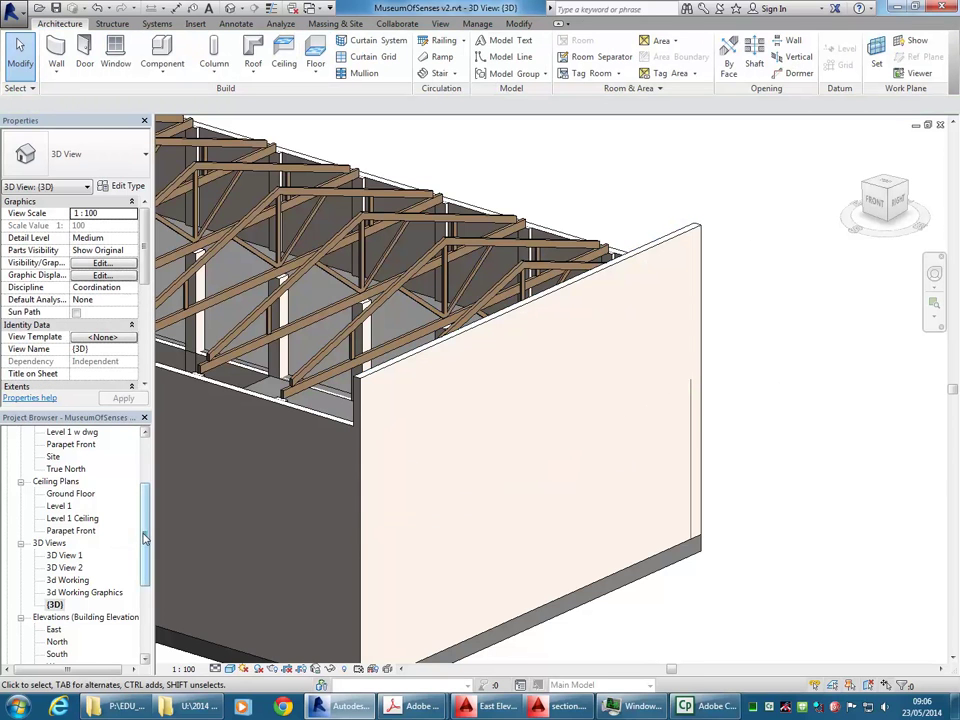
left_click_drag(144, 538, 144, 585)
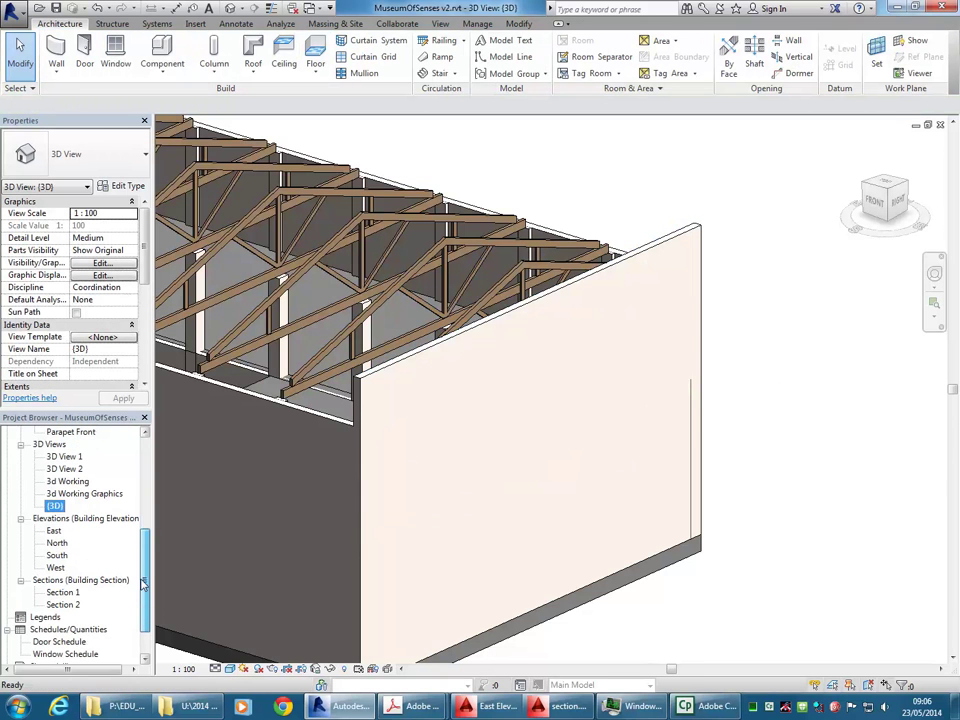
double_click(62, 594)
scroll(517, 387, "down", 1)
middle_click_drag(523, 392, 545, 370)
left_click(547, 293)
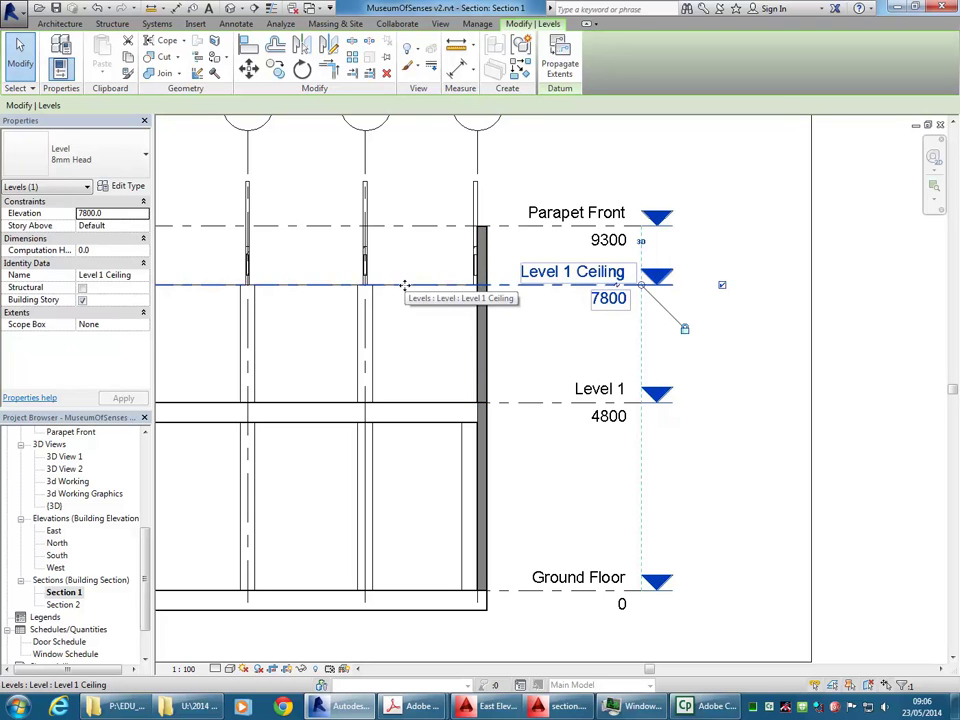
left_click(545, 228)
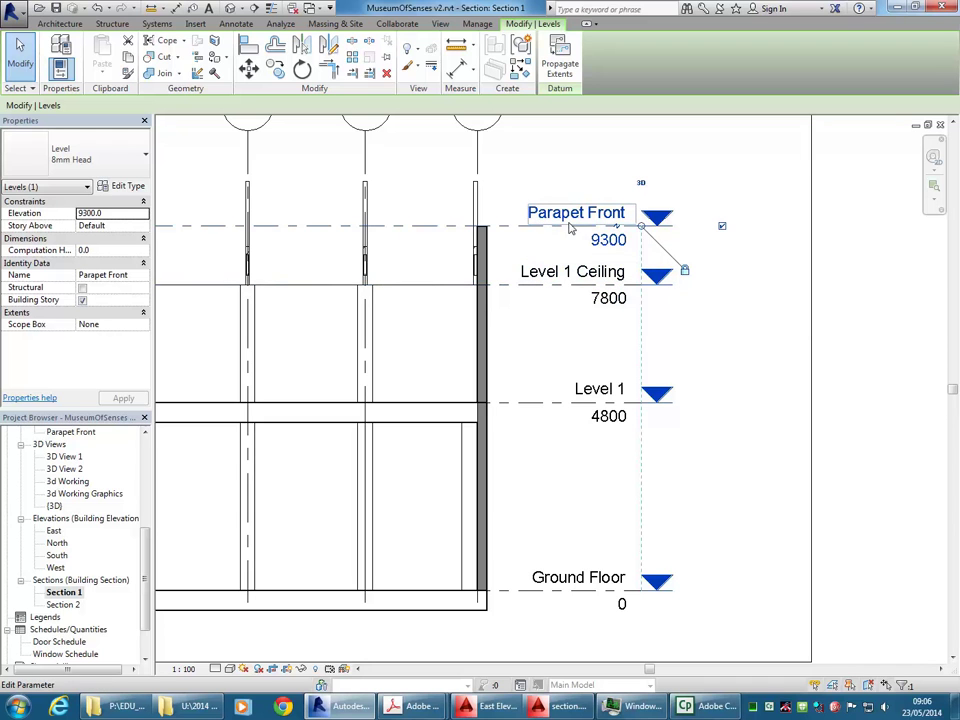
left_click(535, 366)
scroll(144, 563, "up", 1)
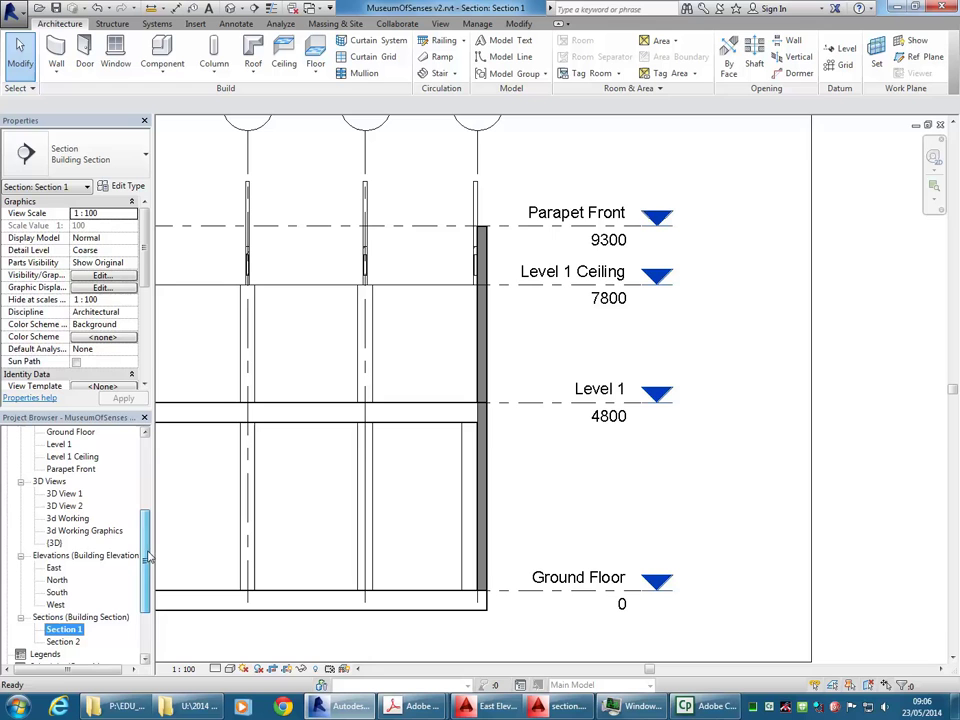
Return to the {3D} view and select the upper end wall to check which part it covers.
double_click(54, 543)
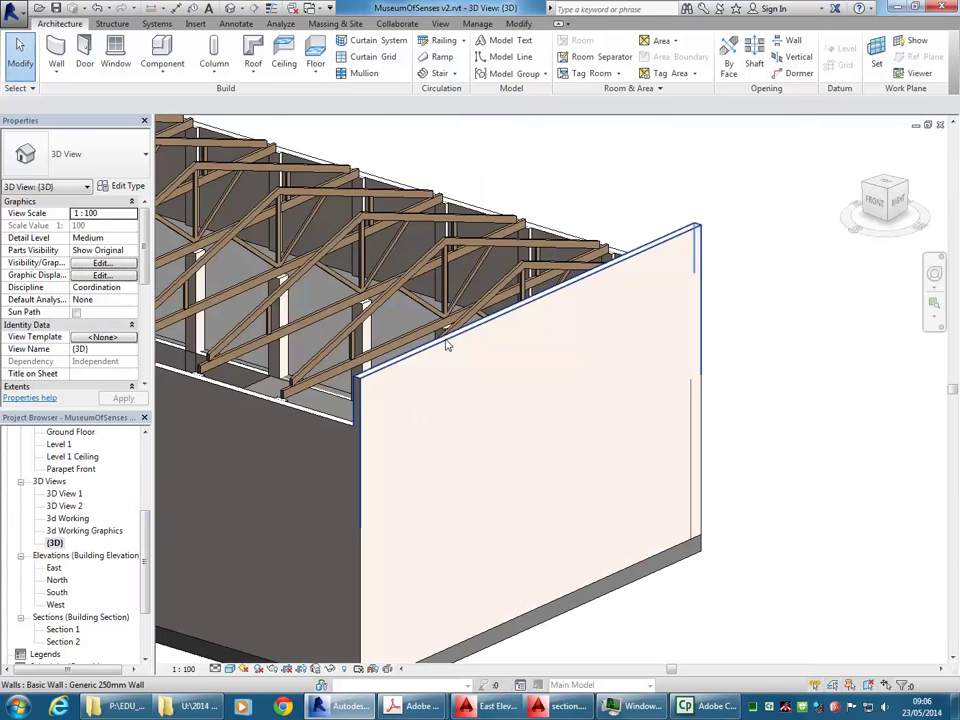
left_click(446, 345)
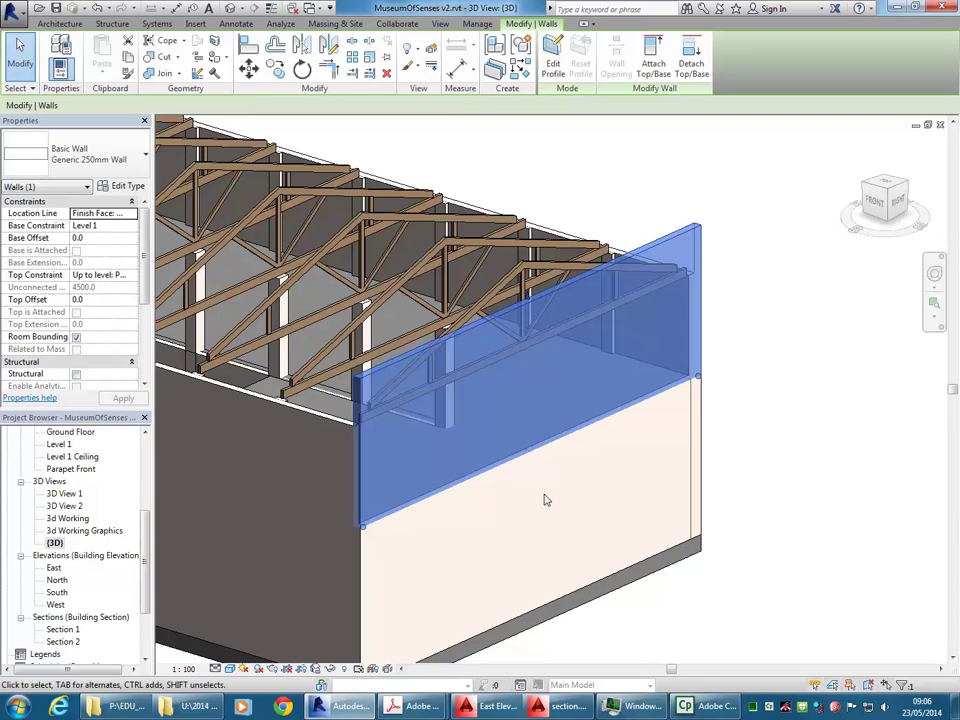
key("Escape")
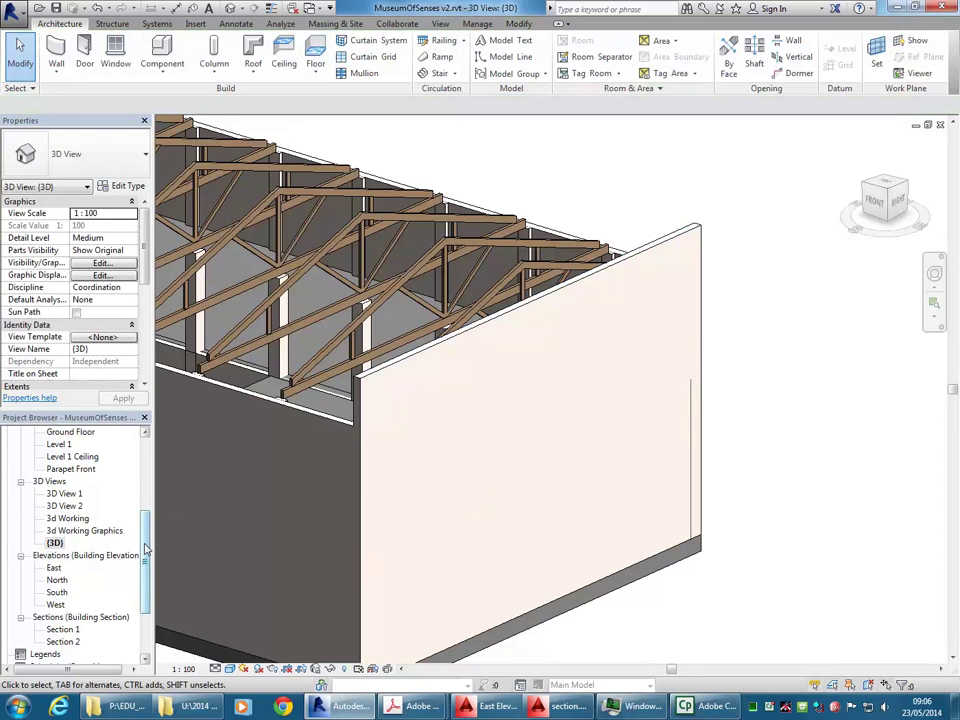
In the Level 1 floor plan, examine how the end wall meets the side walls at the corners near grids C and A.
left_click_drag(145, 549, 145, 491)
double_click(59, 481)
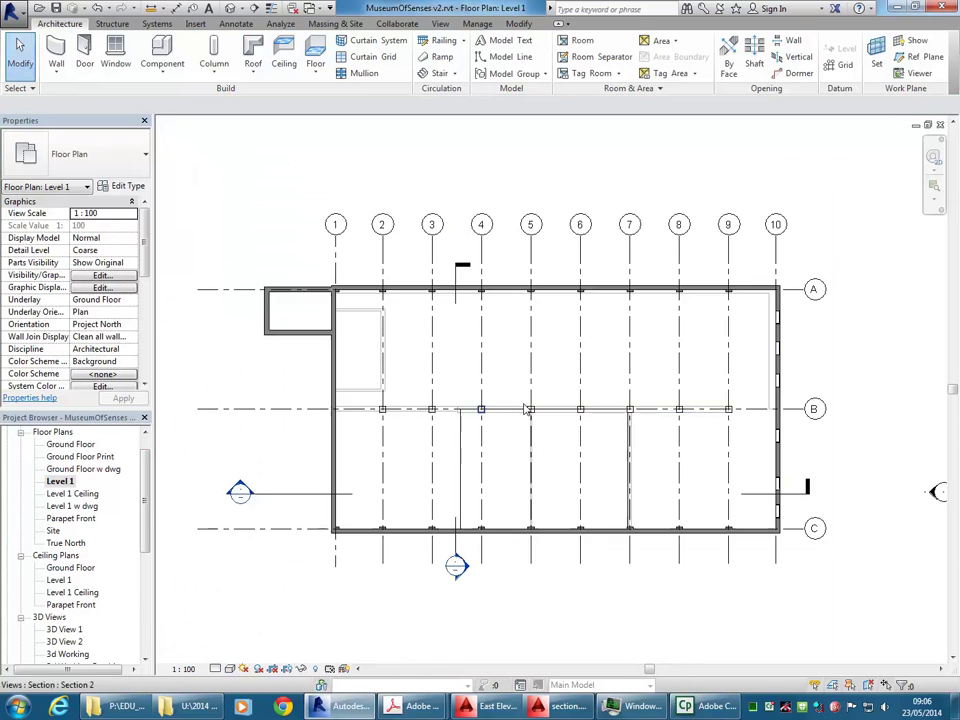
middle_click_drag(686, 392, 506, 380)
scroll(590, 530, "up", 6)
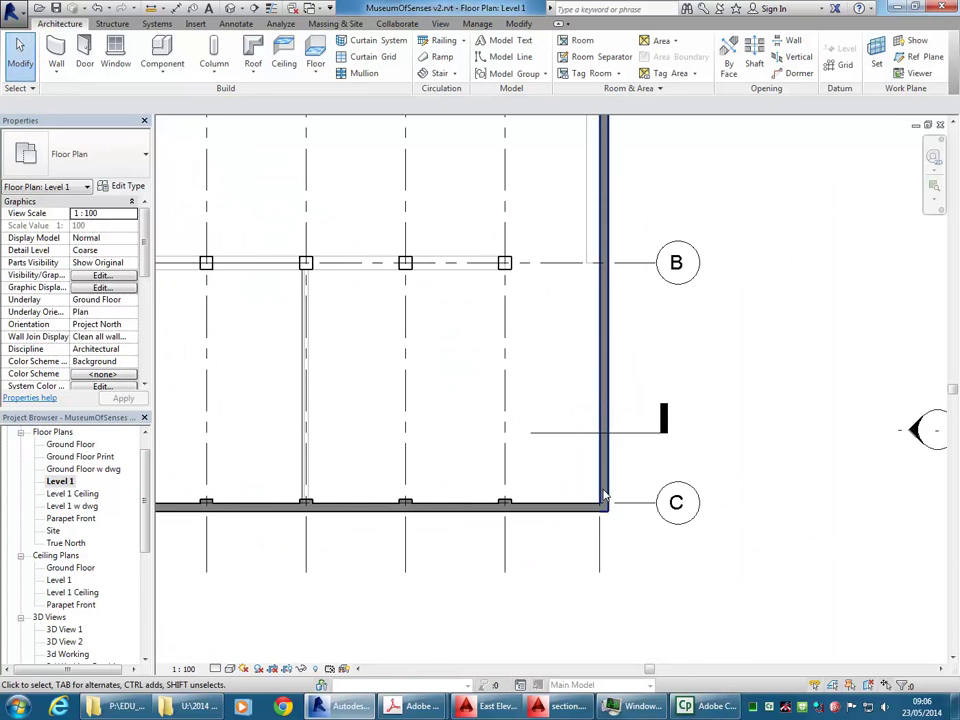
left_click(612, 467)
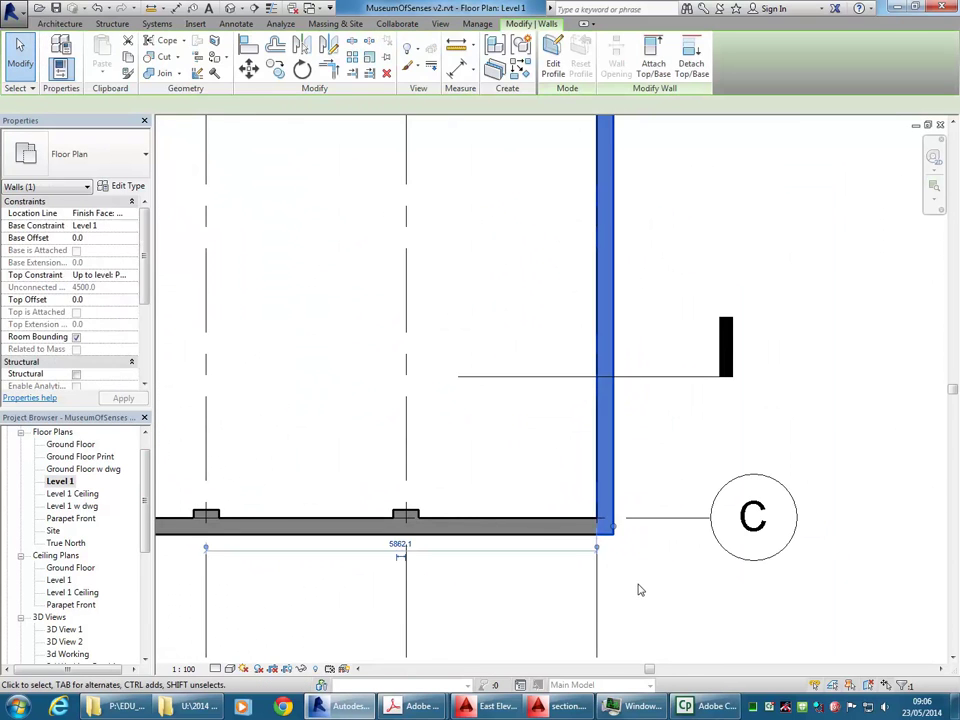
scroll(572, 505, "up", 3)
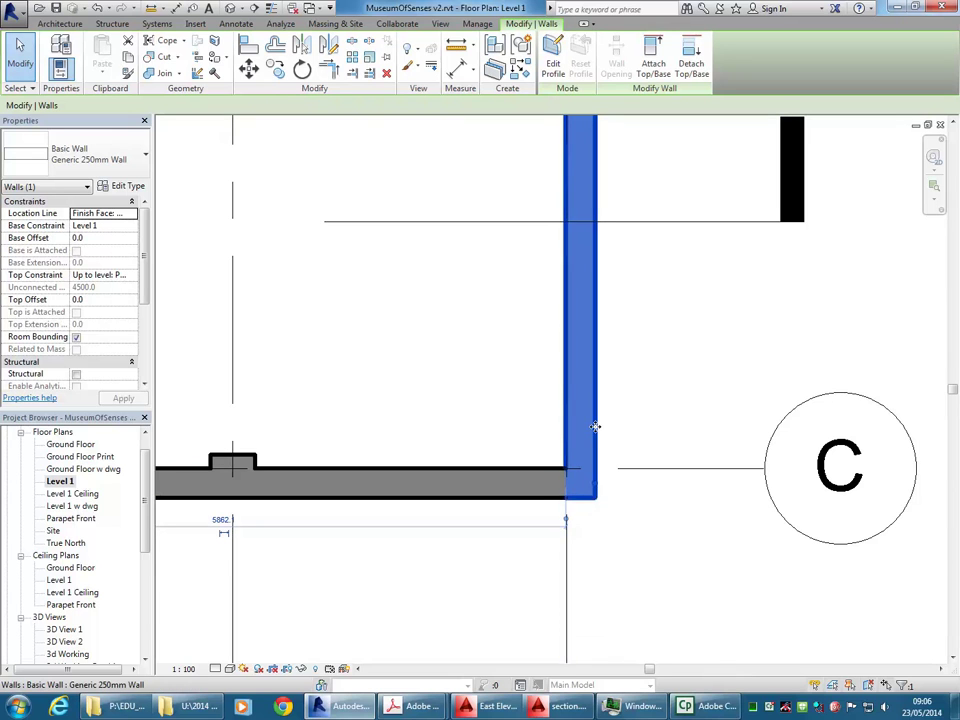
scroll(594, 430, "up", 2)
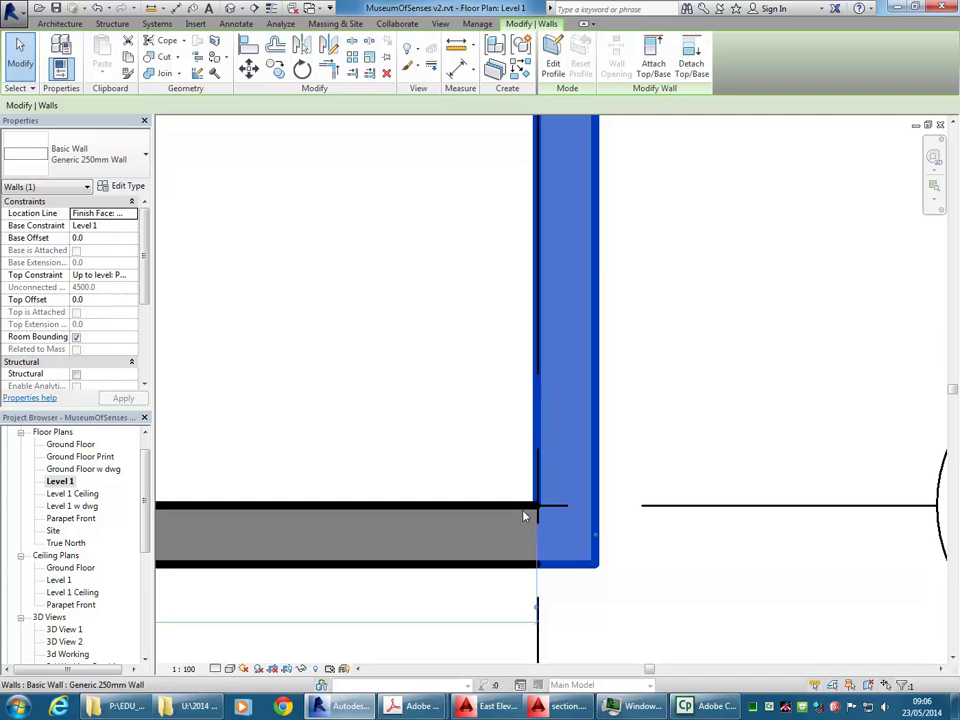
scroll(521, 427, "down", 1)
scroll(521, 427, "down", 2)
middle_click_drag(546, 414, 558, 587)
scroll(559, 337, "down", 1)
middle_click_drag(559, 334, 574, 558)
middle_click_drag(574, 274, 567, 490)
scroll(564, 399, "up", 1)
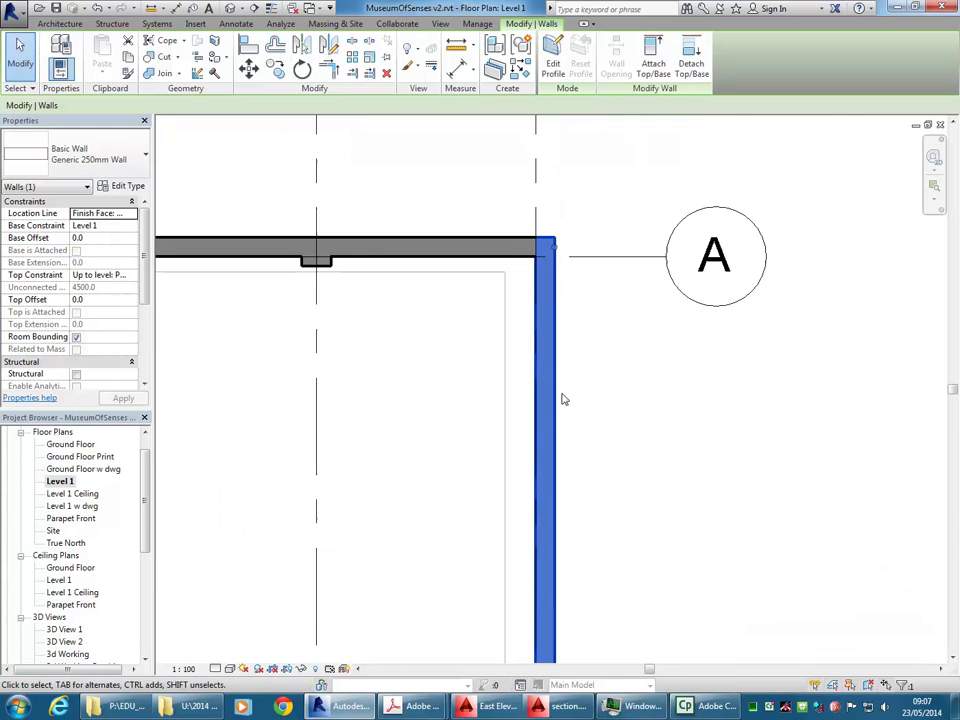
scroll(526, 212, "up", 3)
middle_click_drag(504, 328, 480, 328)
scroll(516, 354, "up", 2)
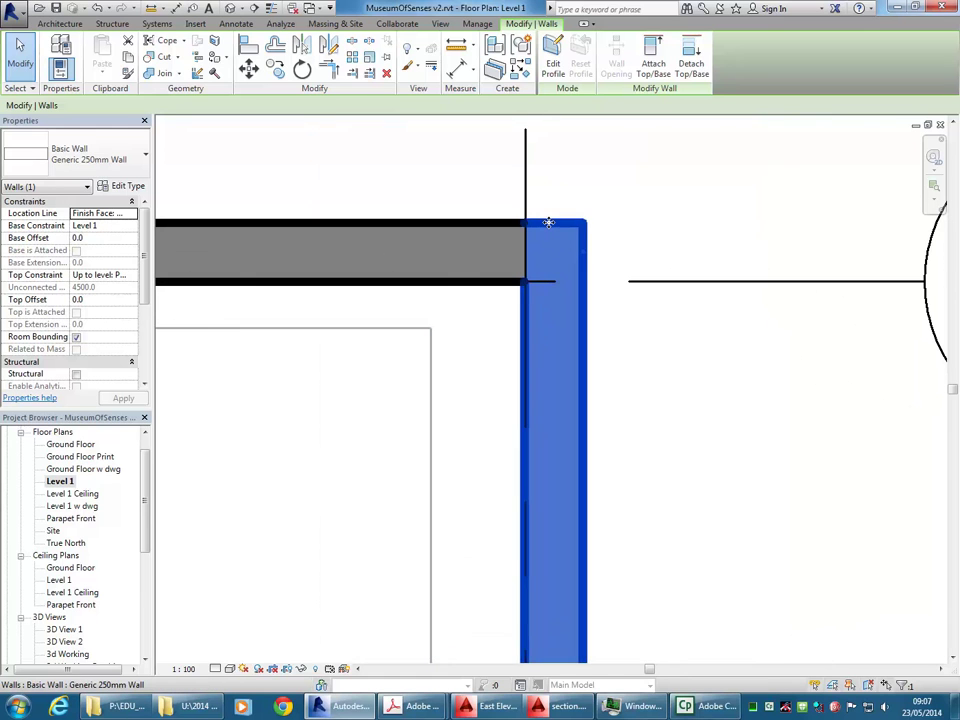
middle_click_drag(439, 184, 505, 235)
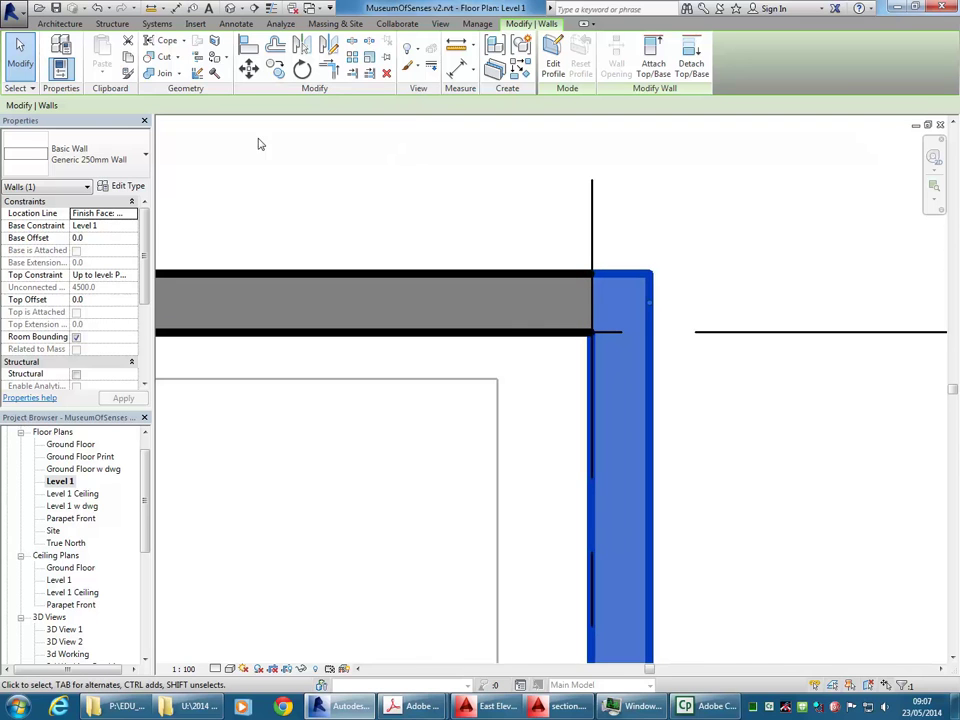
Use Wall Joins to switch the corner at grids A and 10 to the next butt configuration.
left_click(198, 76)
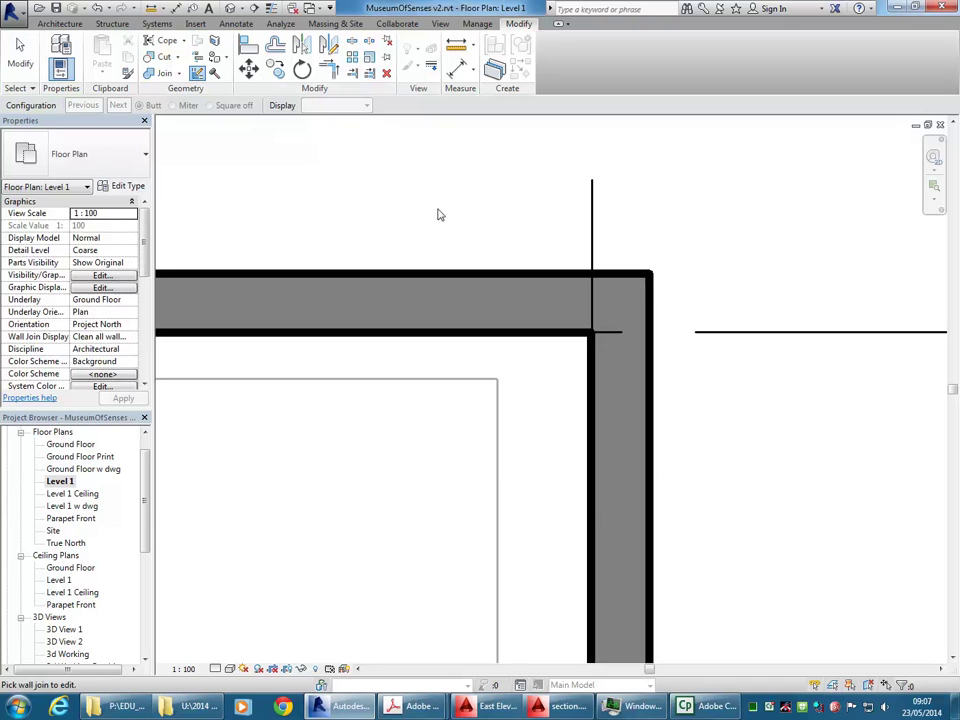
scroll(394, 266, "down", 3)
scroll(519, 249, "up", 2)
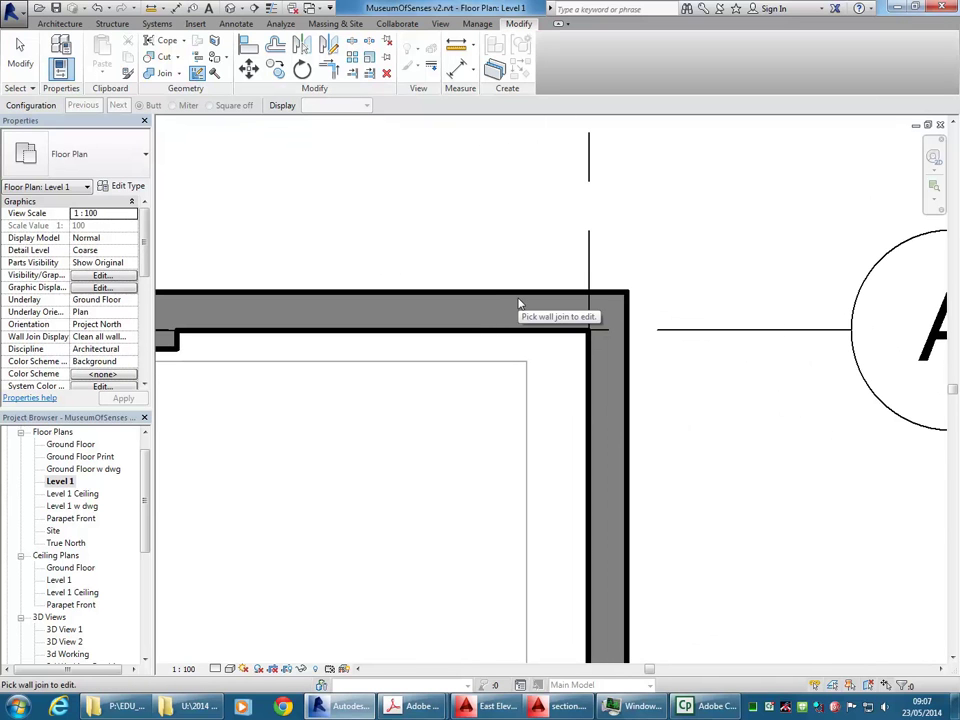
left_click(606, 294)
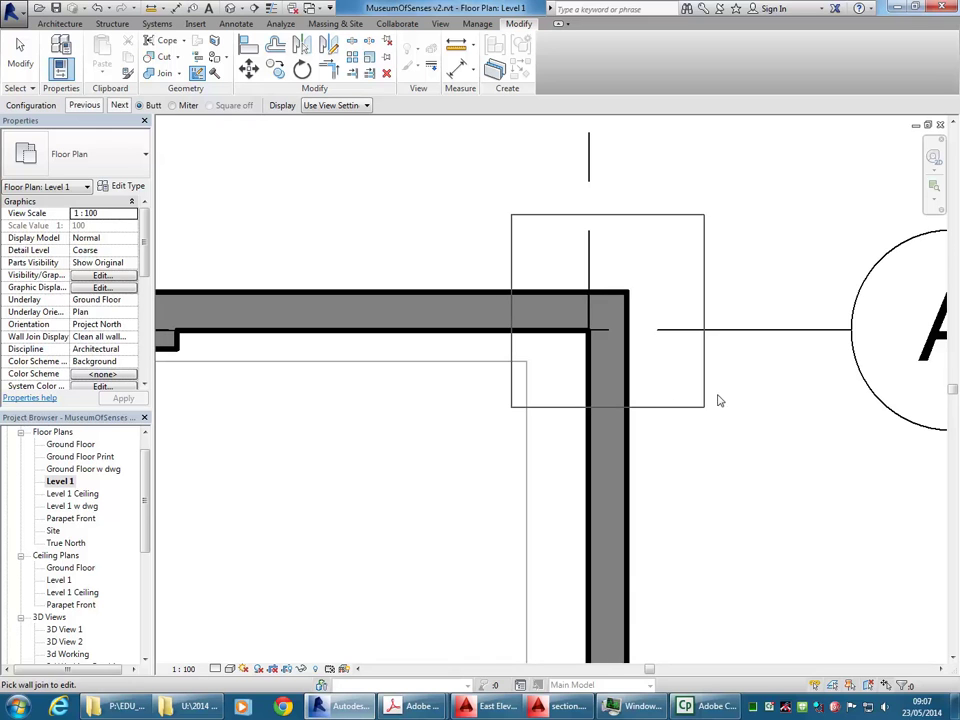
middle_click_drag(795, 321, 764, 327)
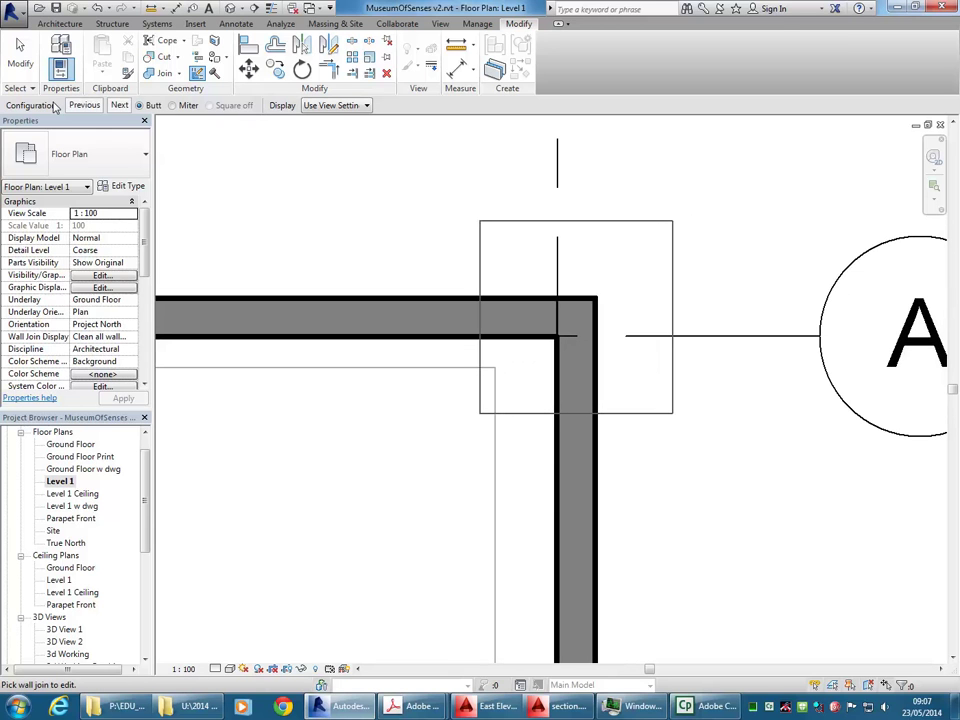
left_click(118, 107)
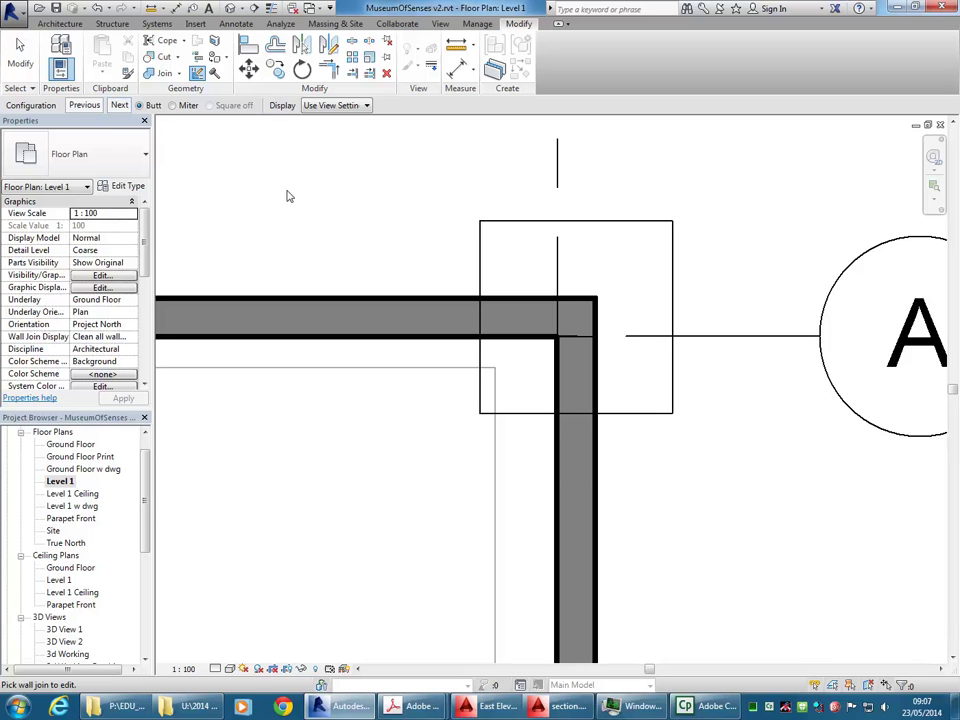
scroll(313, 208, "up", 3)
right_click(345, 207)
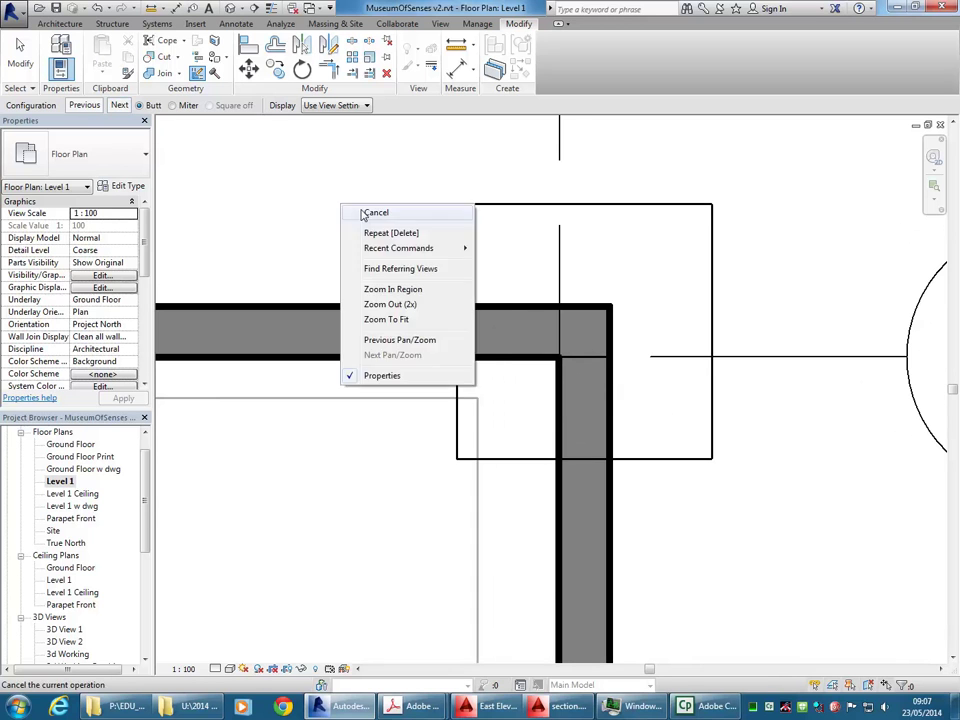
left_click(362, 213)
right_click(361, 209)
left_click(384, 219)
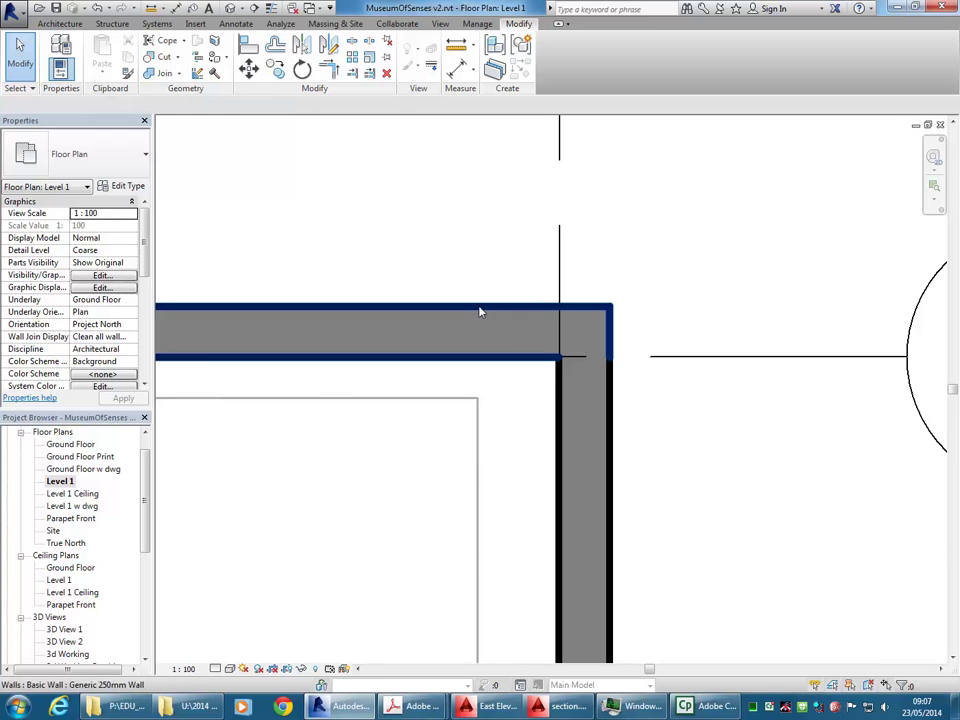
Select the side wall and the end wall in turn to check which one runs through the corner at grid A.
left_click(527, 347)
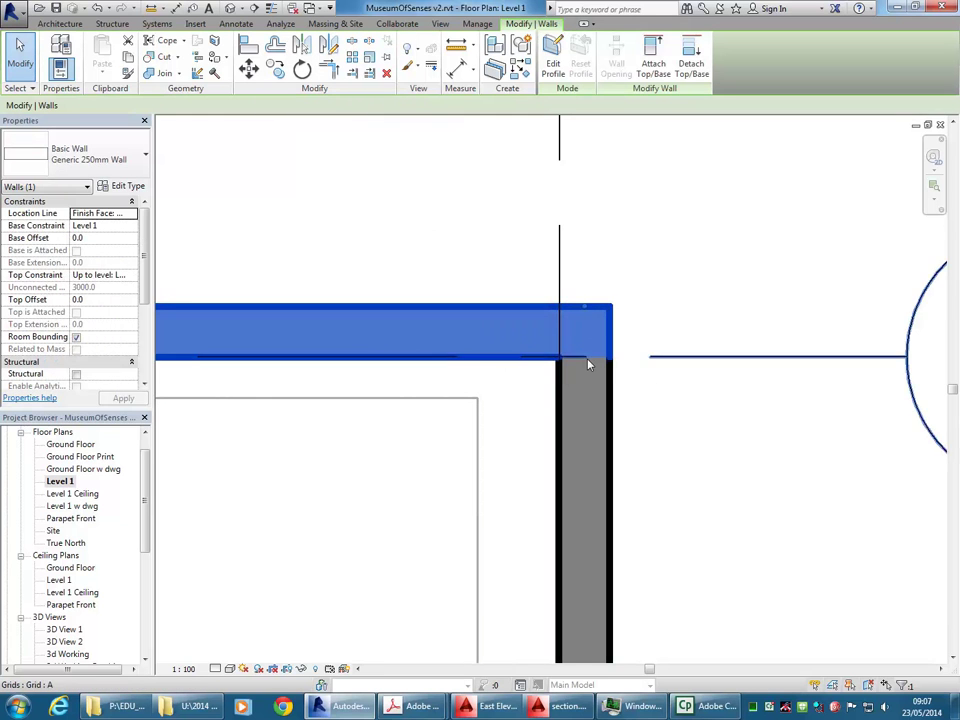
left_click(626, 439)
left_click(614, 437)
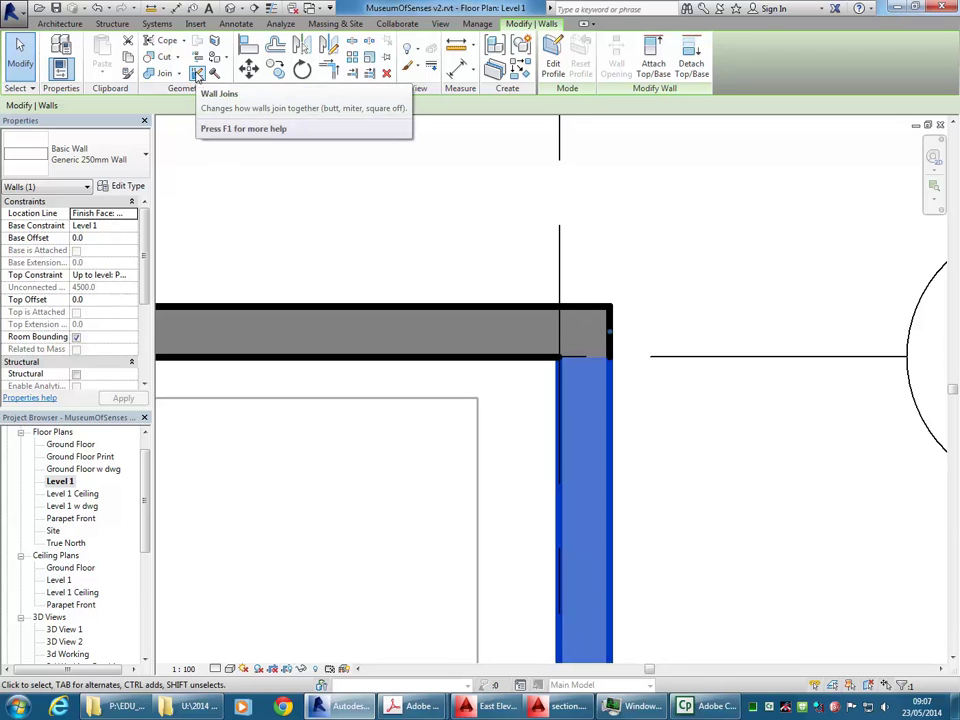
Switch the corner join at grids A and 10 so that the end wall runs through the corner again.
left_click(198, 76)
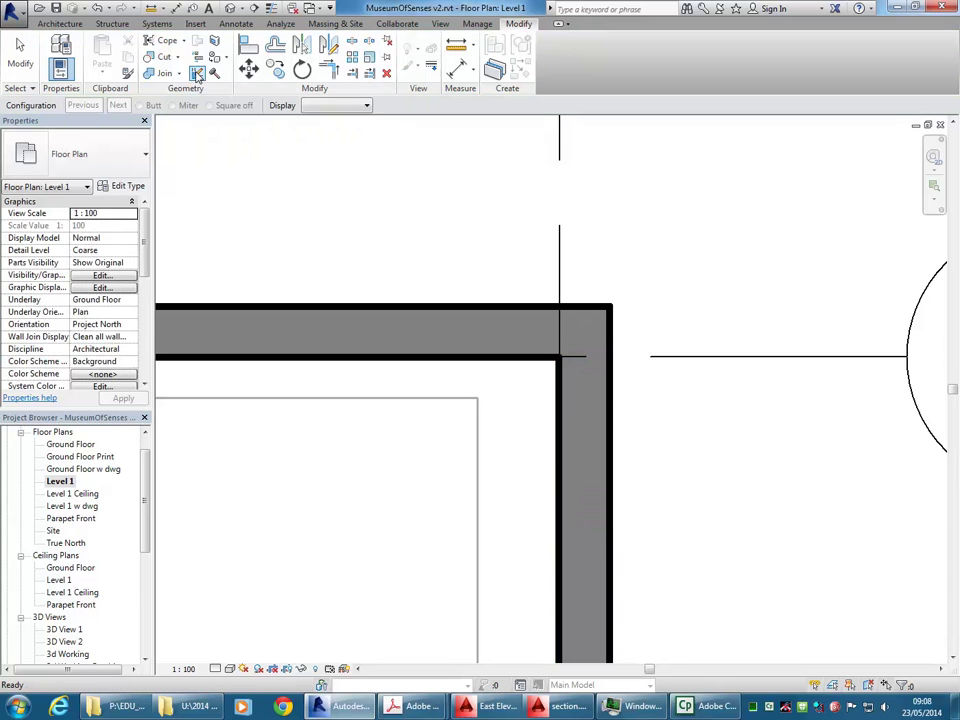
left_click(539, 311)
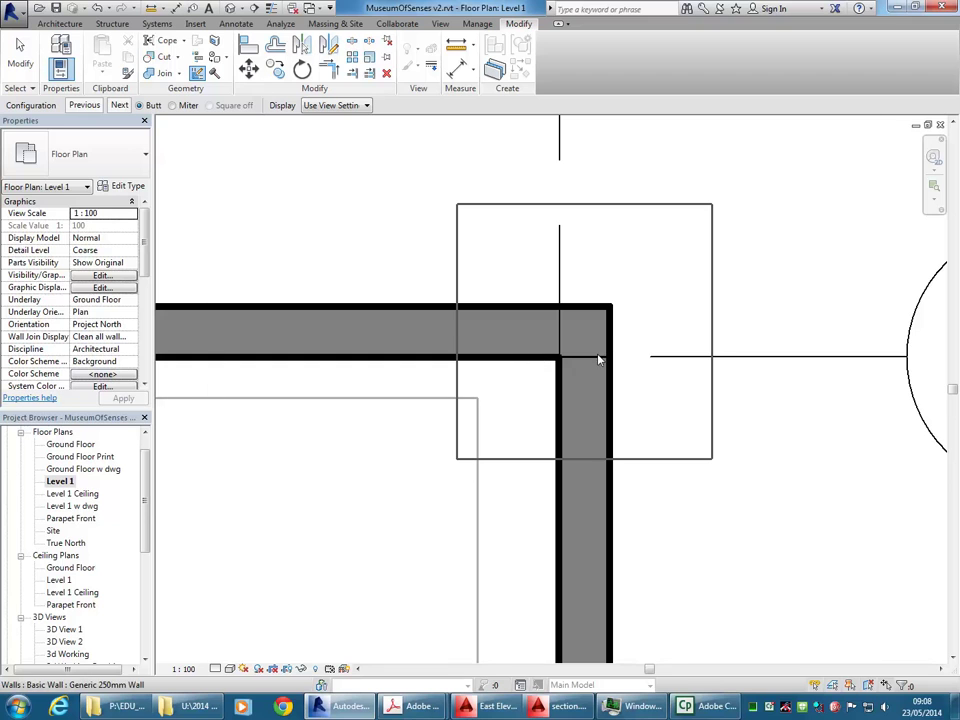
left_click(118, 106)
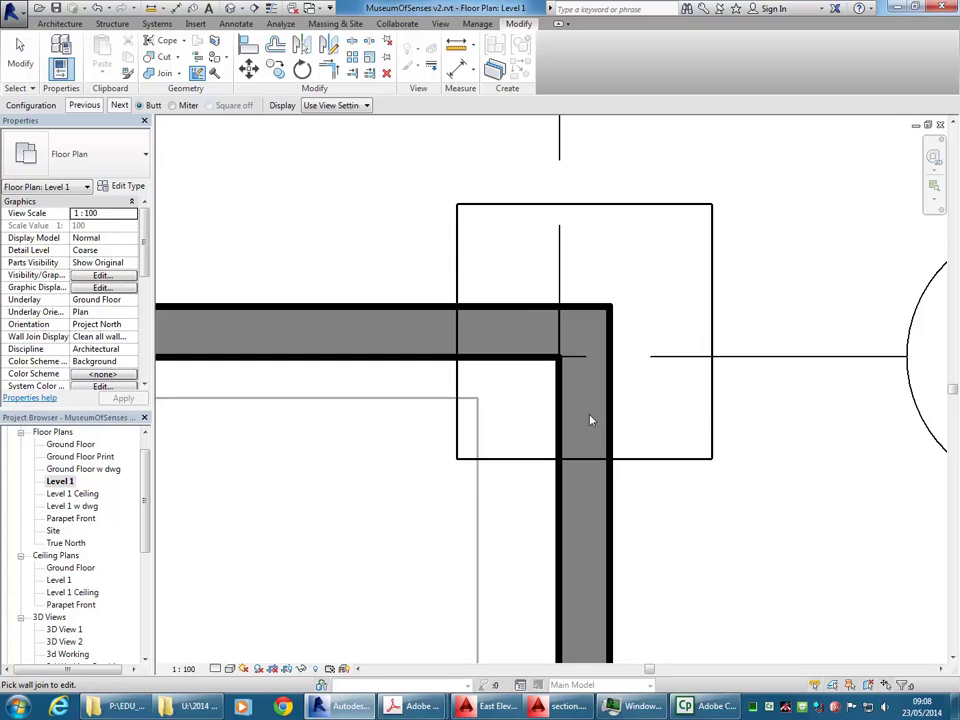
right_click(418, 160)
left_click(460, 163)
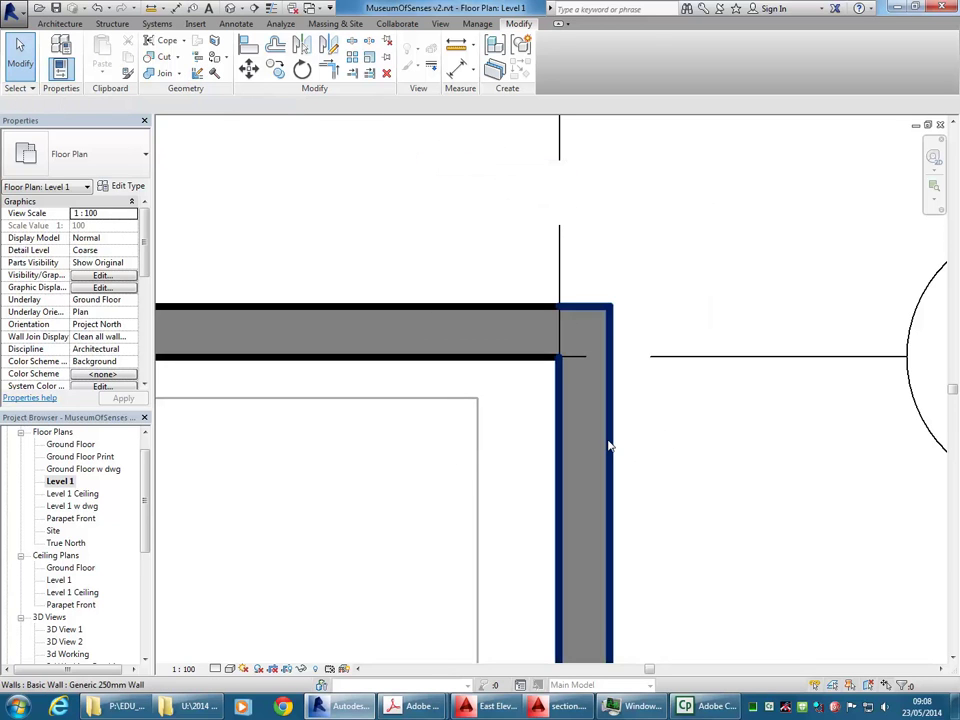
Select the end wall and check its extent at the corner near grid A.
left_click(605, 448)
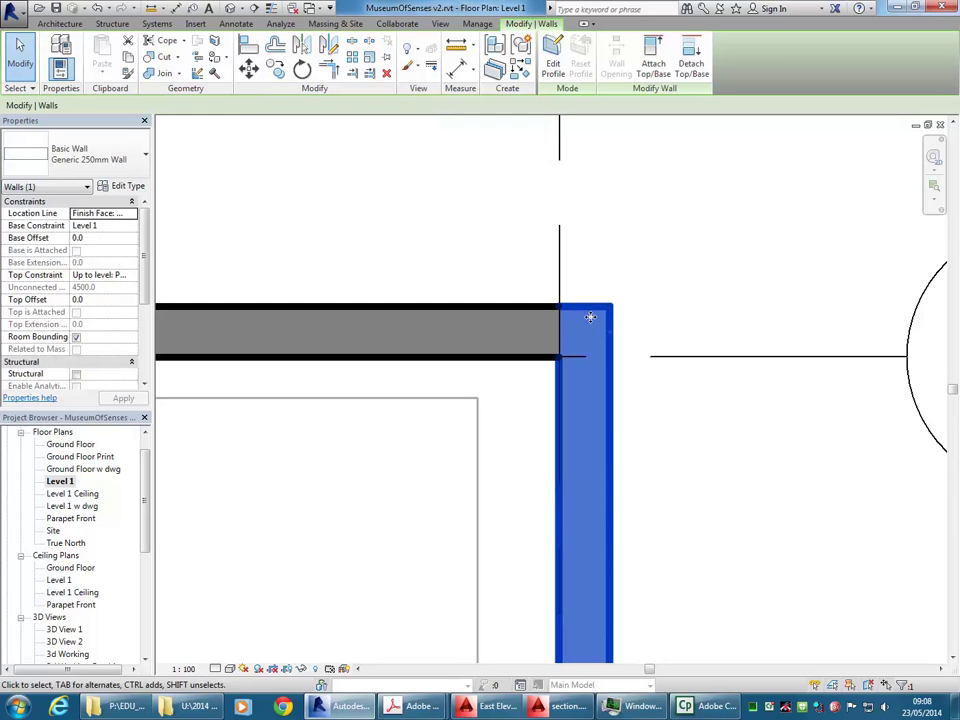
left_click(698, 258)
scroll(722, 292, "down", 1)
middle_click_drag(722, 292, 660, 275)
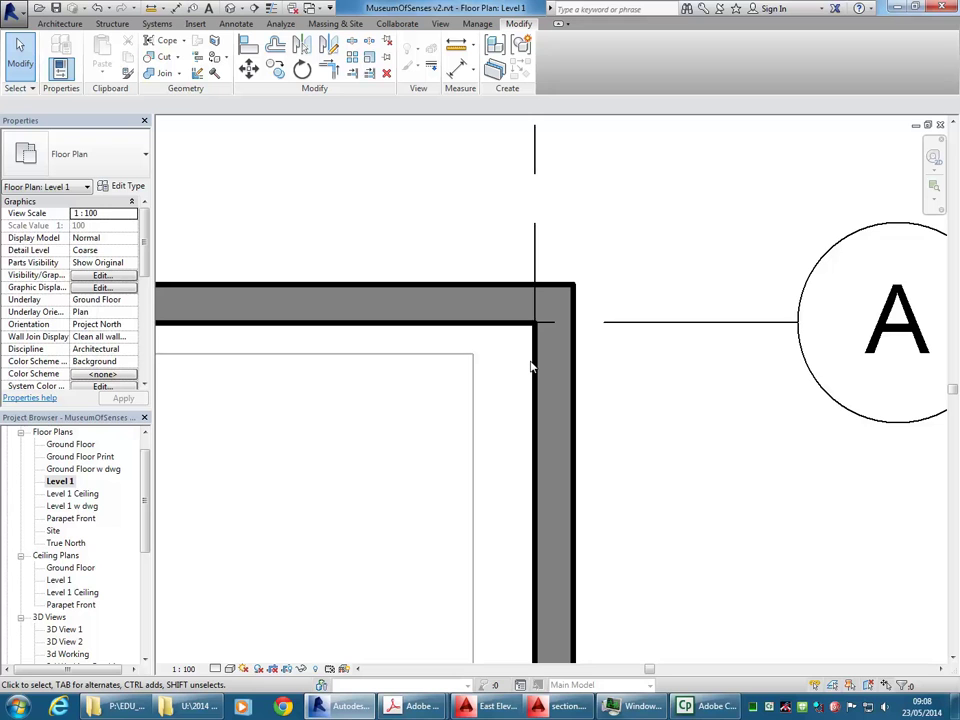
scroll(377, 176, "down", 1)
middle_click_drag(377, 176, 424, 217)
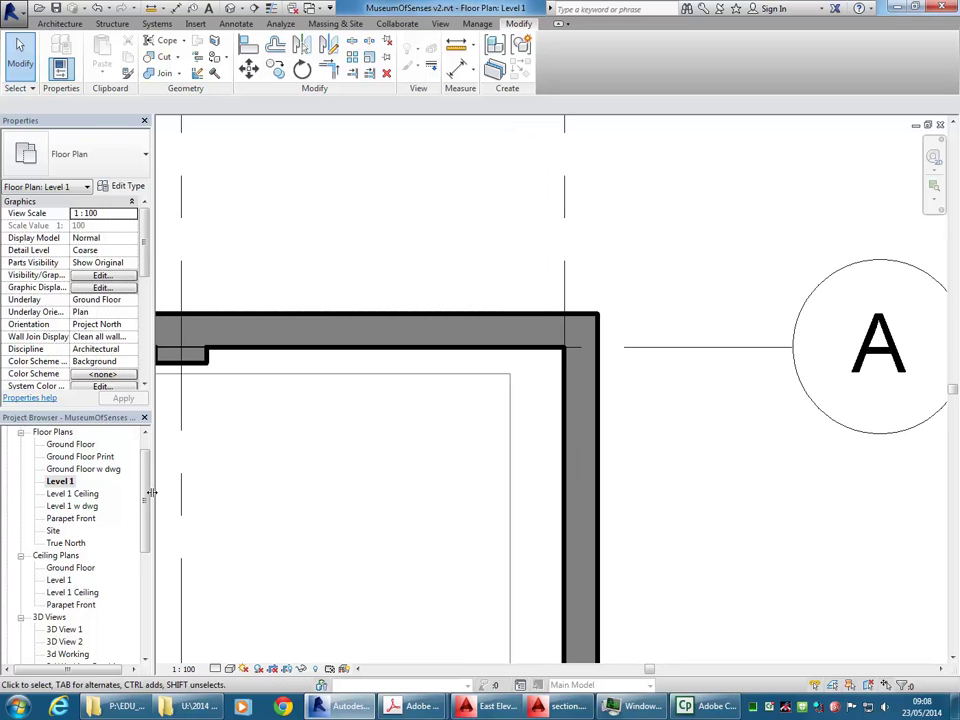
left_click_drag(146, 500, 146, 540)
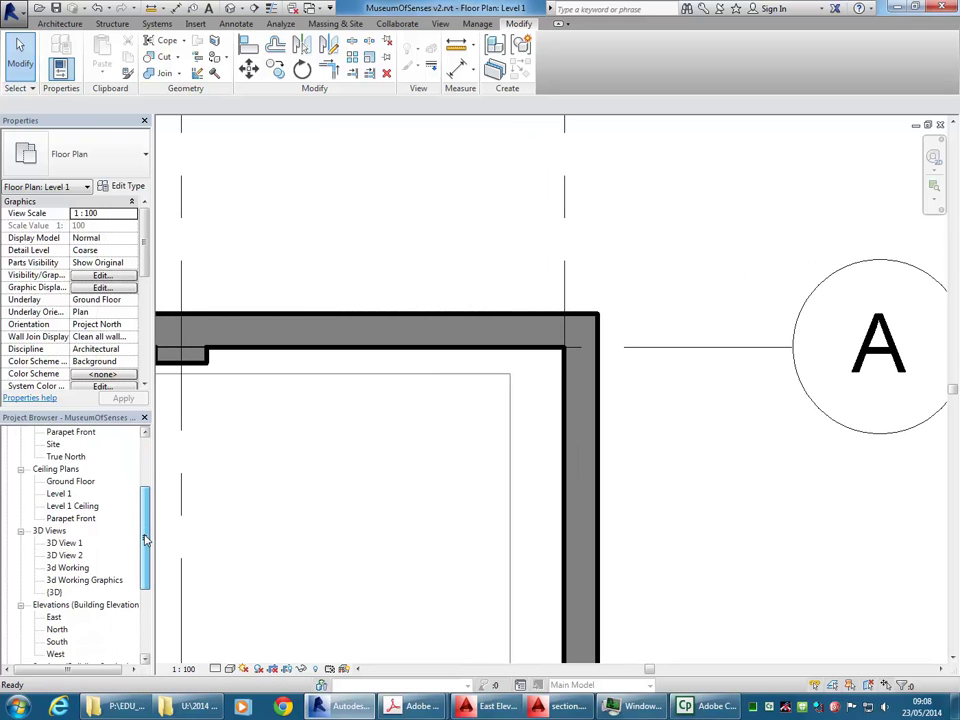
Open the {3D} view and select the upper end wall to check how far it extends at both corners.
scroll(146, 540, "down", 1)
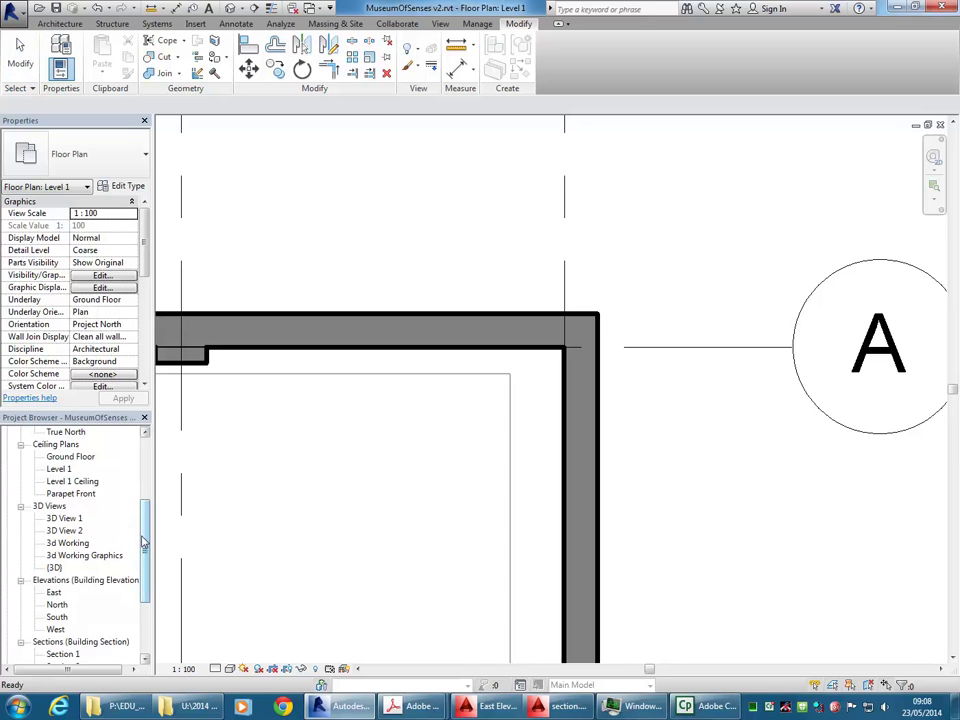
scroll(143, 541, "down", 2)
double_click(54, 529)
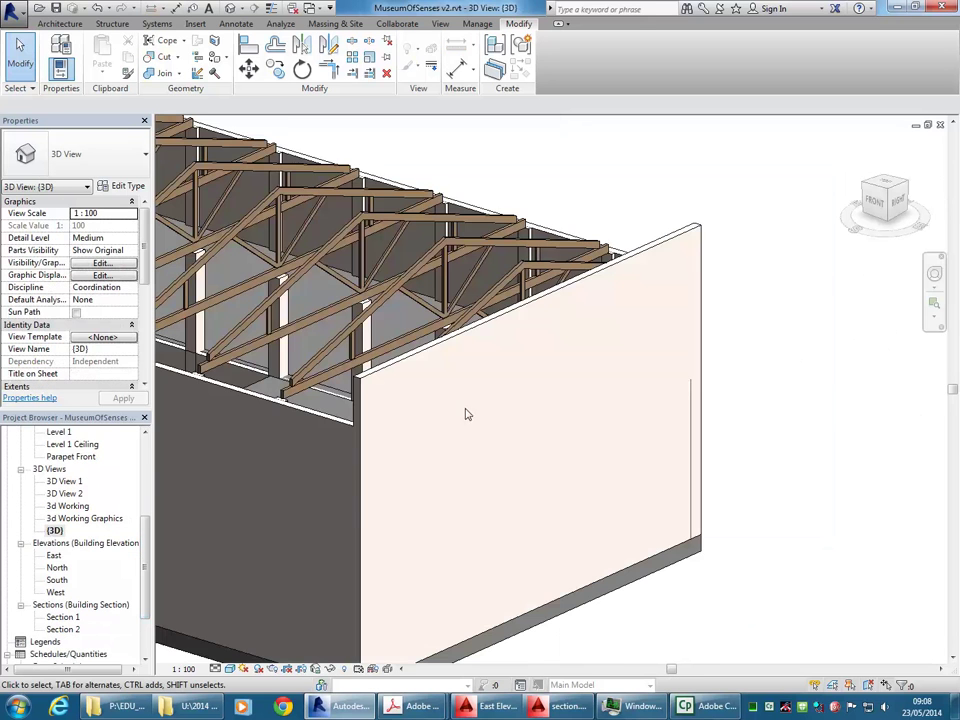
left_click(448, 490)
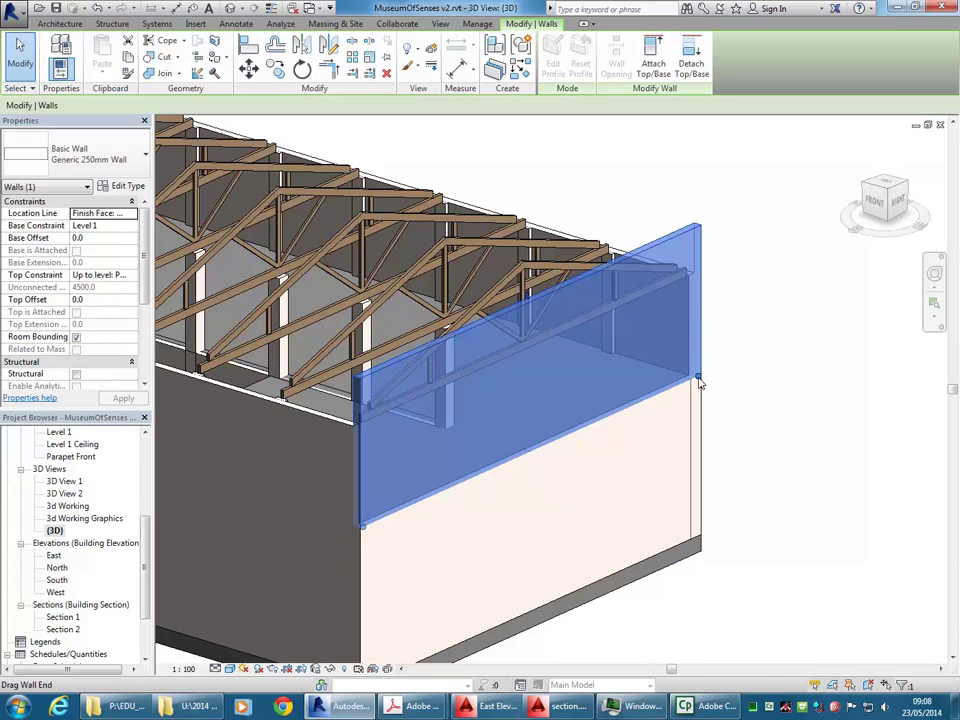
left_click(759, 422)
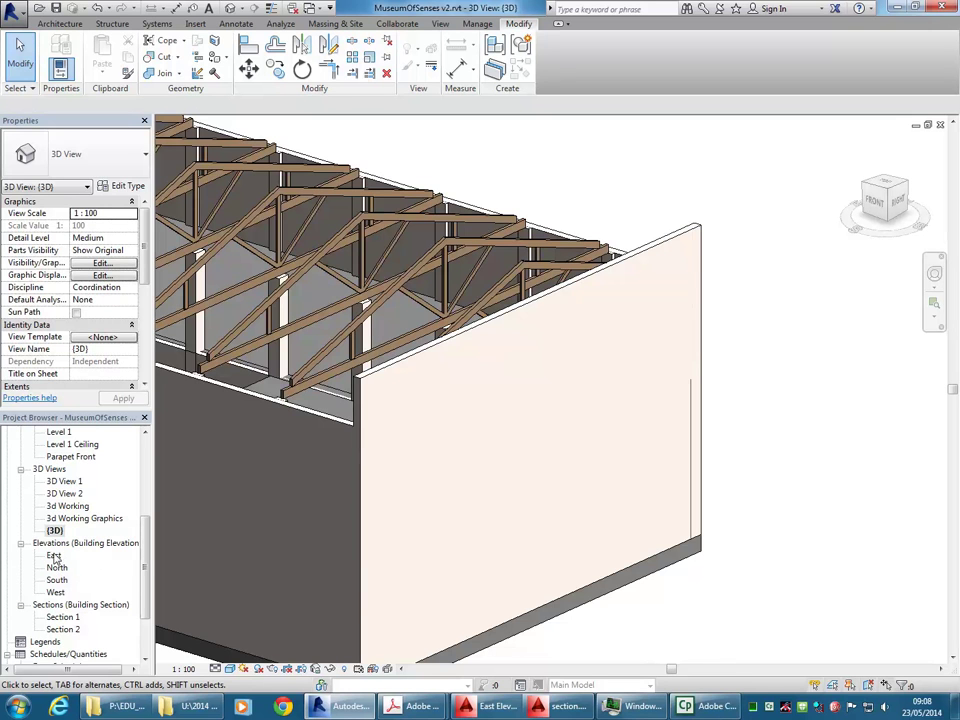
Open the East building elevation and bring the whole facade into view.
double_click(54, 557)
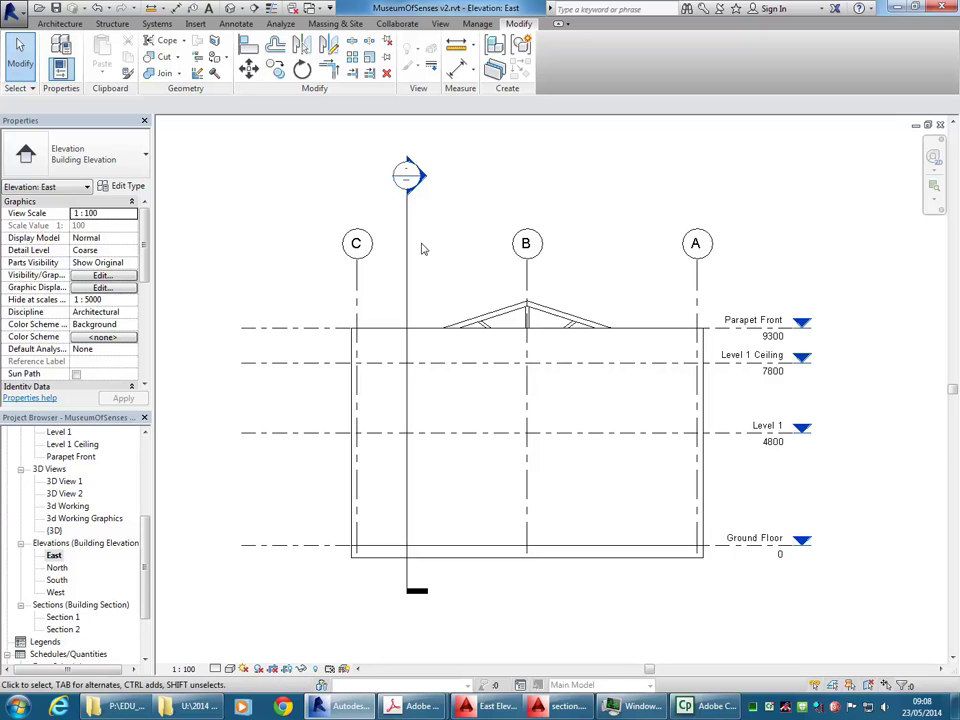
scroll(458, 271, "down", 1)
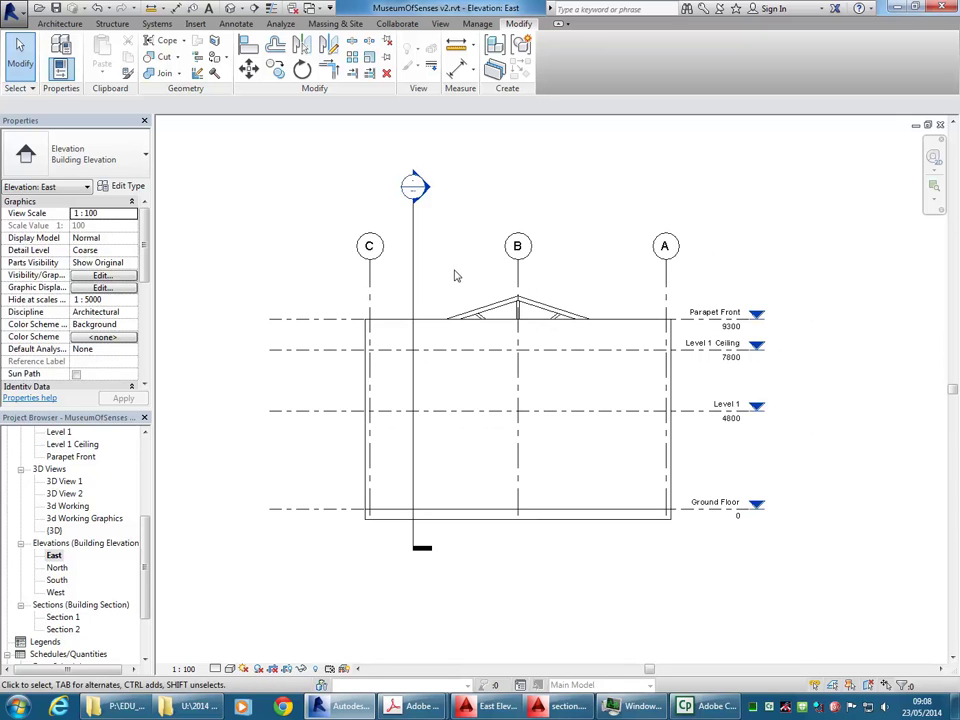
Switch to AutoCAD and examine the parapet outline and height dimensions in East Elevation.dwg.
left_click(499, 711)
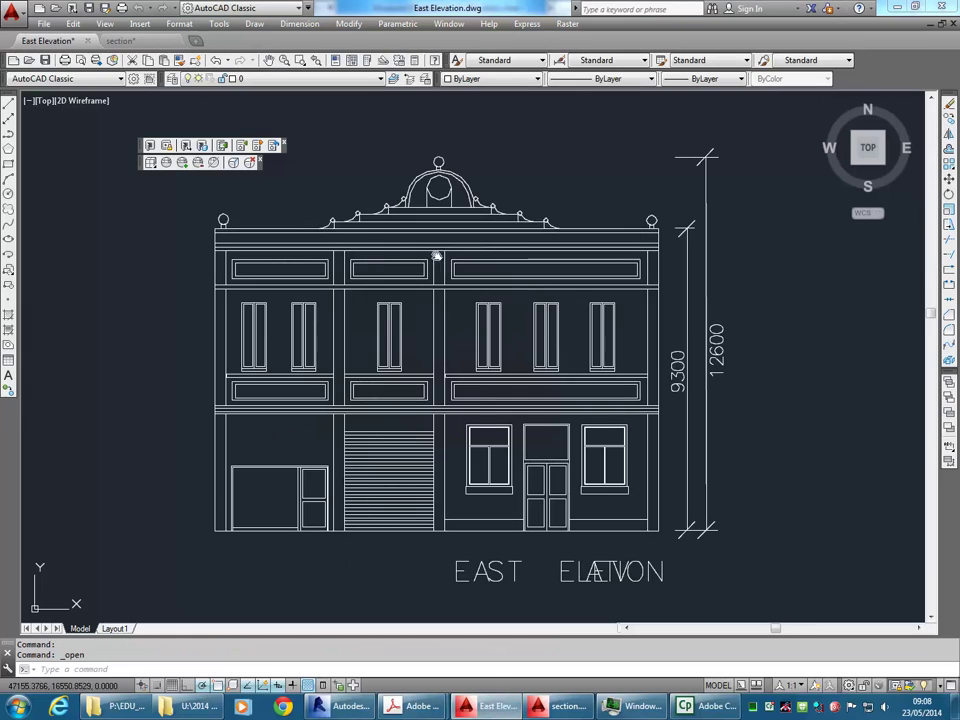
middle_click_drag(435, 253, 461, 257)
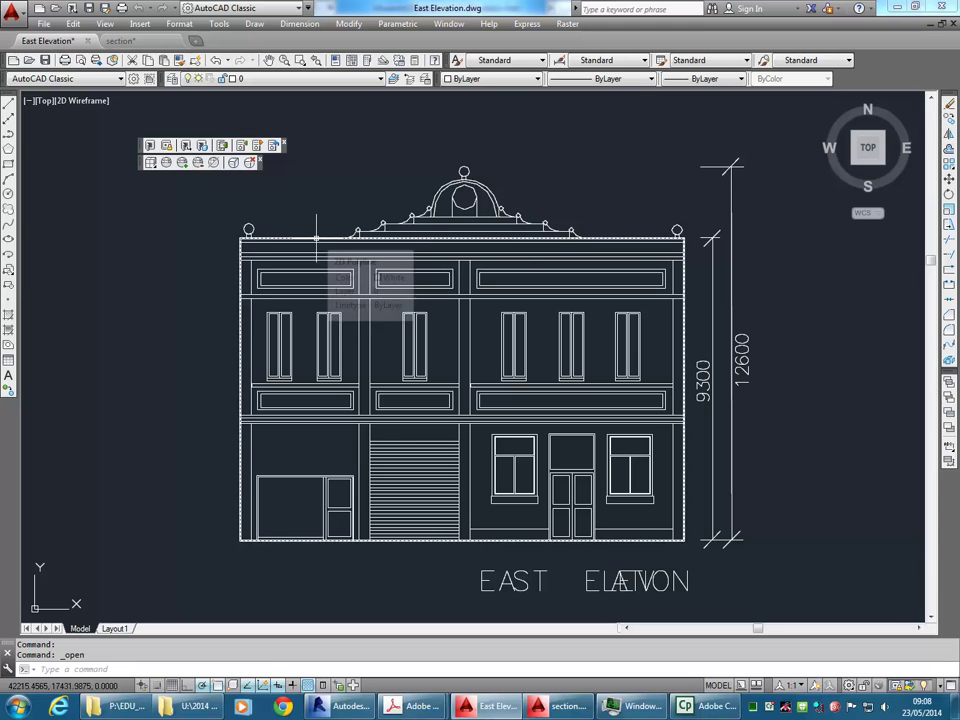
middle_click_drag(346, 205, 360, 207)
scroll(358, 208, "down", 2)
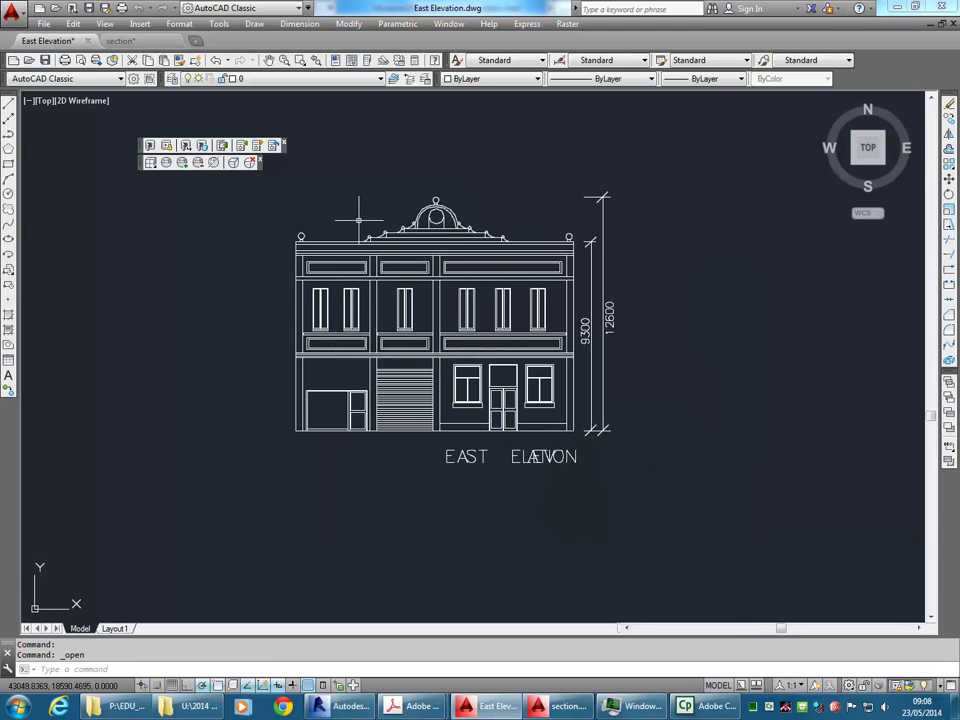
scroll(354, 210, "up", 2)
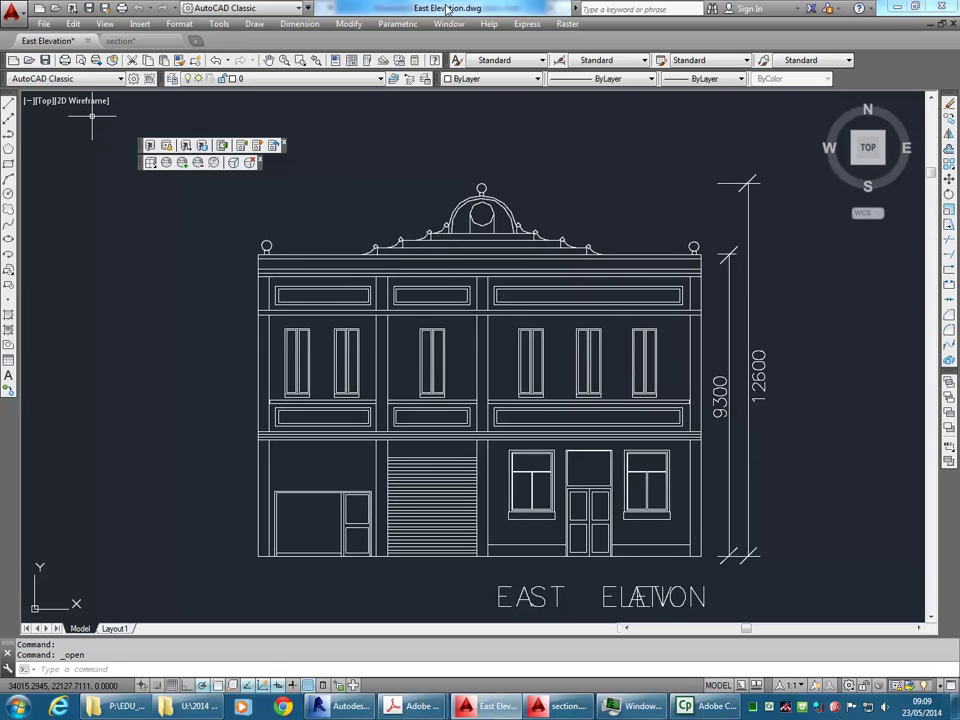
Switch back to Revit, start a CAD import and choose East Elevation.dwg from the Museum Senses Resources folder on the P: drive.
key("alt+Tab")
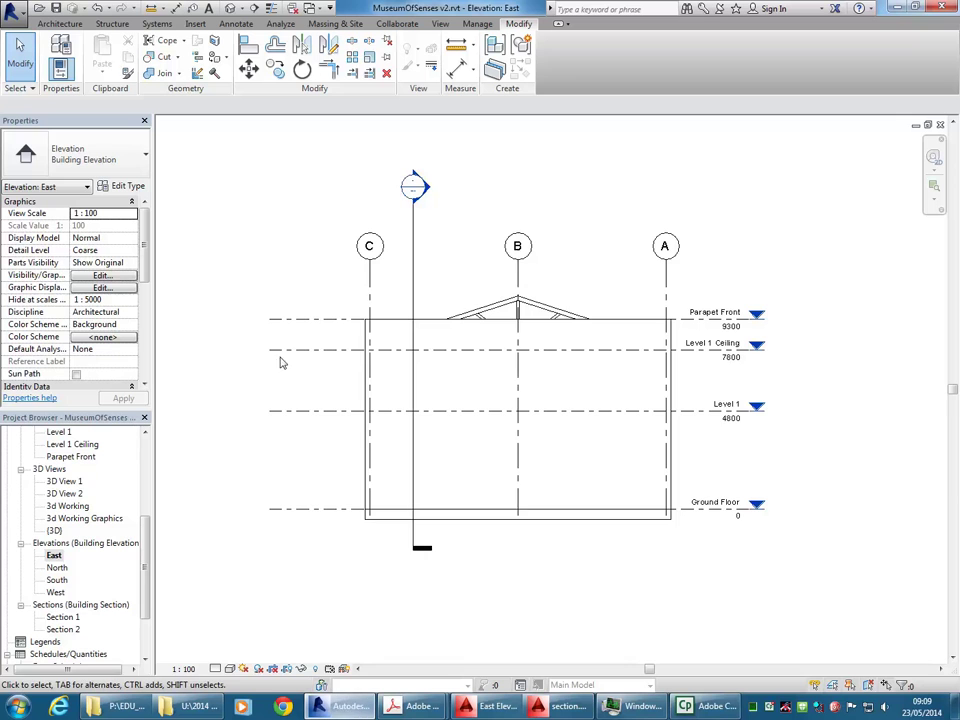
middle_click_drag(265, 372, 280, 380)
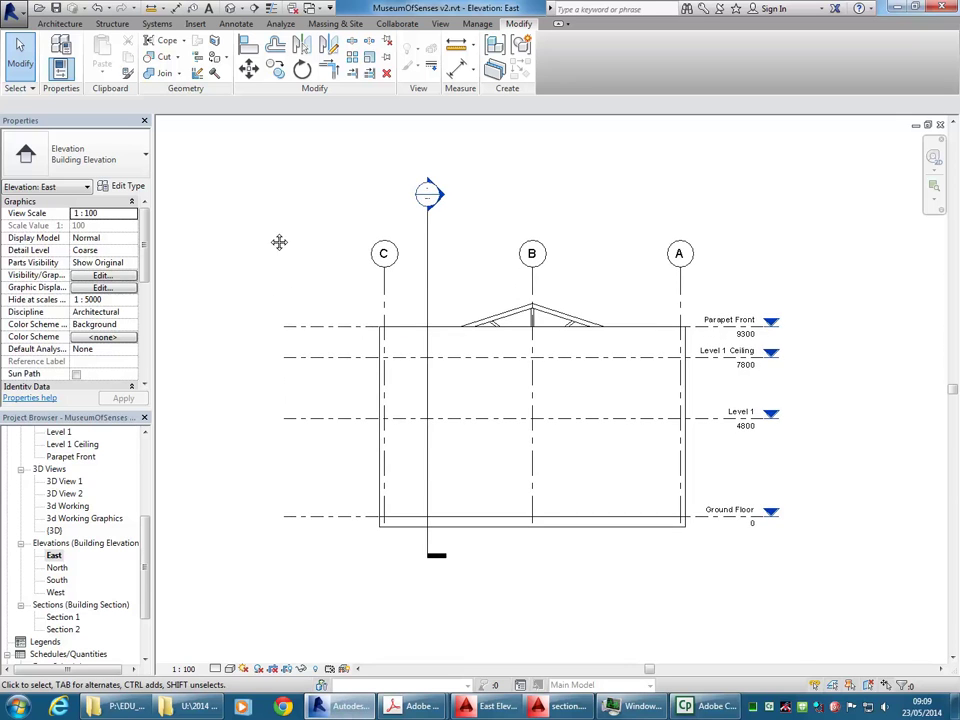
middle_click_drag(268, 237, 289, 266)
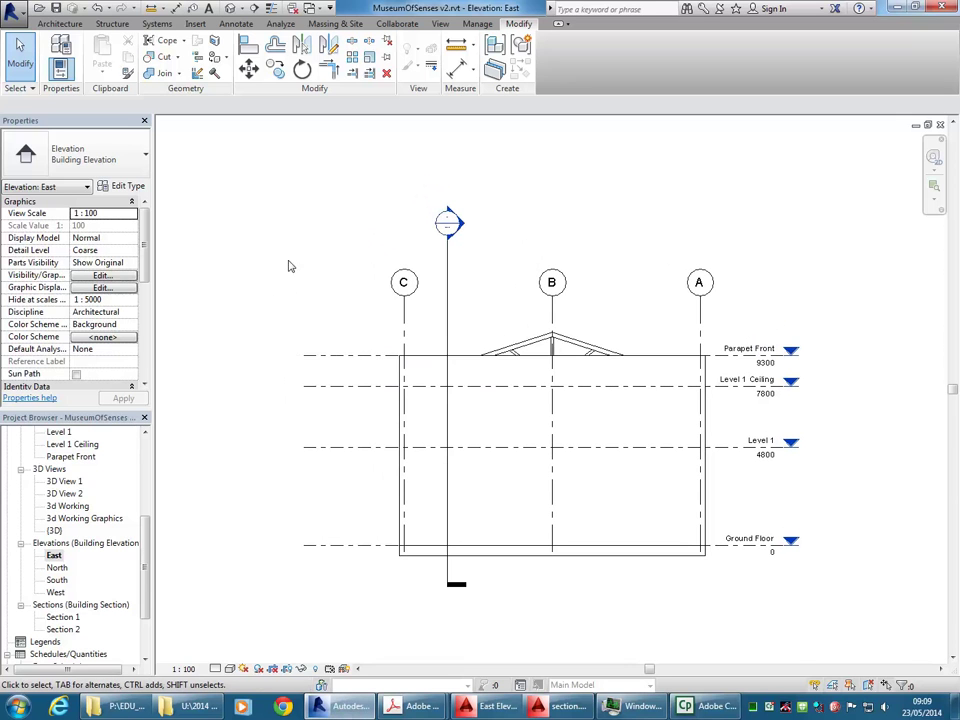
left_click(194, 24)
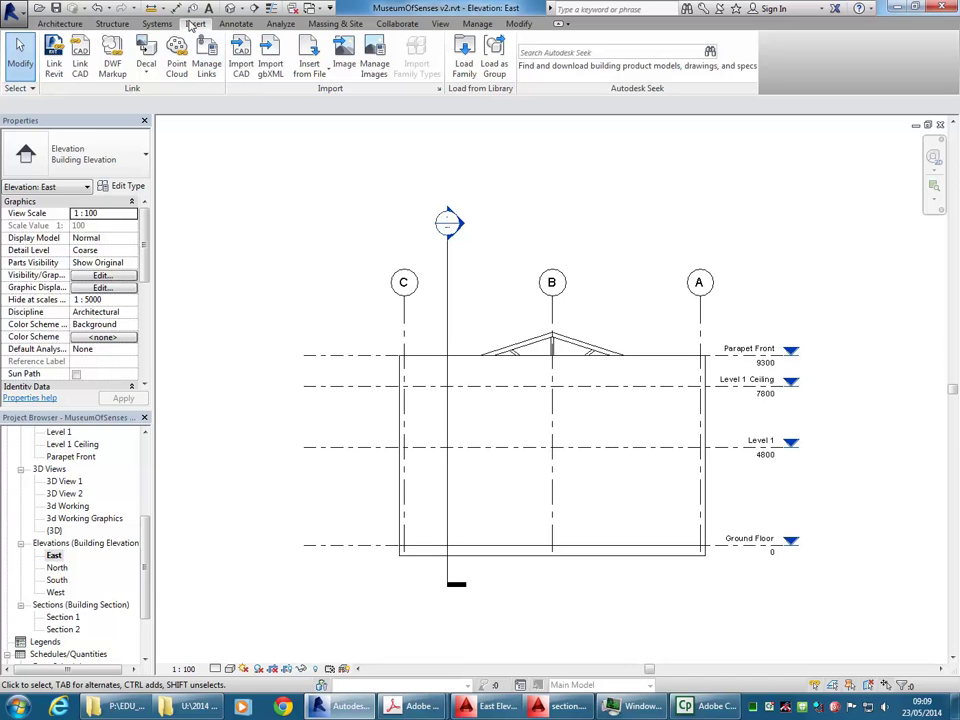
left_click(238, 63)
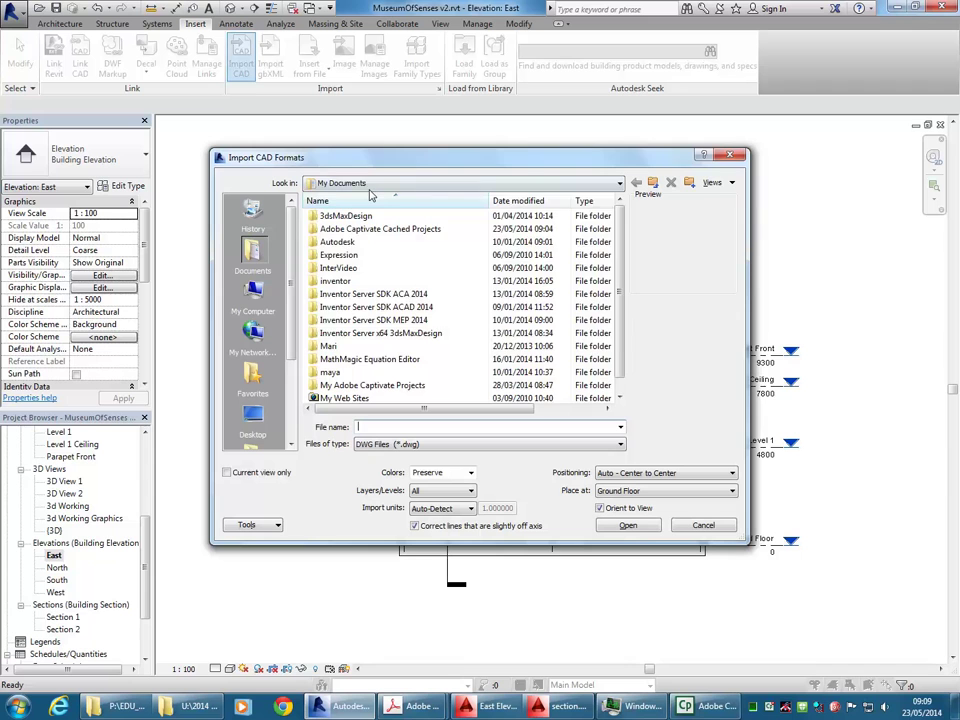
left_click(368, 183)
left_click(397, 230)
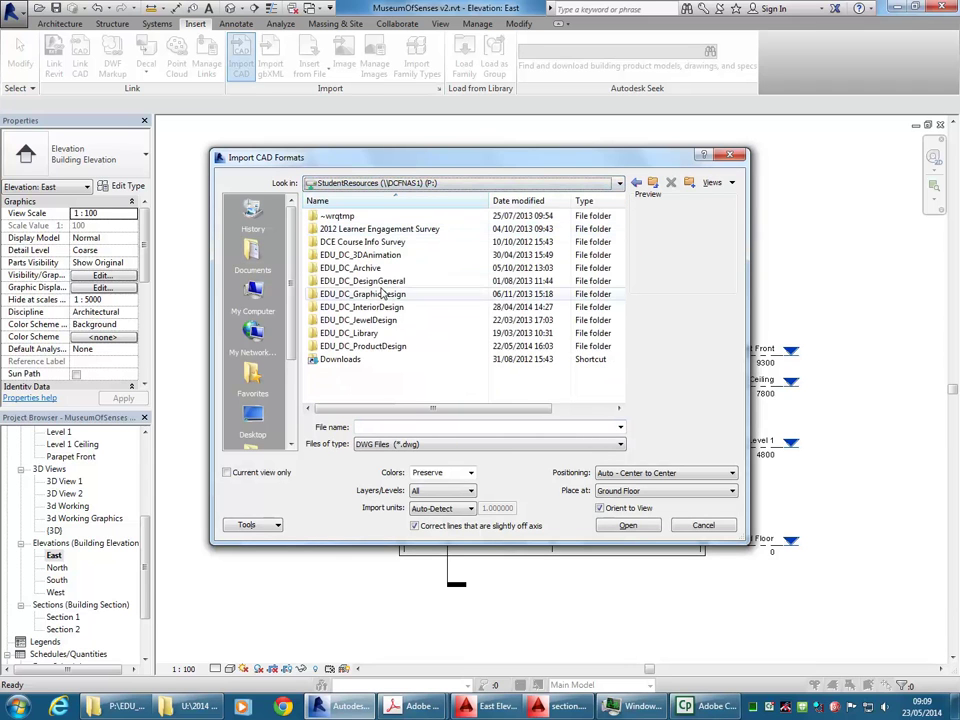
double_click(365, 307)
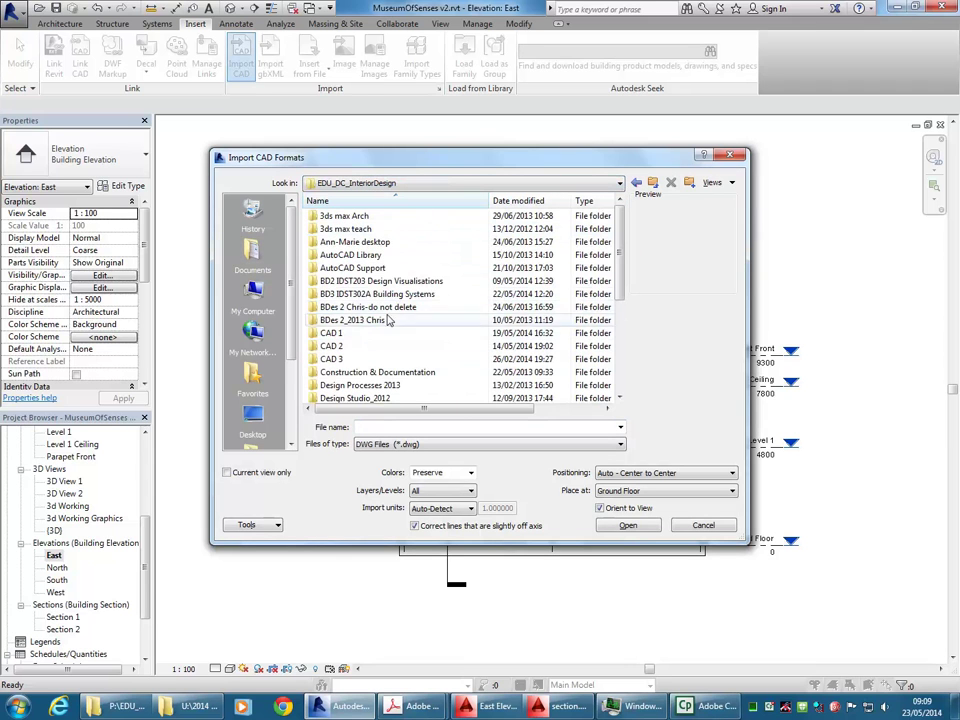
double_click(362, 283)
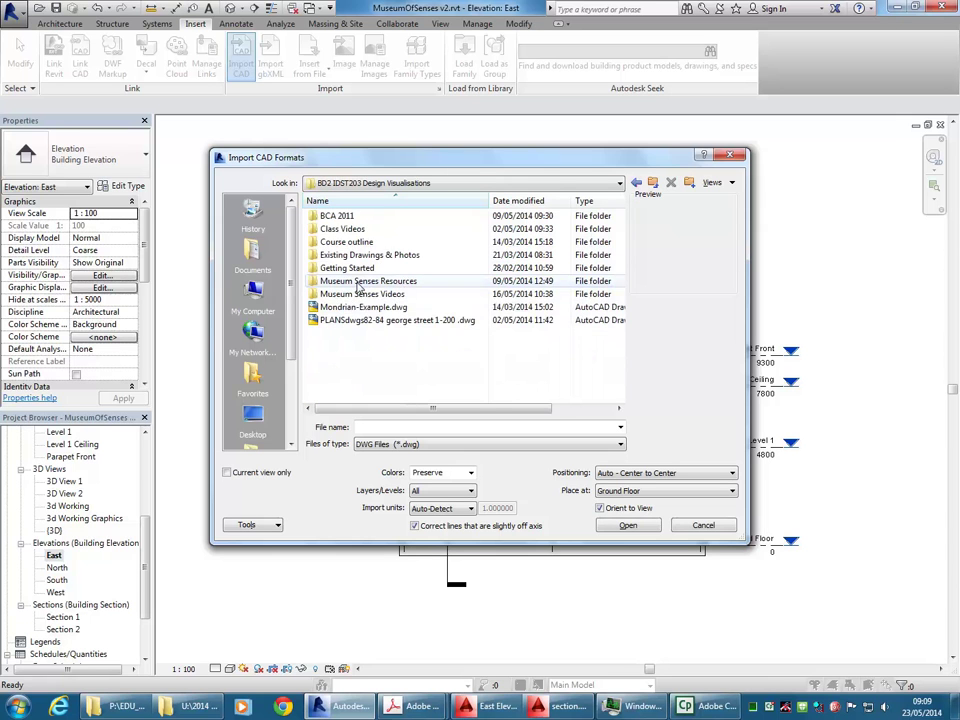
double_click(362, 282)
left_click(330, 216)
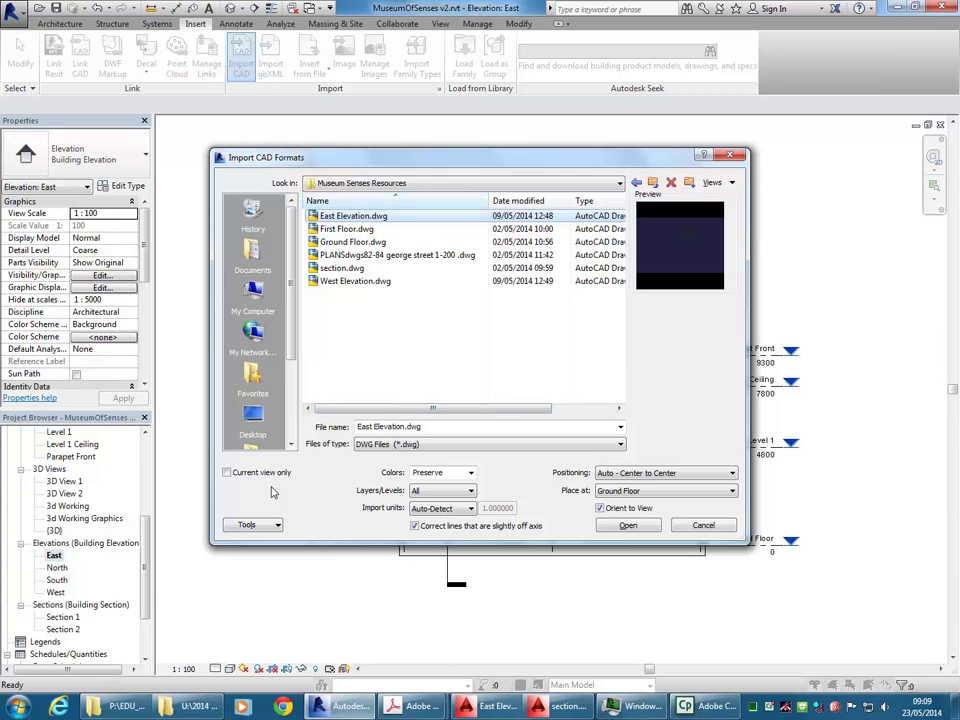
Import the drawing into the current view only with millimetre units, and dismiss the Family pop-up.
left_click(227, 473)
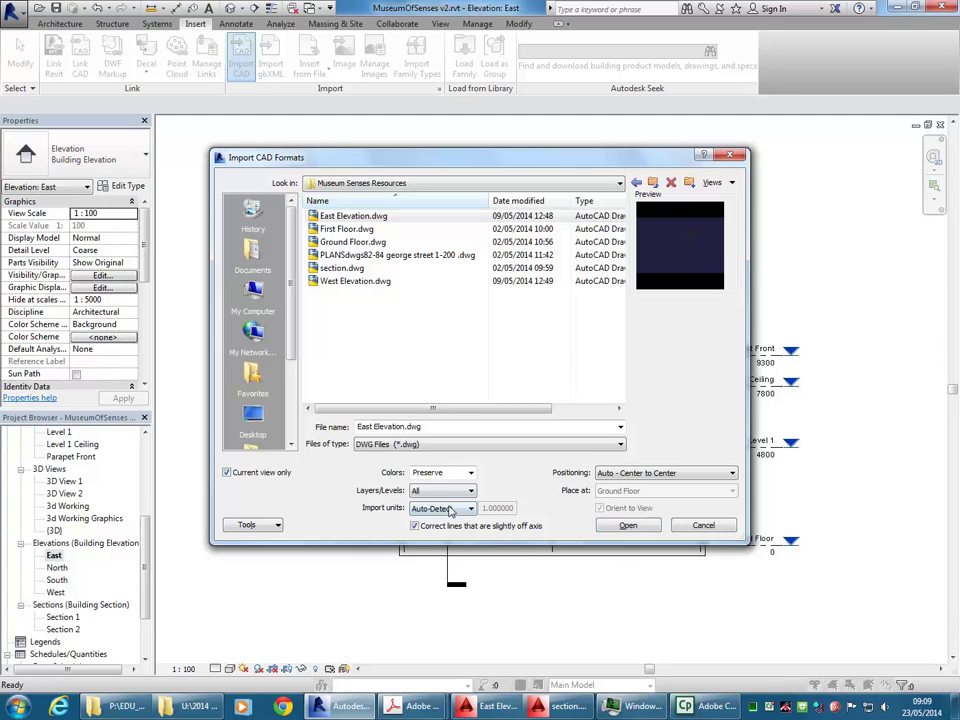
left_click(450, 510)
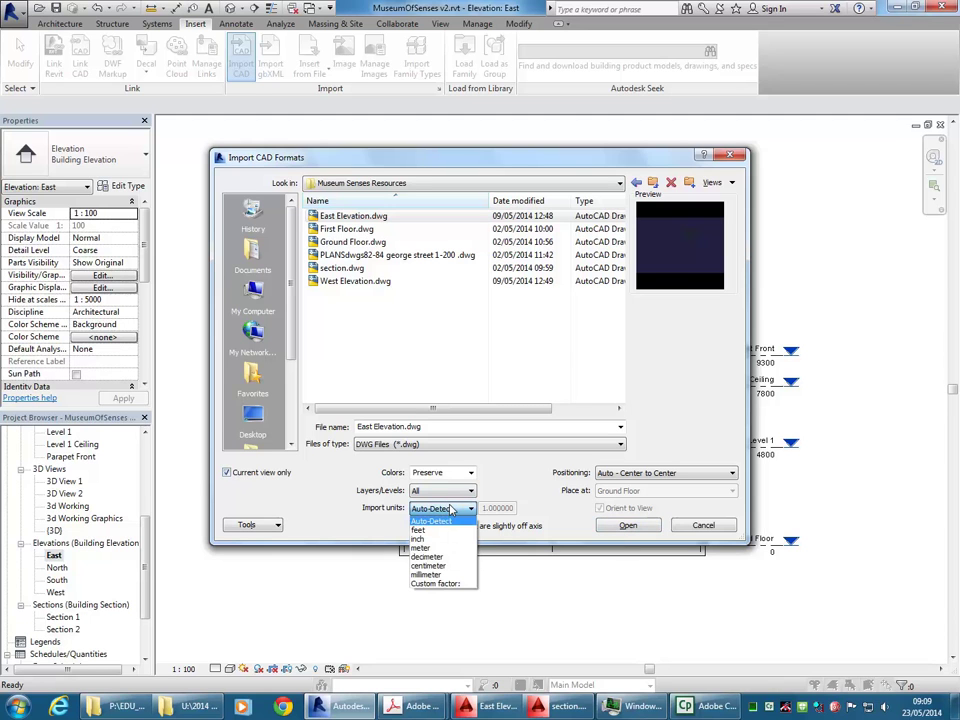
left_click(430, 575)
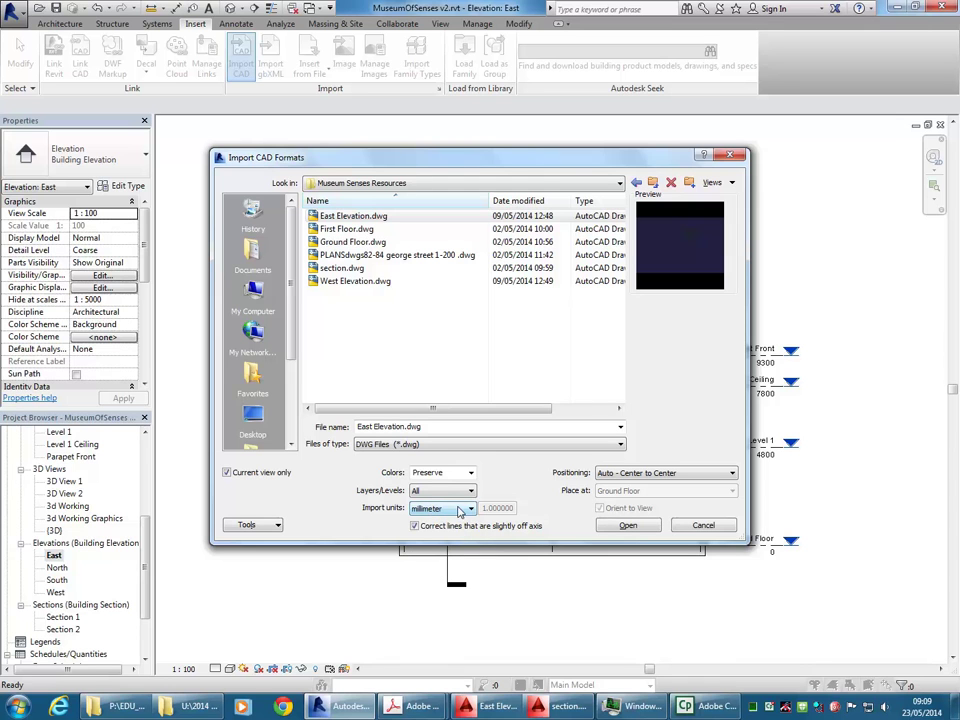
left_click(624, 526)
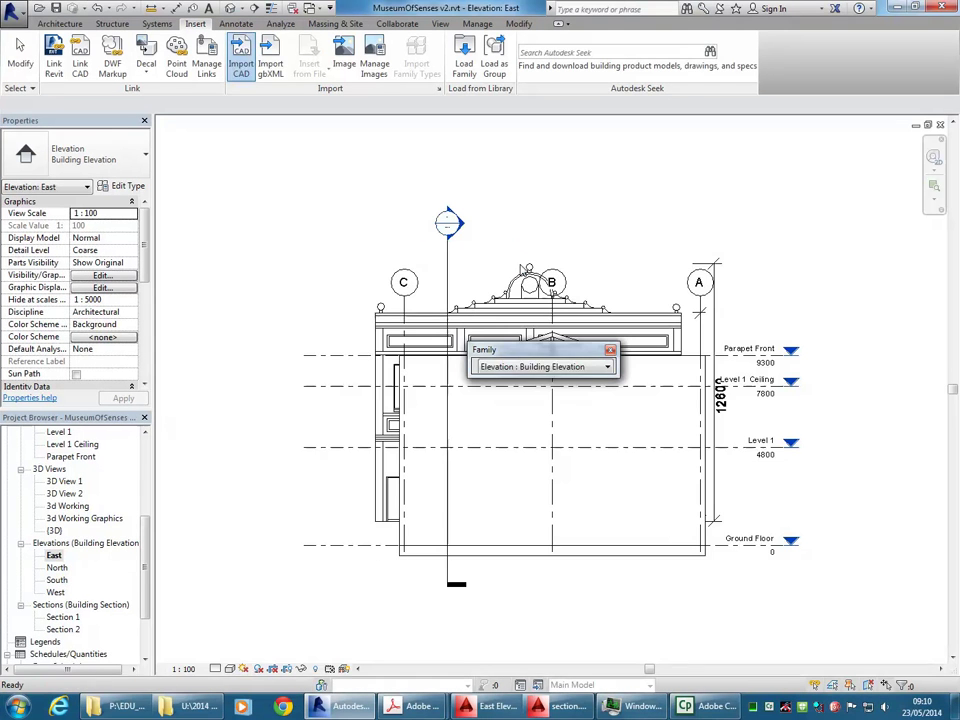
left_click(610, 349)
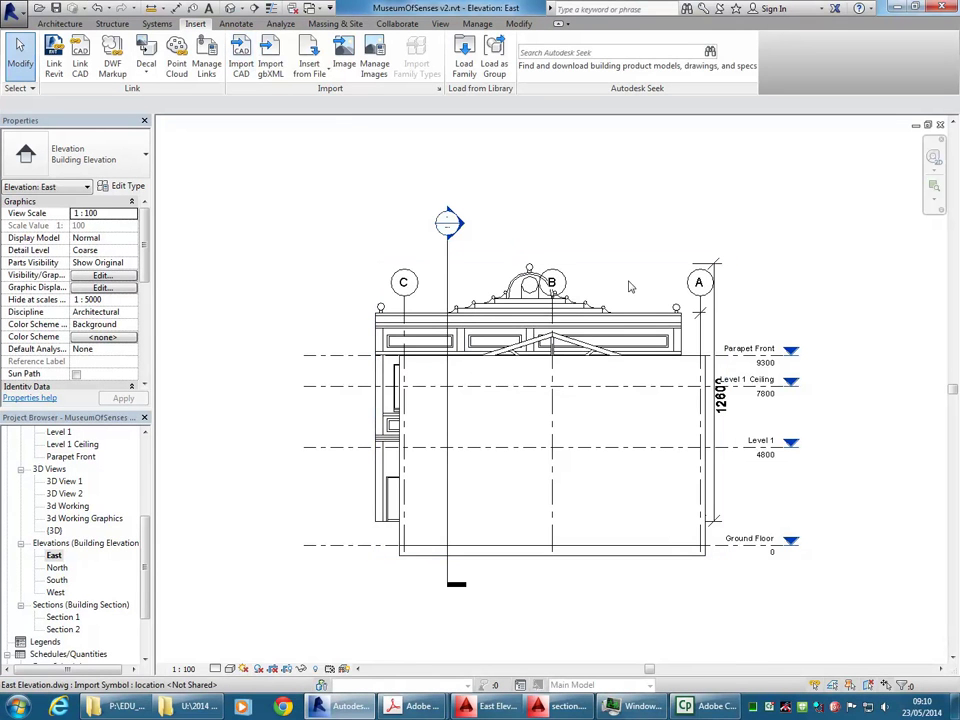
Move the imported elevation from its lower facade corner near grid C to where the wall's outer edge meets the Ground Floor level.
left_click(645, 321)
middle_click_drag(628, 293, 568, 302)
scroll(584, 315, "up", 3)
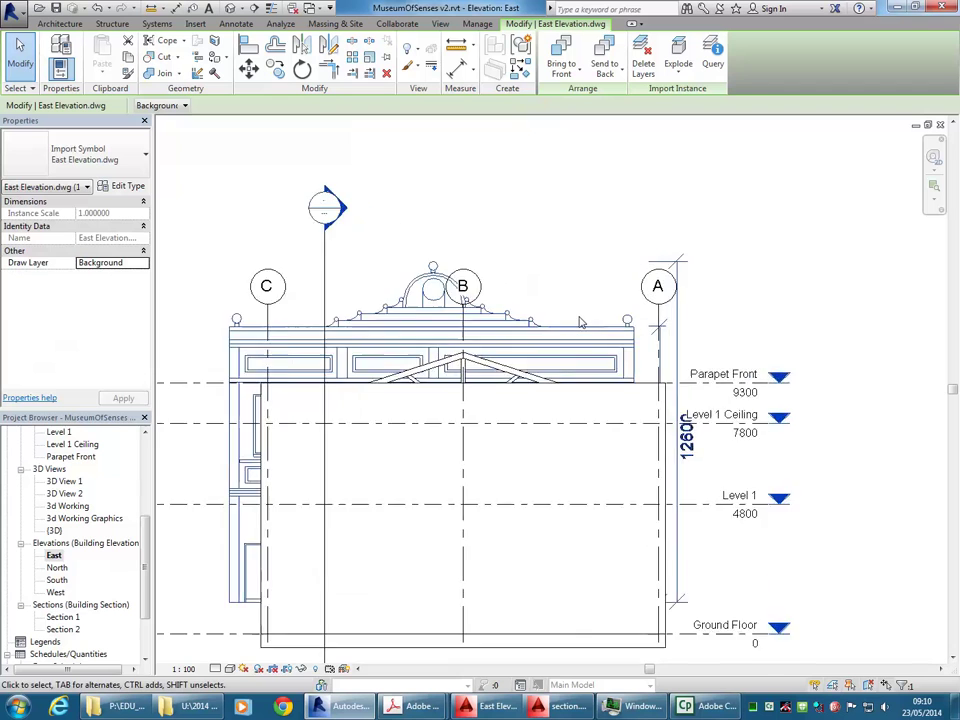
middle_click_drag(457, 329, 525, 341)
middle_click_drag(656, 345, 750, 352)
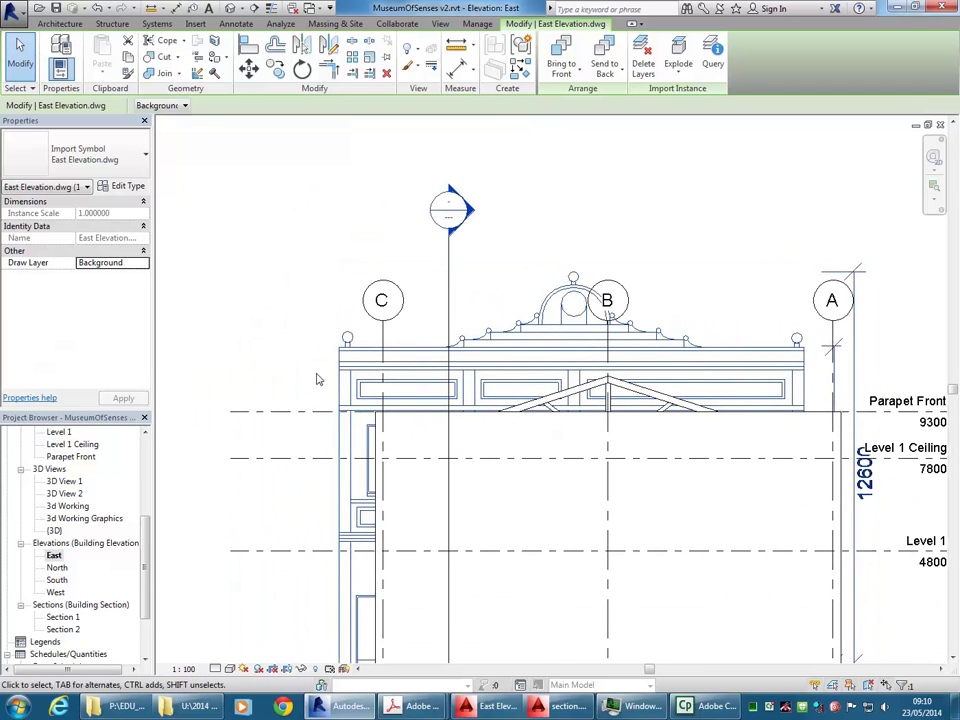
scroll(338, 340, "up", 2)
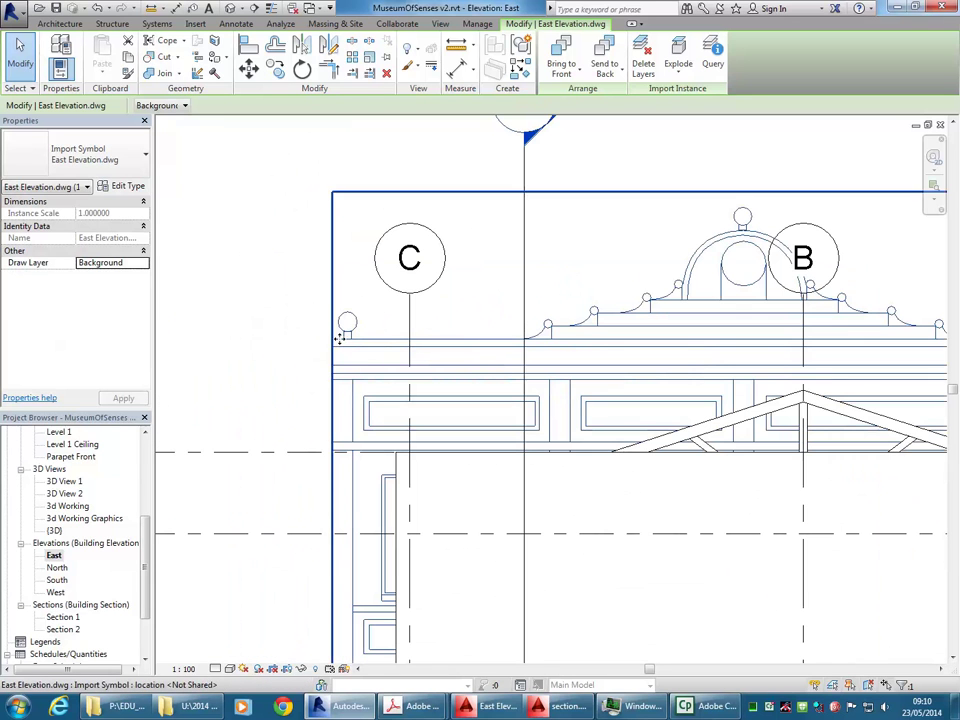
left_click(248, 74)
middle_click_drag(319, 582, 303, 291)
scroll(310, 455, "down", 2)
scroll(318, 490, "up", 5)
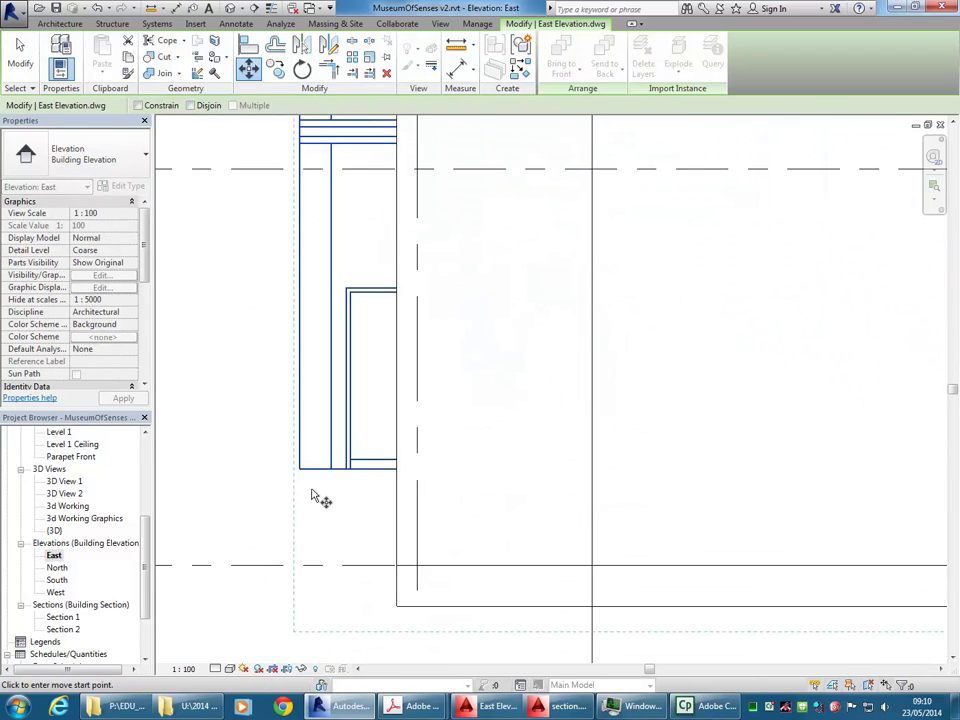
scroll(316, 444, "down", 1)
middle_click_drag(316, 444, 311, 471)
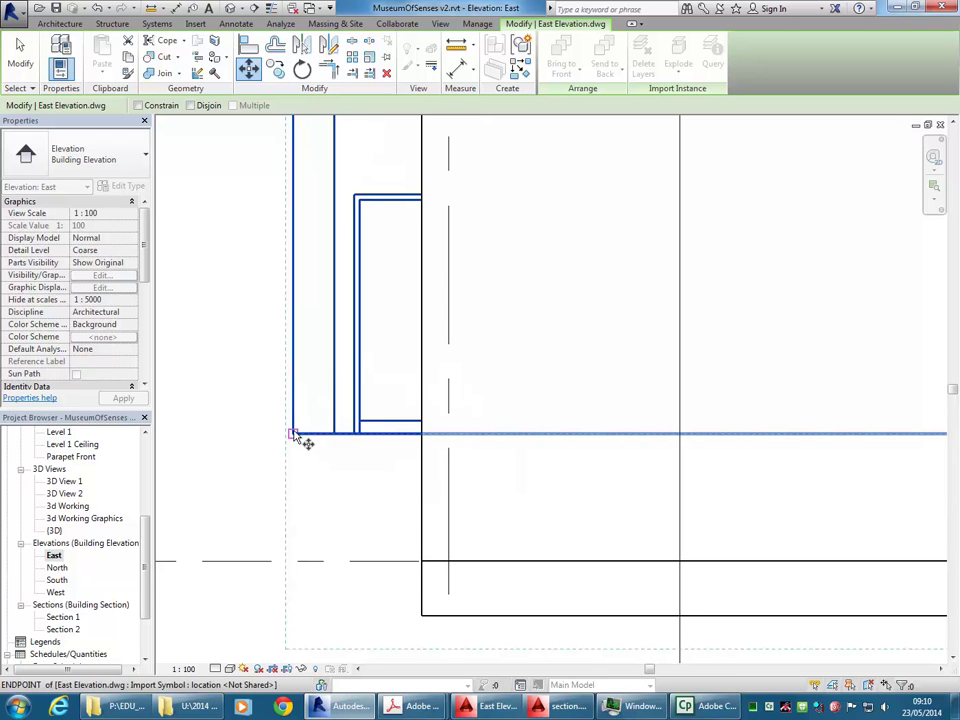
left_click(294, 435)
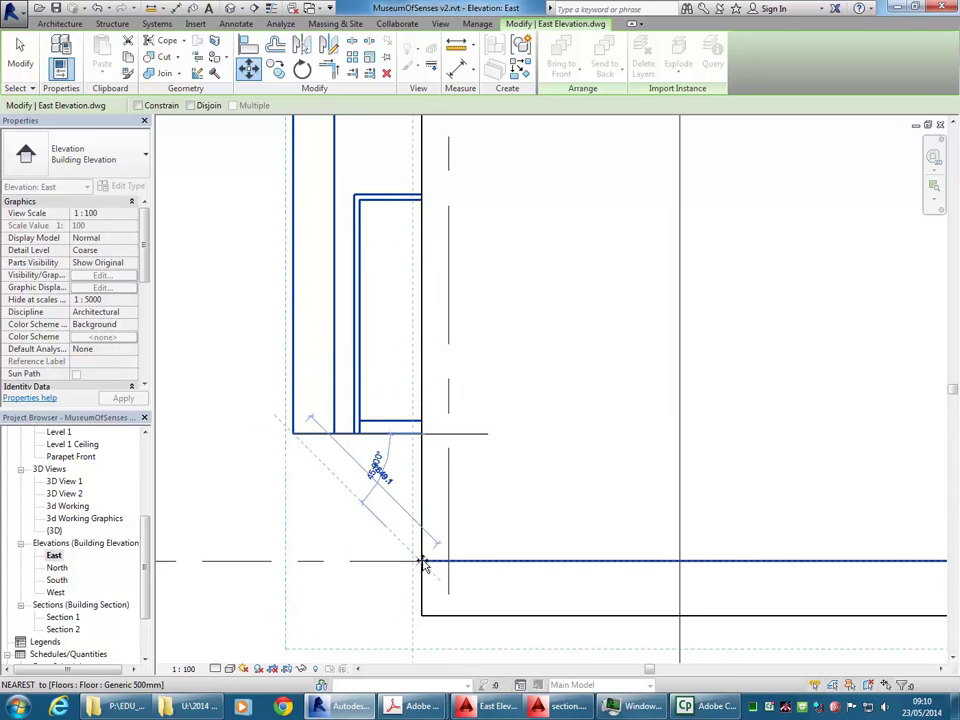
scroll(421, 563, "up", 6)
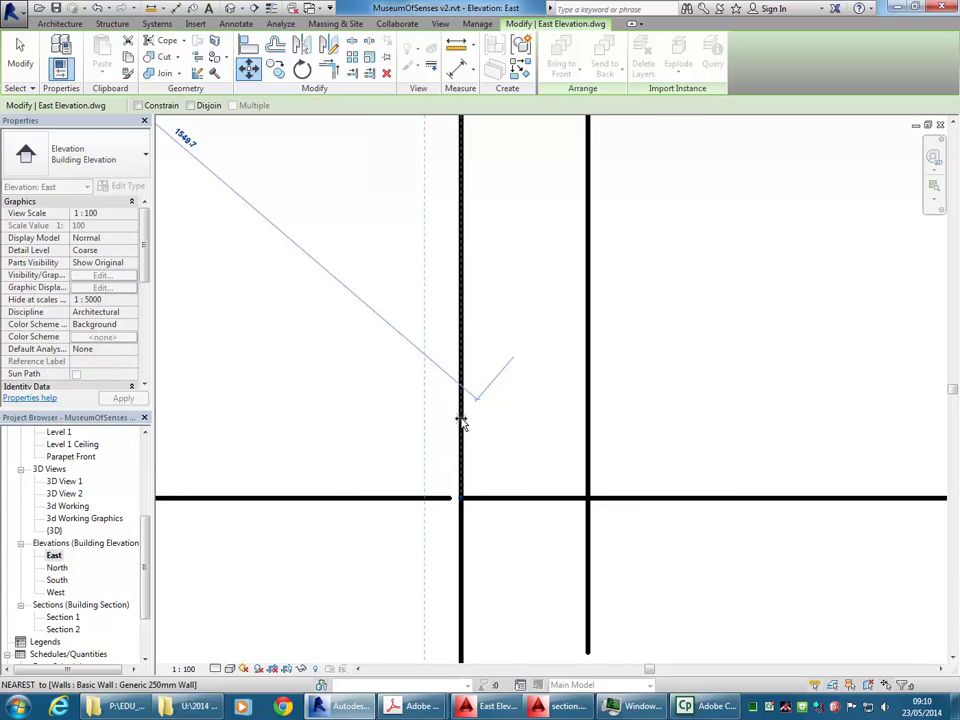
left_click(461, 498)
Examine how the moved drawing fits the grids and levels, and compare its parapet with the Parapet Front level near grid A.
scroll(414, 343, "up", 3)
scroll(584, 322, "down", 2)
middle_click_drag(584, 322, 370, 434)
scroll(556, 405, "down", 4)
middle_click_drag(584, 411, 386, 465)
middle_click_drag(476, 404, 560, 411)
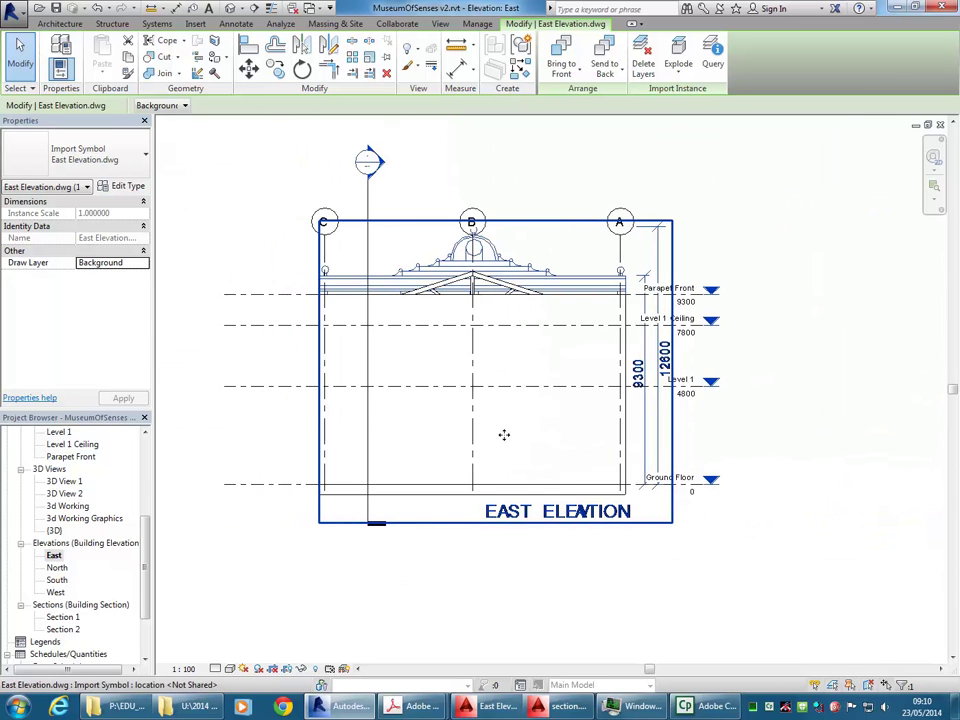
scroll(330, 375, "up", 2)
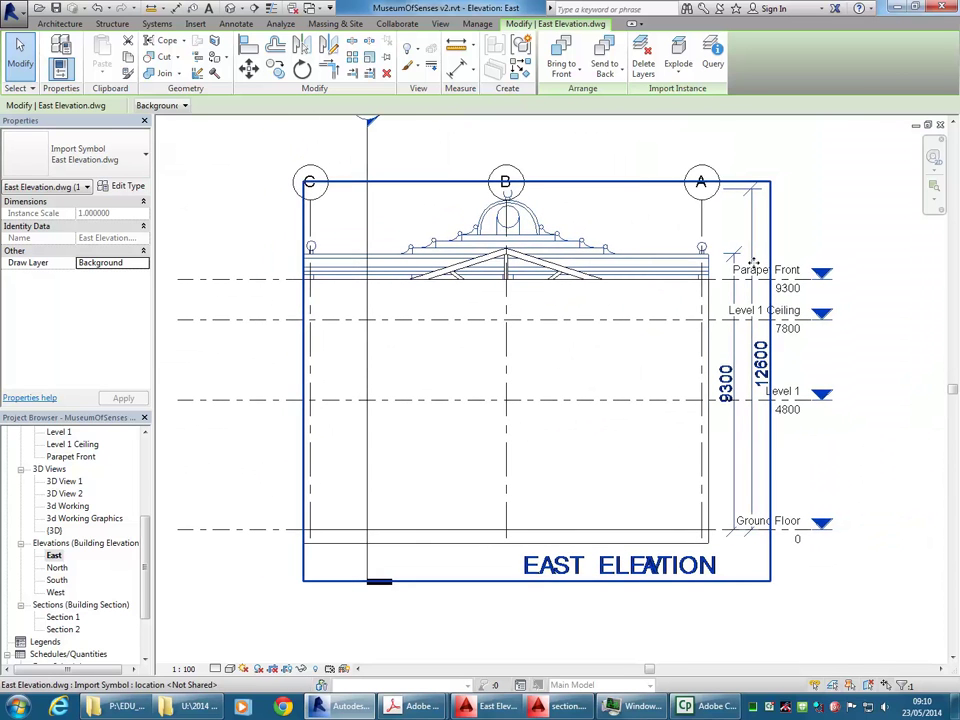
scroll(755, 258, "up", 5)
scroll(734, 310, "down", 1)
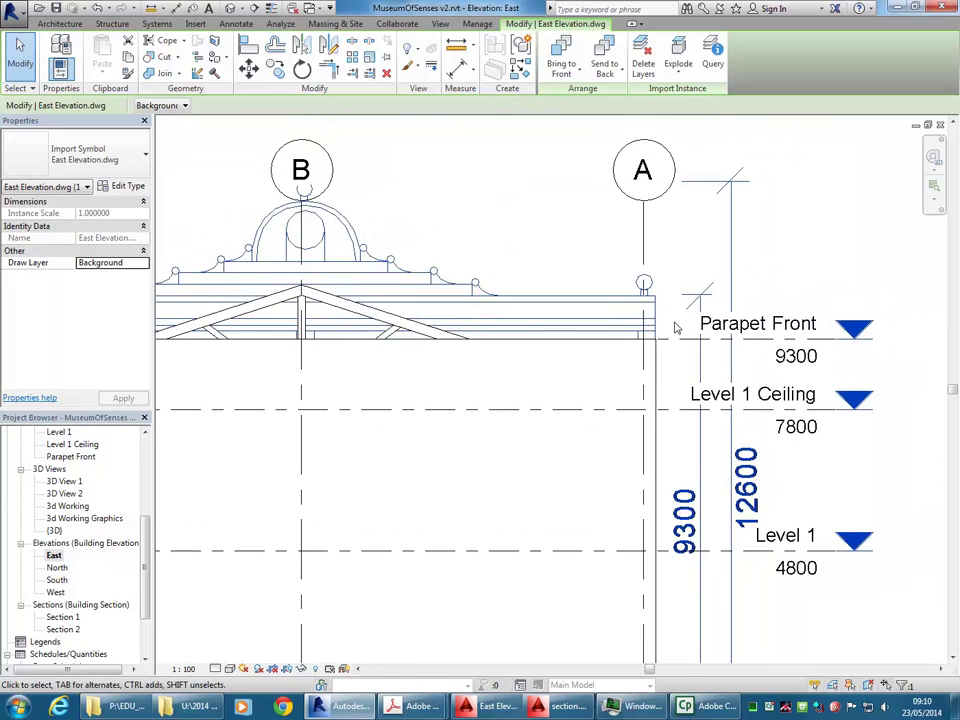
scroll(670, 290, "up", 2)
key("Escape")
scroll(729, 253, "up", 3)
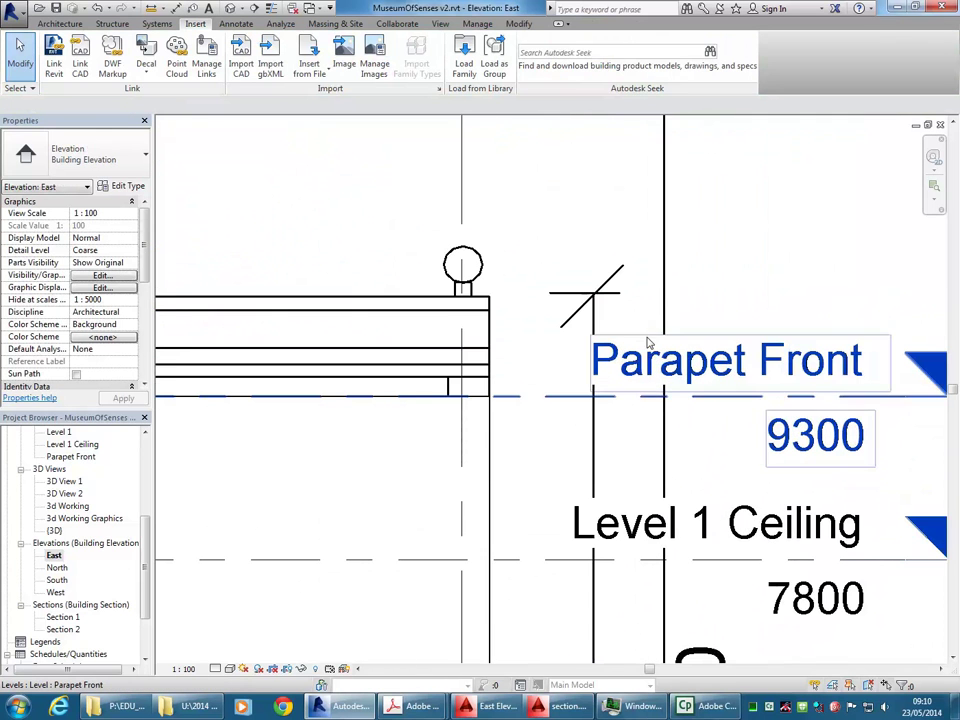
Move the Parapet Front level up from the underside of the imported parapet band to its top edge, at elevation 10220.
middle_click_drag(737, 305, 733, 311)
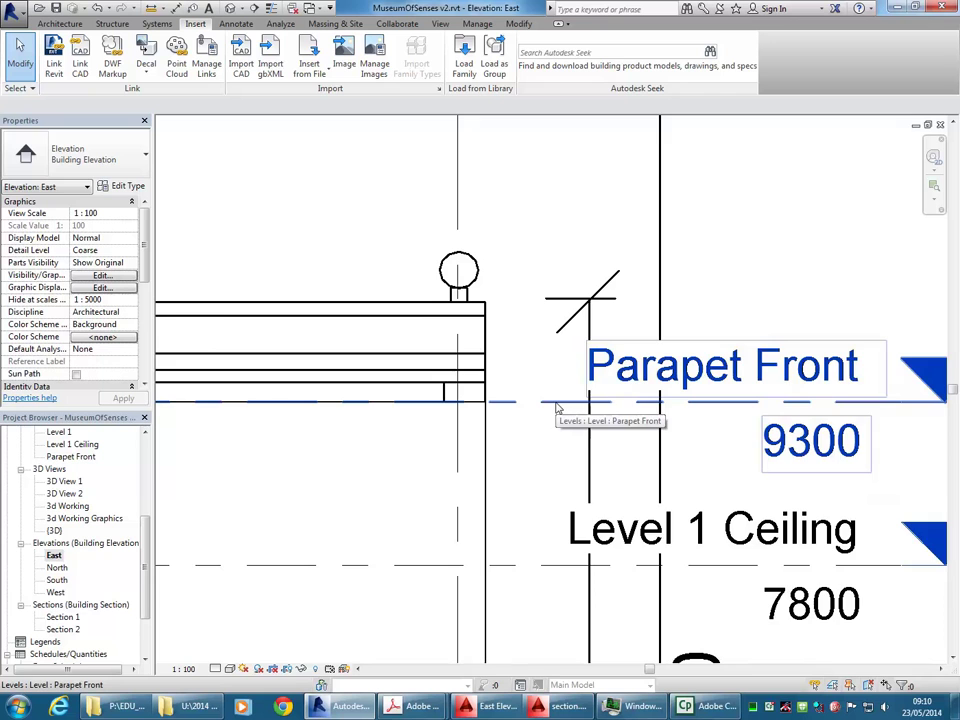
middle_click_drag(424, 259, 505, 280)
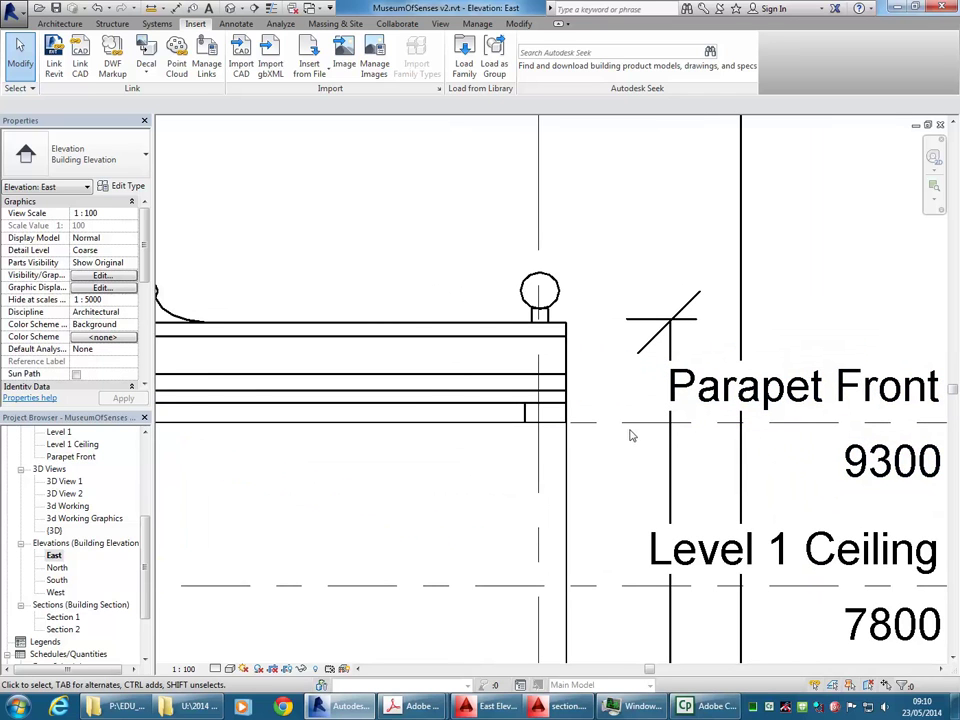
left_click(610, 420)
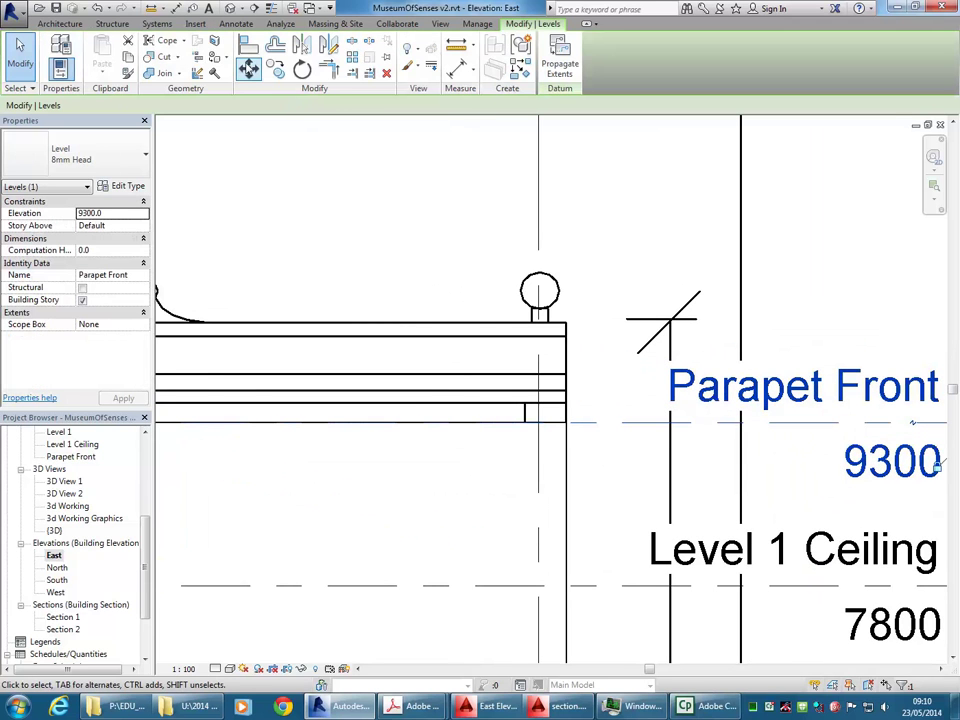
left_click(249, 67)
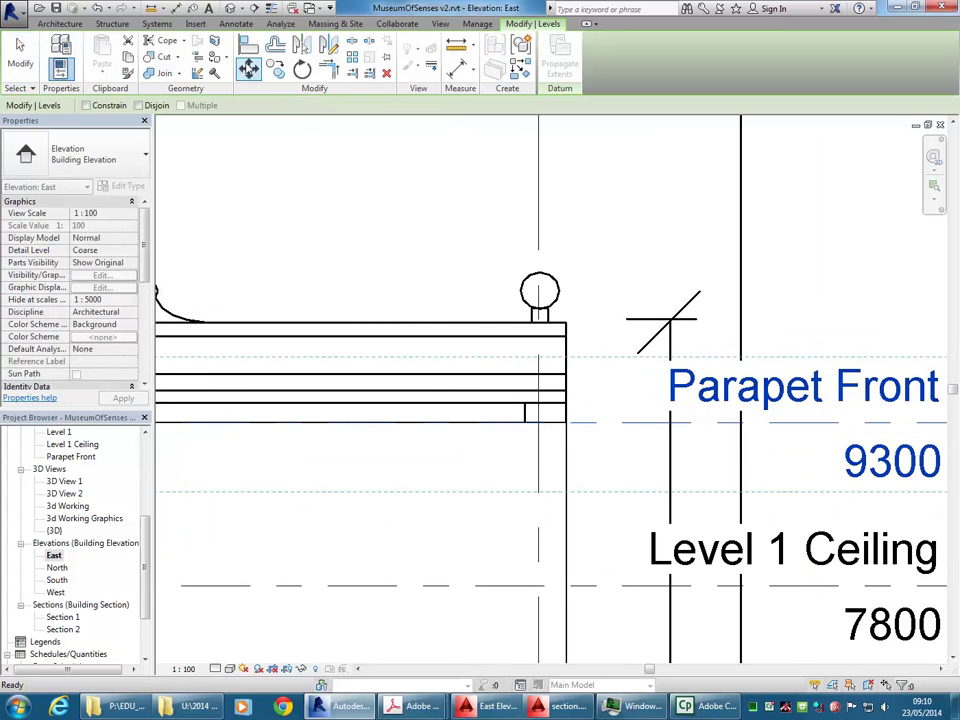
left_click(472, 424)
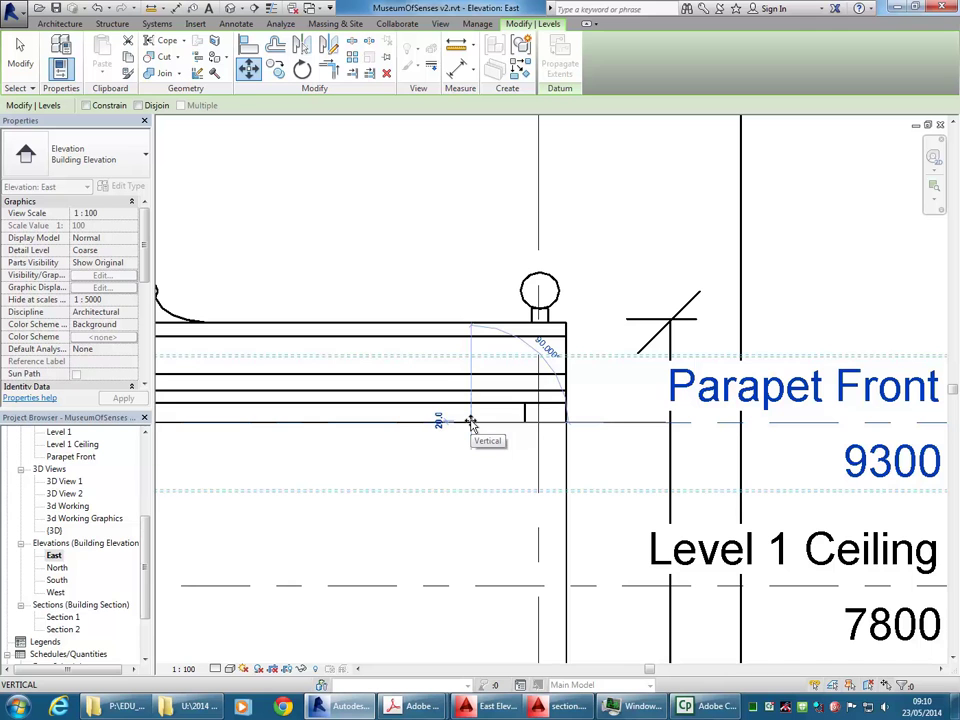
left_click(473, 323)
scroll(608, 329, "down", 2)
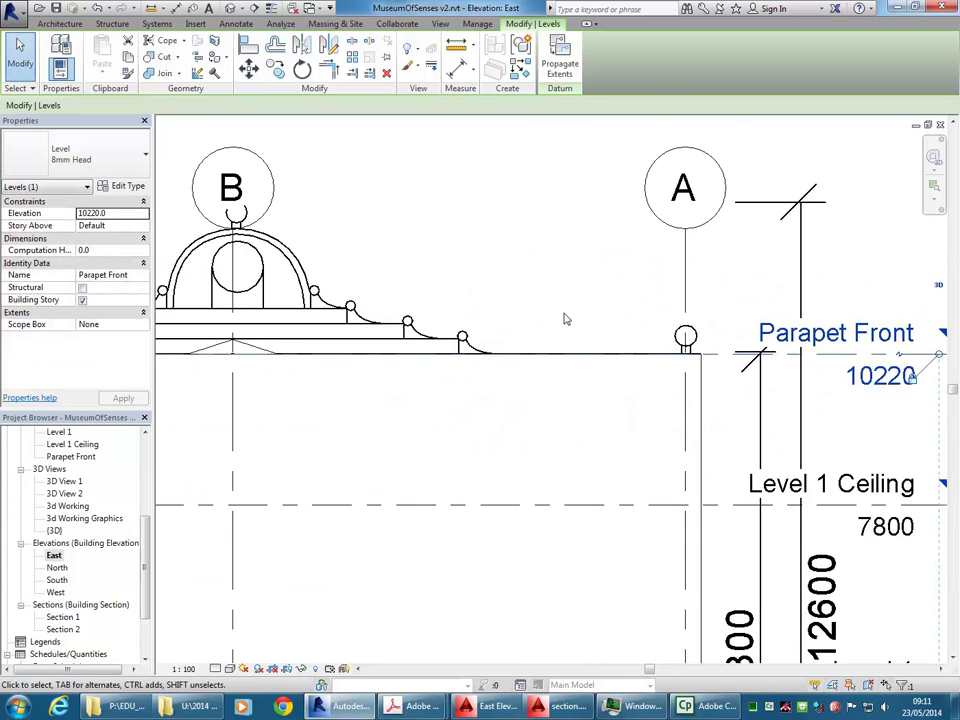
scroll(608, 329, "down", 2)
middle_click_drag(651, 311, 702, 289)
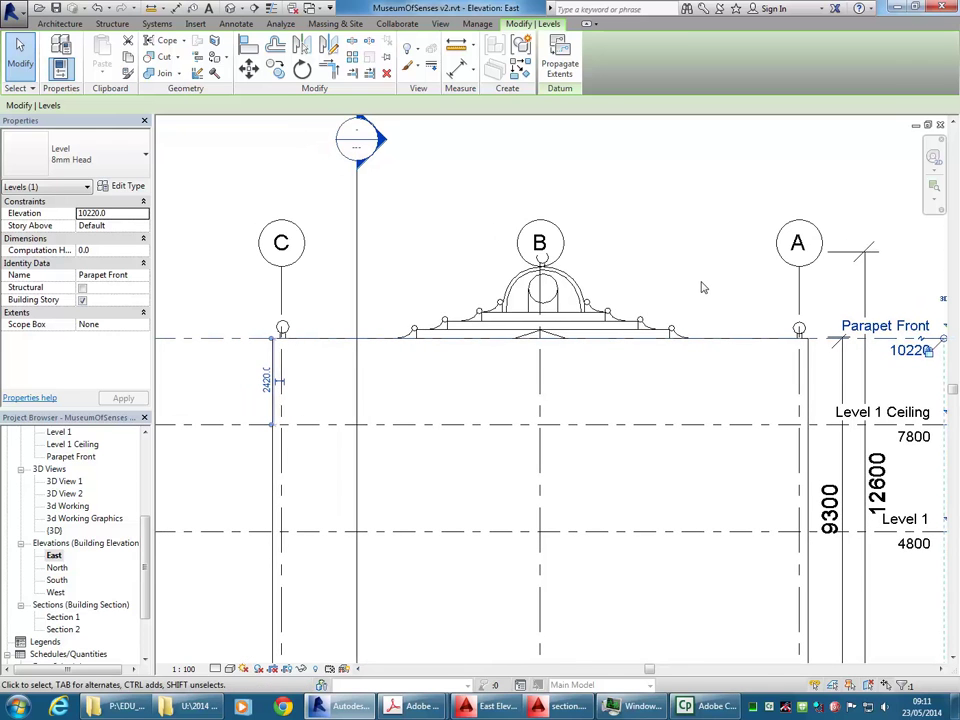
middle_click_drag(625, 282, 621, 282)
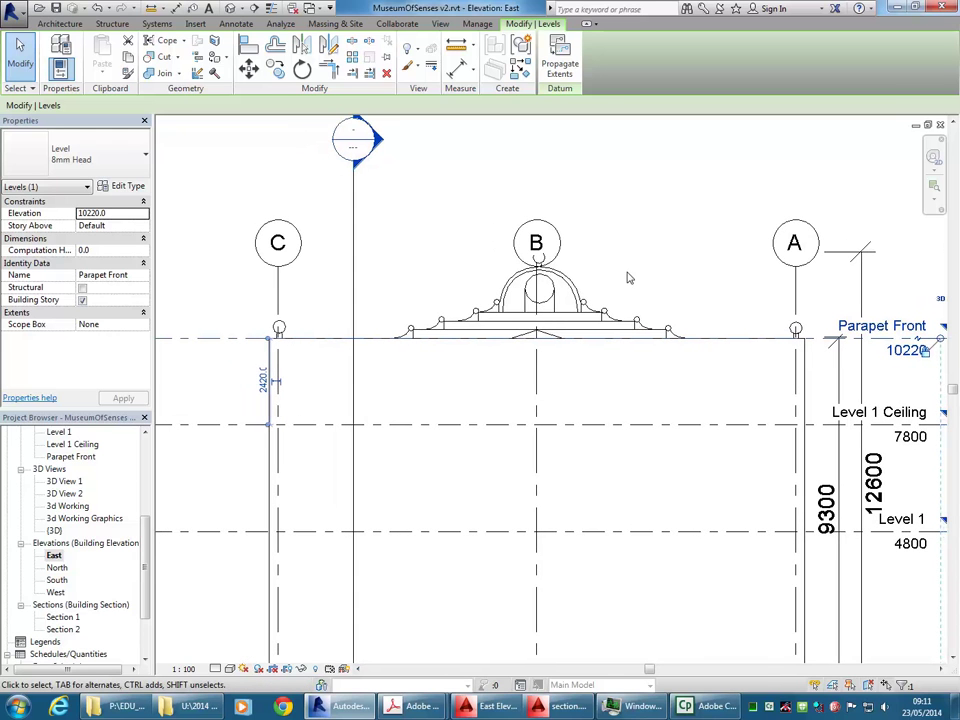
middle_click_drag(422, 289, 401, 289)
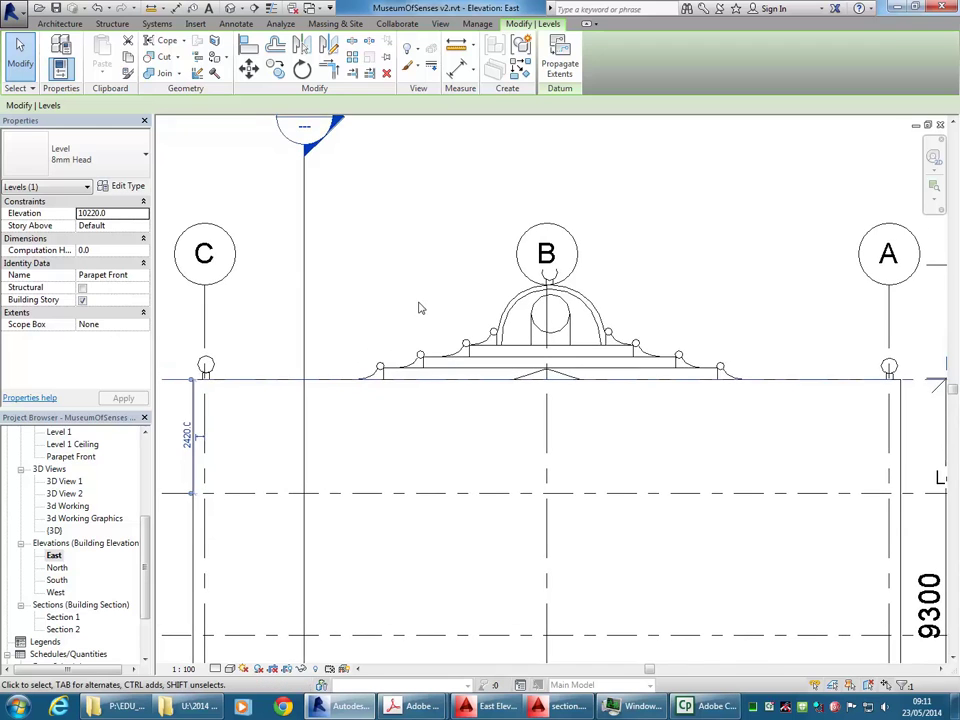
key("Escape")
Select the upper east wall between Level 1 and Parapet Front and check its base constraint options.
scroll(395, 276, "down", 2)
middle_click_drag(395, 276, 390, 289)
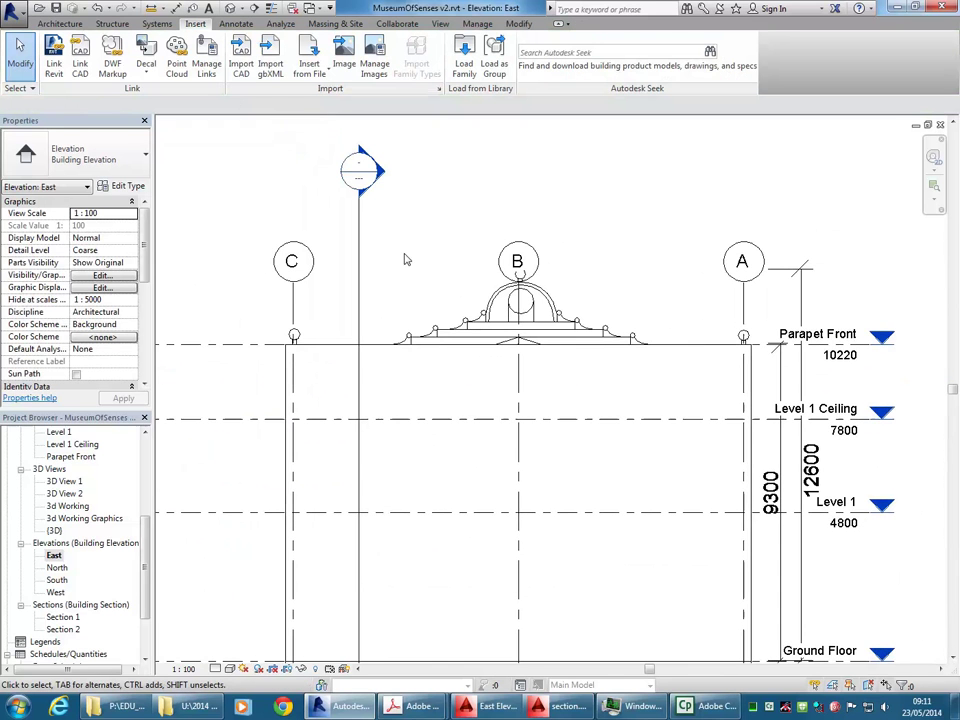
left_click(381, 349)
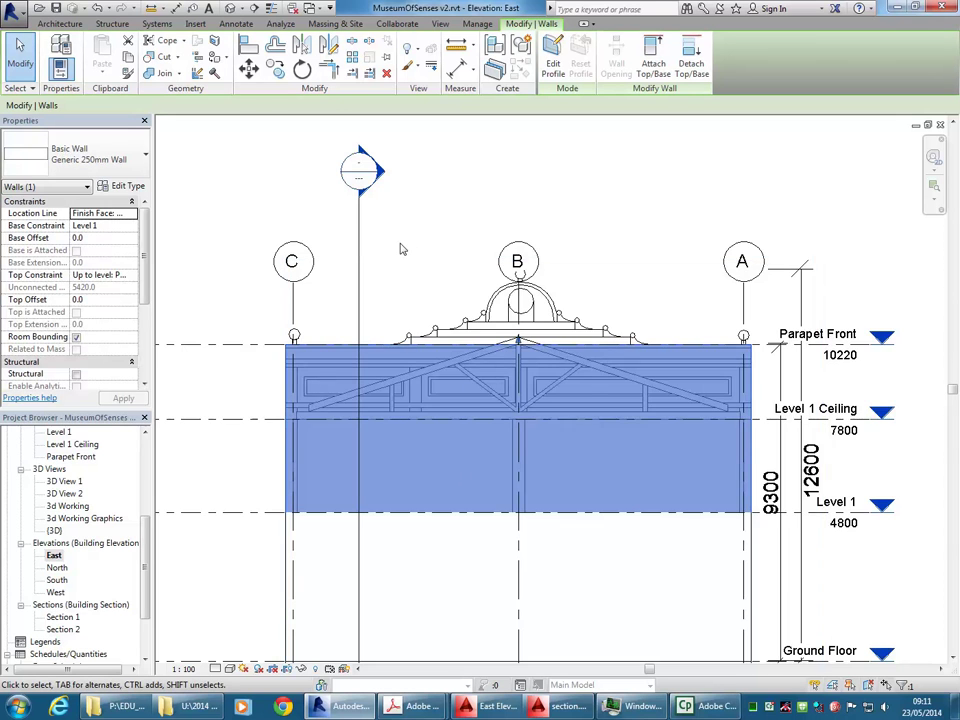
scroll(400, 249, "up", 1)
middle_click_drag(385, 310, 400, 286)
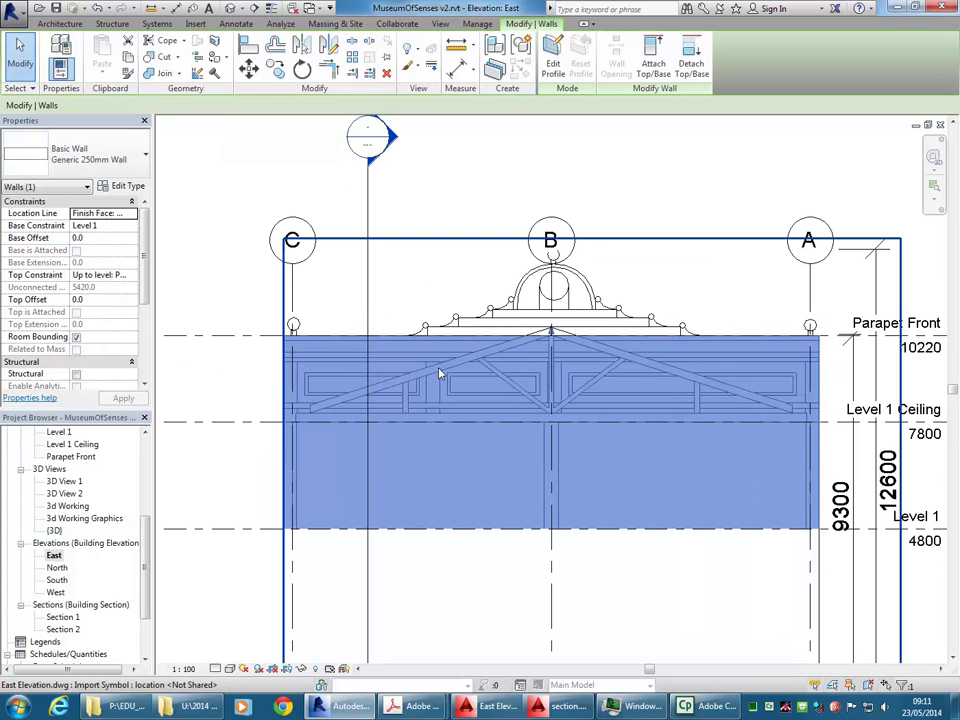
scroll(390, 340, "down", 1)
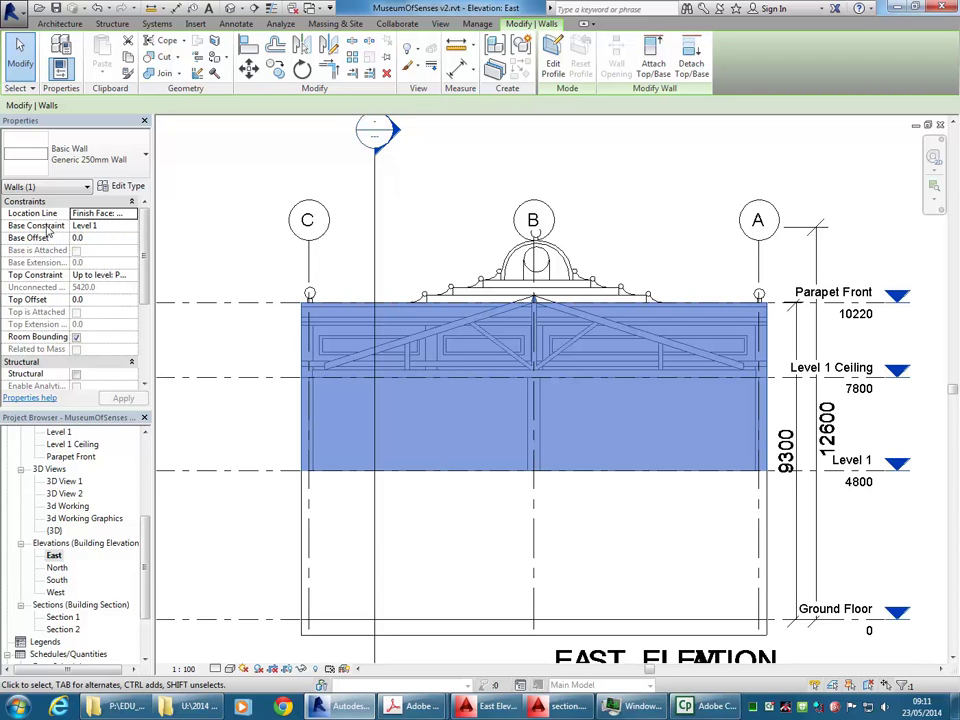
left_click(110, 226)
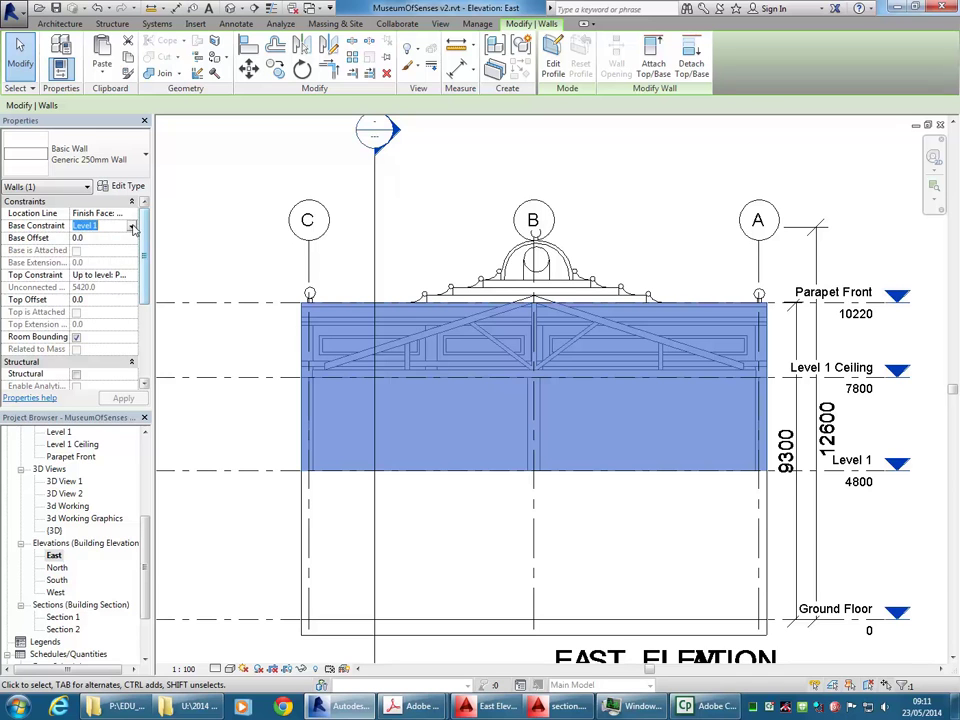
left_click(132, 227)
left_click(132, 227)
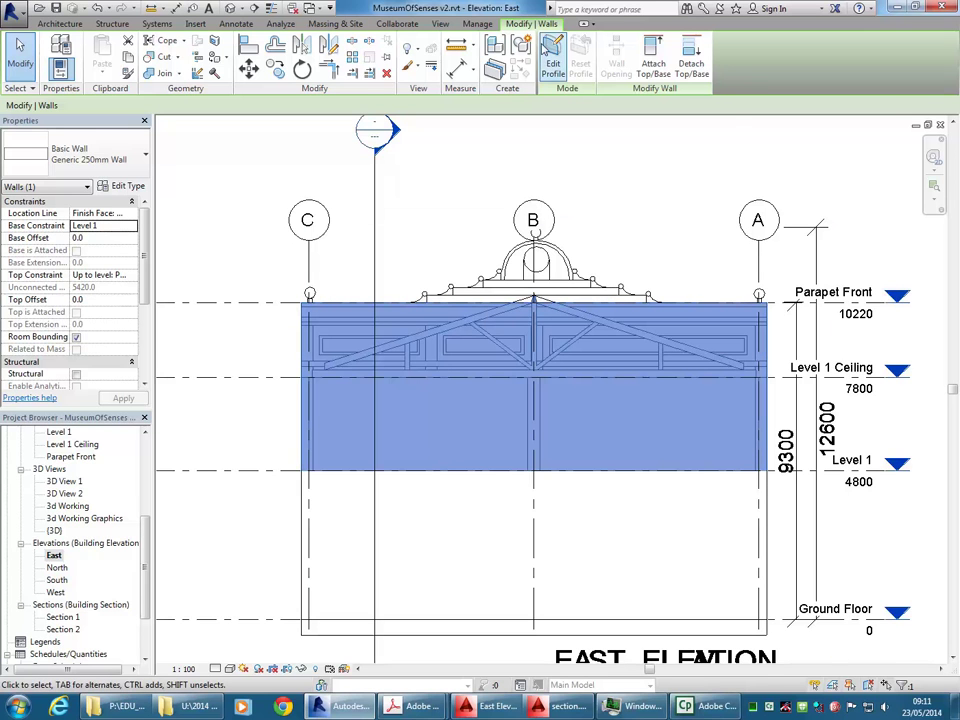
Edit the upper wall's profile and use Pick Lines on the drawing's horizontal step line starting at the second scroll ball from grid C's side.
left_click(552, 47)
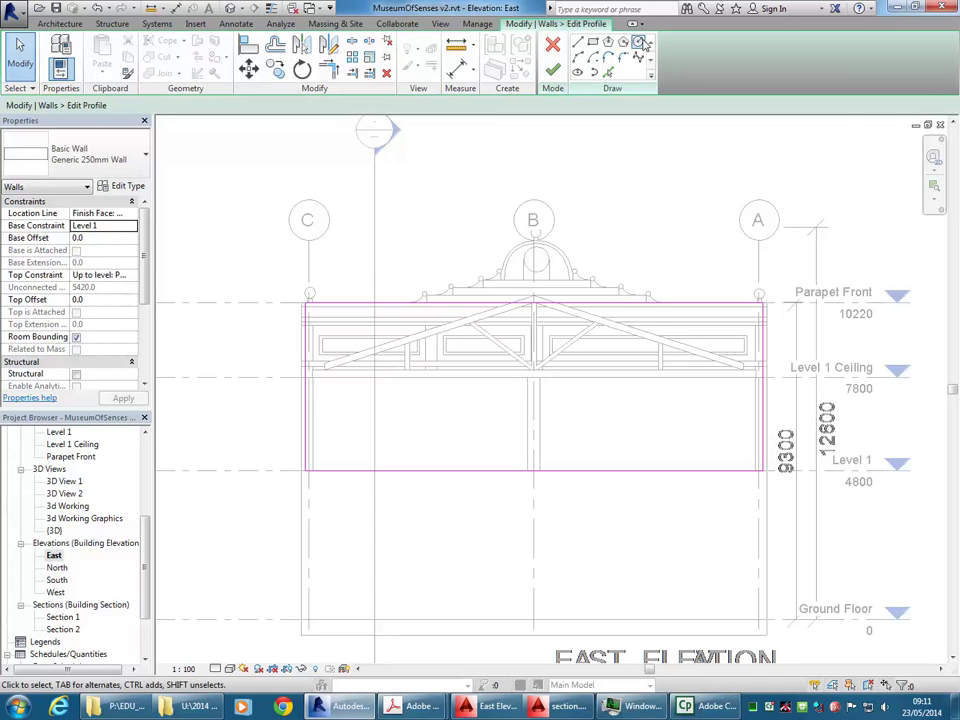
left_click(608, 72)
scroll(422, 266, "up", 8)
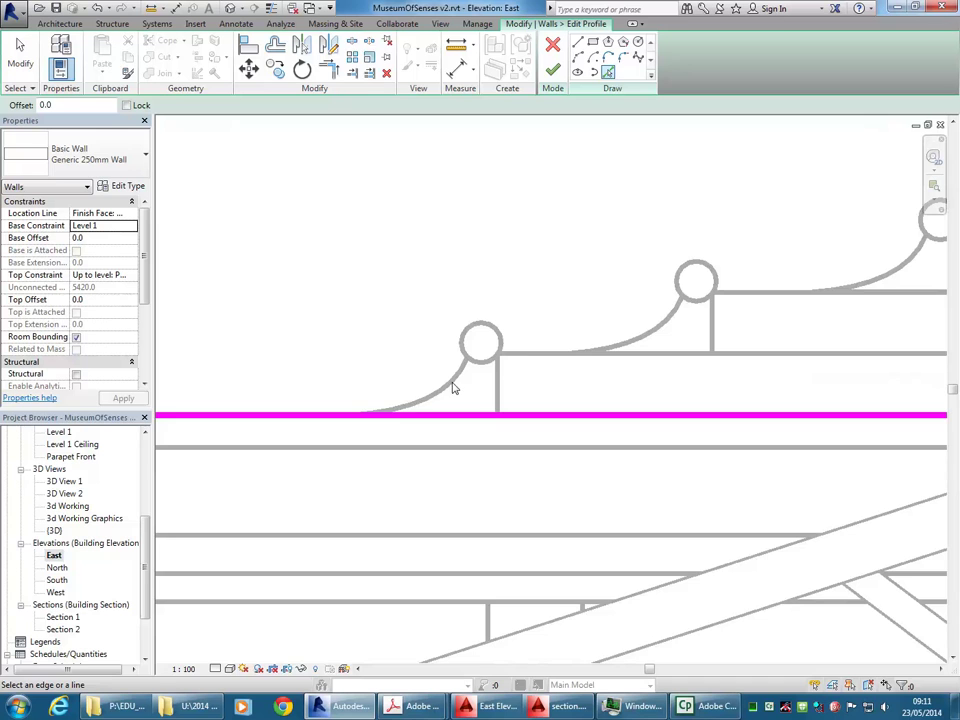
scroll(445, 345, "up", 2)
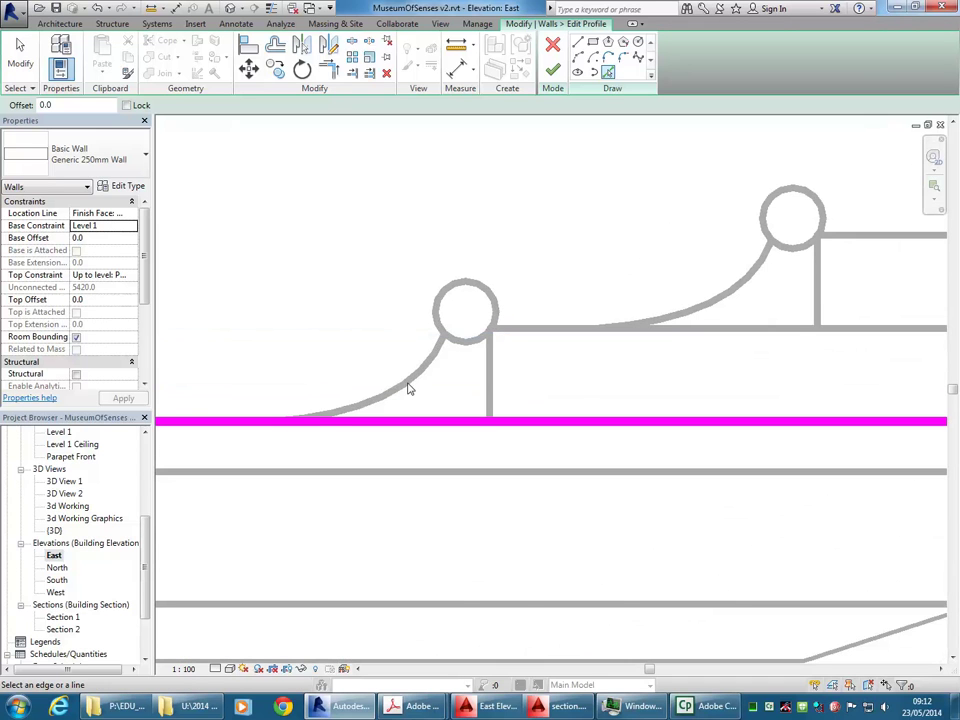
scroll(541, 227, "down", 2)
middle_click_drag(640, 275, 522, 277)
middle_click_drag(675, 241, 577, 284)
left_click(568, 277)
Examine the imported drawing's stepped scrolls and central arch to see which outline the wall profile must follow.
scroll(593, 190, "down", 2)
middle_click_drag(593, 190, 468, 261)
middle_click_drag(631, 196, 495, 262)
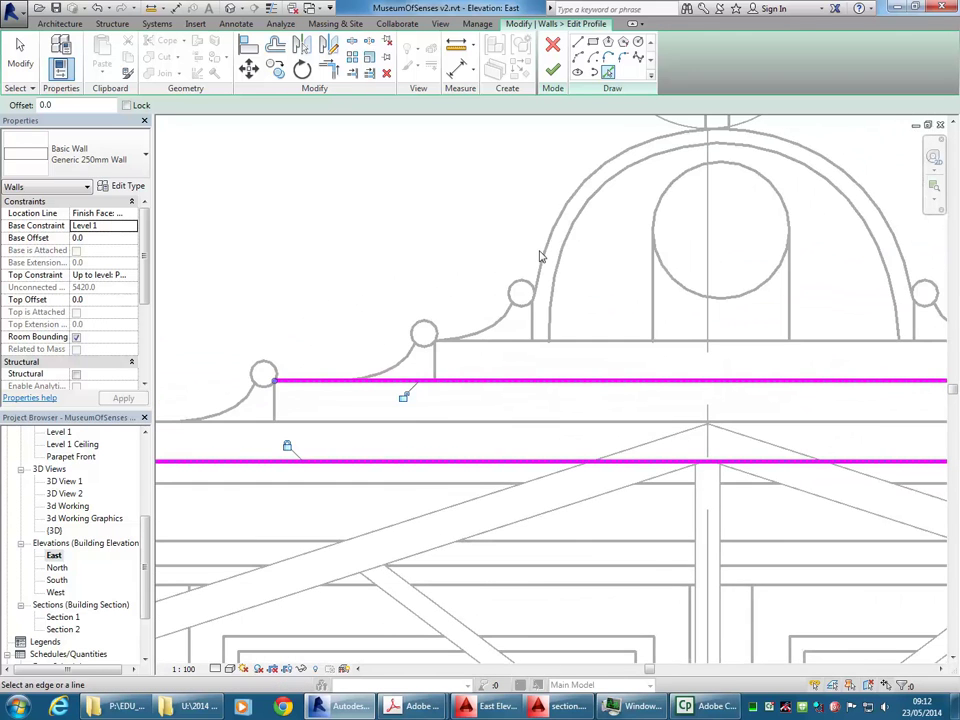
middle_click_drag(630, 145, 528, 258)
middle_click_drag(622, 277, 450, 241)
middle_click_drag(714, 328, 950, 240)
middle_click_drag(418, 332, 576, 313)
scroll(319, 359, "up", 1)
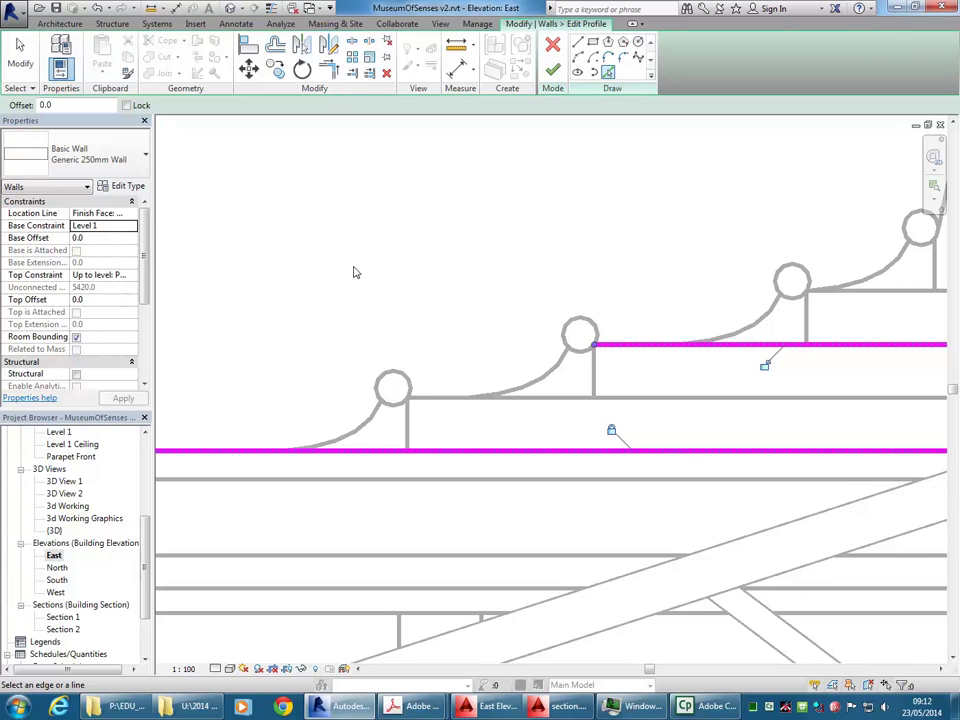
middle_click_drag(351, 272, 405, 277)
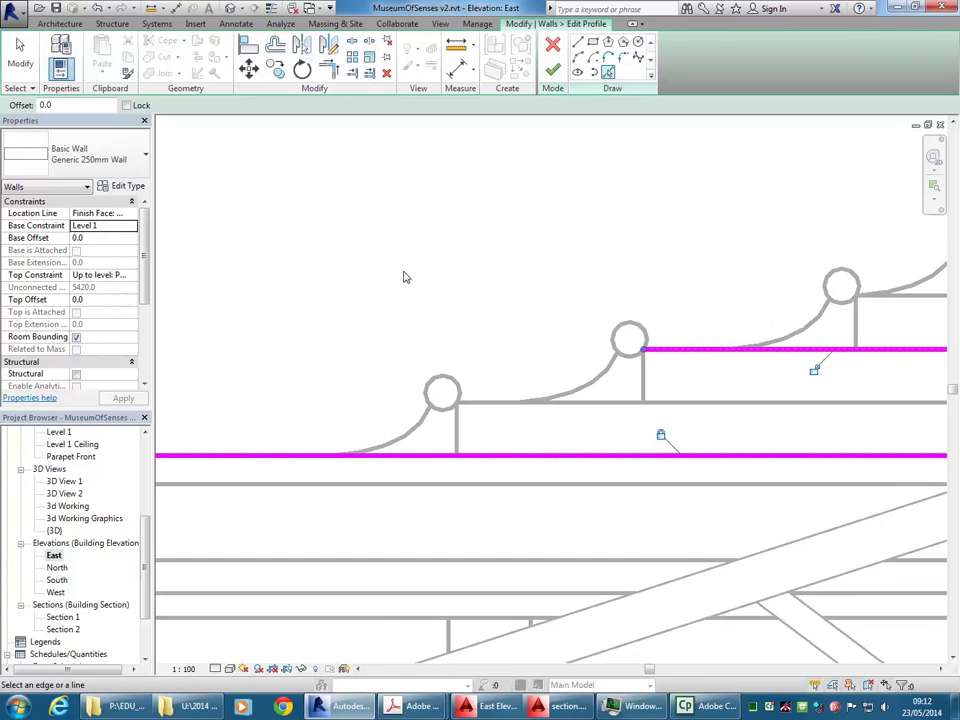
left_click(577, 60)
middle_click_drag(369, 392, 435, 358)
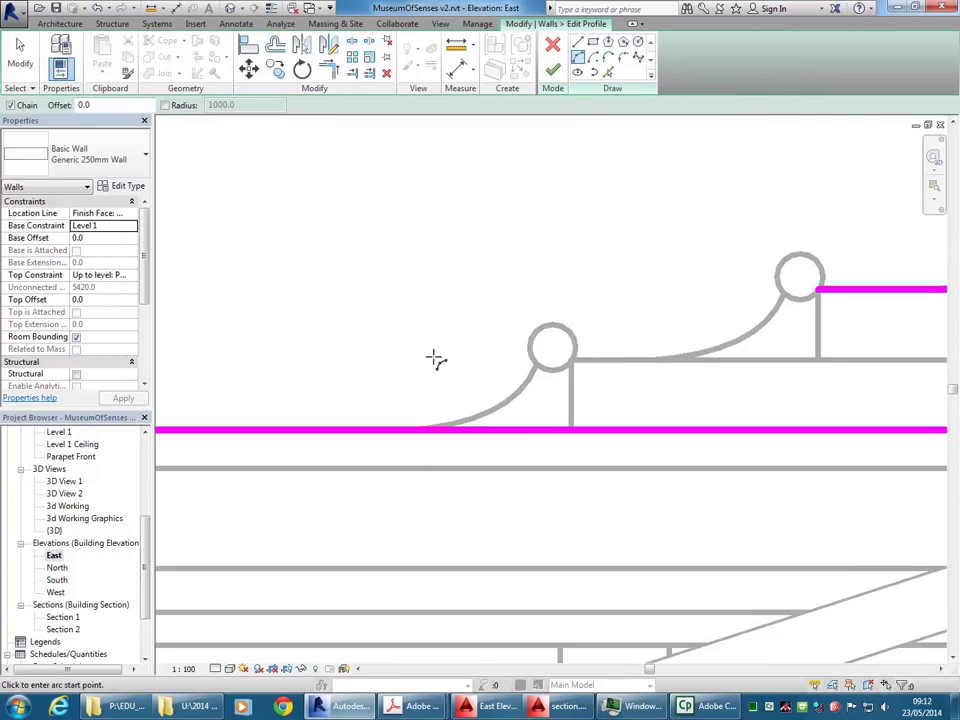
scroll(435, 358, "up", 3)
left_click(396, 469)
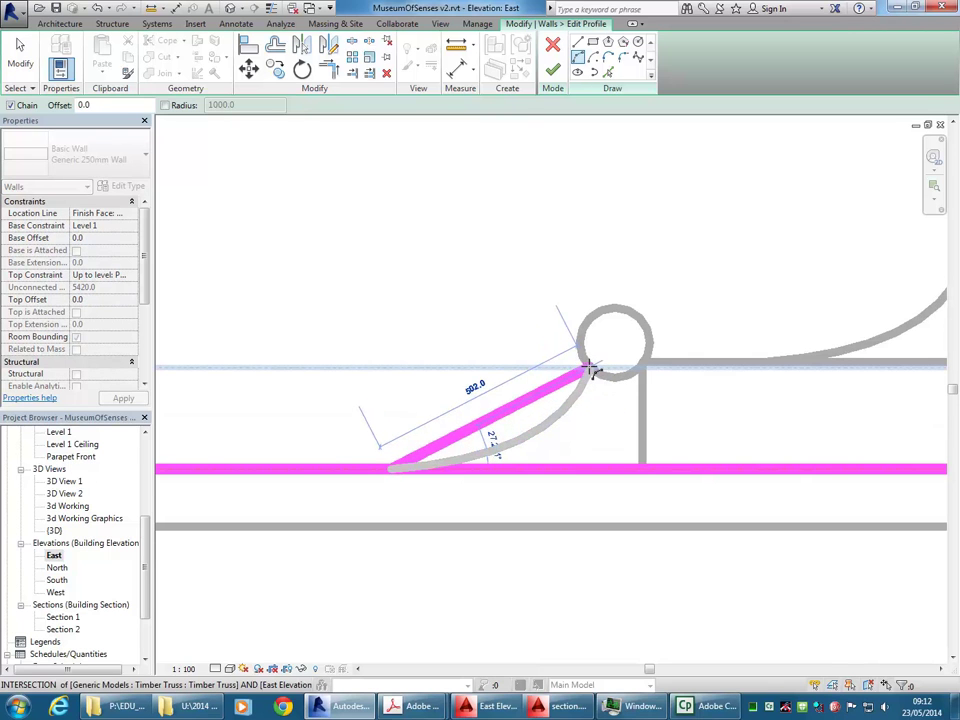
left_click(589, 369)
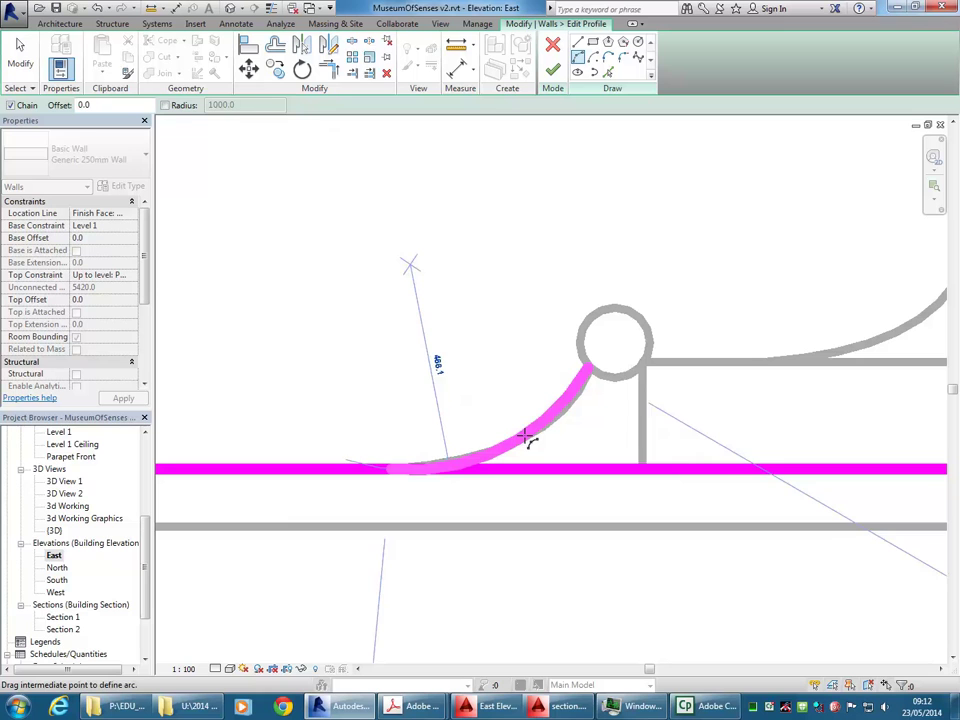
right_click(496, 377)
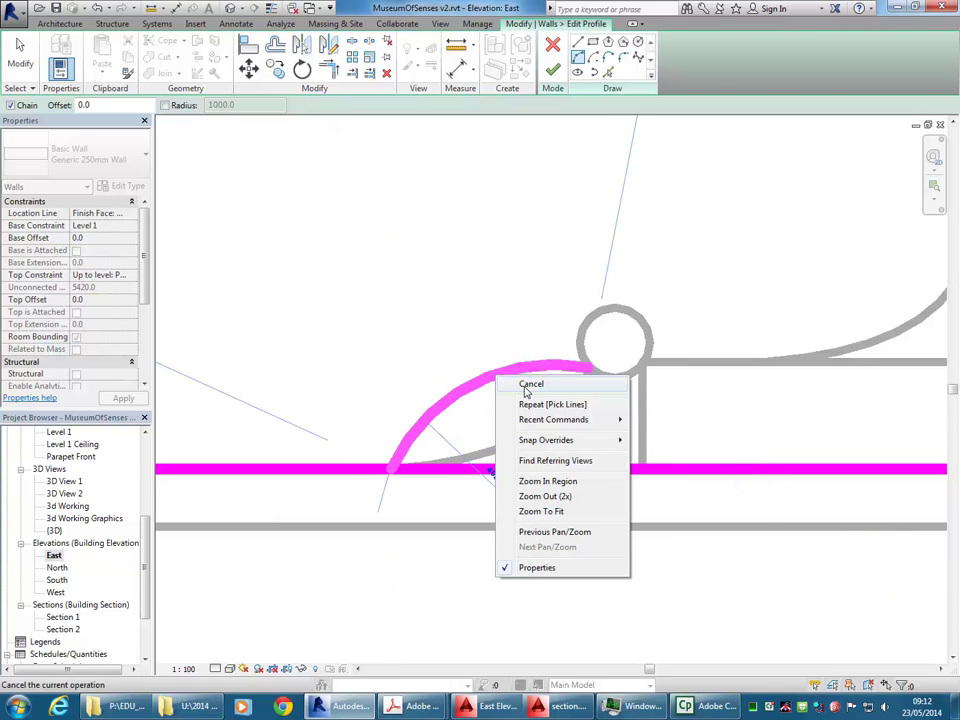
left_click(529, 385)
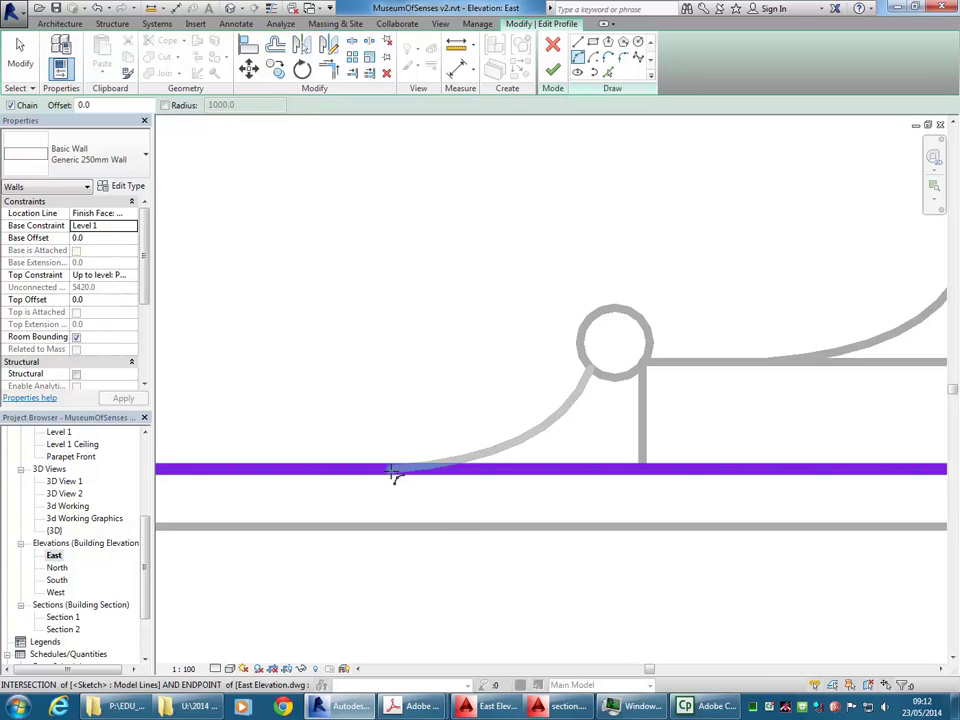
Trace the lowest scroll on grid C's side with two chained arcs from the wall's top line to the ball, the first about 742 mm radius.
left_click(392, 469)
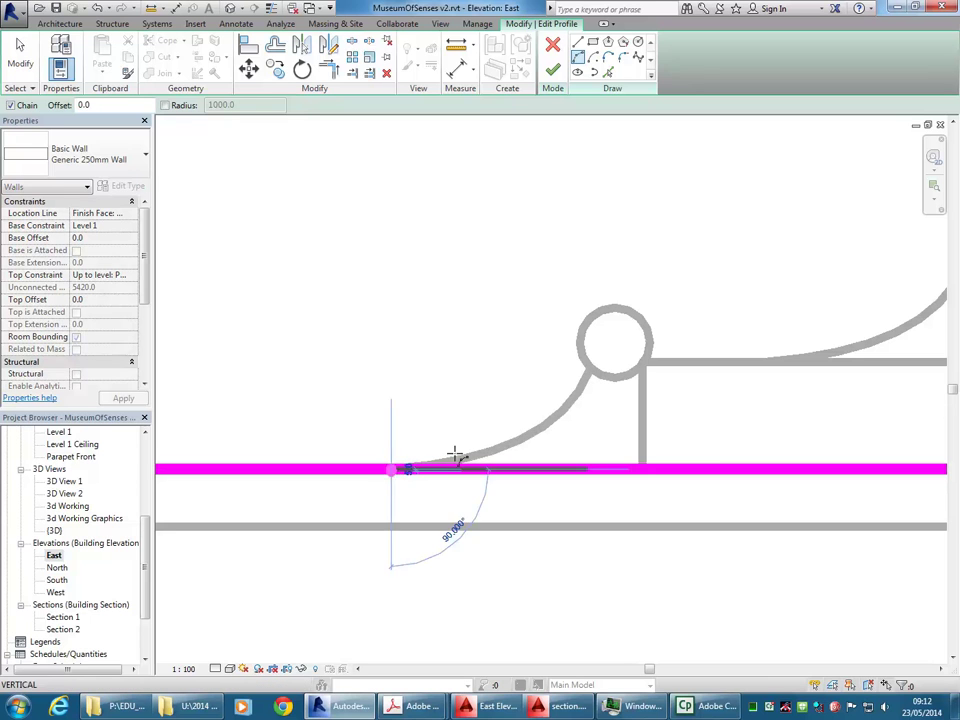
left_click(541, 434)
scroll(500, 442, "up", 2)
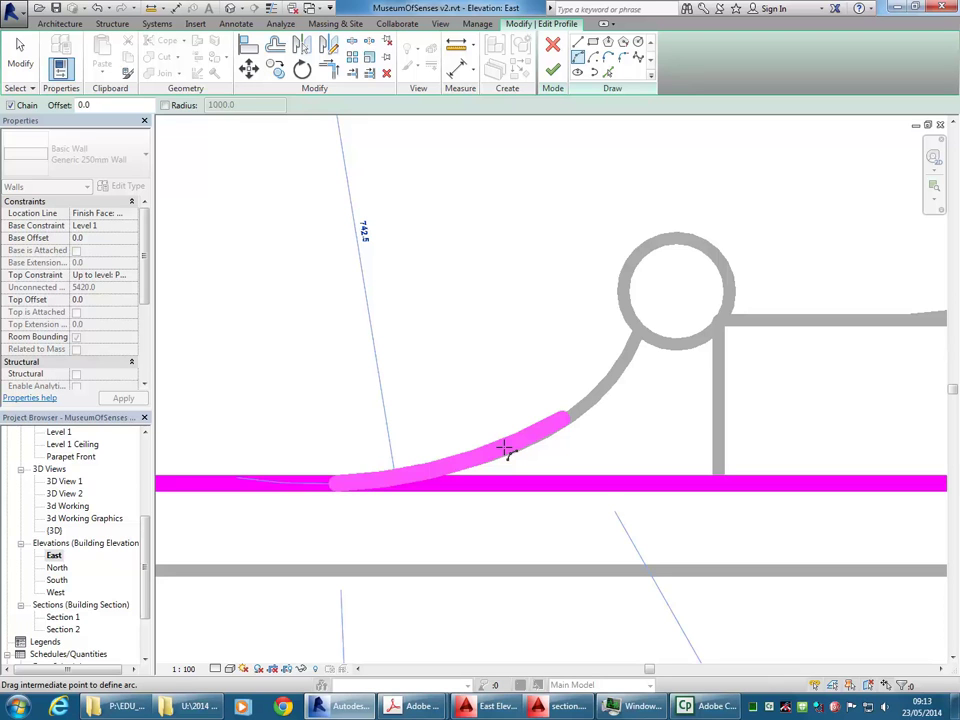
left_click(507, 449)
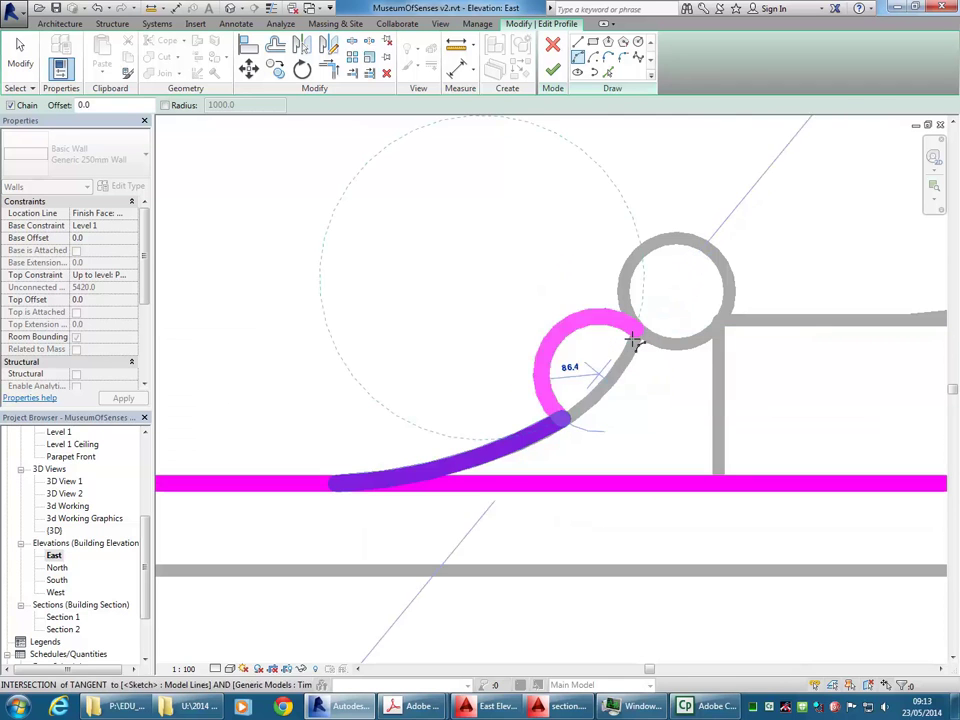
scroll(560, 340, "up", 4)
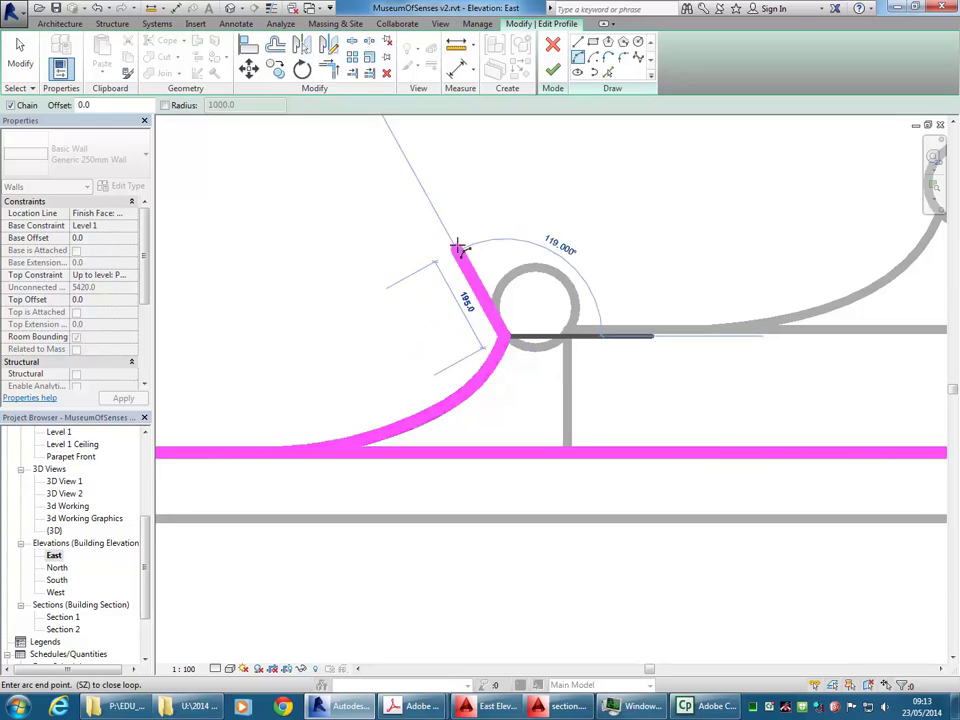
right_click(490, 230)
left_click(525, 240)
mouse_move(508, 259)
middle_mouse_down()
mouse_move(437, 388)
mouse_move(373, 340)
mouse_move(325, 322)
mouse_move(407, 328)
middle_mouse_up()
scroll(407, 328, "down", 1)
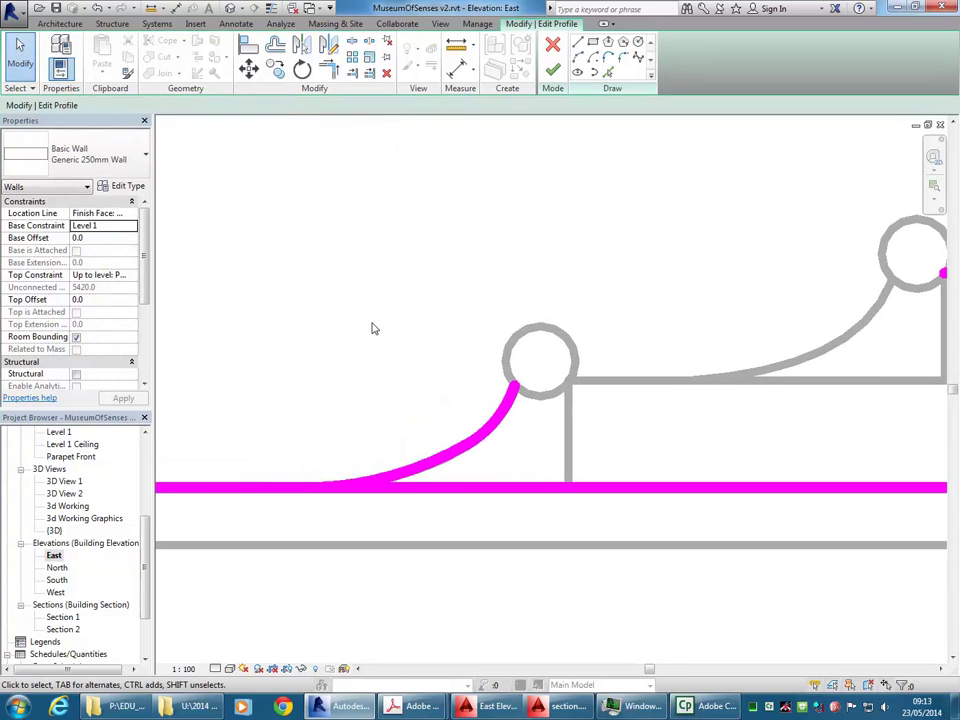
Select both arc segments of the lowest scroll together to inspect how they follow the drawing, and clear the selection.
left_click(423, 476)
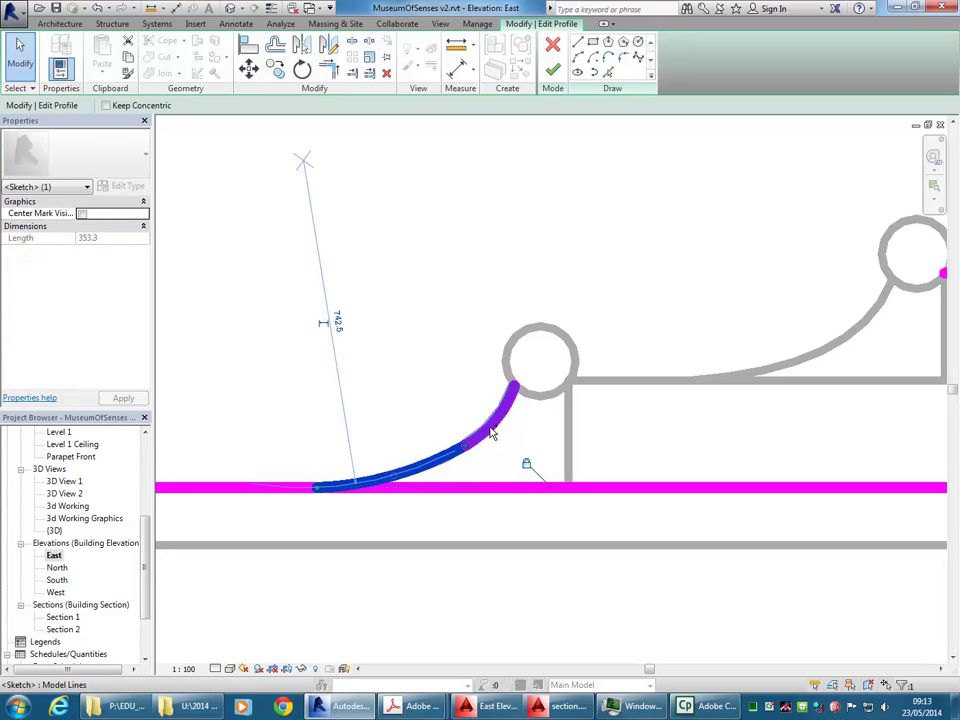
left_click(491, 432, "ctrl")
middle_click_drag(572, 304, 520, 325)
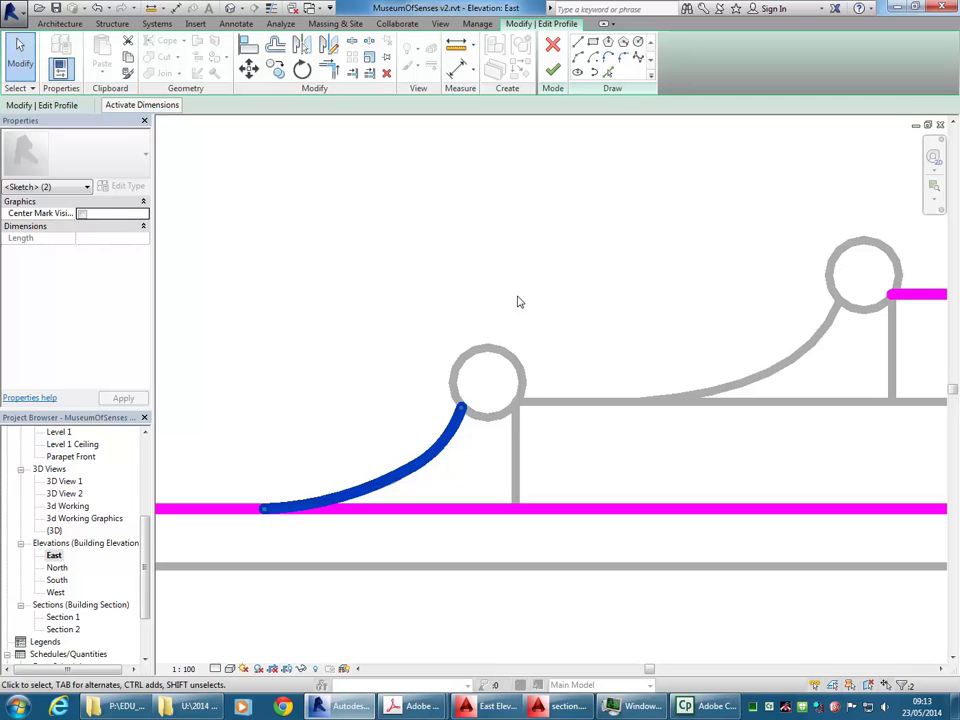
left_click(515, 297)
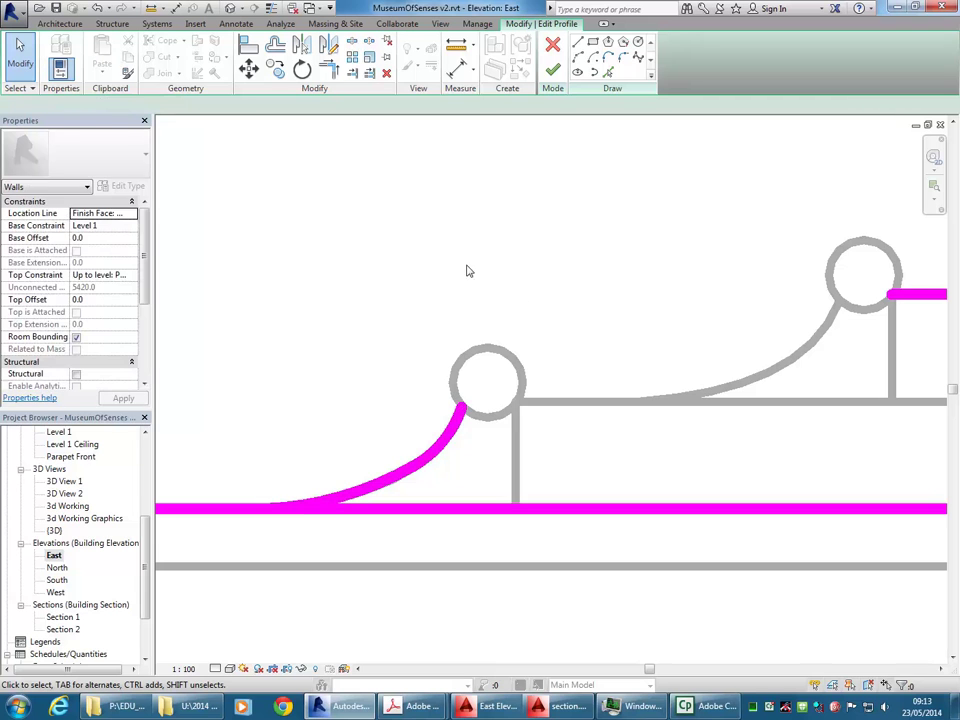
Draw an arc of about 82 mm radius around the lowest scroll ball, from the scroll's upper end to the step line.
left_click(578, 58)
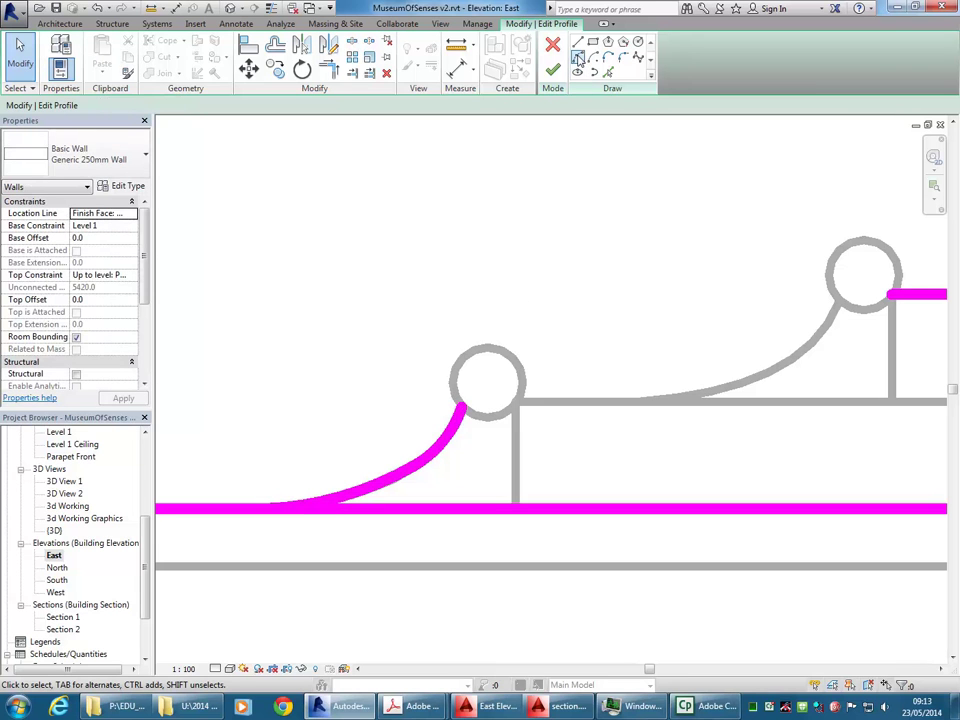
left_click(466, 392)
scroll(514, 400, "up", 3)
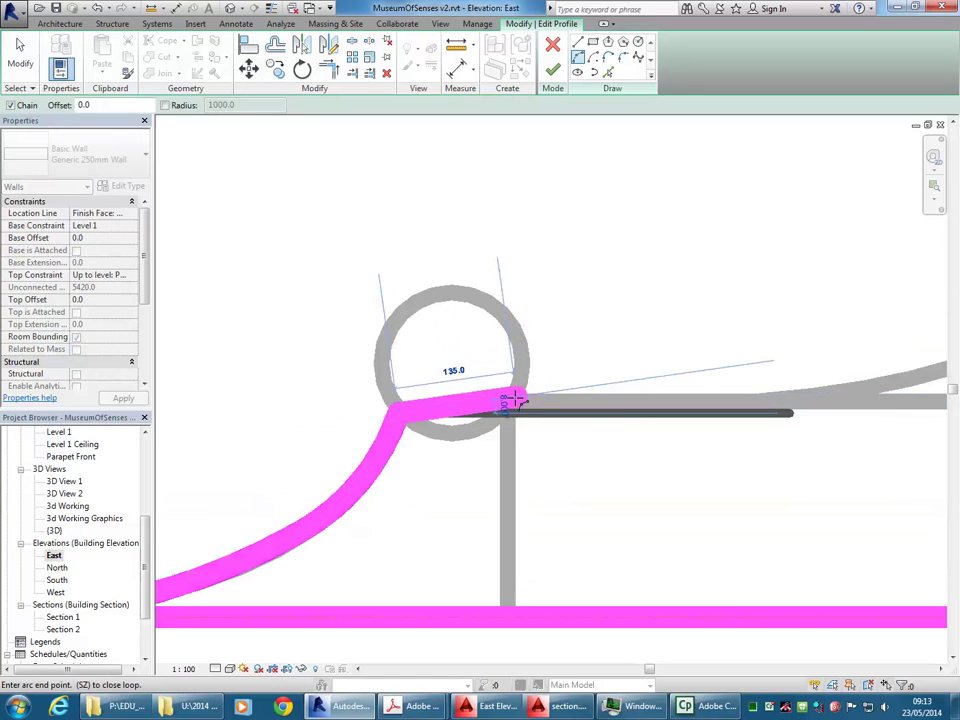
left_click(523, 399)
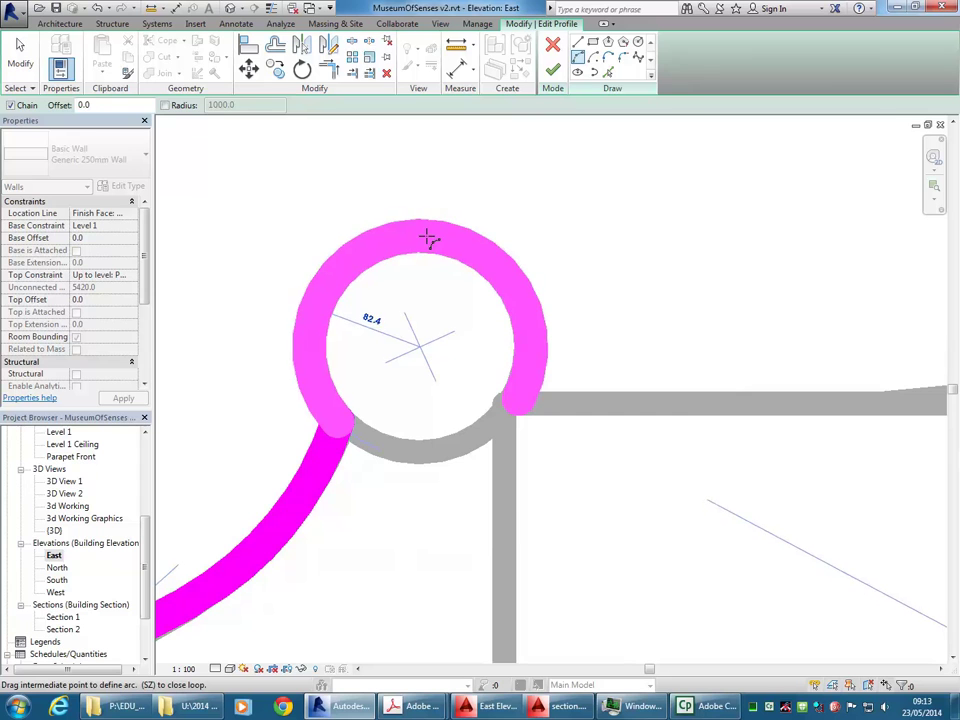
left_click(427, 241)
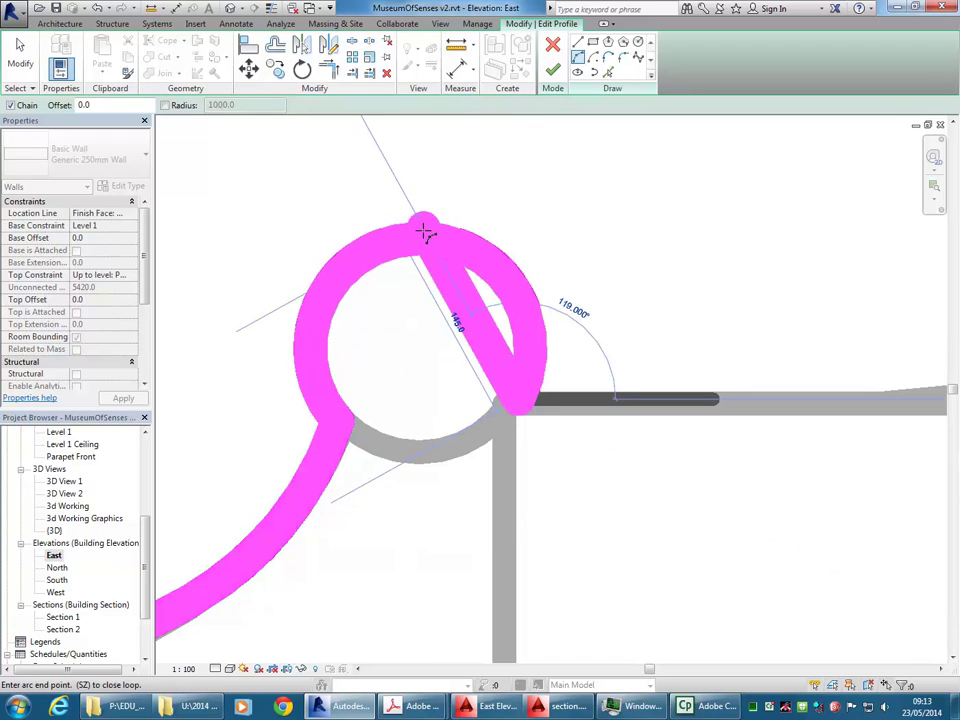
right_click(409, 183)
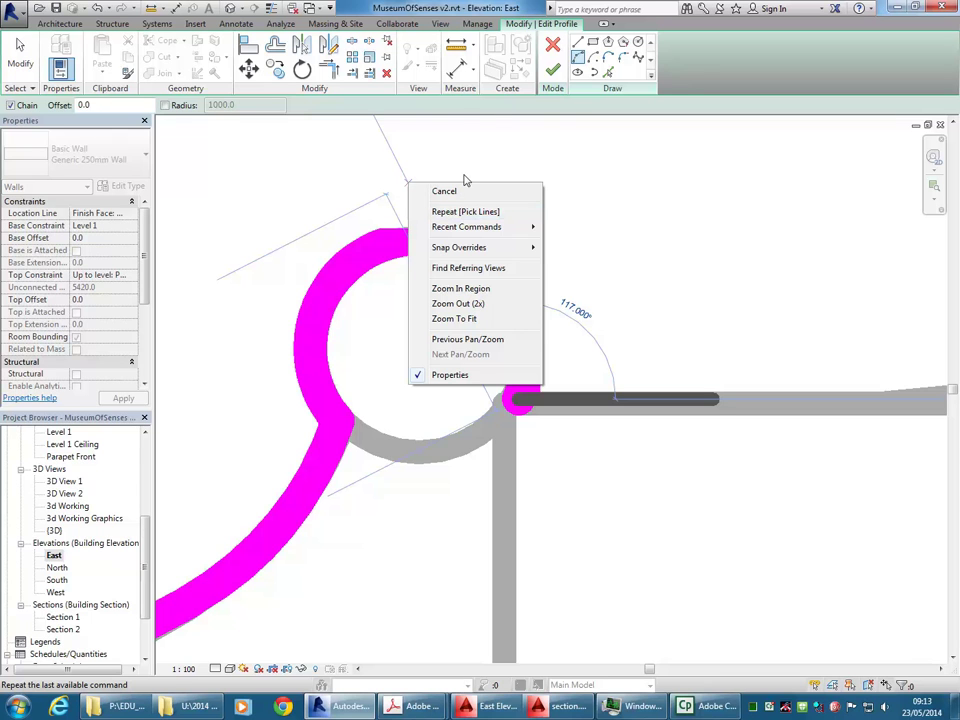
left_click(462, 190)
Draw a horizontal line about 180 mm long along the drawing's step line, starting at the lowest ball's arc end.
scroll(461, 261, "down", 5)
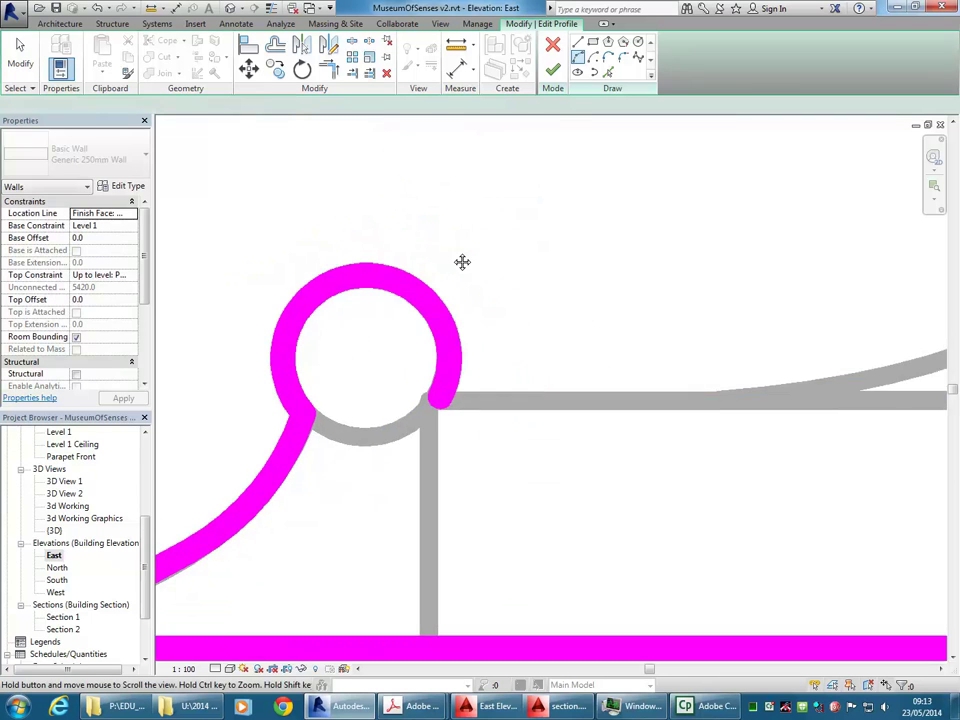
middle_click_drag(507, 292, 480, 326)
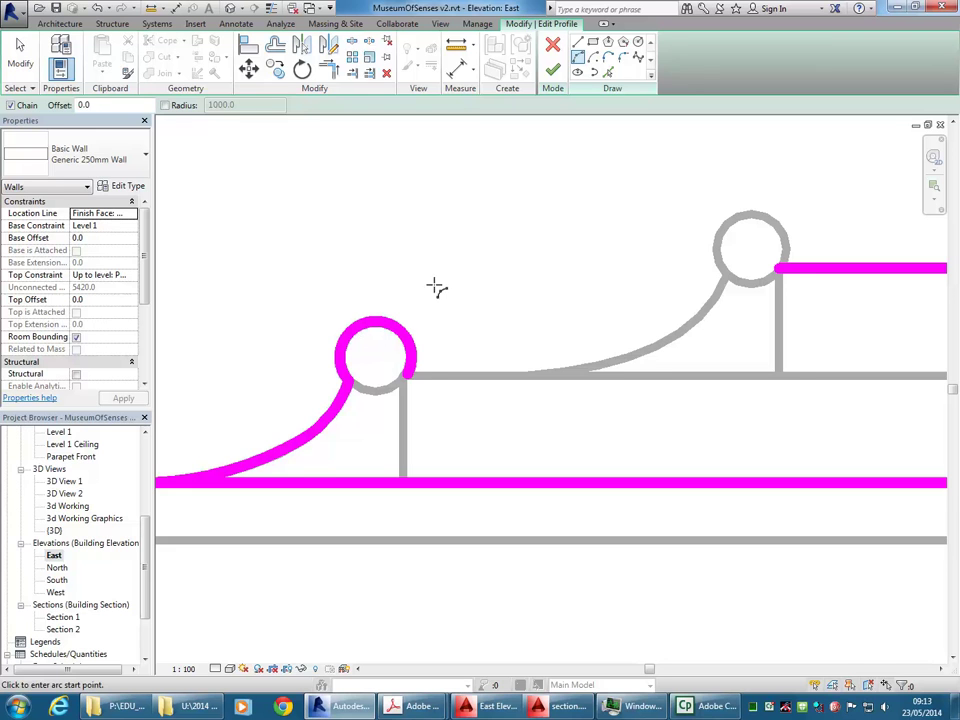
middle_click_drag(433, 285, 467, 309)
middle_click_drag(543, 313, 495, 358)
scroll(536, 341, "down", 1)
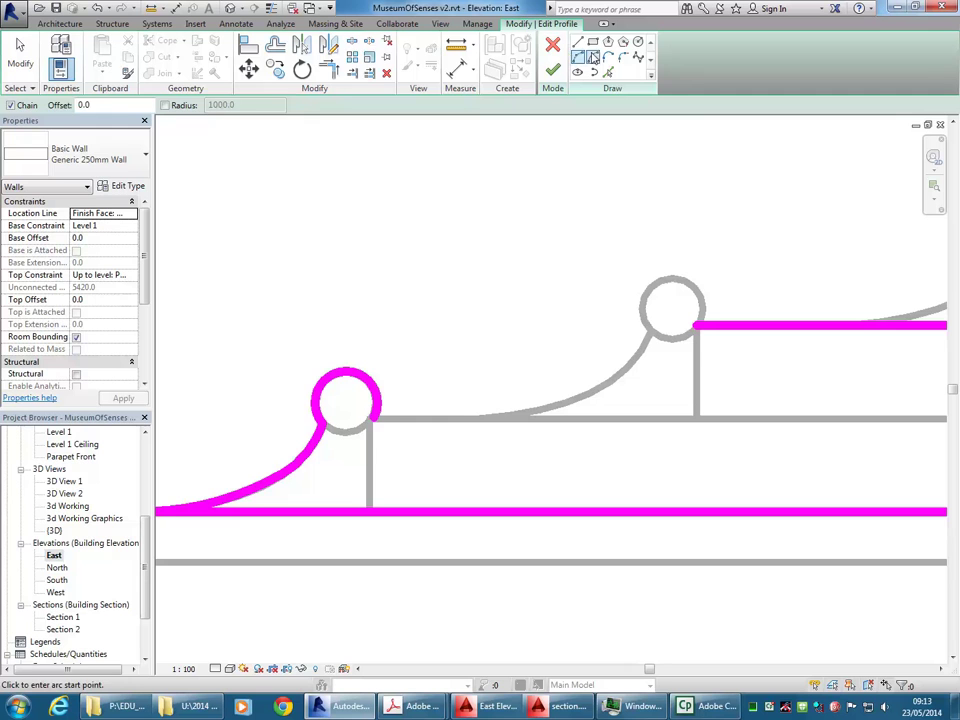
left_click(368, 419)
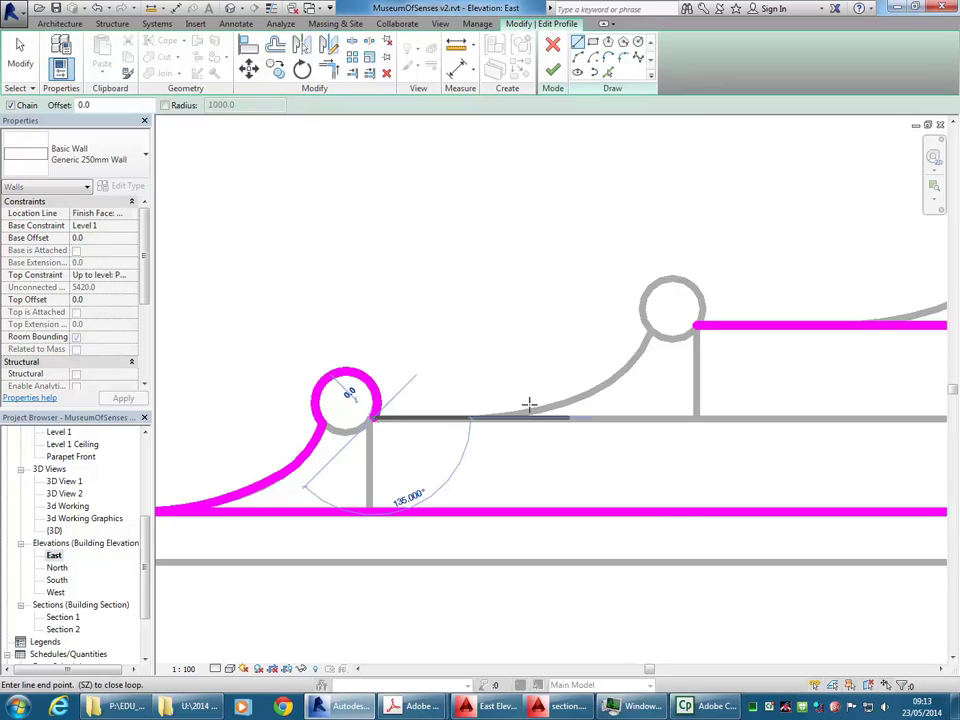
left_click(443, 419)
key("Escape")
key("Escape")
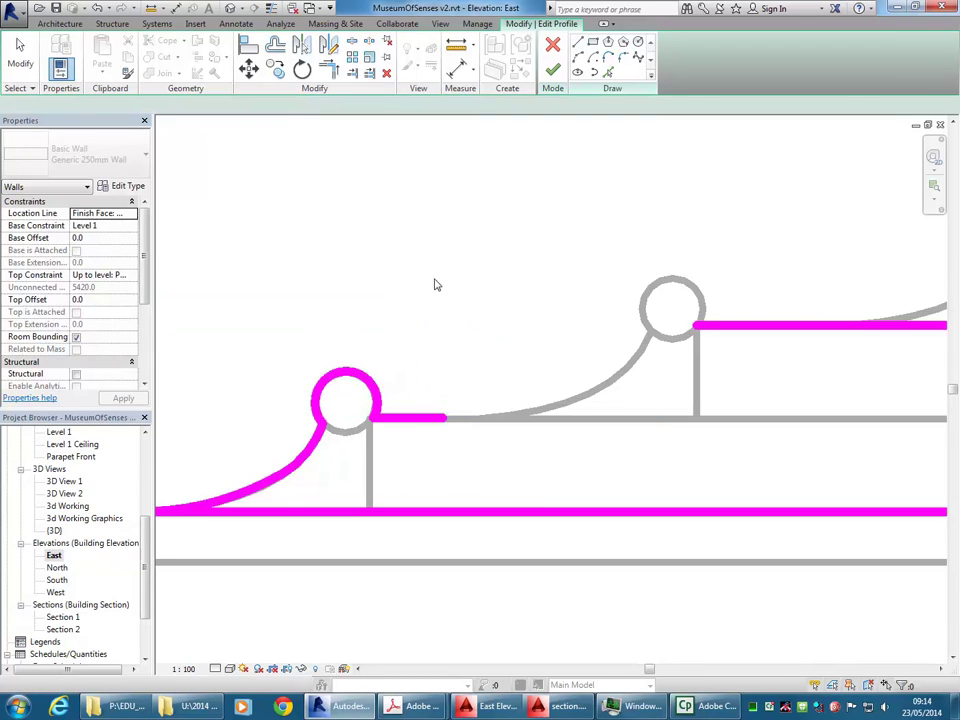
scroll(435, 283, "down", 2)
mouse_move(244, 300)
left_mouse_down()
mouse_move(523, 488)
mouse_move(501, 490)
left_mouse_up()
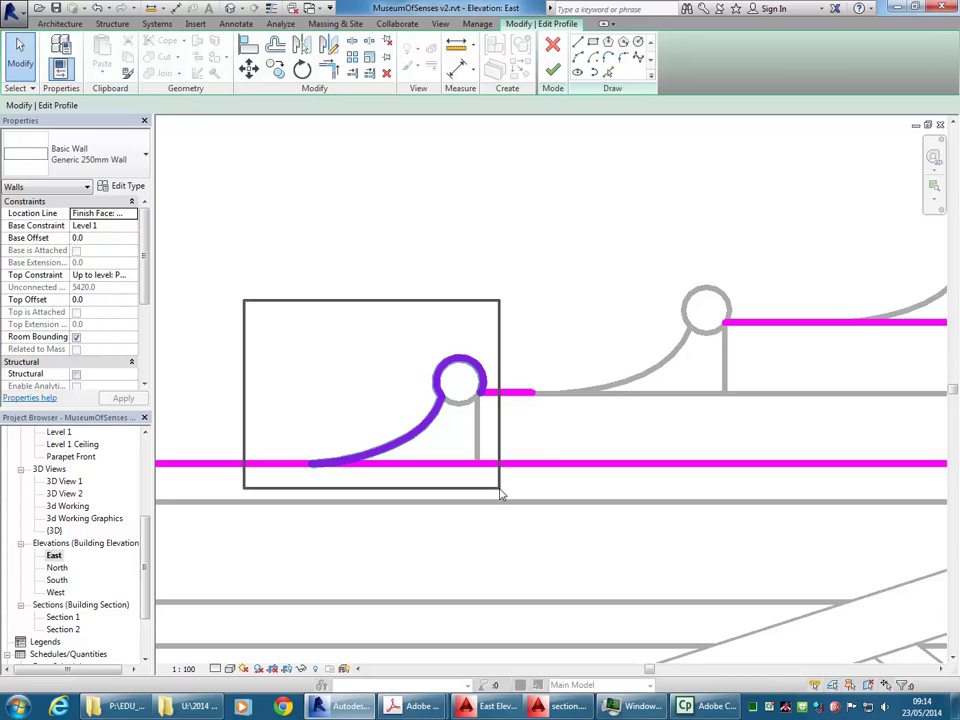
left_click_drag(501, 492, 501, 494)
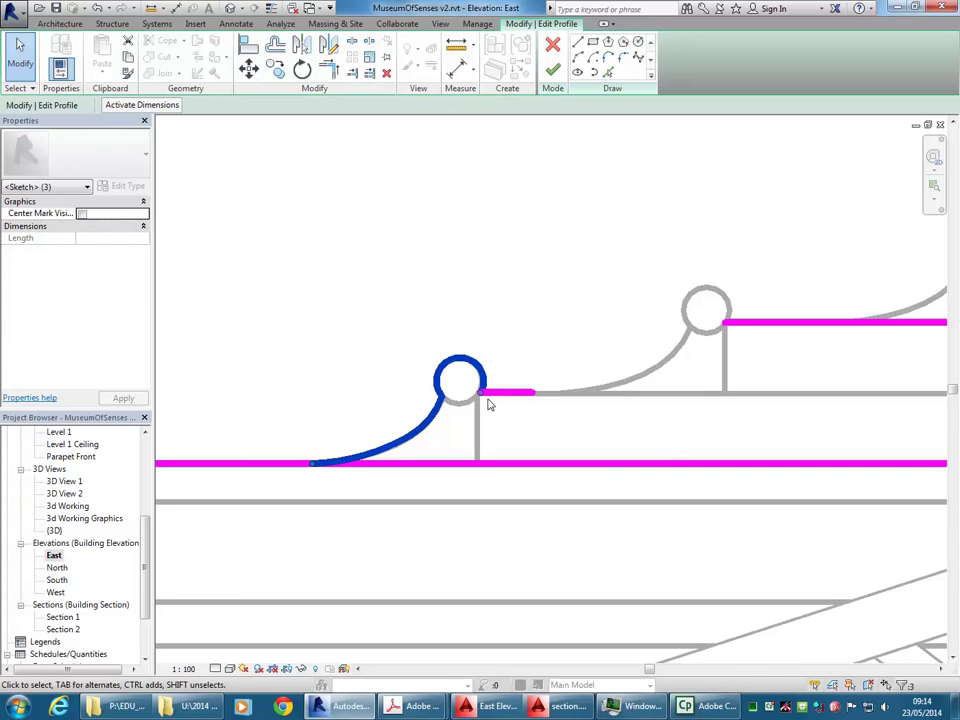
mouse_move(248, 279)
left_mouse_down()
mouse_move(390, 435)
mouse_move(500, 510)
left_mouse_up()
mouse_move(530, 269)
left_mouse_down()
mouse_move(324, 508)
mouse_move(281, 503)
left_mouse_up()
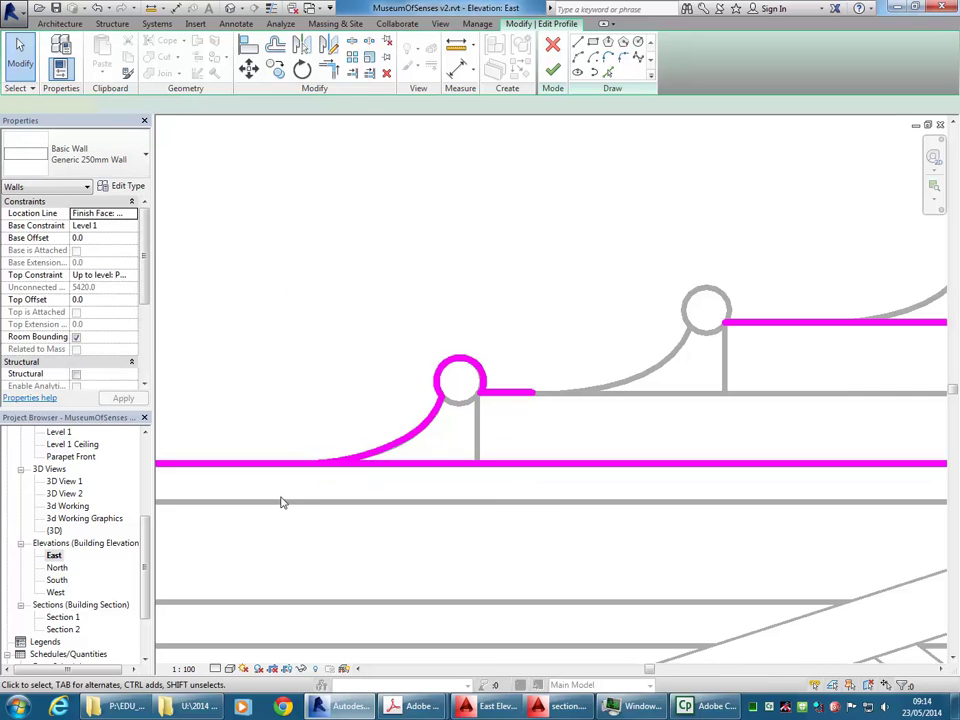
left_click_drag(487, 282, 435, 307)
left_click_drag(285, 268, 395, 311)
Copy the lowest scroll, its ball arc and short step line from the scroll's foot to the second scroll's foot on the drawing.
left_click_drag(262, 268, 572, 510)
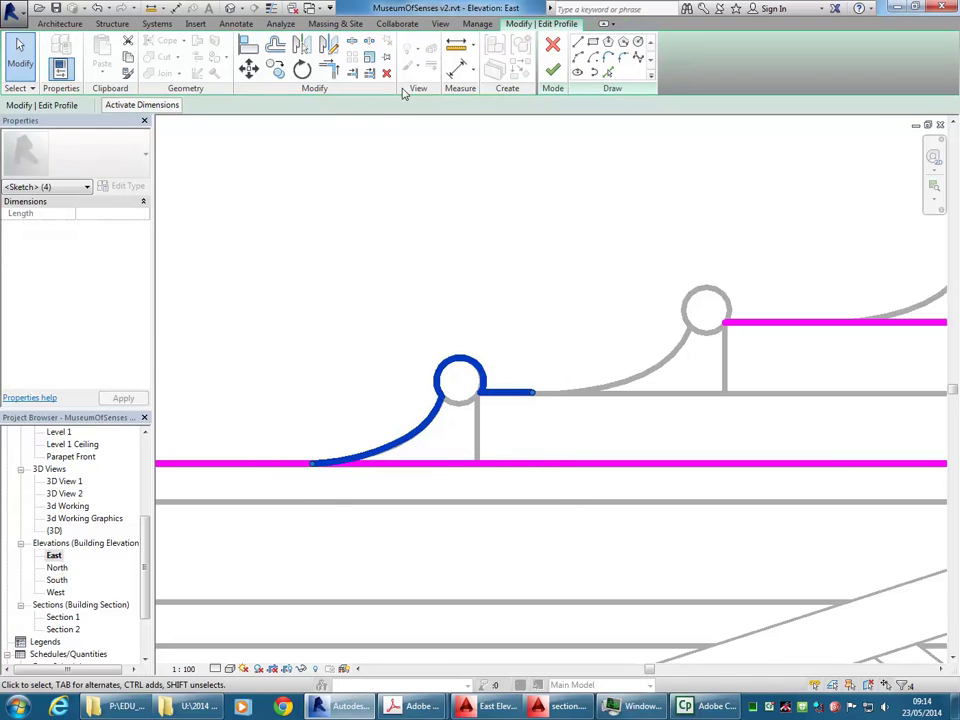
left_click(275, 68)
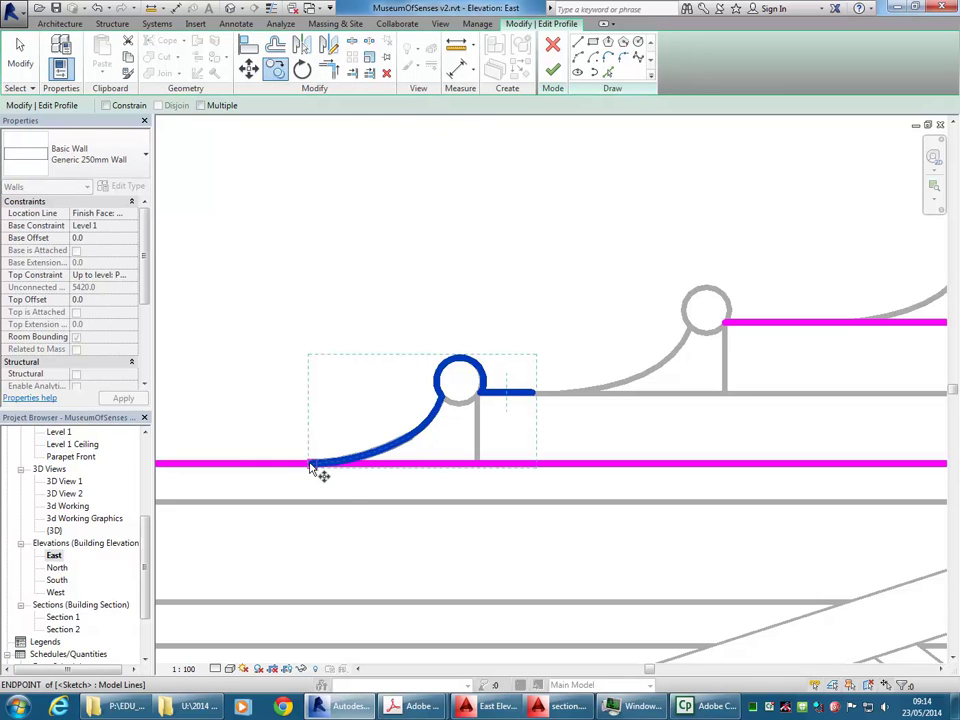
left_click(310, 463)
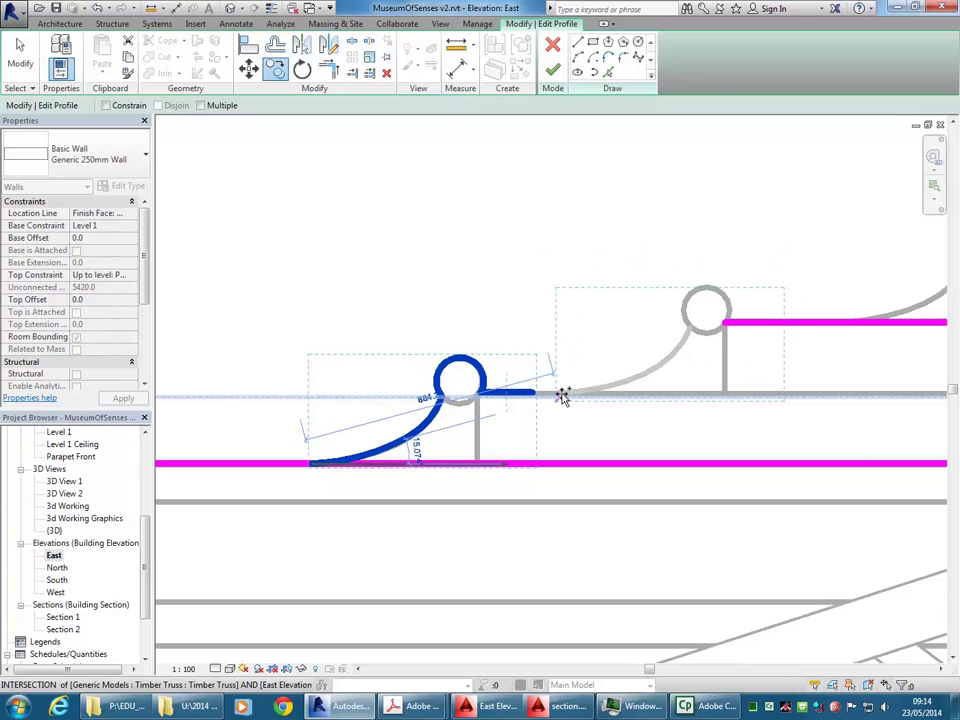
scroll(562, 393, "up", 2)
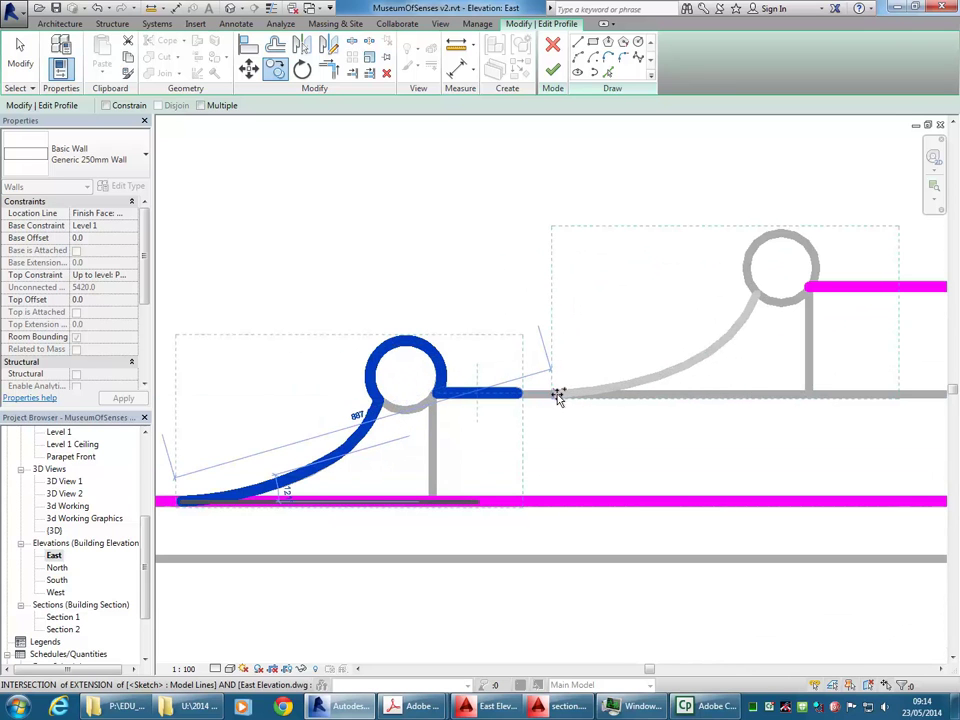
left_click(558, 396)
Delete the long picked horizontal step line at the second ball, keeping the copied short line.
scroll(701, 250, "down", 1)
middle_click_drag(701, 250, 536, 253)
scroll(481, 294, "down", 2)
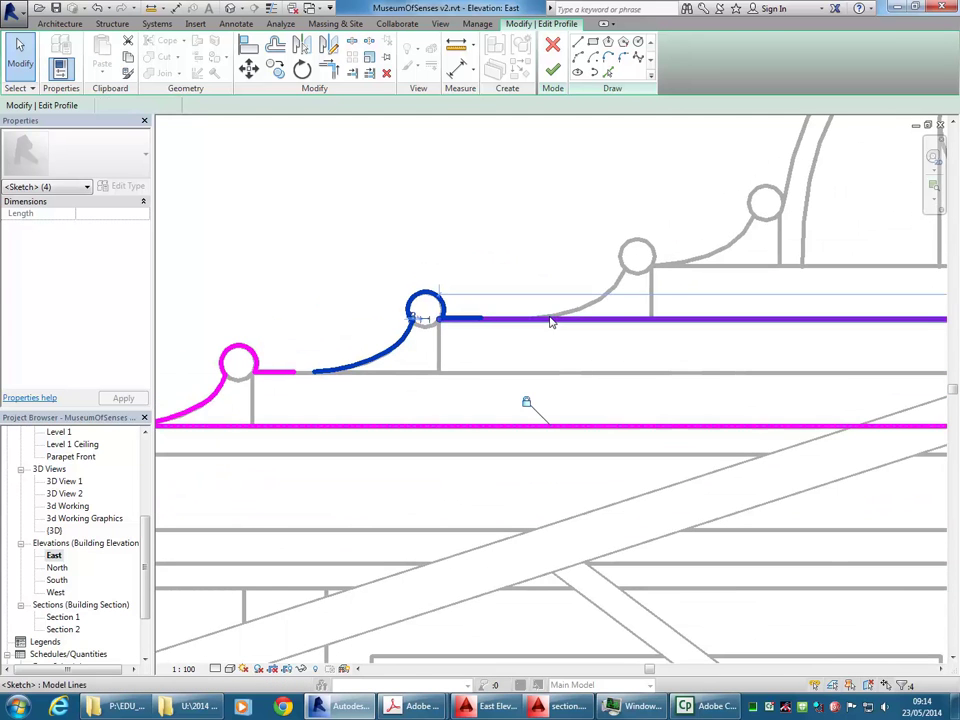
left_click(478, 233)
scroll(476, 231, "up", 2)
middle_click_drag(410, 325, 630, 324)
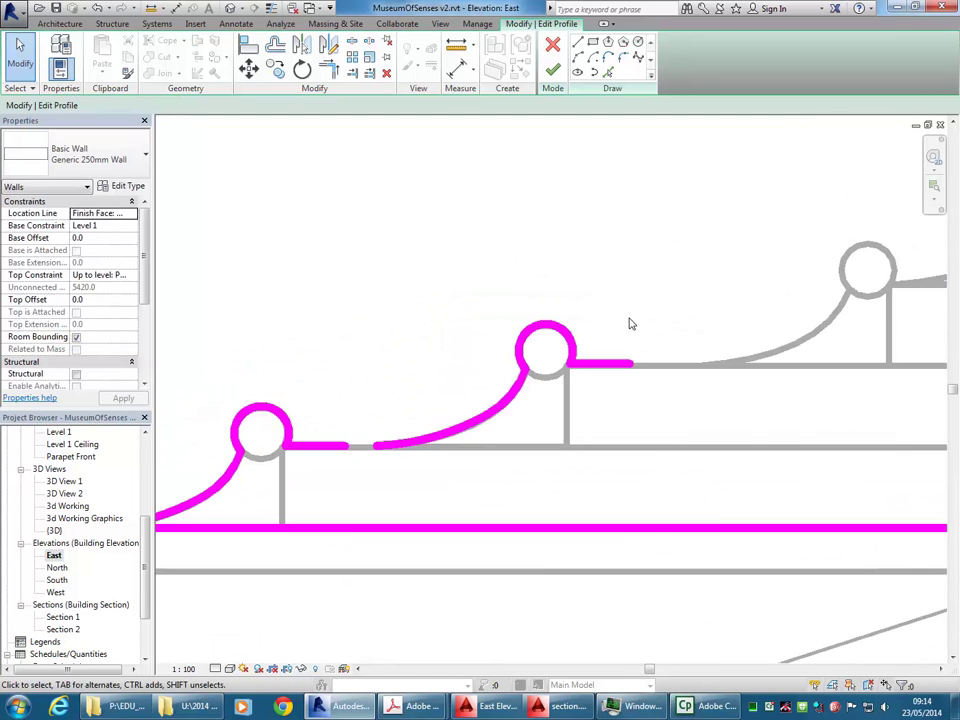
Copy the second scroll, ball arc and step line from the scroll's foot to the foot of the drawing's third scroll.
scroll(506, 381, "down", 2)
scroll(437, 401, "up", 1)
left_click_drag(435, 297, 664, 482)
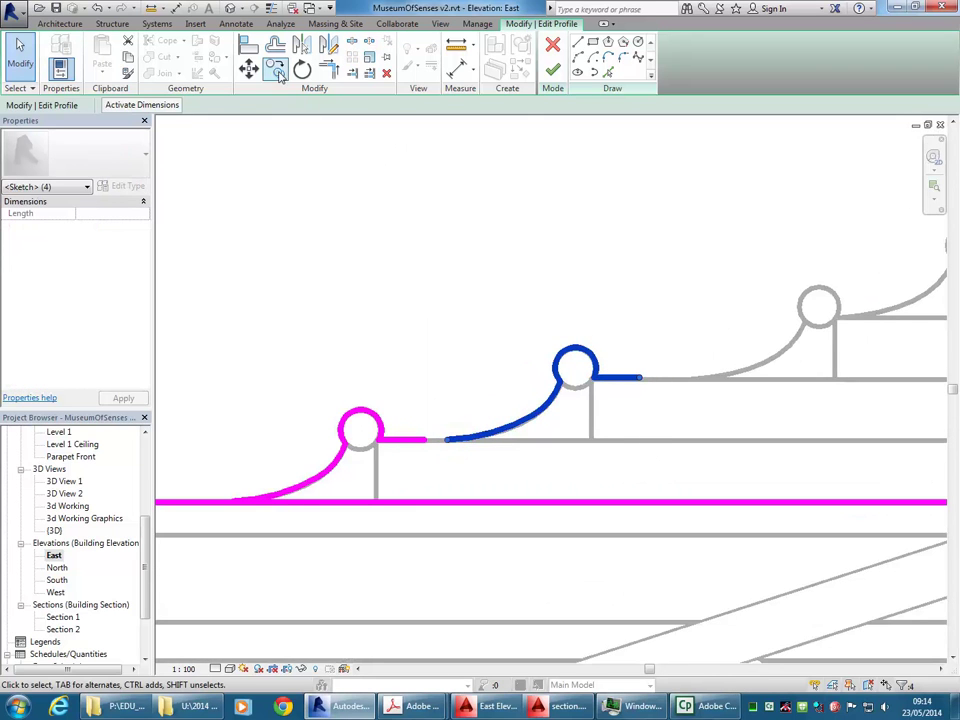
left_click(276, 70)
left_click(450, 446)
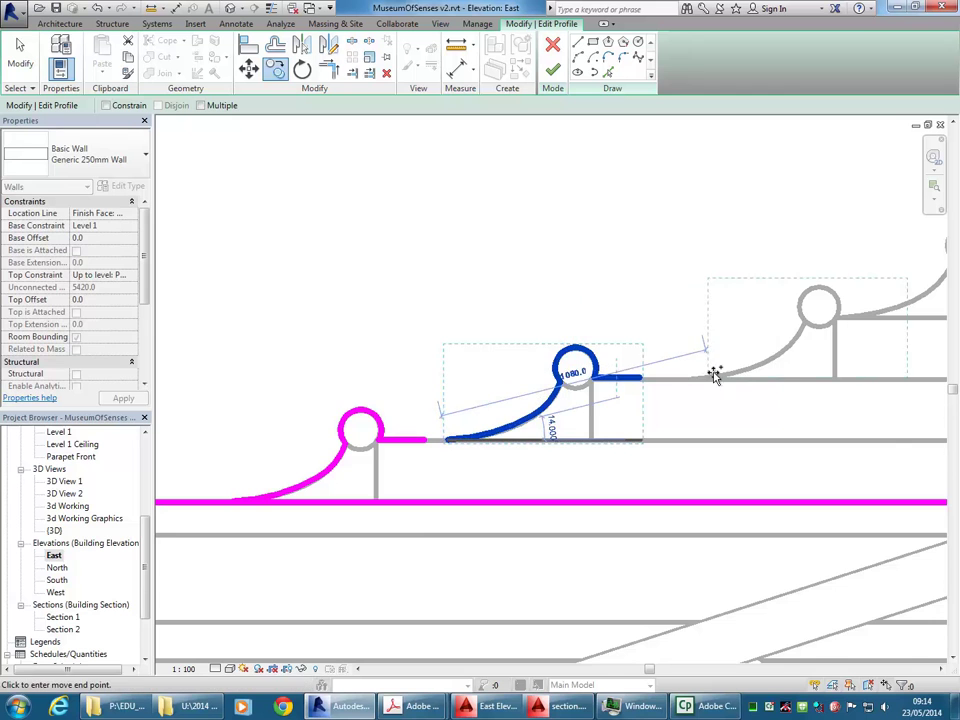
left_click(694, 386)
Copy the third scroll set from its foot to the free end of its own short step line.
scroll(528, 364, "down", 1)
scroll(560, 370, "down", 1)
middle_click_drag(562, 371, 470, 434)
scroll(535, 440, "up", 2)
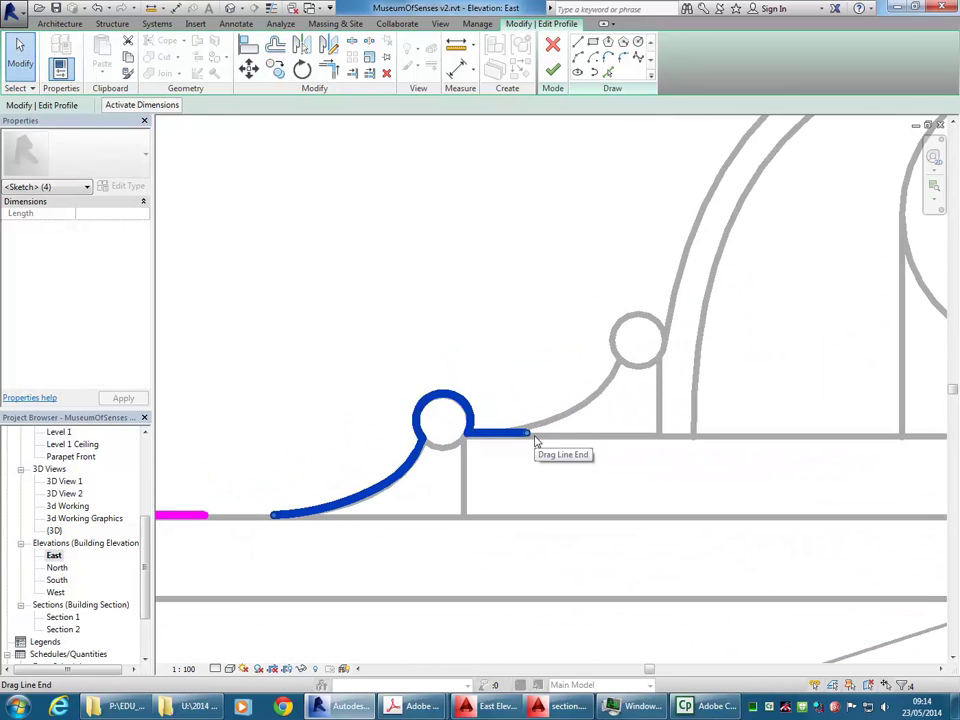
middle_click_drag(366, 371, 444, 368)
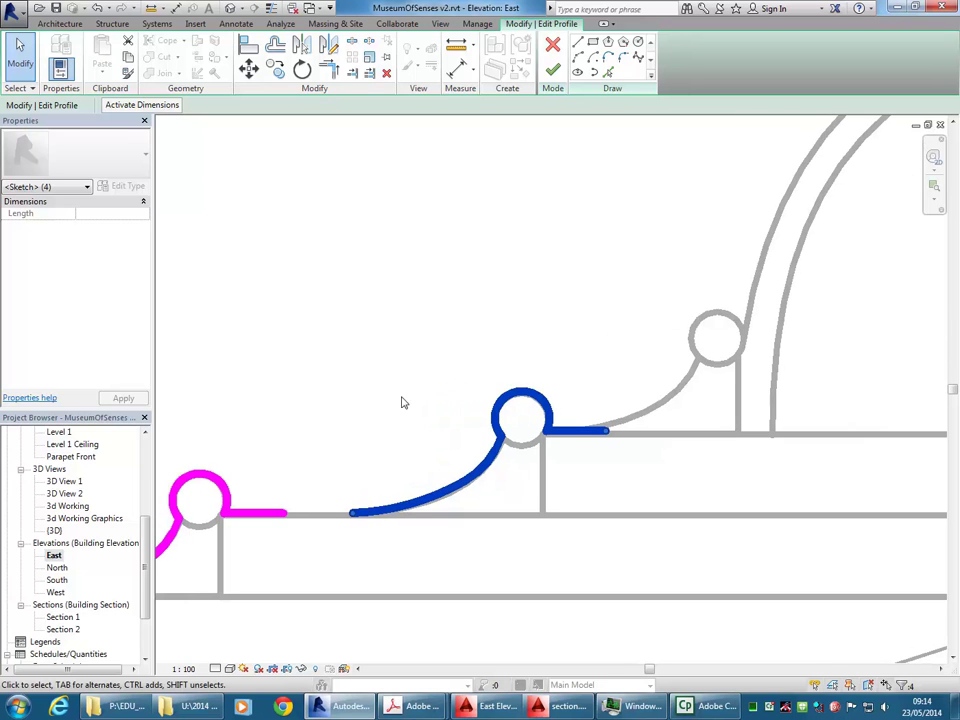
left_click(276, 69)
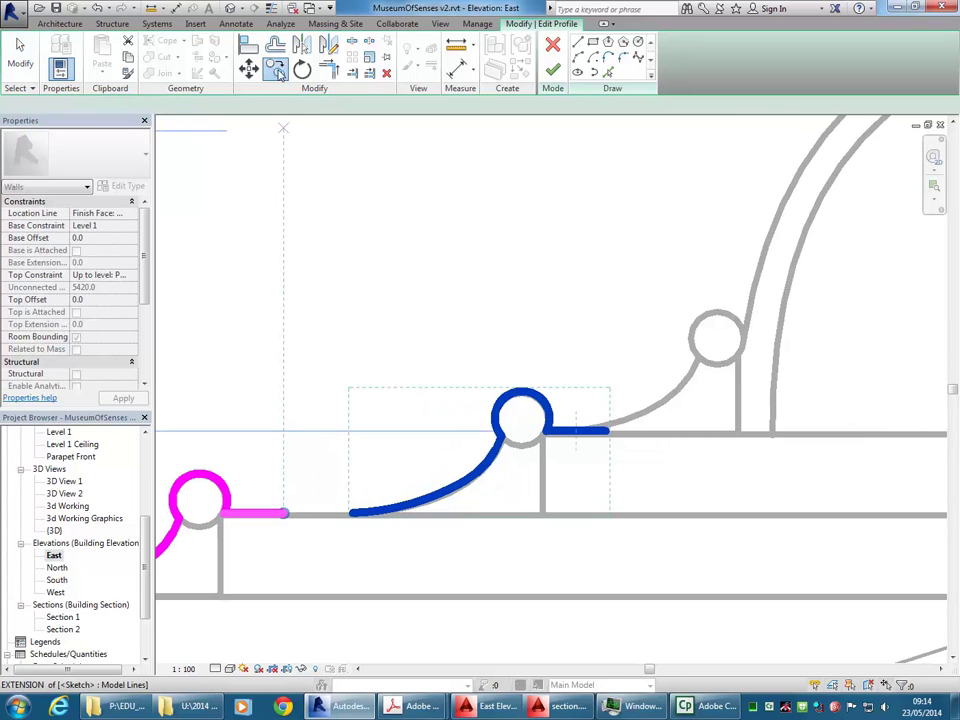
left_click(352, 516)
left_click(606, 430)
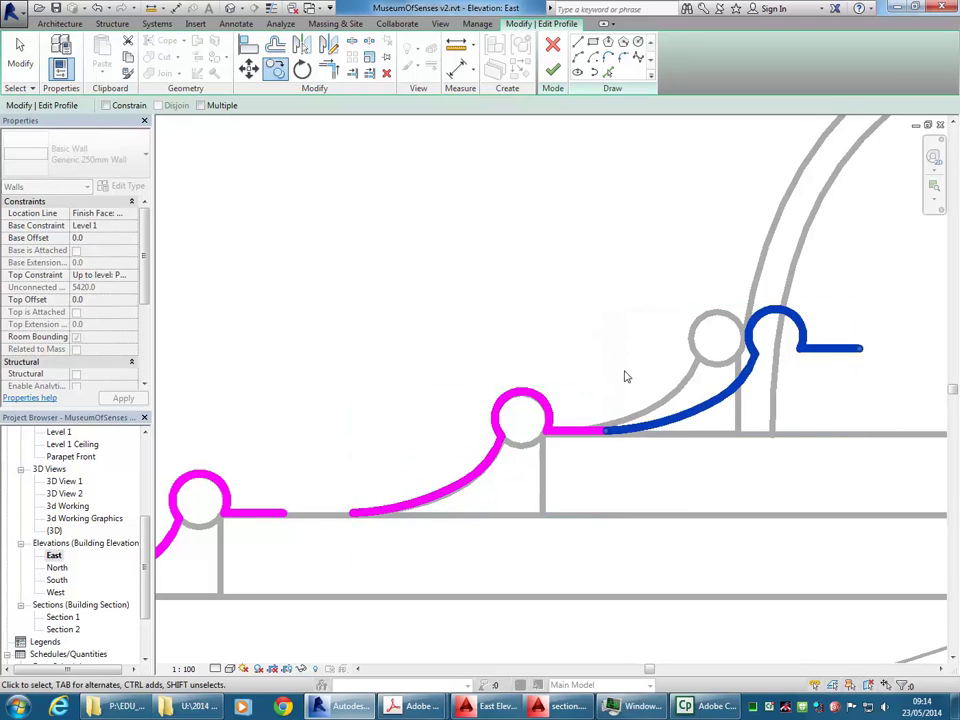
Select the last copied scroll set and nudge it horizontally until its ball matches the drawing's ball beside the central arch.
scroll(556, 397, "down", 1)
left_click(549, 375)
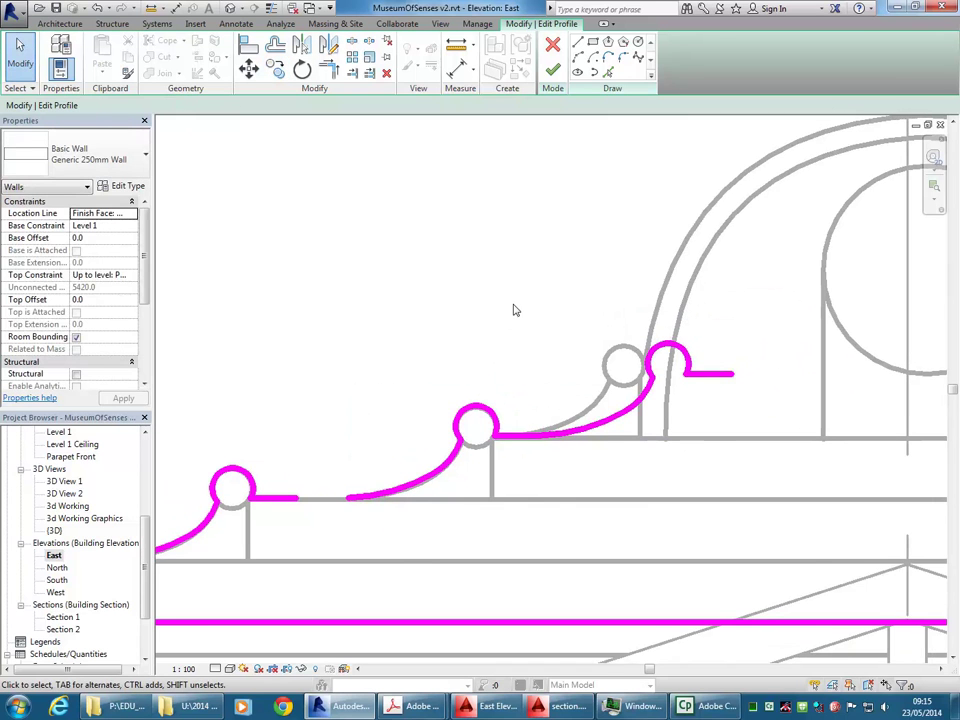
scroll(514, 311, "up", 2)
mouse_move(474, 300)
left_mouse_down()
mouse_move(785, 466)
mouse_move(793, 527)
left_mouse_up()
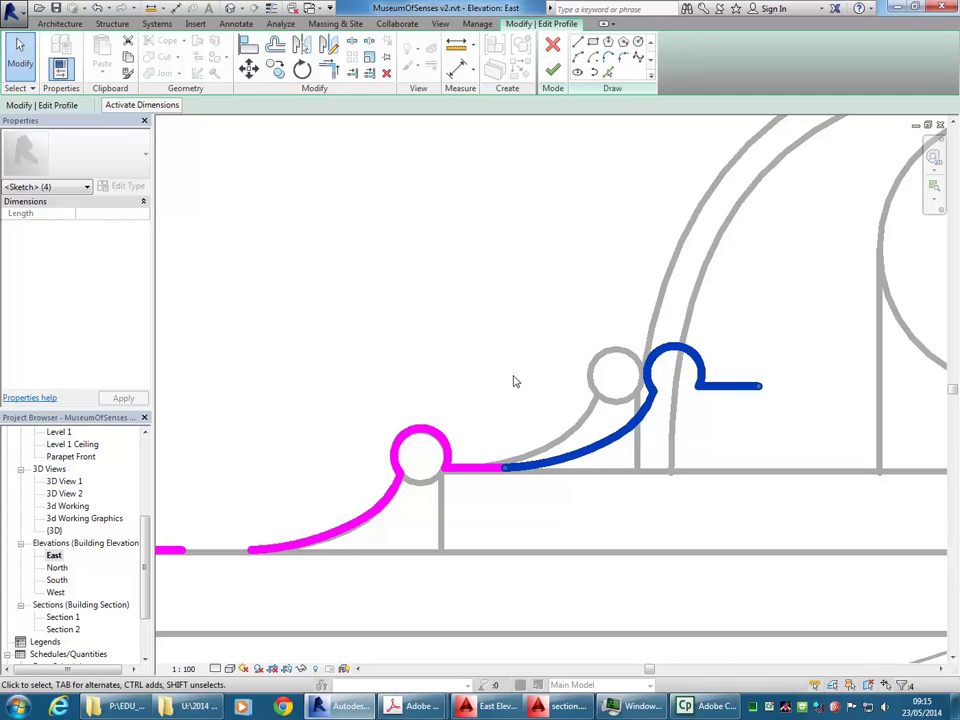
key("Left")
key("Left")
key("Left")
key("Left")
key("Left")
key("Left")
key("Left")
key("Left")
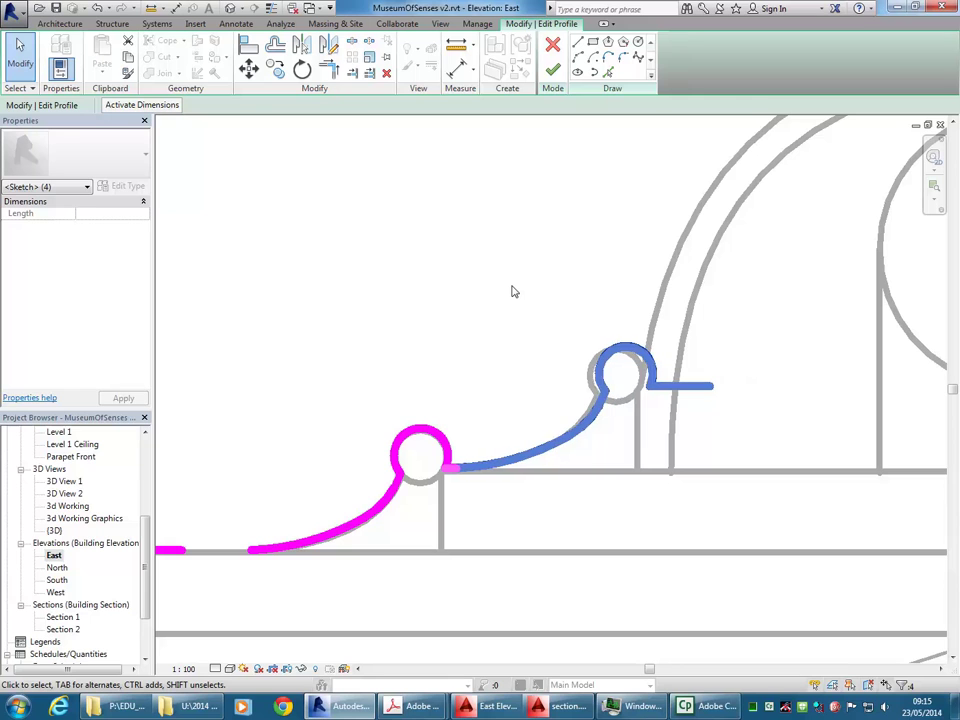
key("Left")
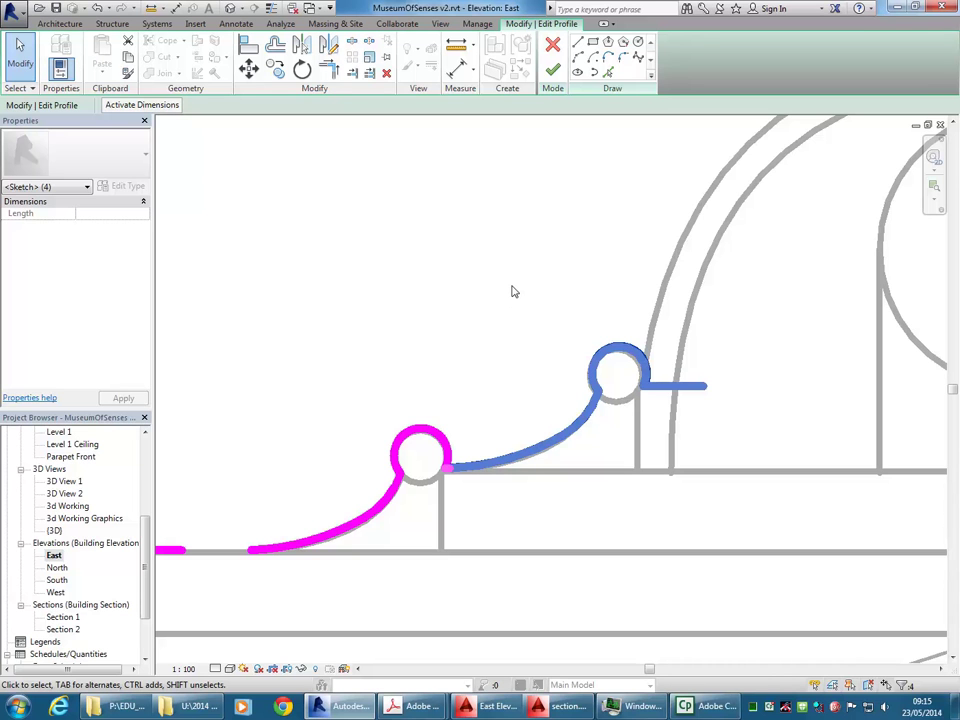
left_click(513, 287)
Delete the short horizontal line after the uppermost ball, inside the central arch.
left_click(679, 386)
scroll(666, 340, "down", 1)
mouse_move(665, 338)
middle_mouse_down()
mouse_move(615, 347)
mouse_move(531, 447)
middle_mouse_up()
key("Delete")
scroll(624, 315, "down", 1)
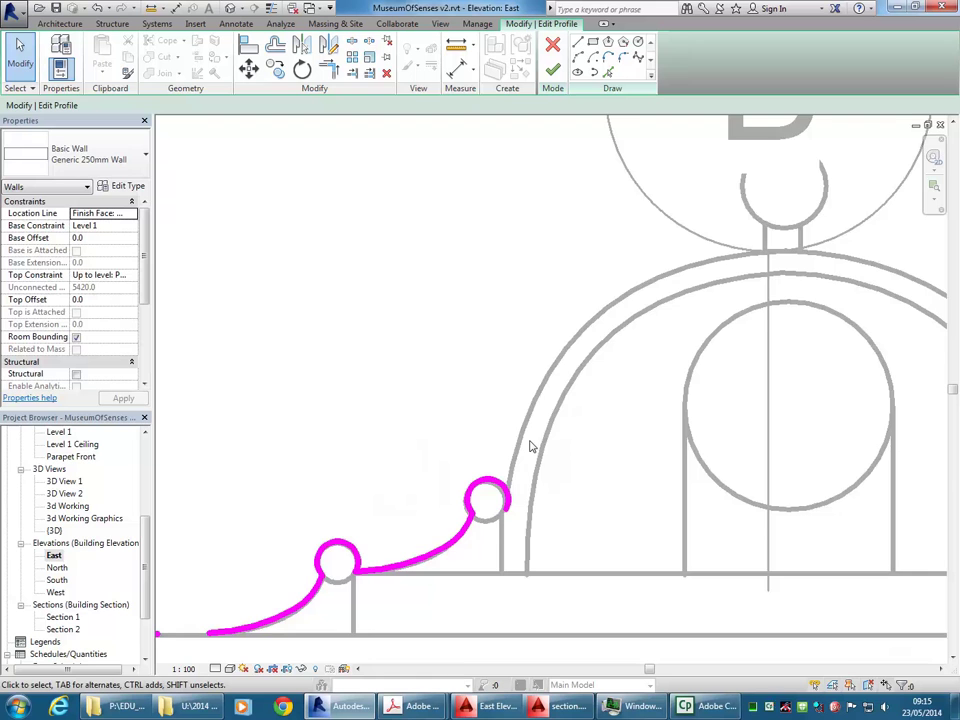
Extend the lowest step line's free end to meet the foot of the second scroll.
scroll(531, 447, "down", 1)
middle_click_drag(604, 343, 450, 360)
scroll(499, 364, "up", 1)
scroll(558, 487, "up", 1)
middle_click_drag(356, 543, 420, 493)
scroll(420, 493, "up", 3)
left_click(285, 522)
scroll(285, 522, "up", 1)
middle_click_drag(306, 523, 401, 474)
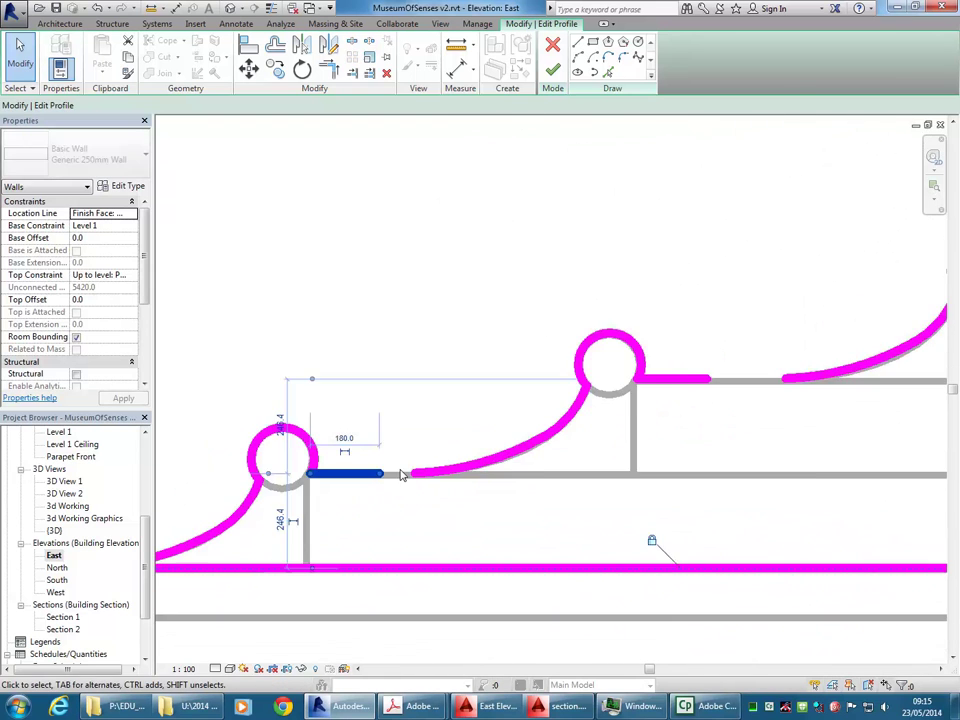
scroll(401, 474, "up", 2)
left_click_drag(383, 474, 414, 475)
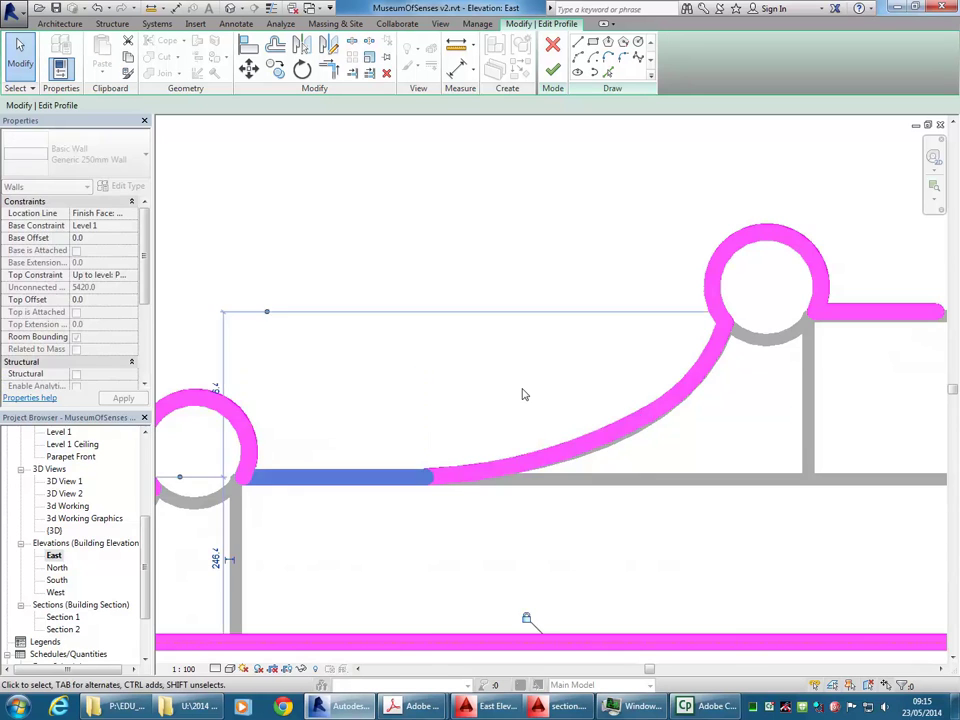
Extend the second step line's free end to meet the foot of the third scroll.
scroll(522, 394, "down", 1)
middle_click_drag(760, 350, 570, 420)
left_click(621, 399)
middle_click_drag(621, 399, 470, 417)
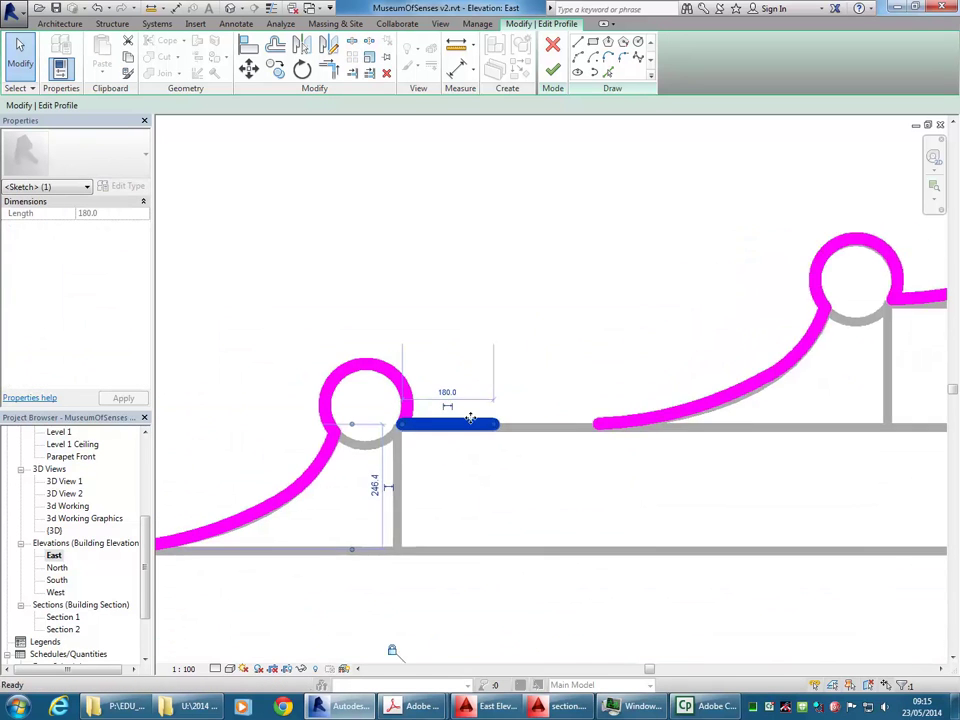
scroll(470, 418, "up", 1)
left_click_drag(494, 426, 638, 424)
scroll(617, 392, "down", 6)
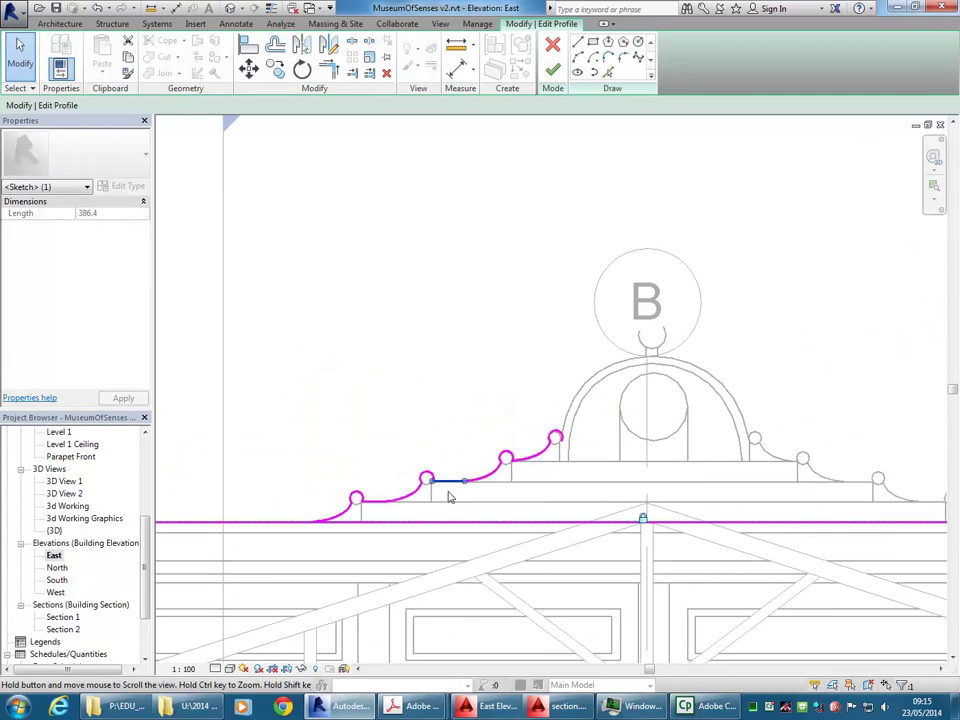
Select the whole traced scroll run up to the central arch and mirror a copy about grid line B.
mouse_move(302, 553)
left_mouse_down()
mouse_move(626, 369)
mouse_move(620, 376)
left_mouse_up()
scroll(619, 377, "down", 1)
mouse_move(619, 377)
middle_mouse_down()
mouse_move(496, 388)
mouse_move(528, 335)
middle_mouse_up()
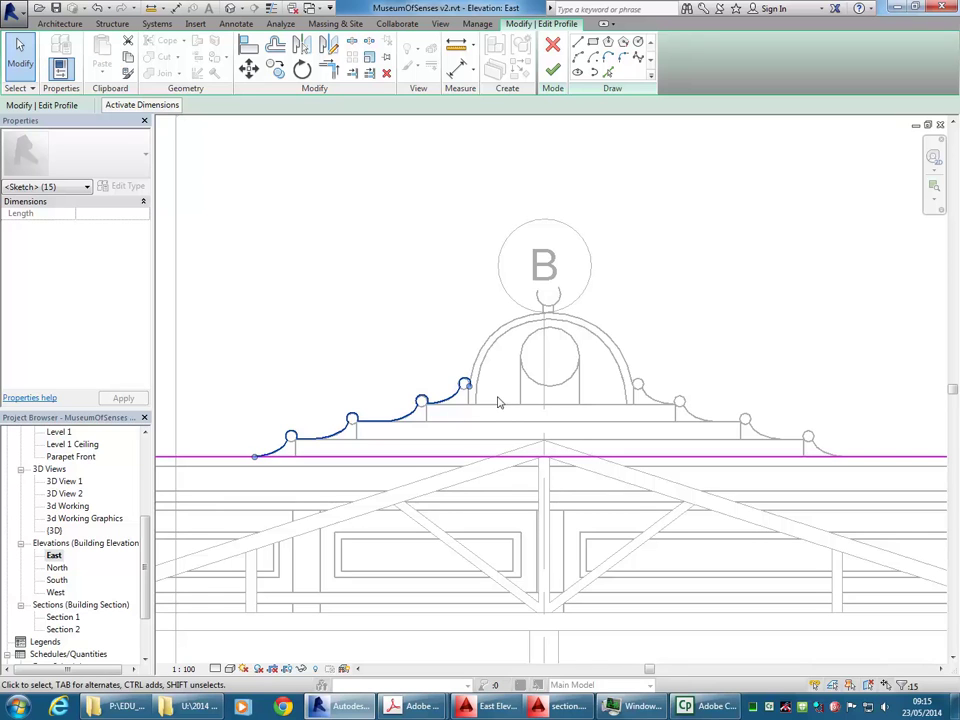
left_click(301, 45)
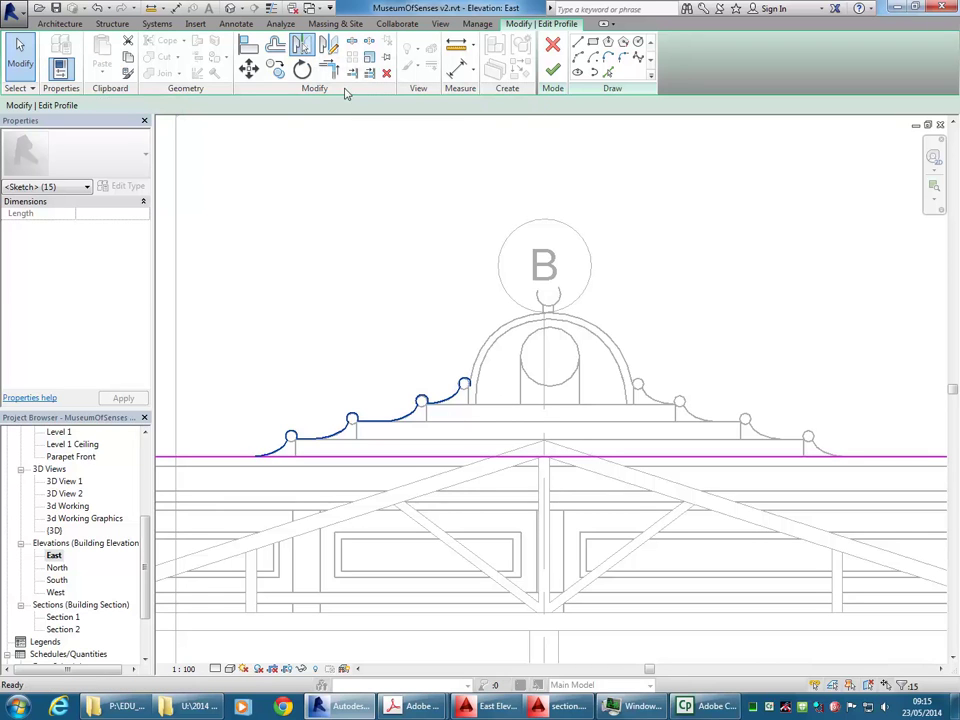
left_click(546, 388)
Nudge the mirrored scroll set horizontally until its uppermost ball matches the drawing's ball beside the central arch.
middle_click_drag(639, 328, 575, 347)
scroll(588, 354, "up", 2)
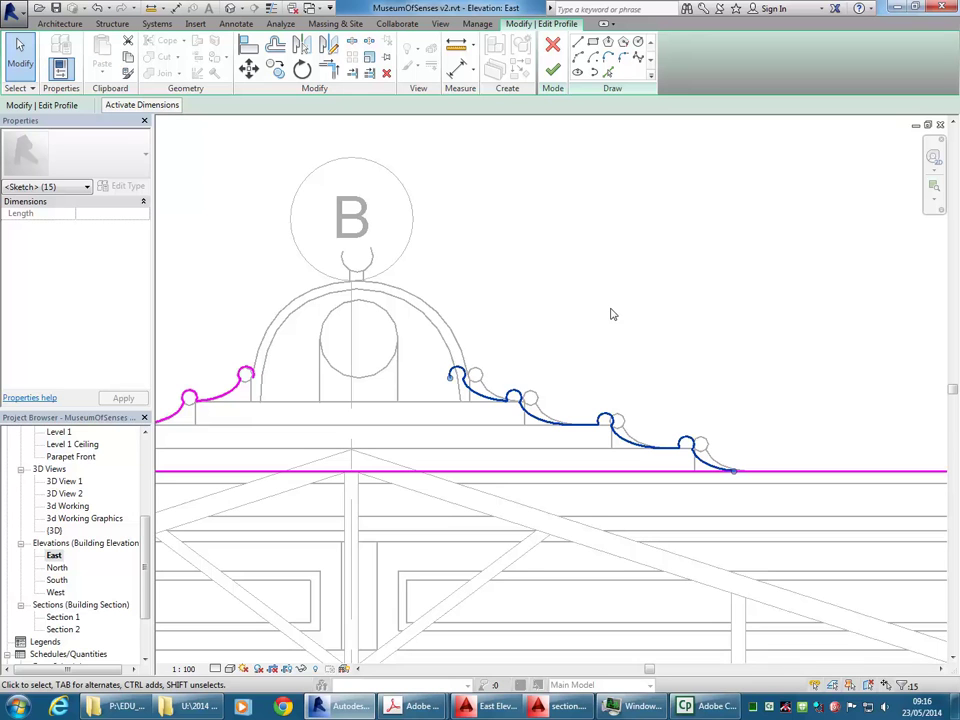
middle_click_drag(613, 314, 577, 311)
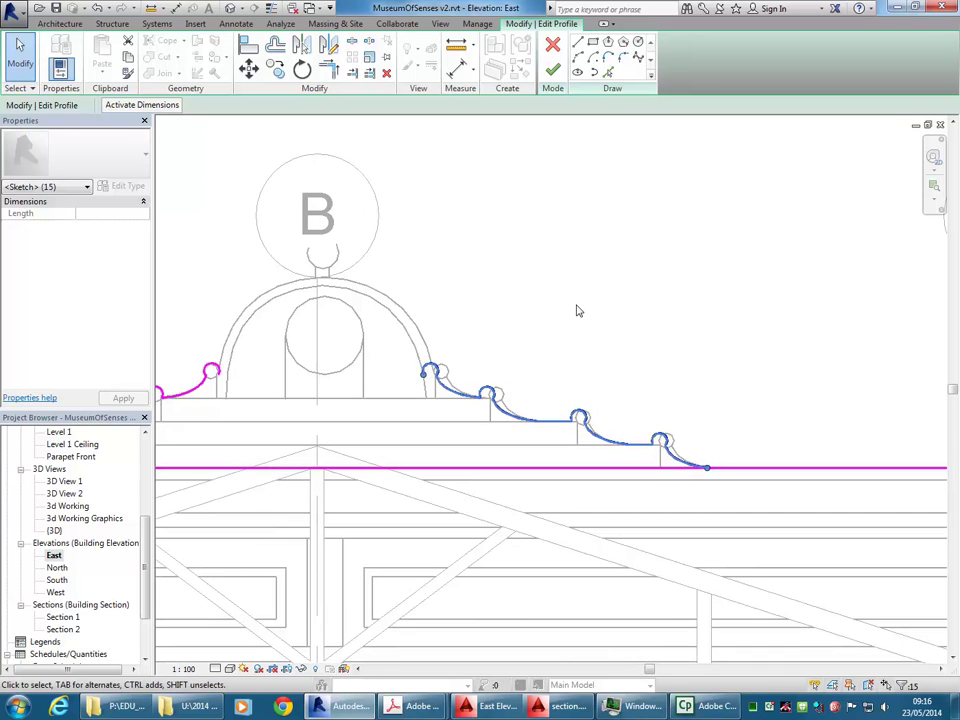
key("Right")
key("Right")
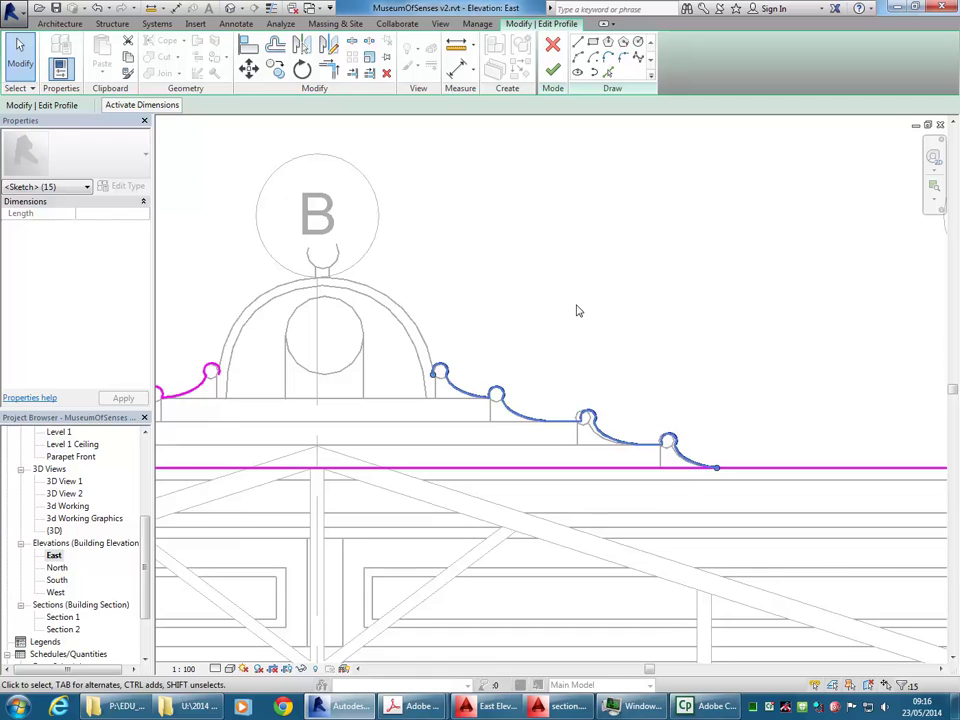
middle_click_drag(577, 311, 621, 309)
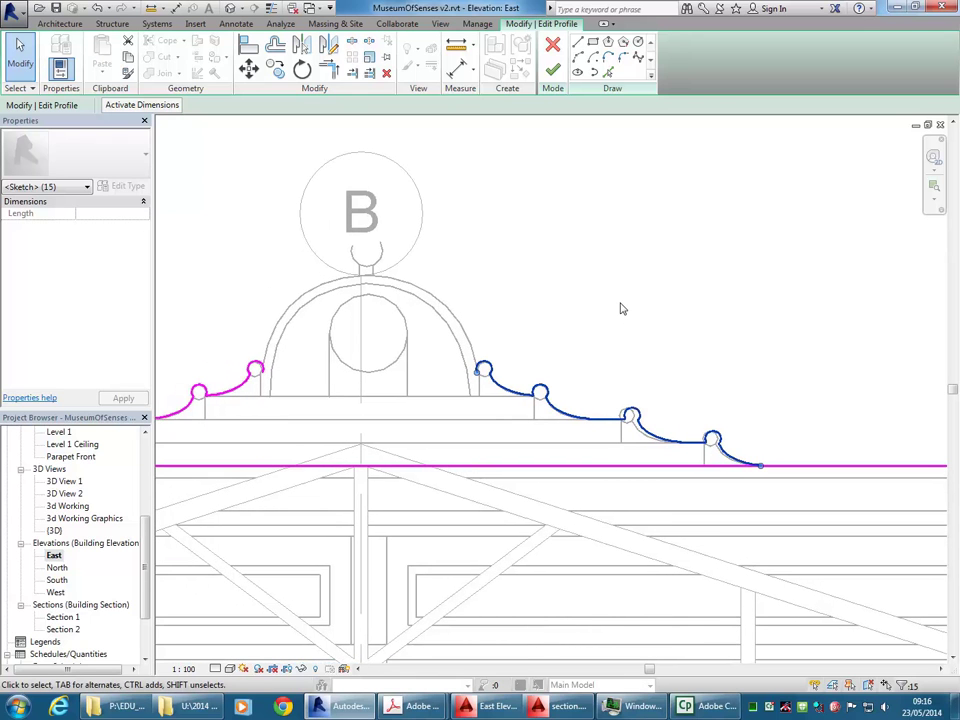
scroll(620, 304, "down", 1)
mouse_move(621, 308)
middle_mouse_down()
mouse_move(706, 325)
mouse_move(719, 317)
mouse_move(691, 317)
mouse_move(696, 306)
mouse_move(699, 317)
mouse_move(678, 317)
mouse_move(653, 279)
mouse_move(654, 289)
middle_mouse_up()
scroll(675, 311, "down", 1)
scroll(718, 316, "down", 1)
key("Escape")
Split the wall's straight top sketch line near grid B, beneath the central arch.
scroll(697, 297, "up", 1)
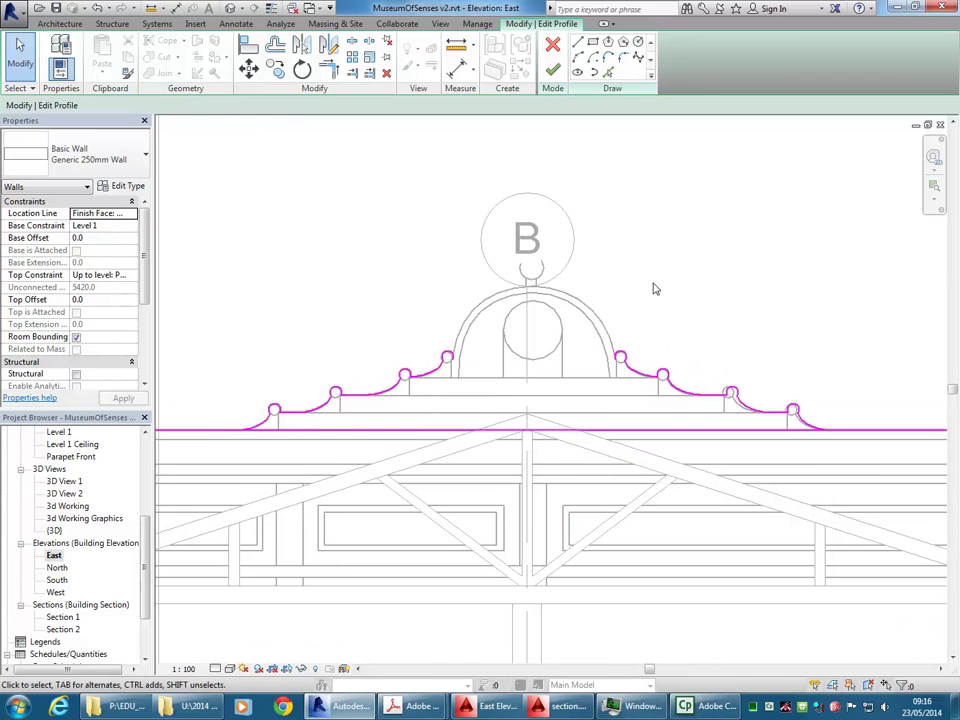
left_click(353, 42)
left_click(528, 427)
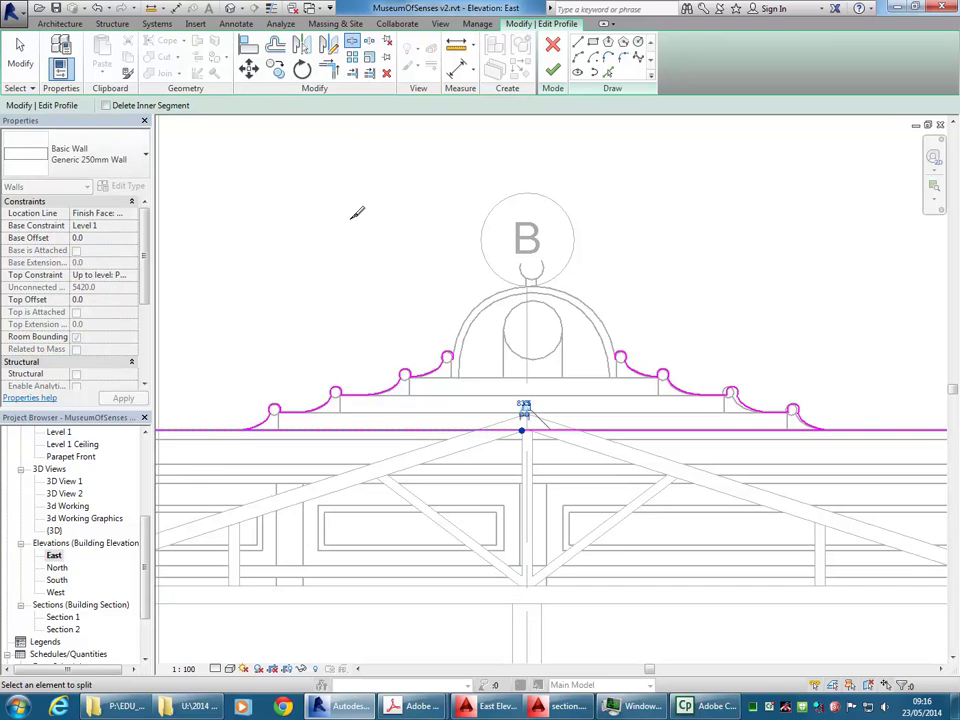
key("Escape")
Trim each half of the split top line to the foot of the lowest scroll on its own side.
middle_click_drag(426, 231, 566, 199)
scroll(414, 296, "up", 2)
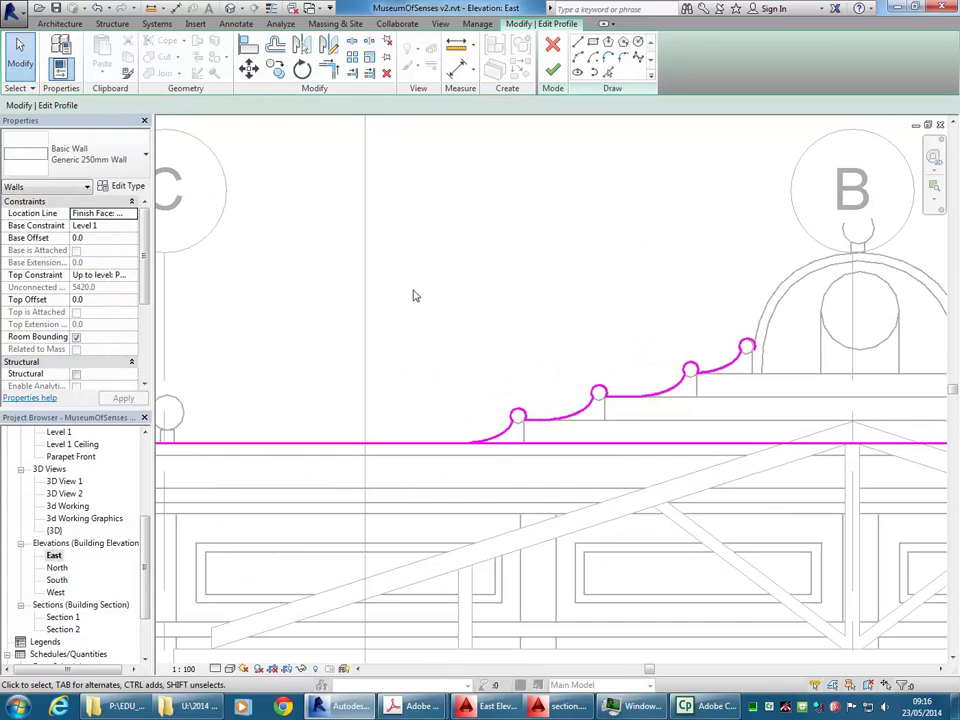
left_click(328, 68)
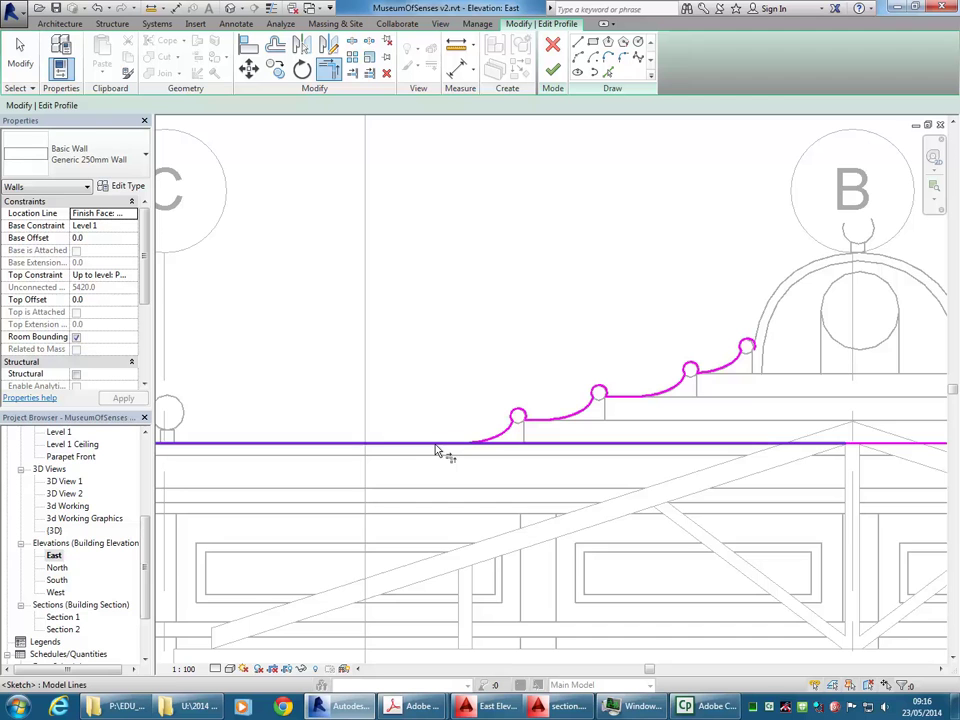
left_click(499, 438)
scroll(583, 296, "down", 1)
middle_click_drag(932, 333, 386, 275)
scroll(622, 325, "down", 1)
left_click(665, 360)
left_click(600, 348)
middle_click_drag(422, 255, 514, 281)
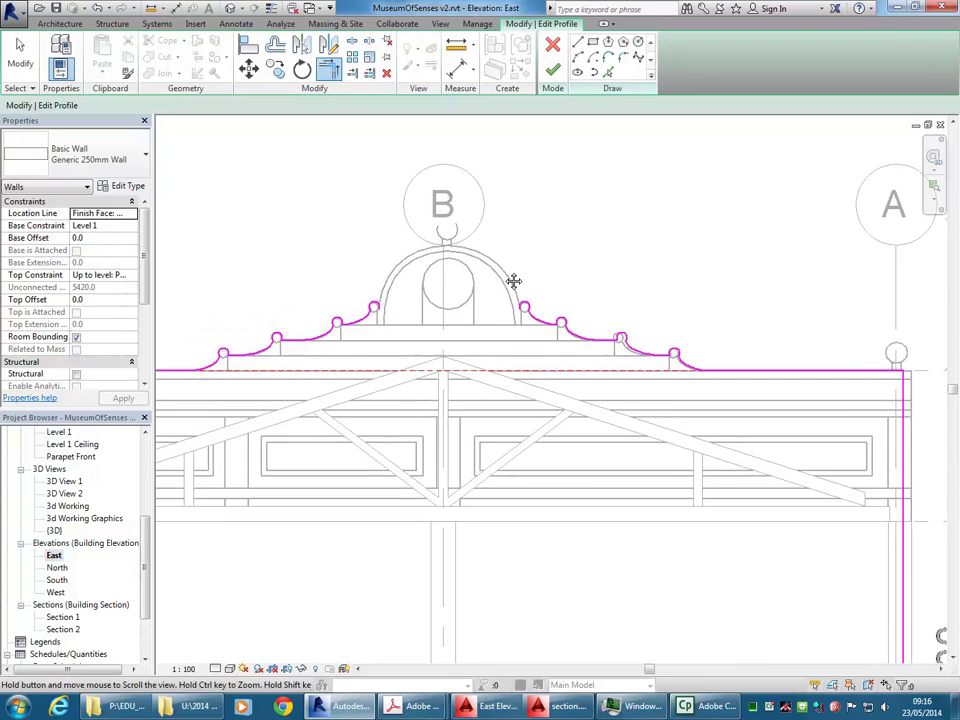
scroll(452, 277, "up", 2)
key("Escape")
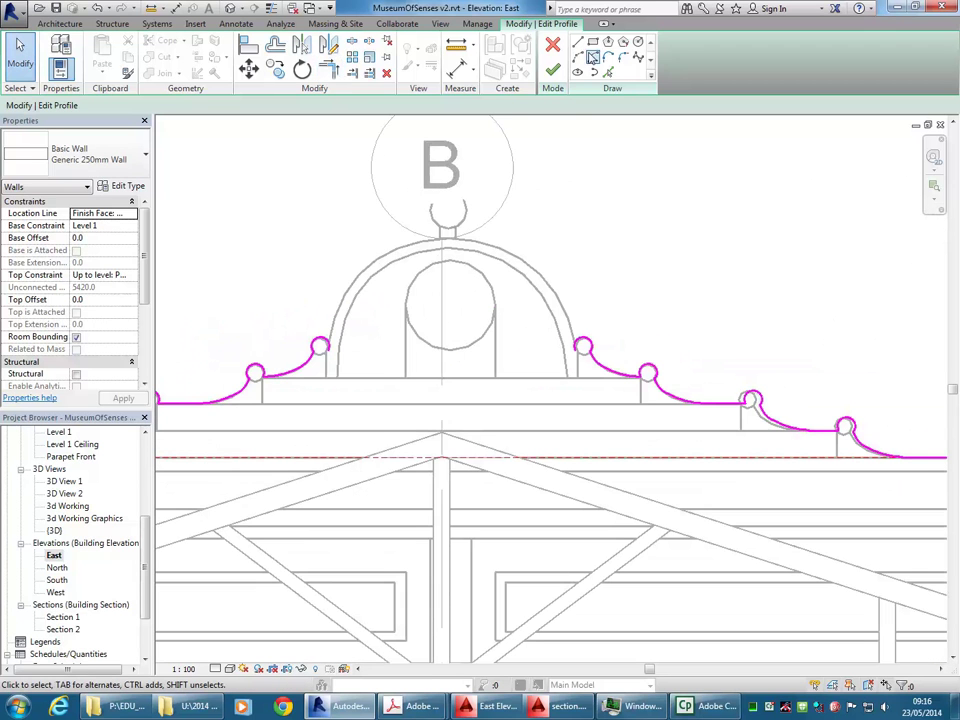
Draw an arc of about 1132 mm radius between the two uppermost balls, passing through the crown of the drawing's outer arch.
left_click(578, 58)
scroll(354, 317, "up", 5)
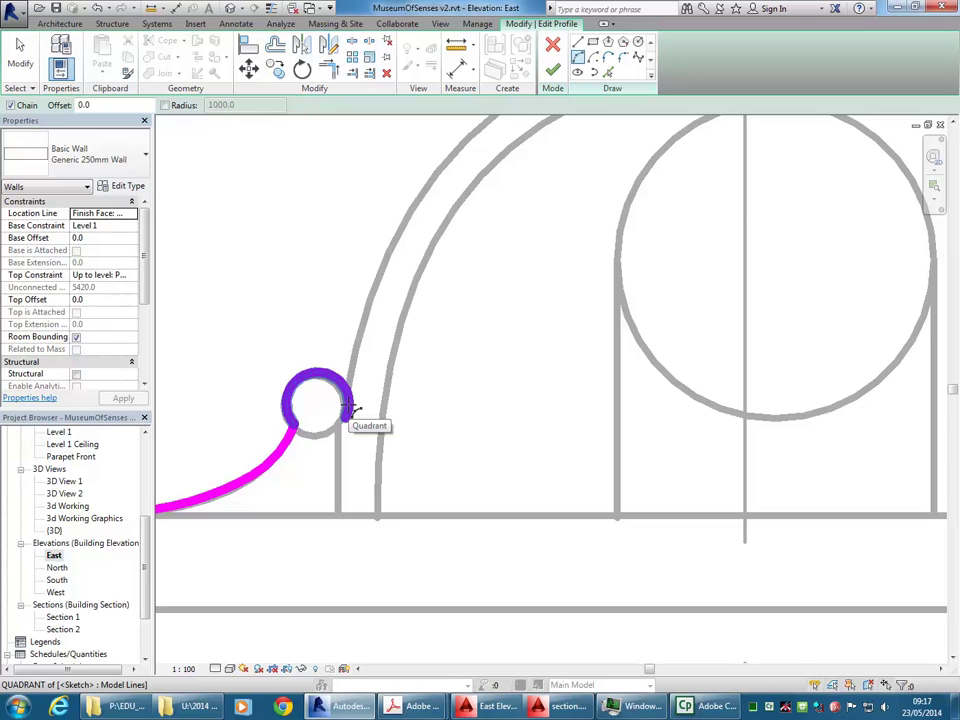
left_click(350, 406)
scroll(596, 375, "down", 2)
middle_click_drag(596, 375, 339, 388)
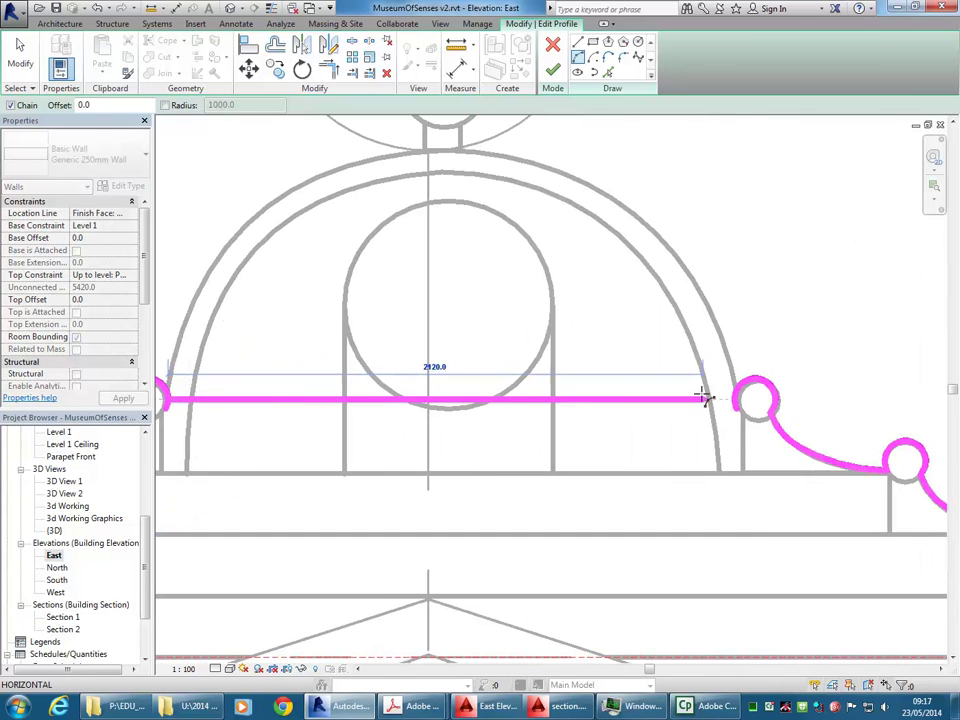
left_click(735, 398)
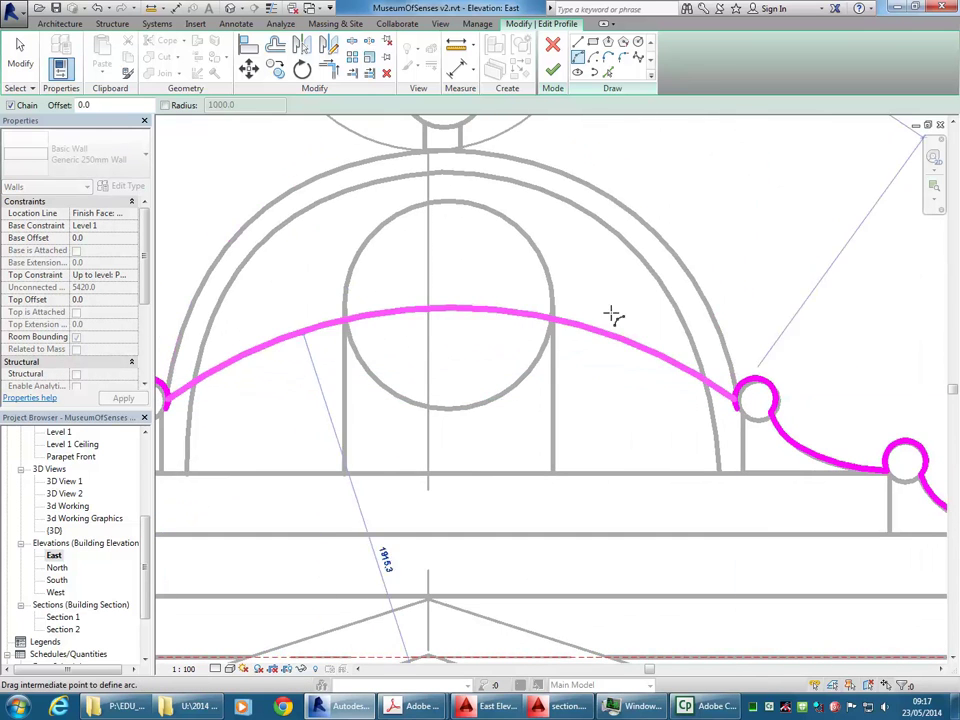
middle_click_drag(510, 184, 525, 208)
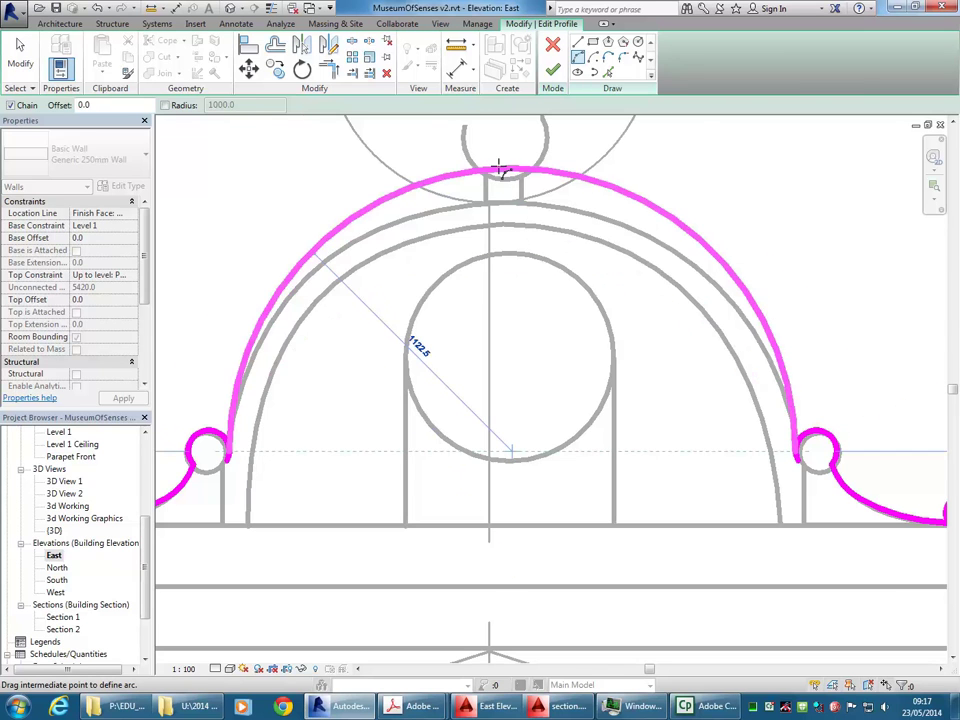
scroll(501, 170, "up", 3)
scroll(515, 240, "up", 4)
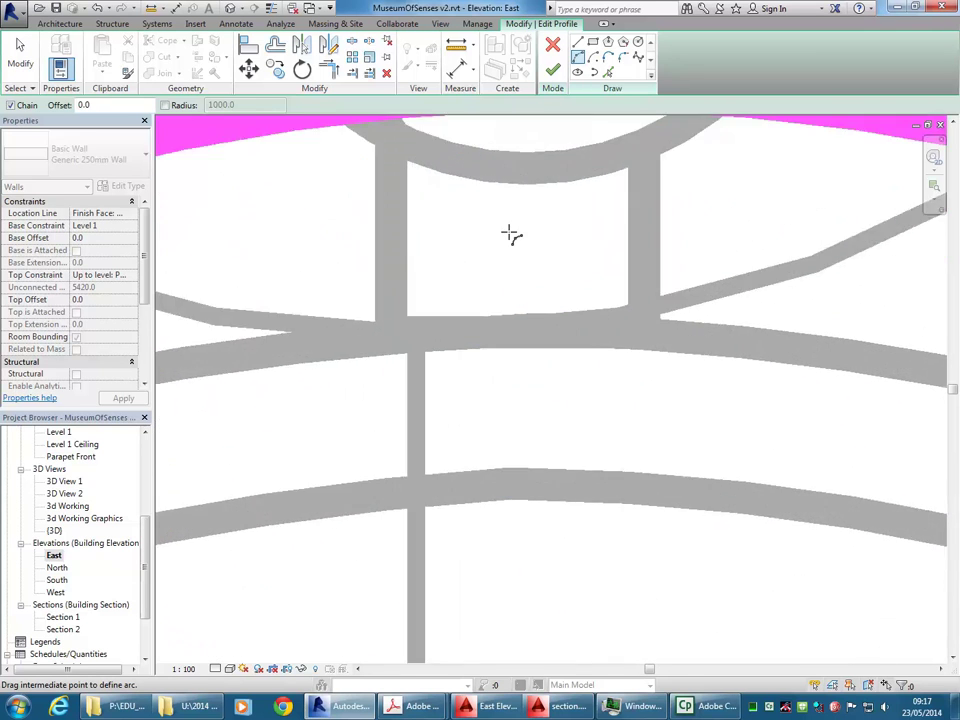
scroll(551, 380, "down", 3)
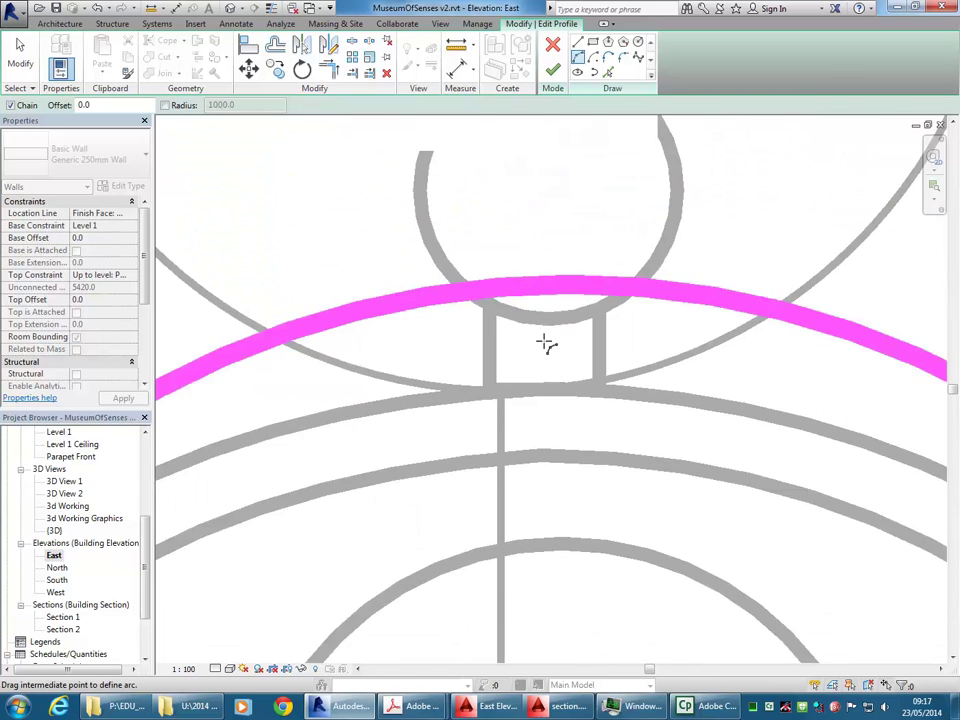
scroll(545, 343, "down", 2)
middle_click_drag(574, 514, 564, 438)
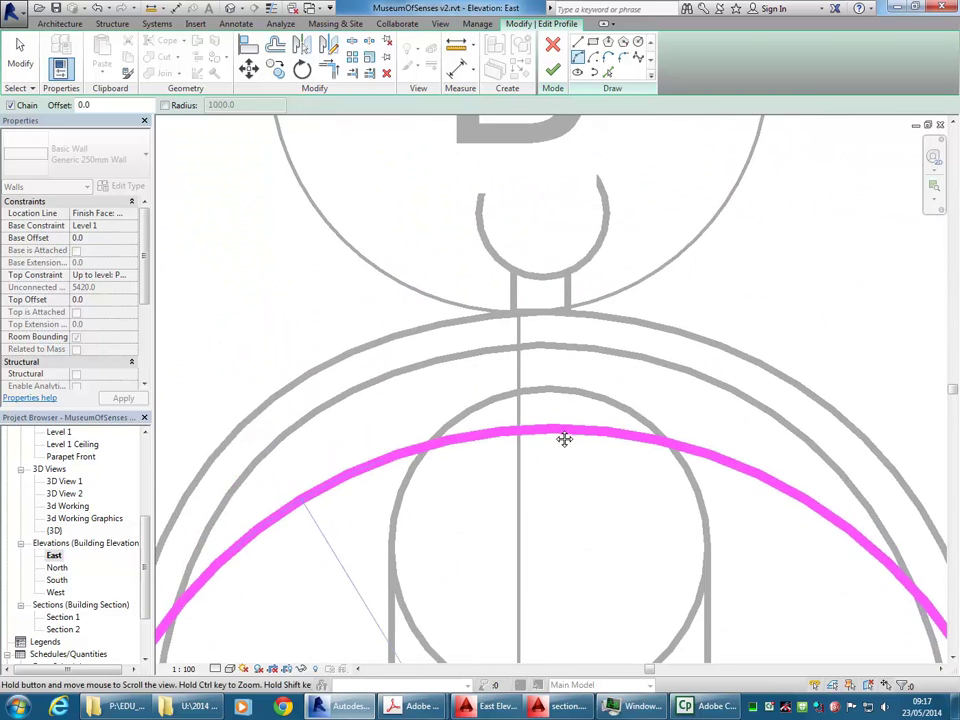
scroll(560, 400, "down", 2)
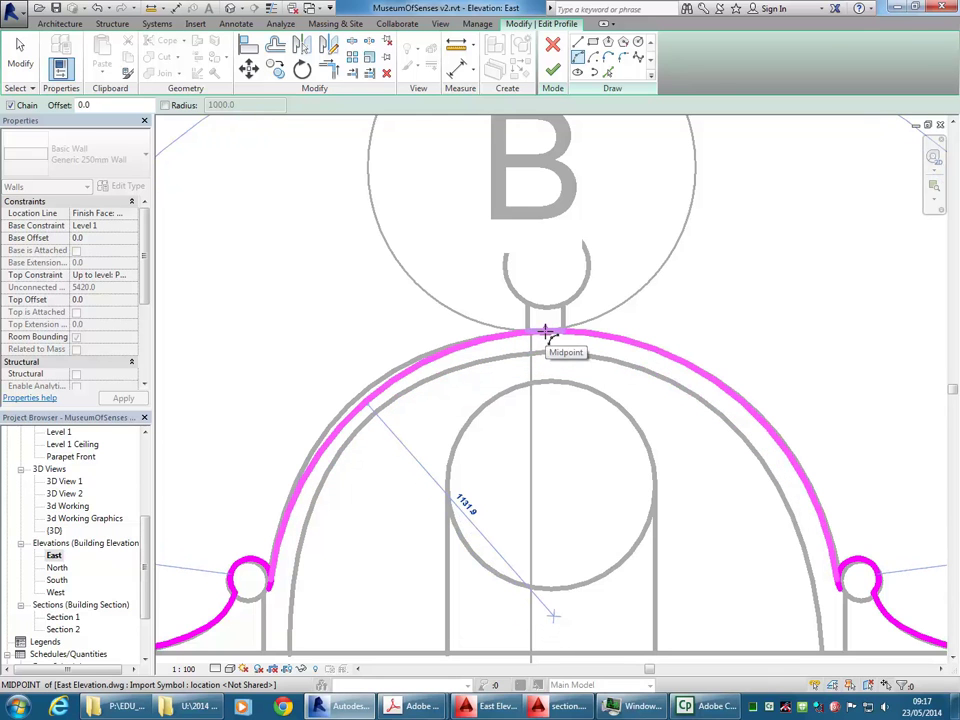
left_click(545, 331)
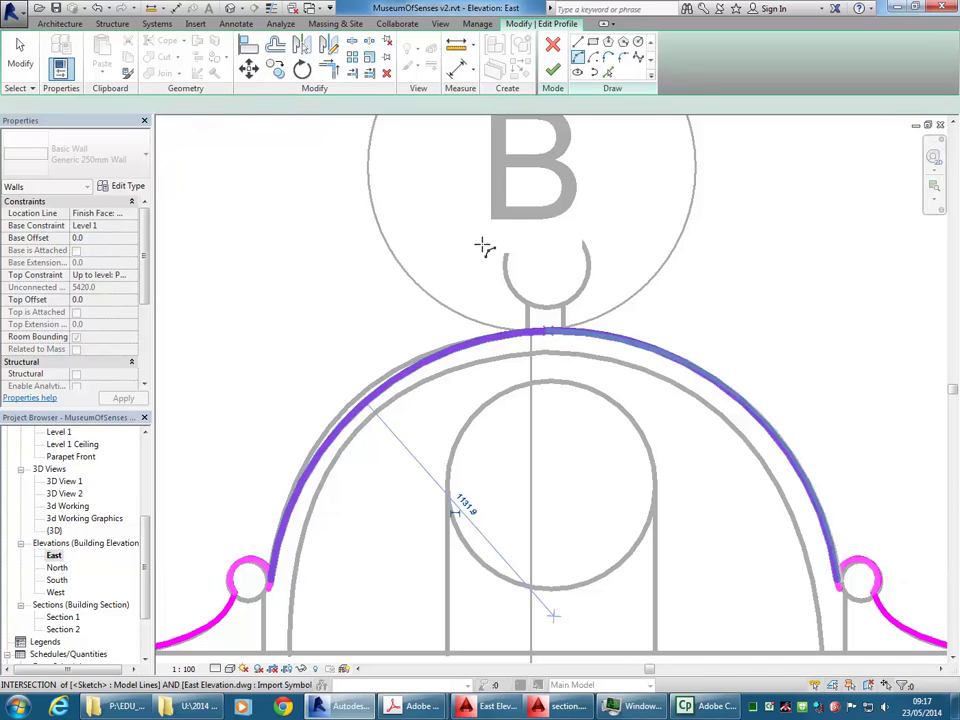
scroll(512, 279, "down", 2)
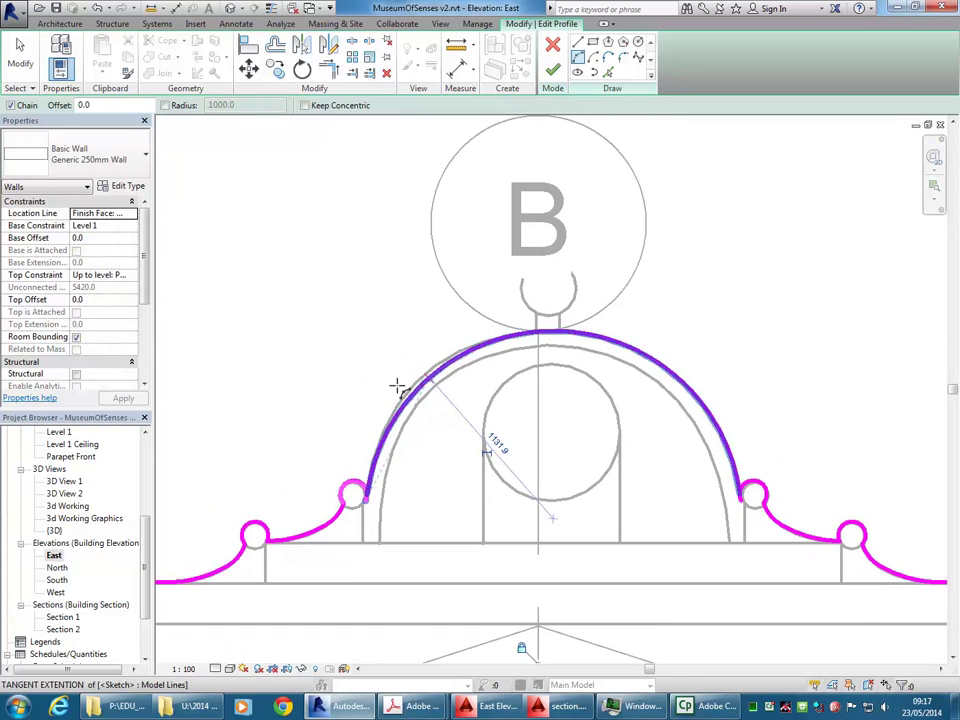
scroll(428, 335, "down", 1)
middle_click_drag(430, 331, 477, 284)
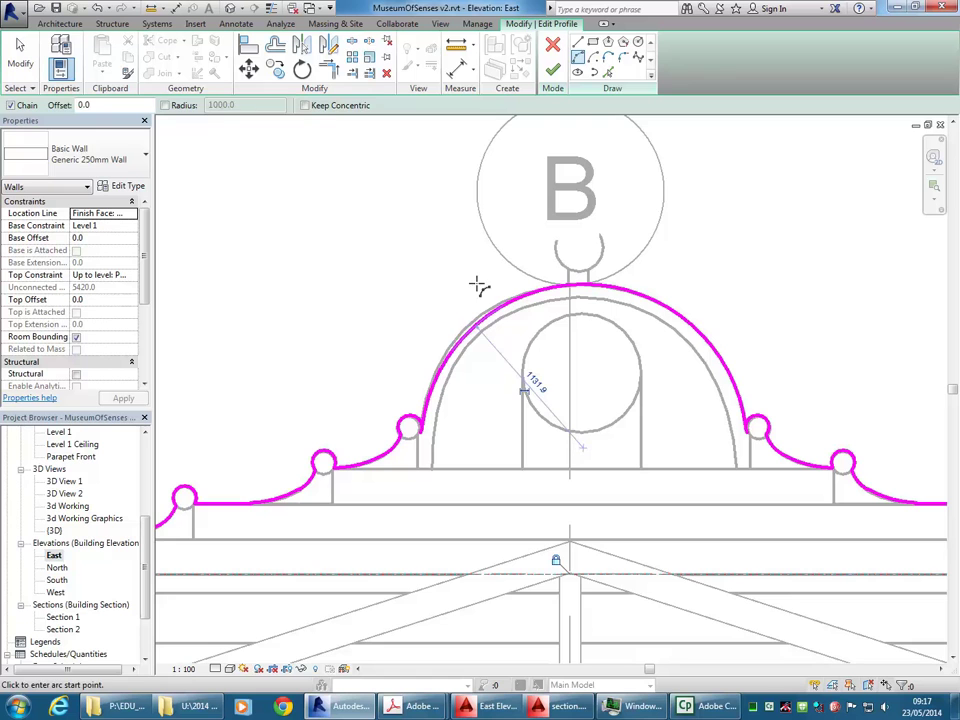
key("Escape")
key("Escape")
Trim the central arch arc and the uppermost ball arcs to meet at clean corners on each side.
left_click(329, 68)
scroll(437, 420, "up", 4)
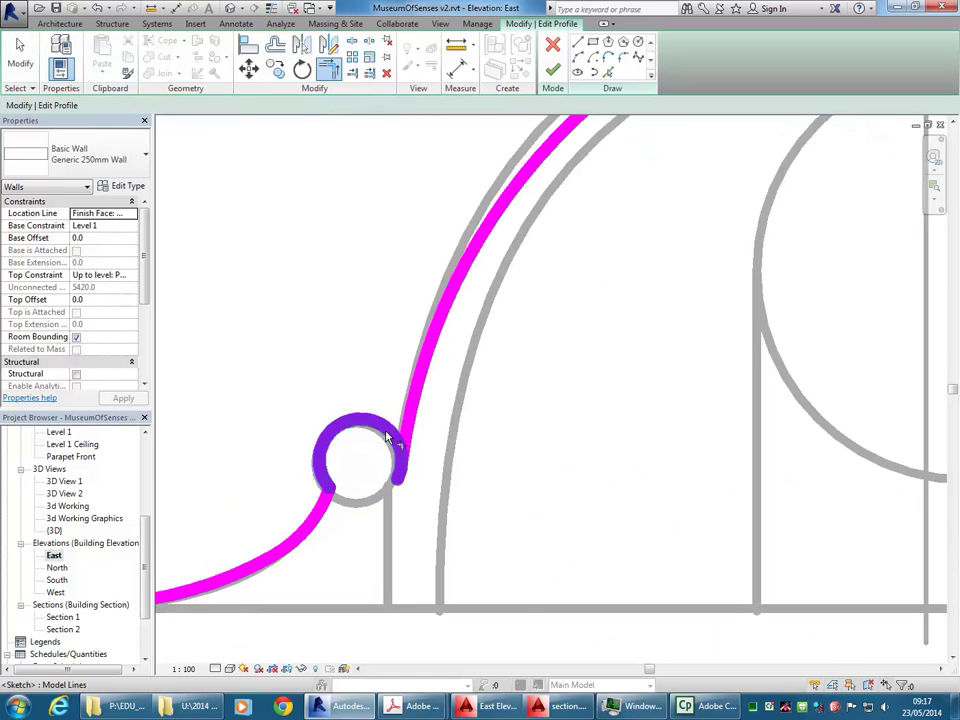
left_click(387, 433)
left_click(418, 394)
scroll(630, 430, "down", 2)
middle_click_drag(630, 432, 413, 429)
scroll(657, 398, "down", 1)
middle_click_drag(657, 398, 437, 403)
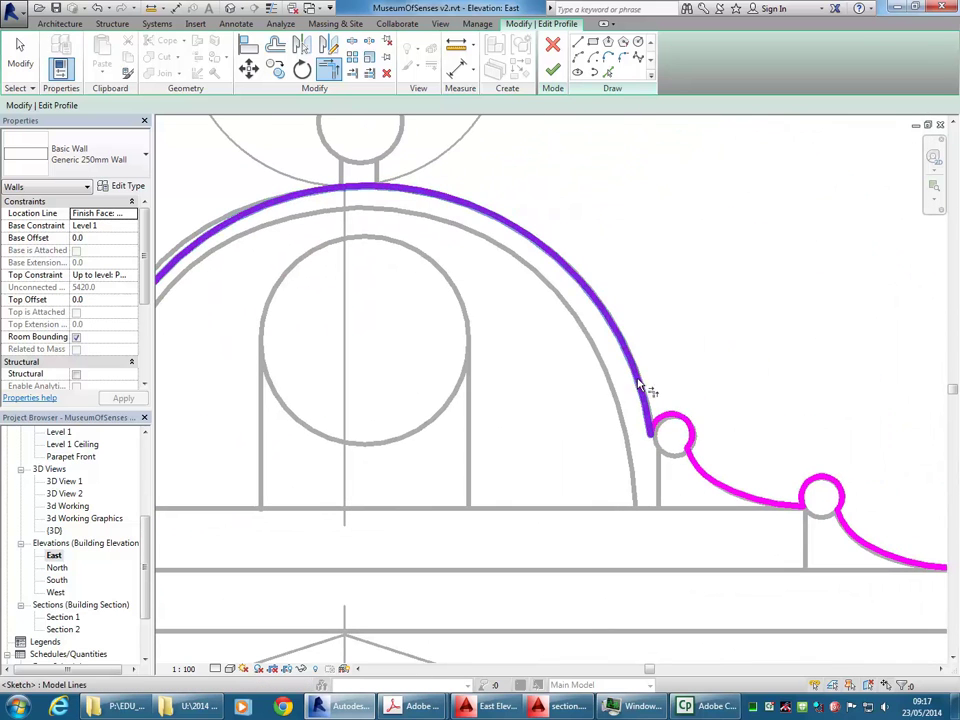
scroll(640, 388, "down", 4)
scroll(553, 387, "down", 2)
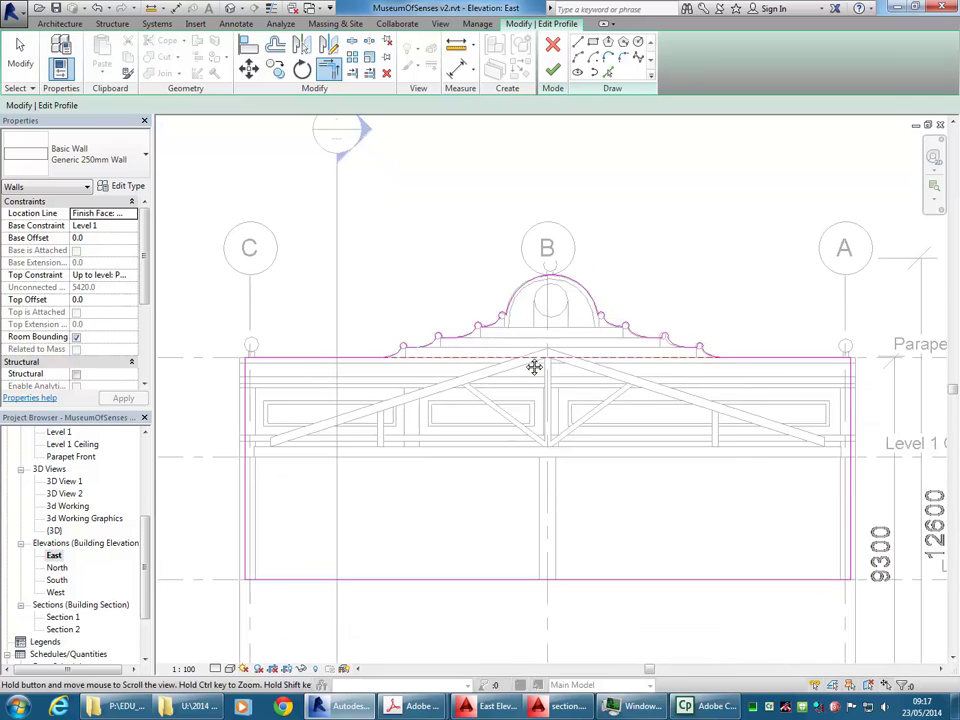
middle_click_drag(529, 426, 504, 388)
key("Escape")
Finish the wall profile edit and clear the wall selection.
middle_click_drag(426, 360, 464, 361)
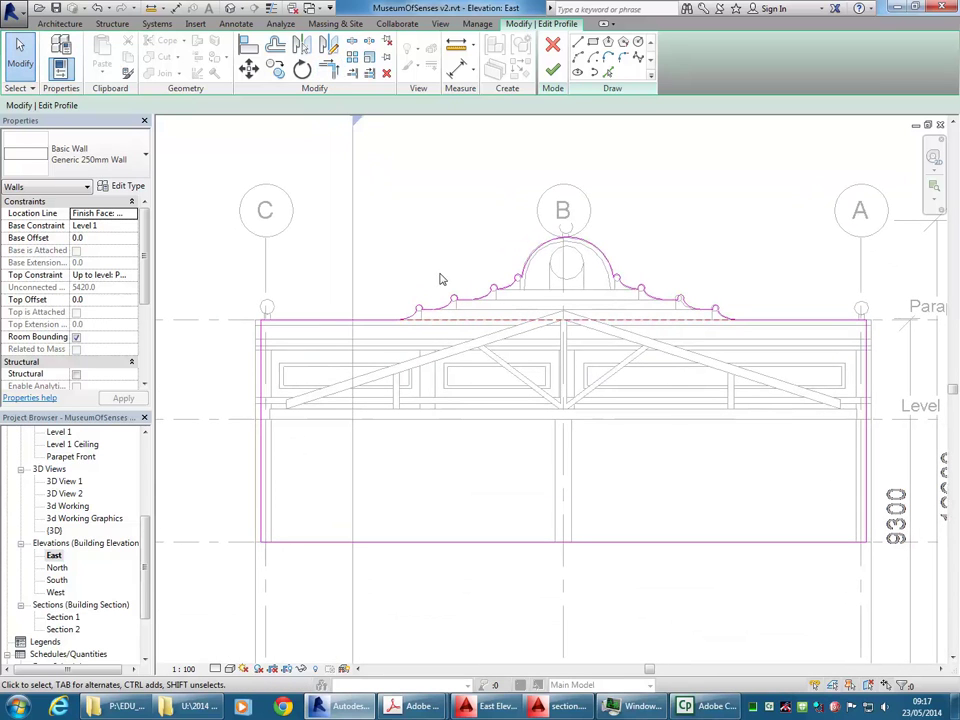
middle_click_drag(578, 430, 537, 460)
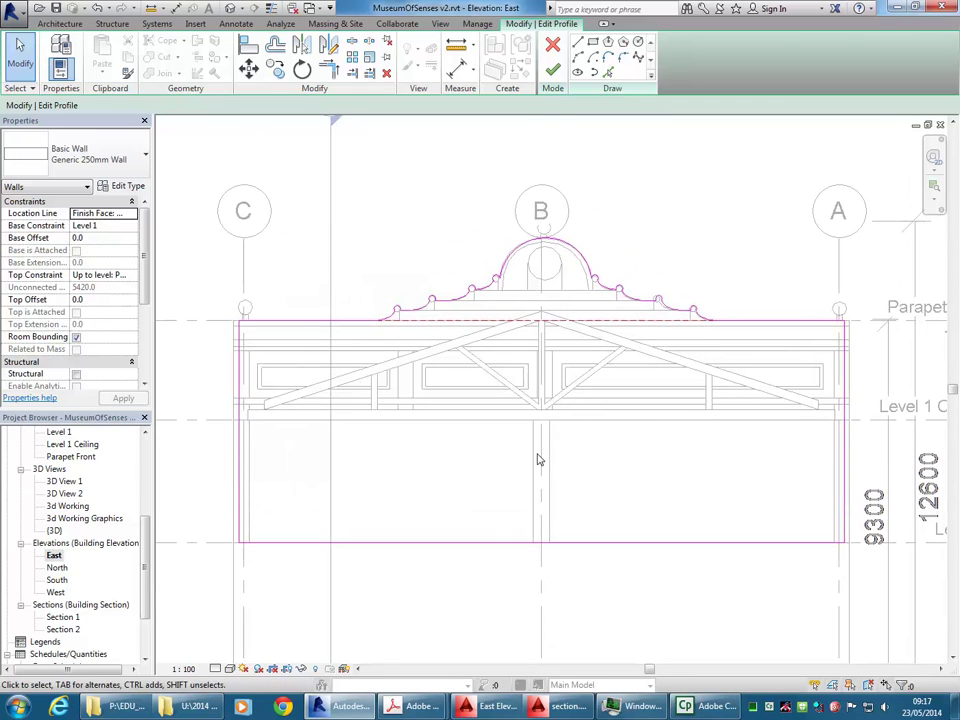
left_click(552, 70)
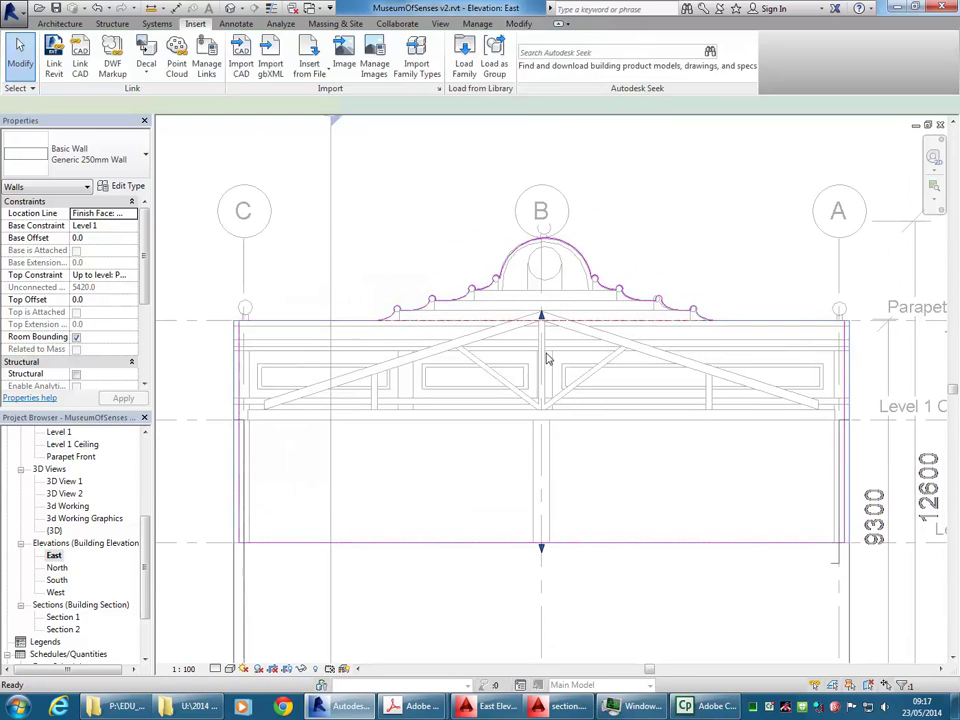
left_click(404, 183)
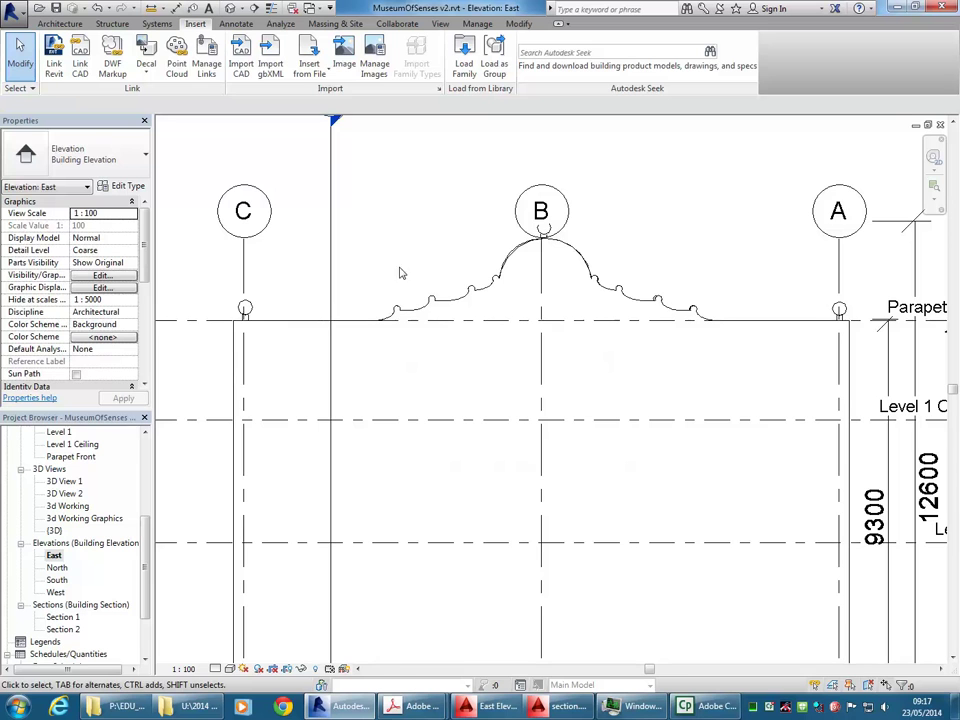
Examine the reshaped east wall in the default 3D view and its parapet around grid B in the East elevation.
left_click(230, 8)
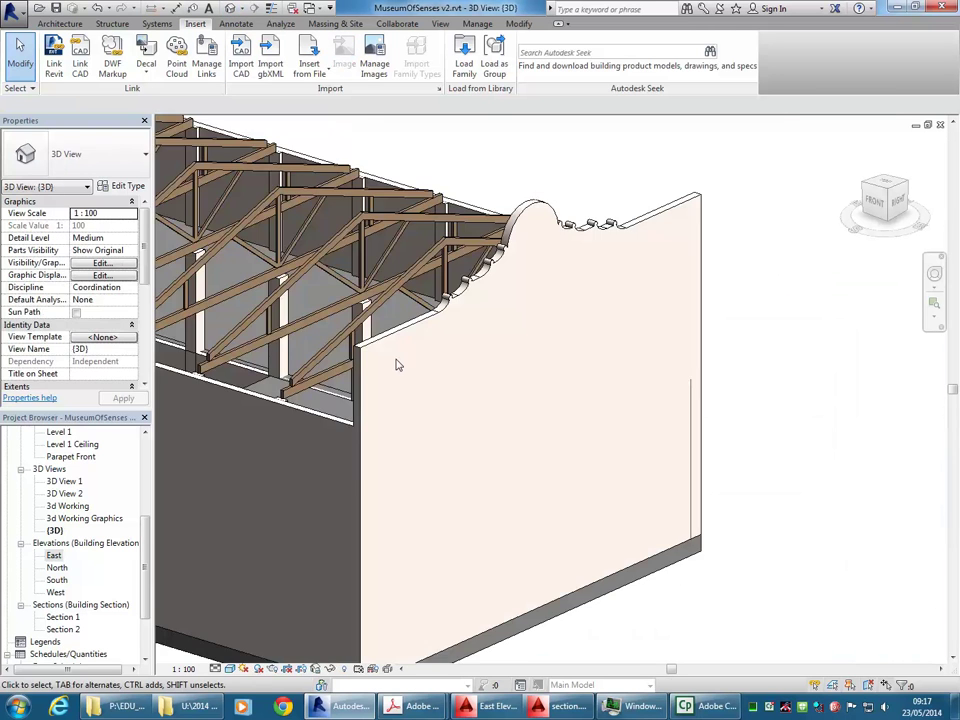
mouse_move(517, 379)
middle_mouse_down()
mouse_move(538, 387)
mouse_move(536, 371)
mouse_move(521, 367)
middle_mouse_up()
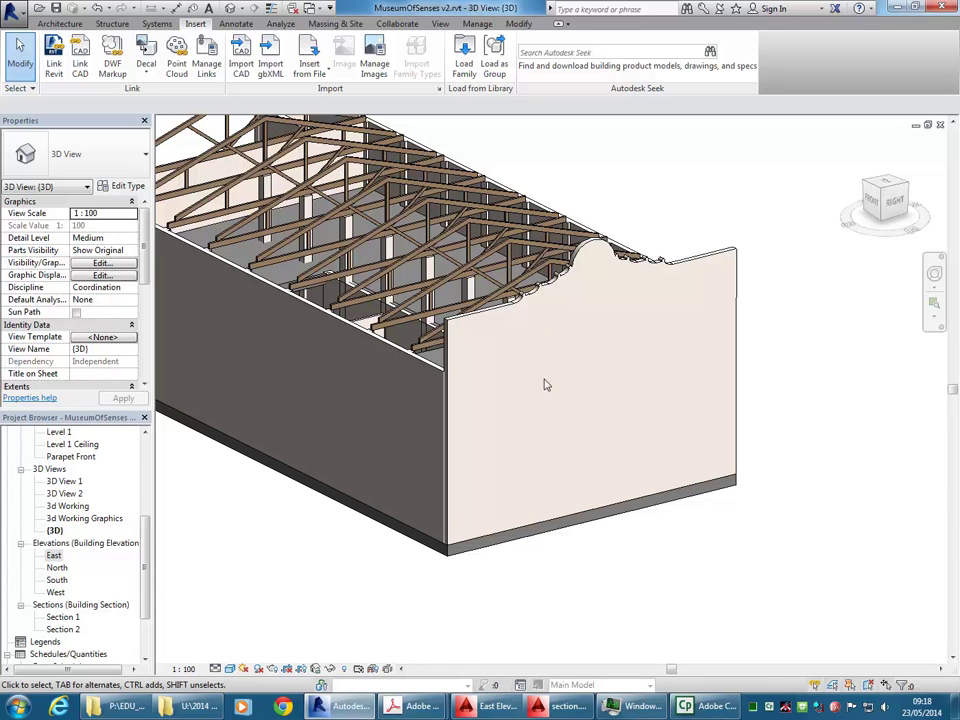
double_click(53, 555)
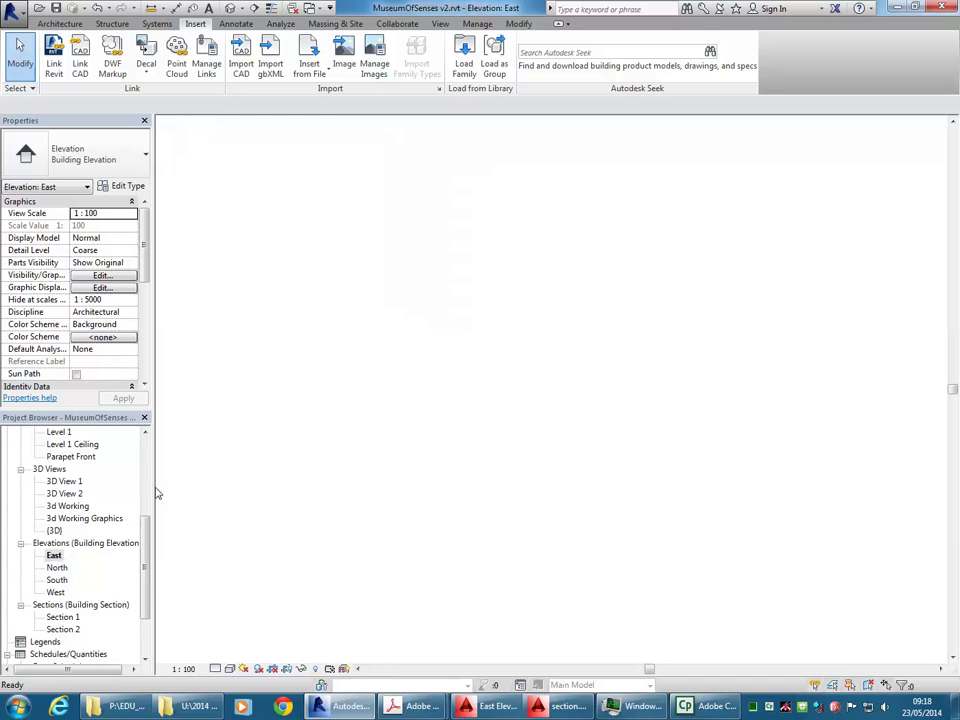
scroll(473, 342, "down", 1)
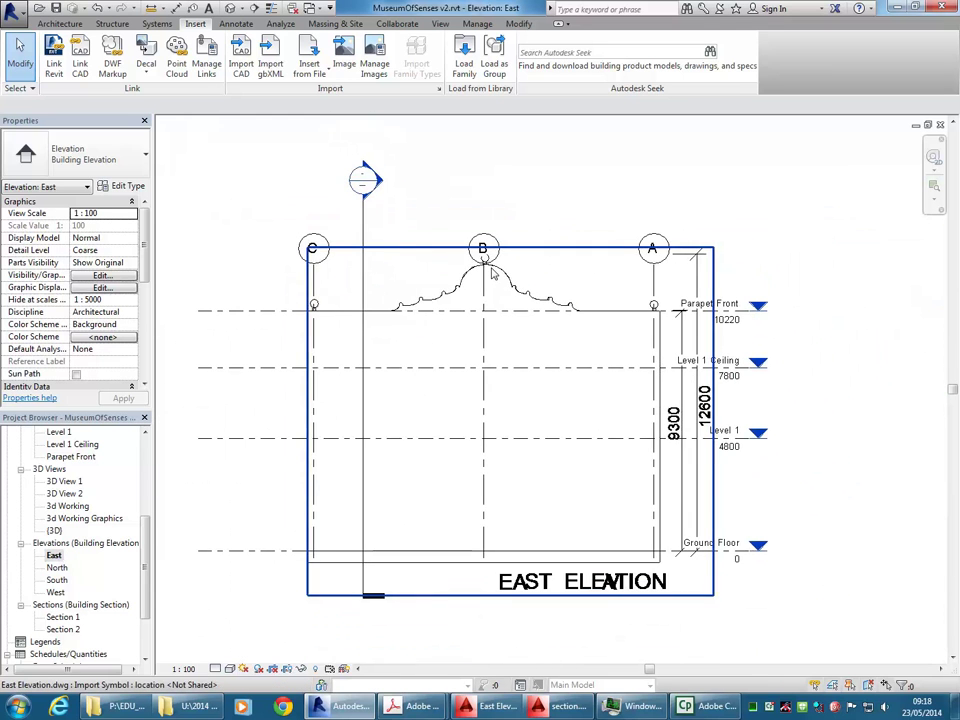
scroll(445, 259, "up", 5)
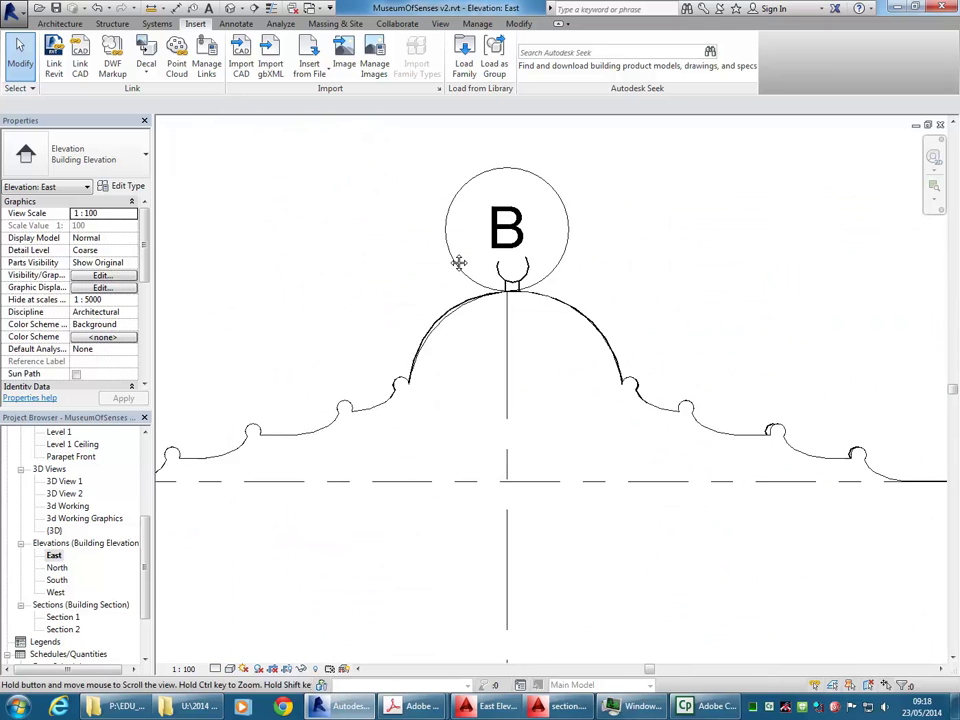
Compare the imported East Elevation drawing with the reshaped parapet across the whole facade, leaving the import deselected.
left_click(497, 288)
scroll(500, 283, "down", 5)
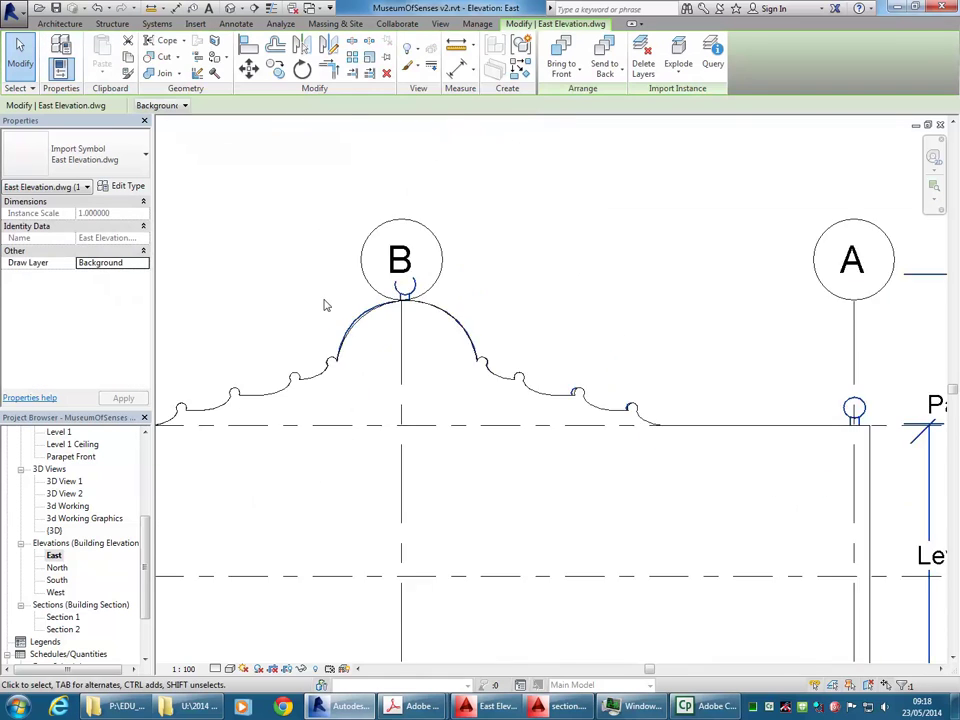
middle_click_drag(454, 287, 433, 277)
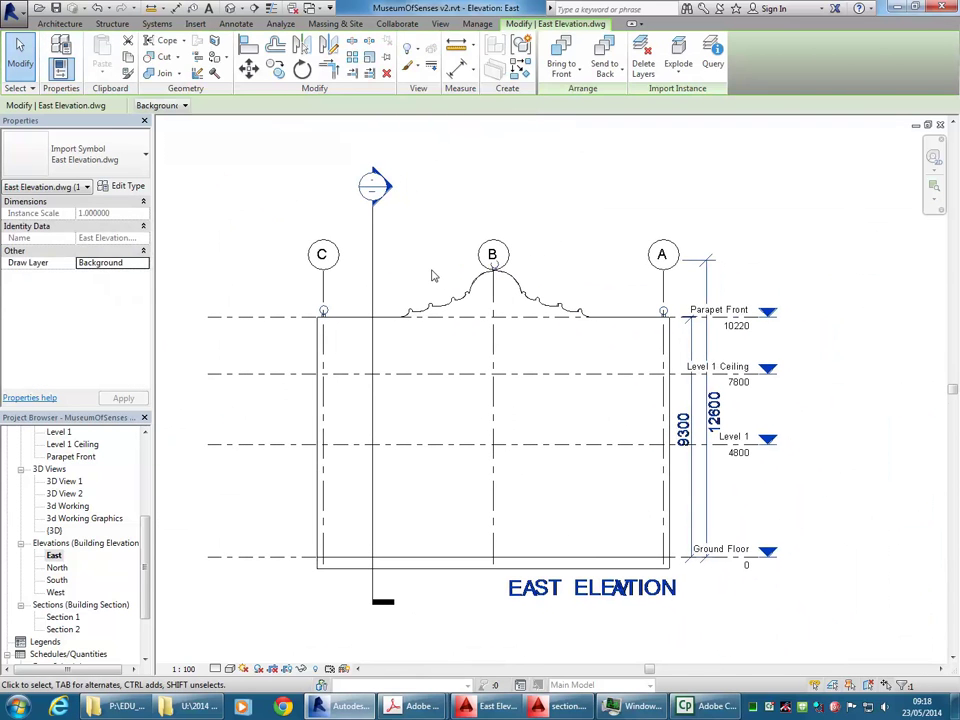
key("Escape")
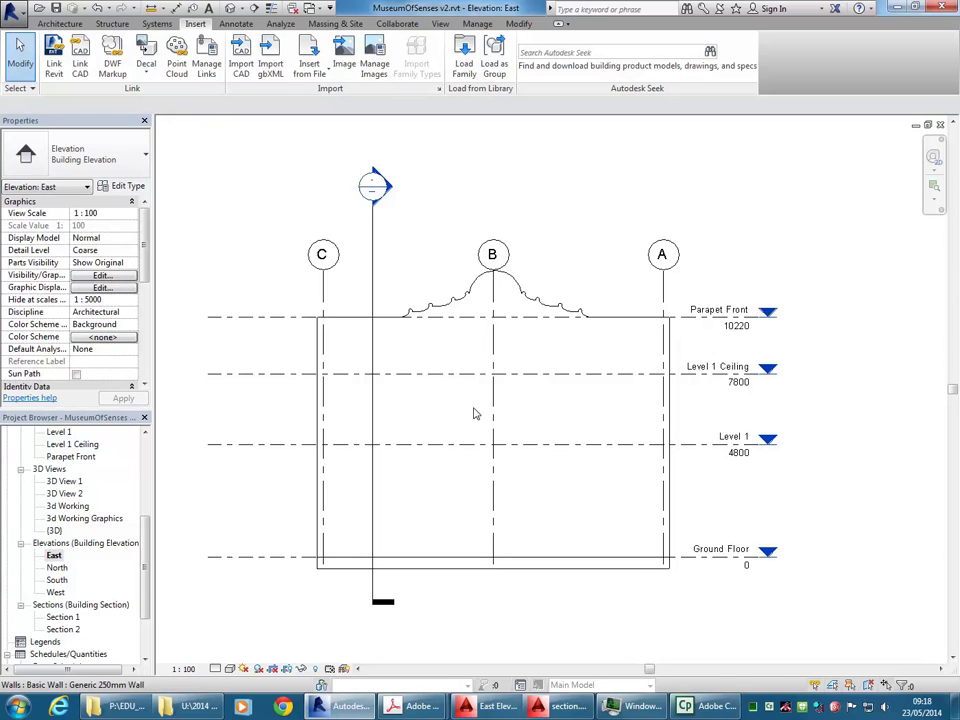
Look over the facade's rectangular panels in East Elevation.dwg in AutoCAD, and return to the East elevation in Revit.
left_click(487, 709)
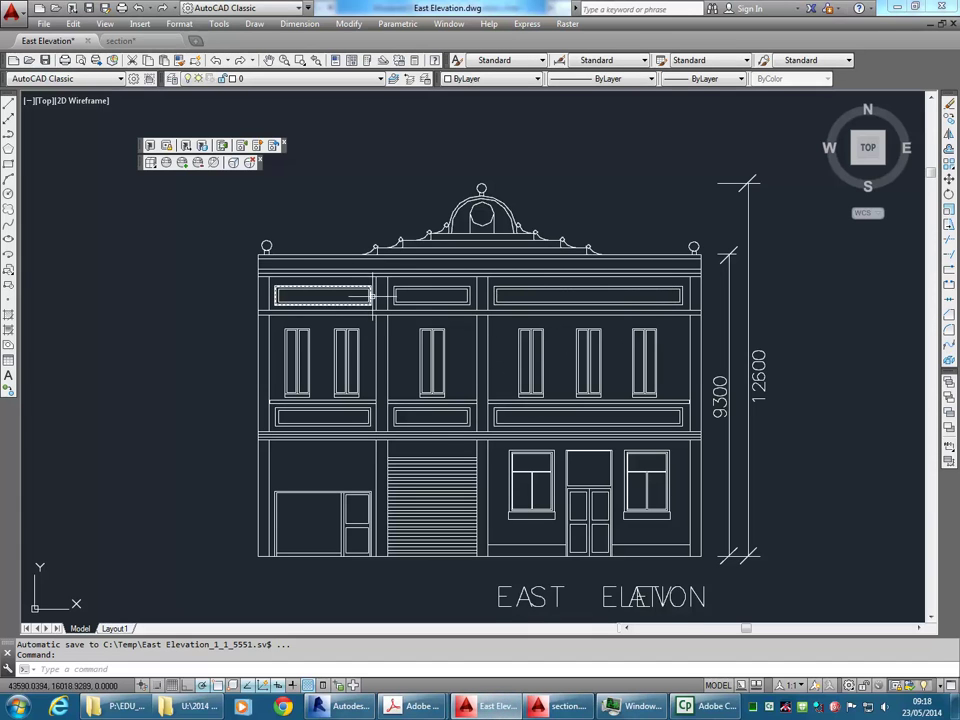
mouse_move(372, 296)
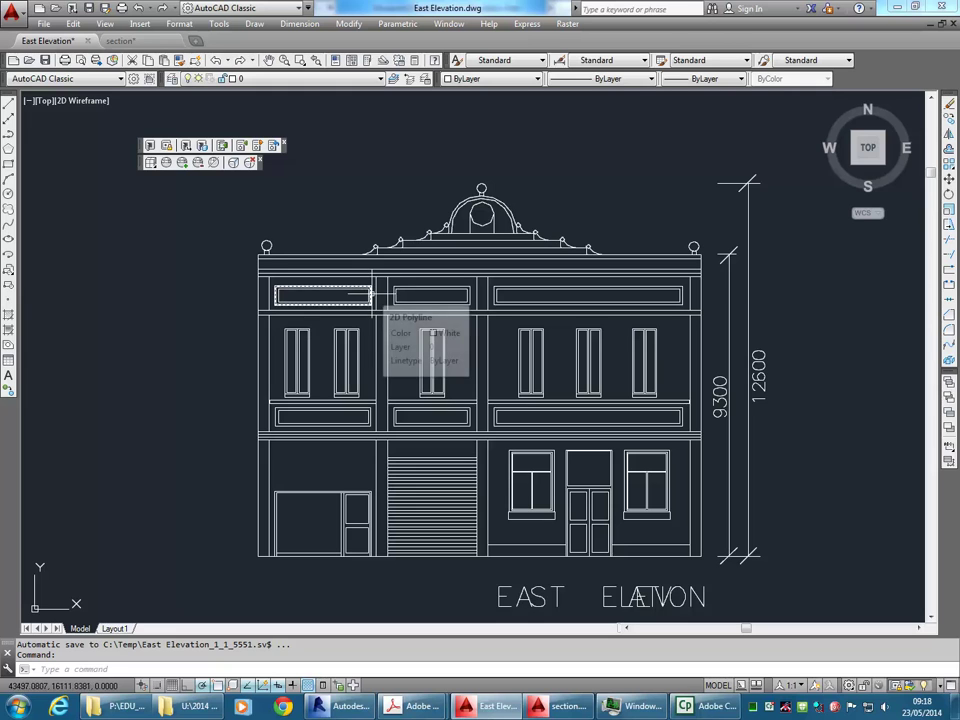
left_click(345, 707)
middle_click_drag(349, 323, 313, 321)
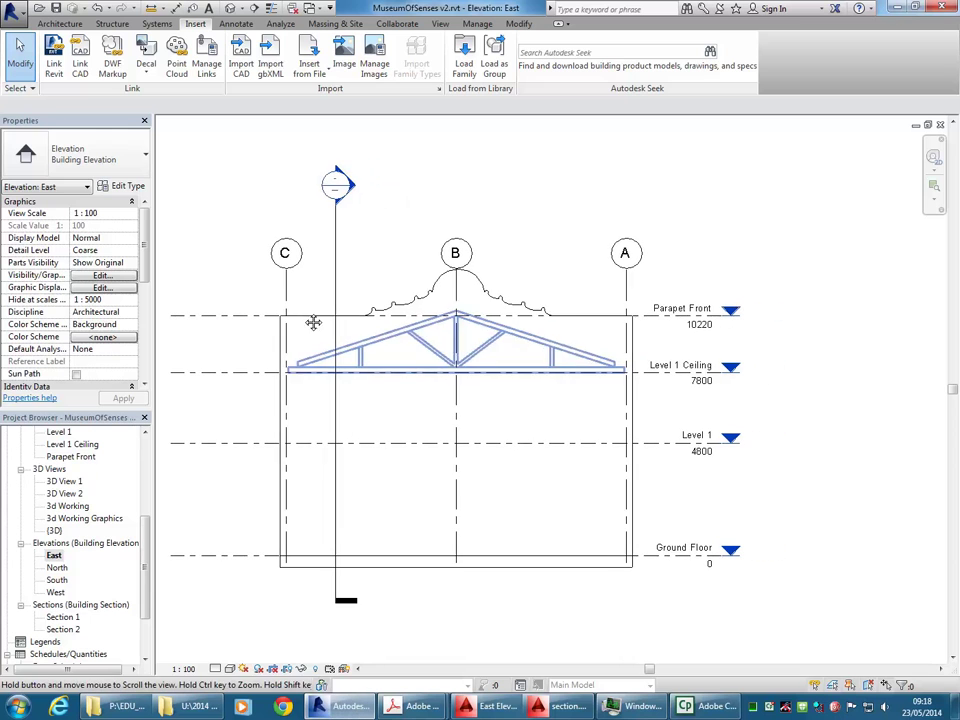
Draw a 6000 by 700 mm detail-line rectangle in Thin Lines below the parapet, between grids C and B.
left_click(235, 24)
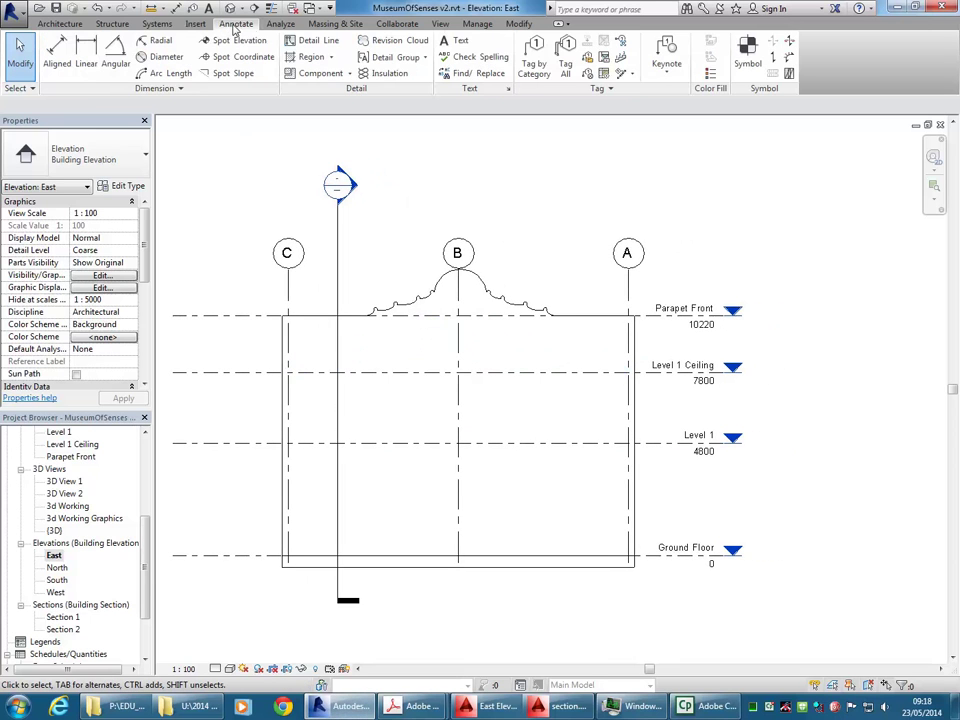
left_click(311, 42)
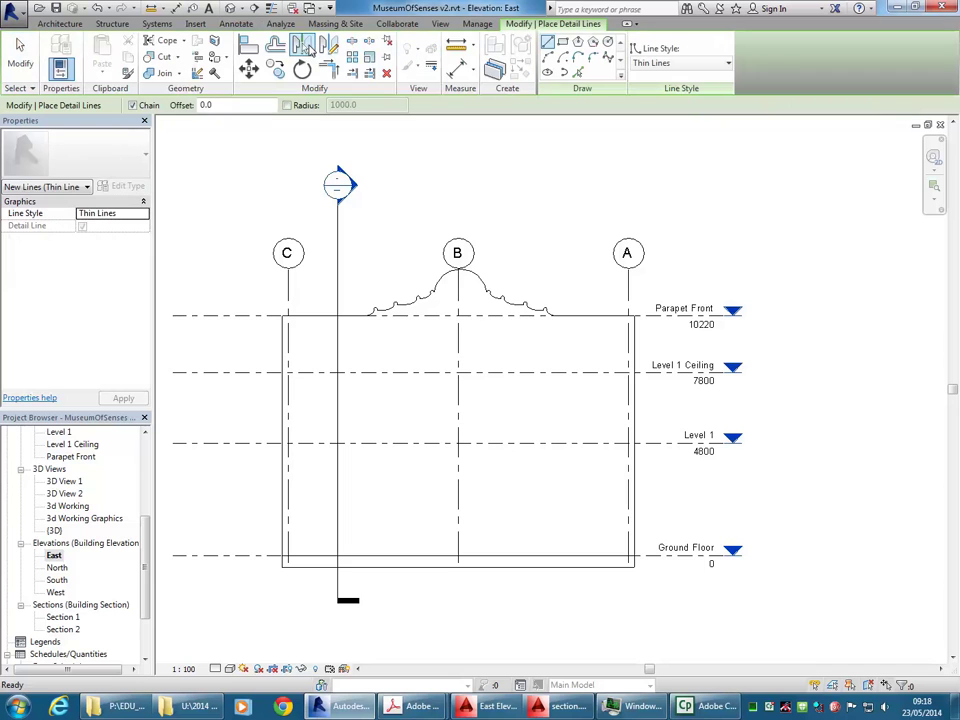
left_click(565, 44)
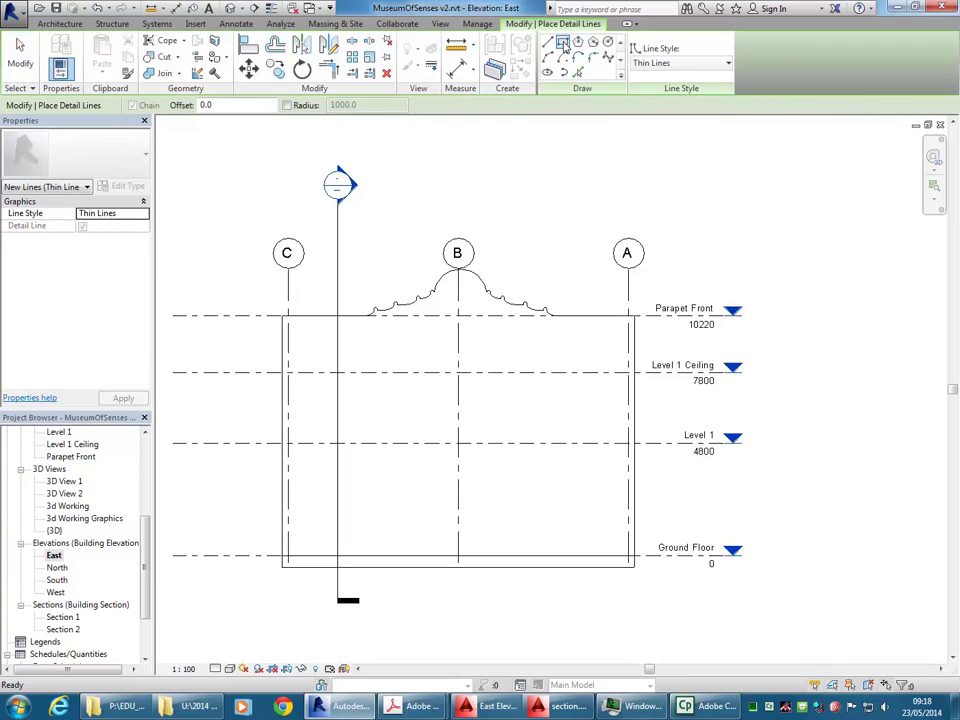
left_click(301, 332)
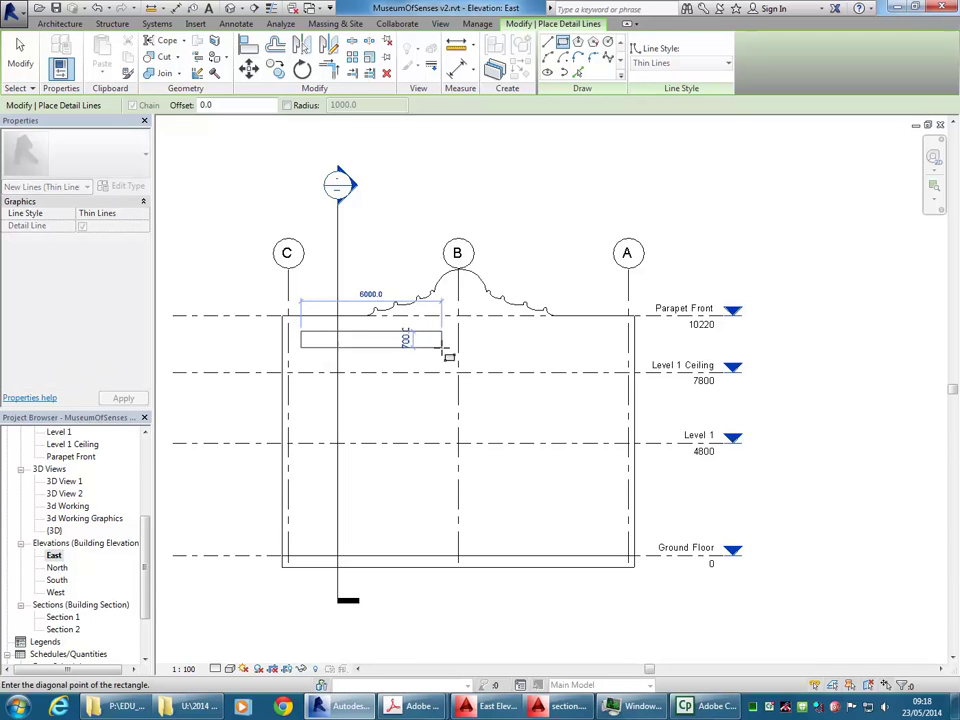
left_click(441, 347)
Draw a larger rectangle in the Medium Lines style around the thin rectangle, and finish placing detail lines.
left_click(676, 65)
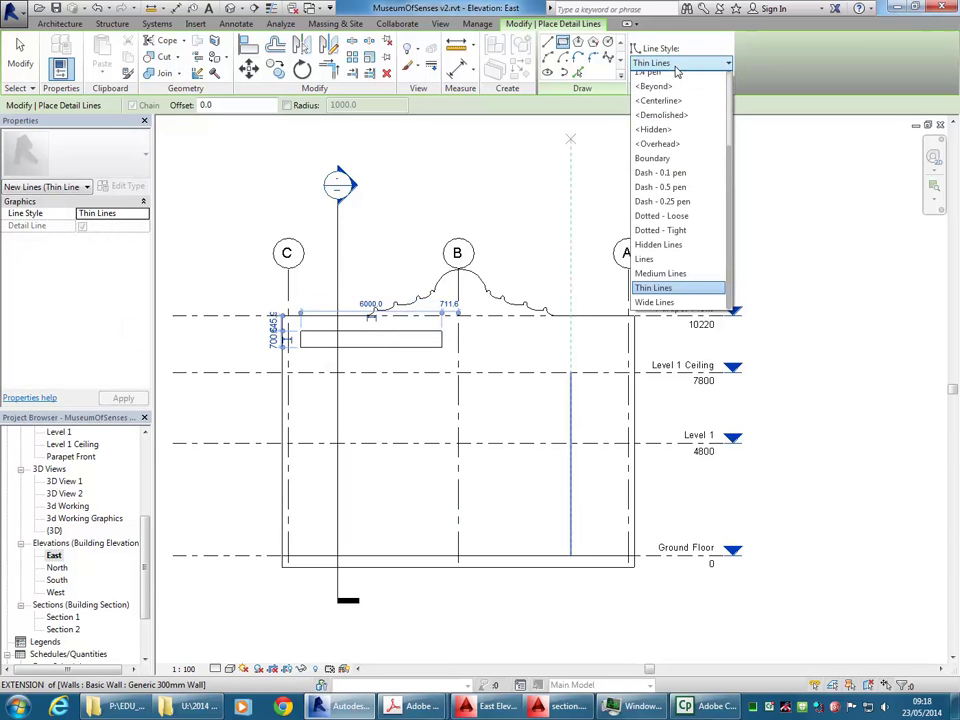
left_click(660, 280)
scroll(318, 325, "up", 5)
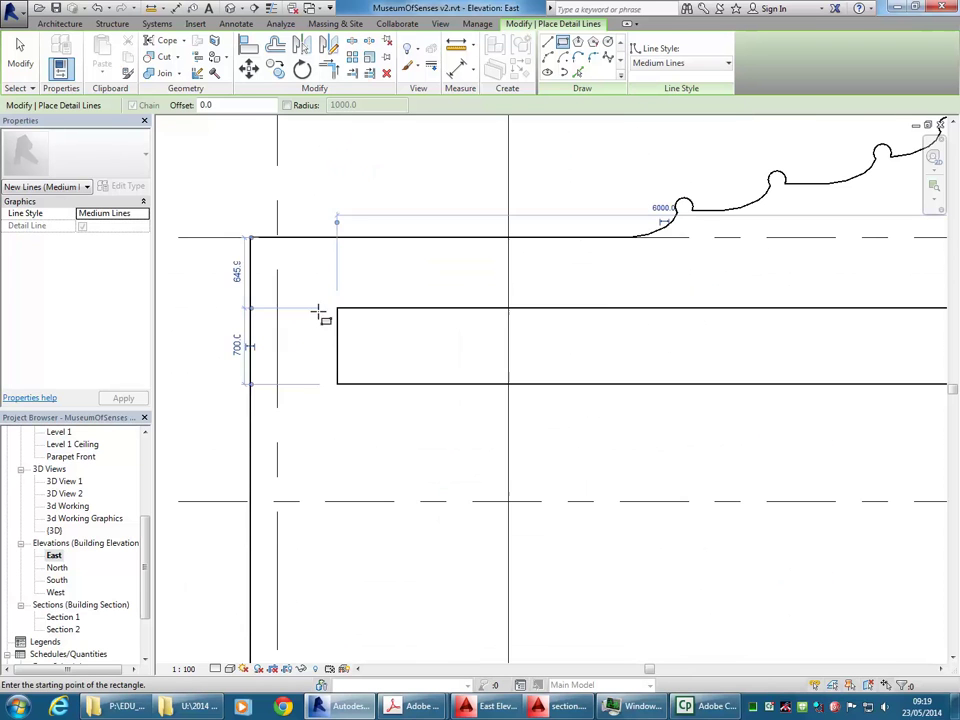
left_click(321, 285)
scroll(560, 345, "down", 2)
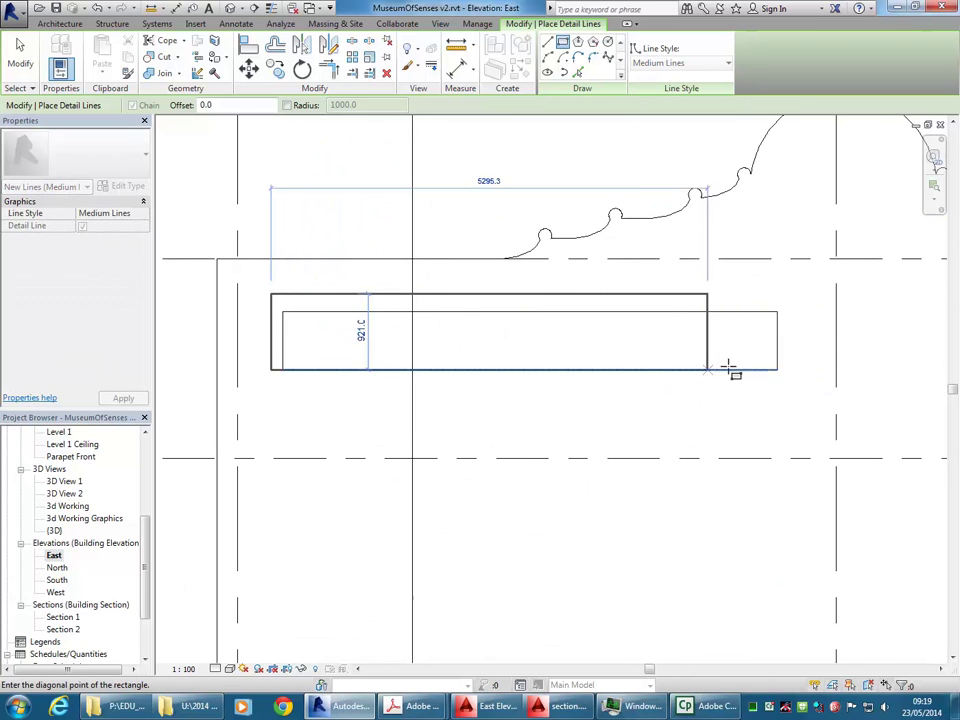
left_click(787, 391)
key("Escape")
key("Escape")
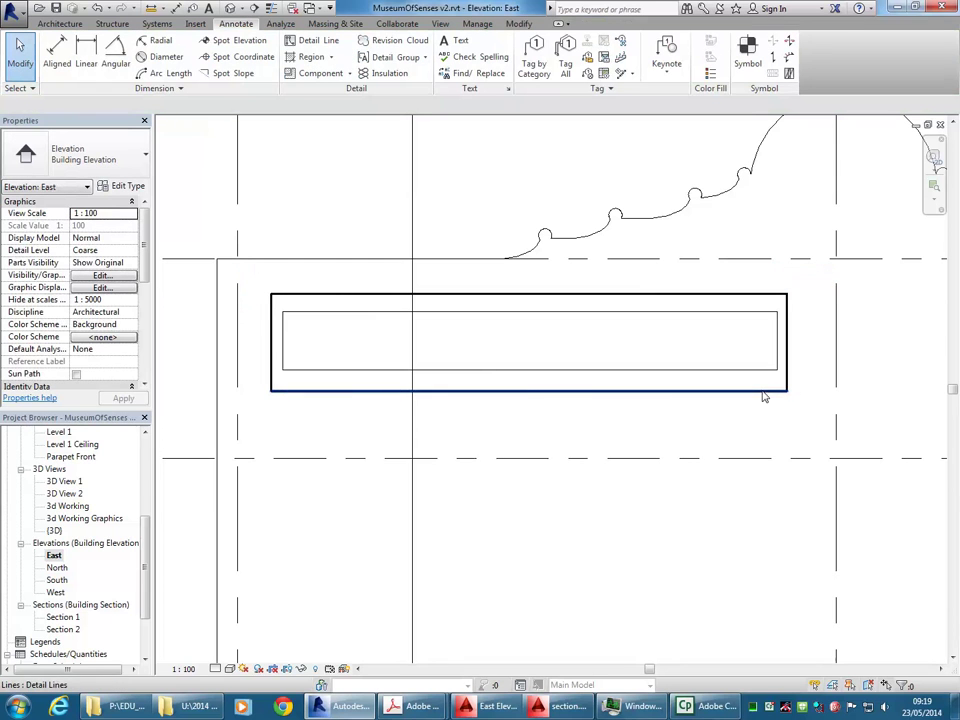
Delete both detail-line rectangles below the parapet between grids C and B.
scroll(255, 280, "down", 3)
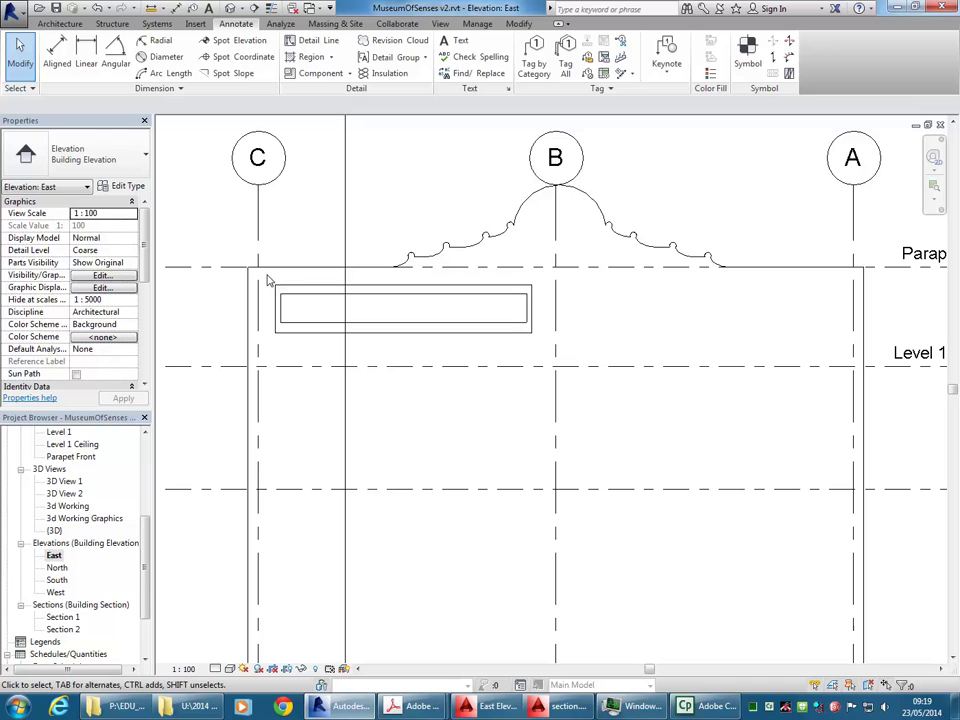
left_click_drag(268, 281, 543, 347)
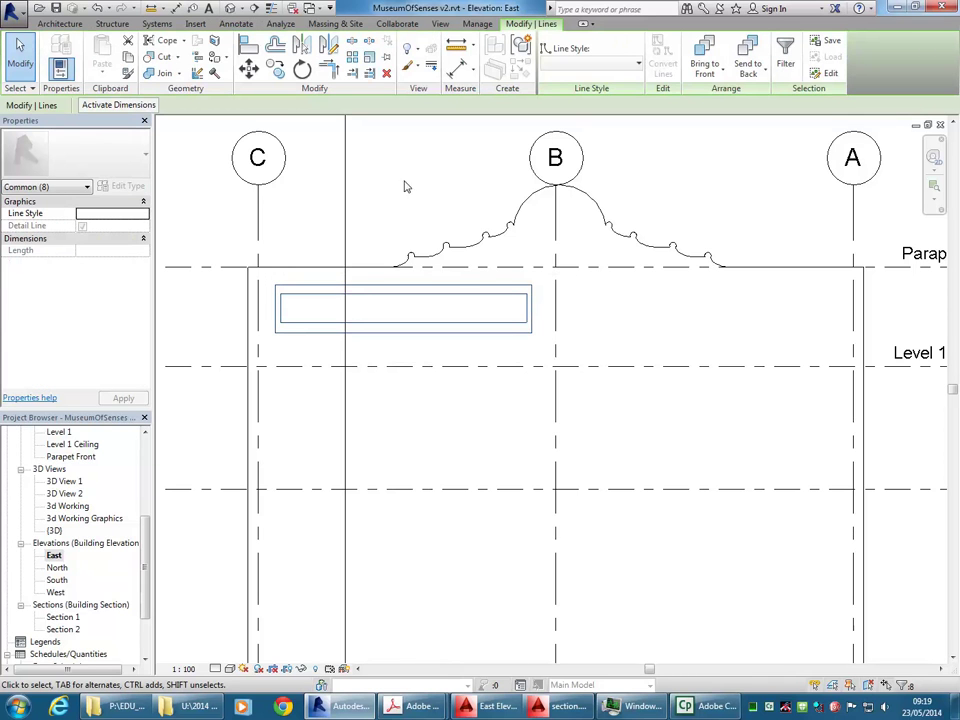
middle_click_drag(405, 186, 380, 207)
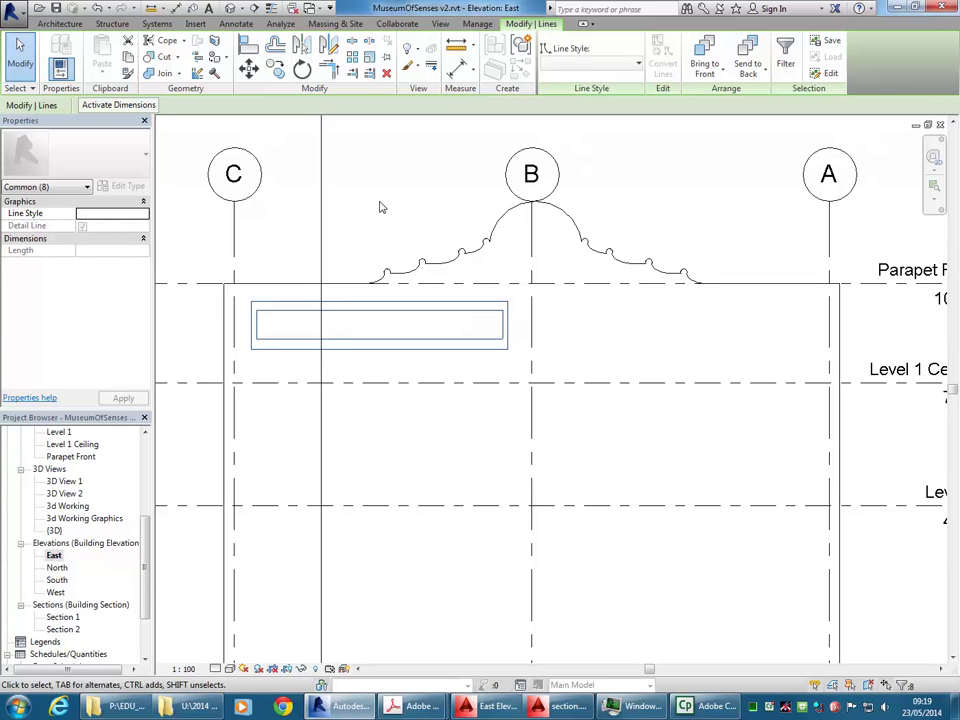
key("Delete")
scroll(380, 207, "down", 2)
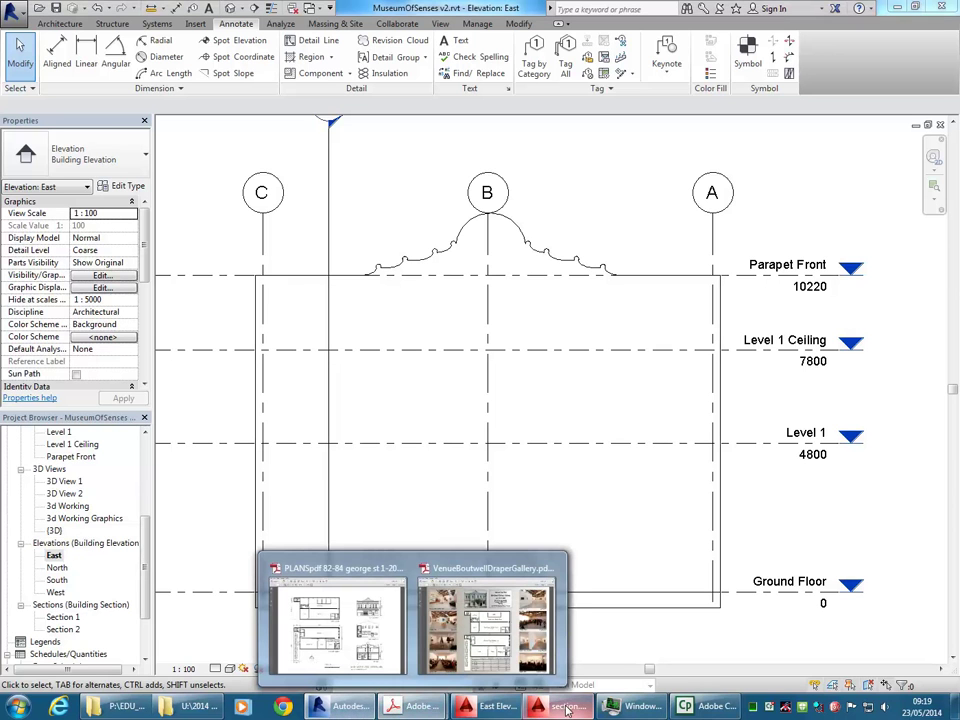
Consult the West Elevation in the building plans PDF in Adobe Acrobat, and open the West elevation view in Revit.
left_click(335, 618)
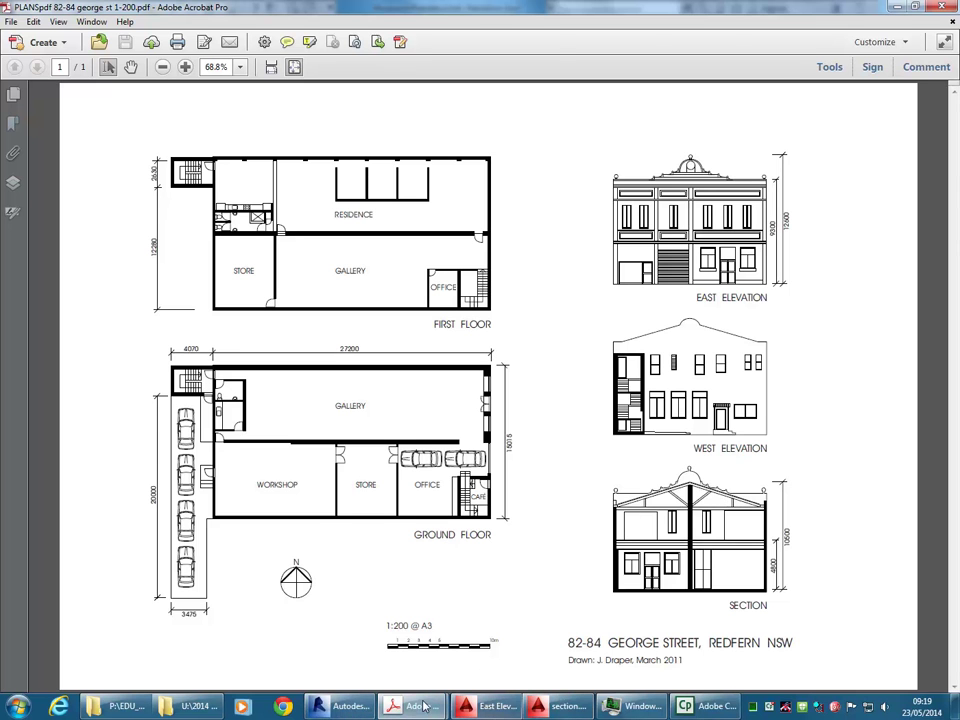
left_click(345, 706)
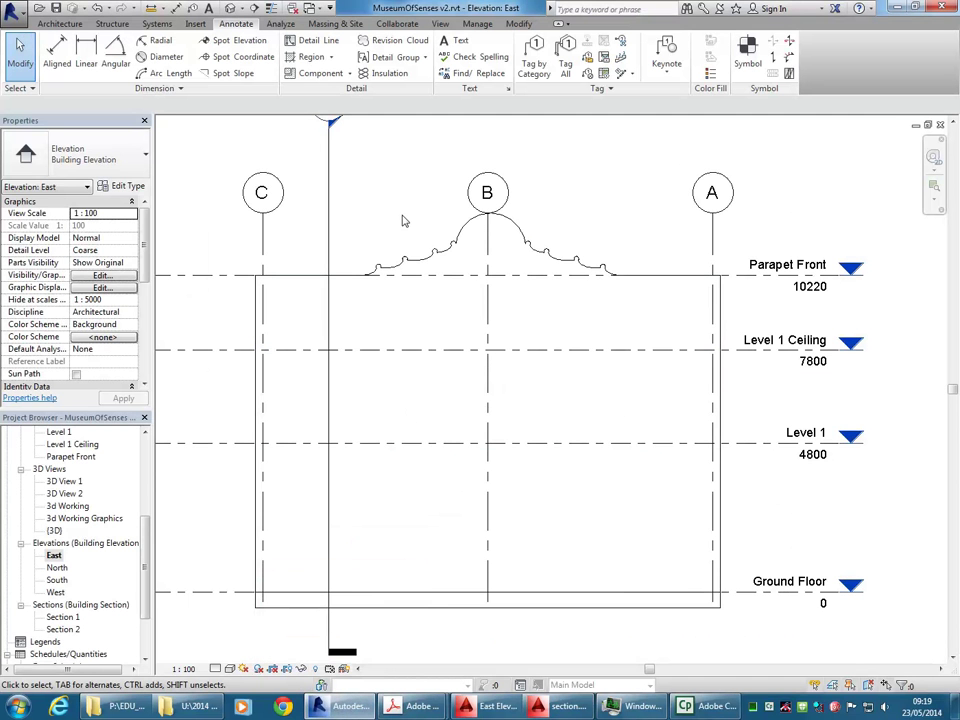
double_click(55, 592)
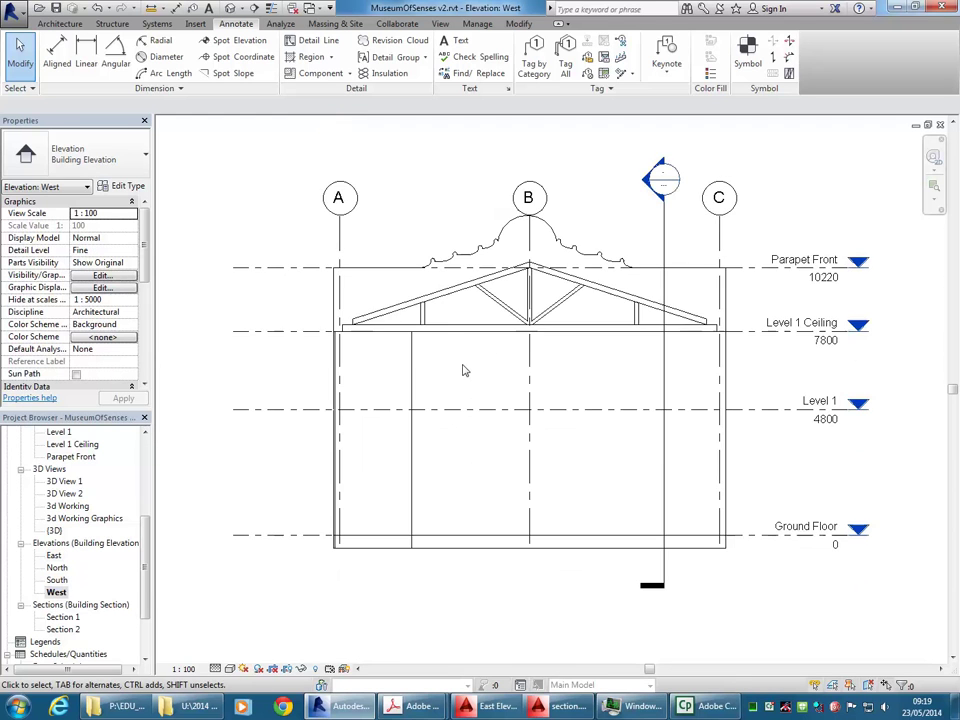
middle_click_drag(499, 392, 476, 410)
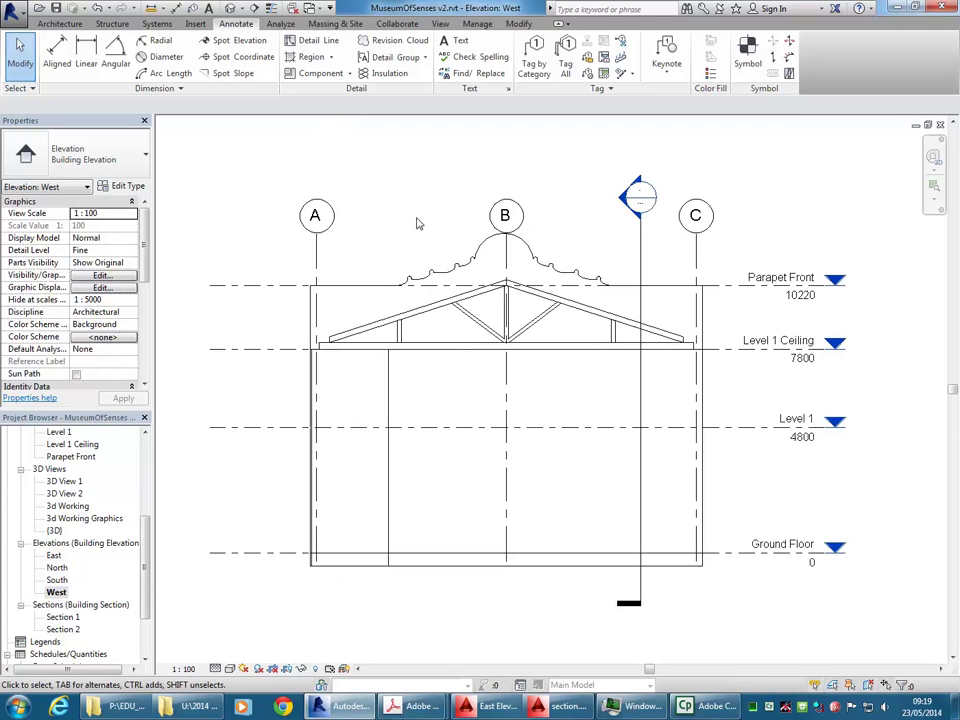
Import West Elevation.dwg into the West elevation, for the current view only, in millimetres and positioned centre to centre.
left_click(195, 24)
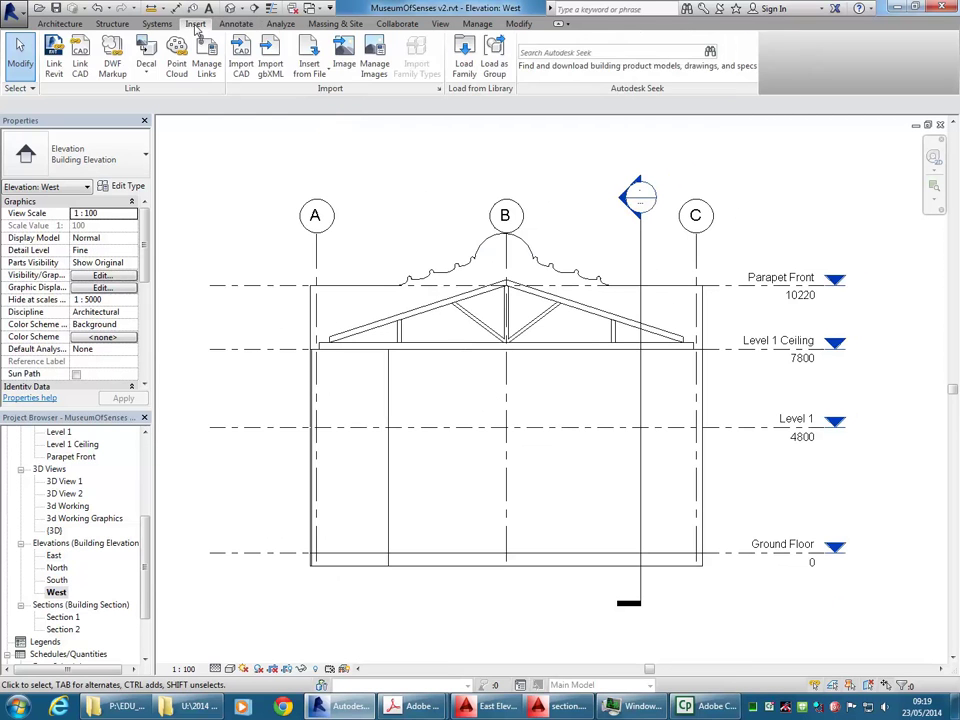
left_click(241, 58)
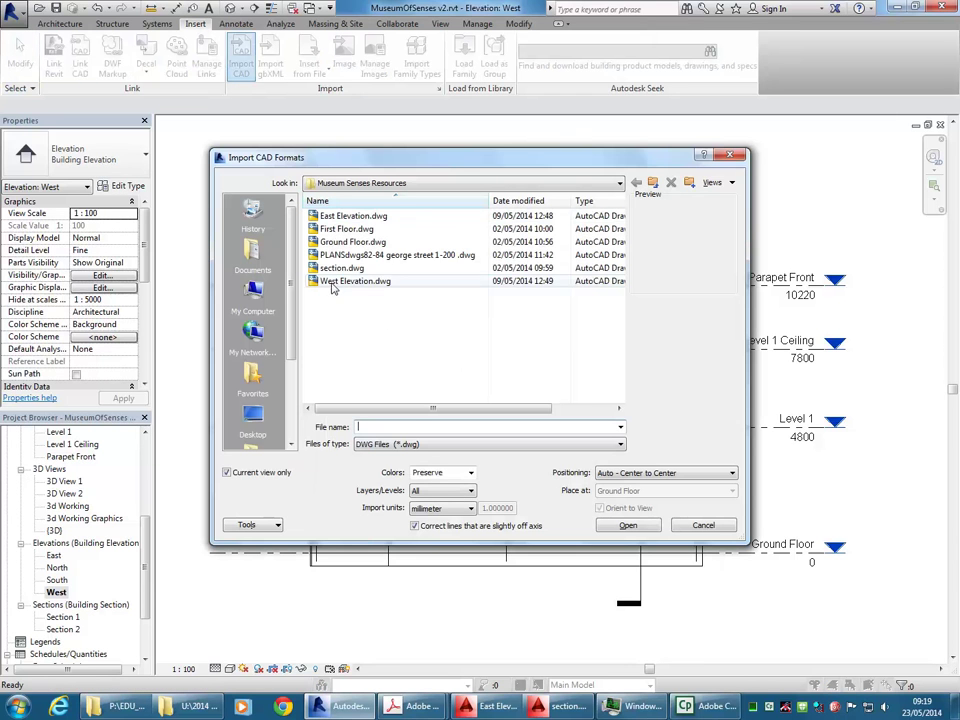
left_click(352, 281)
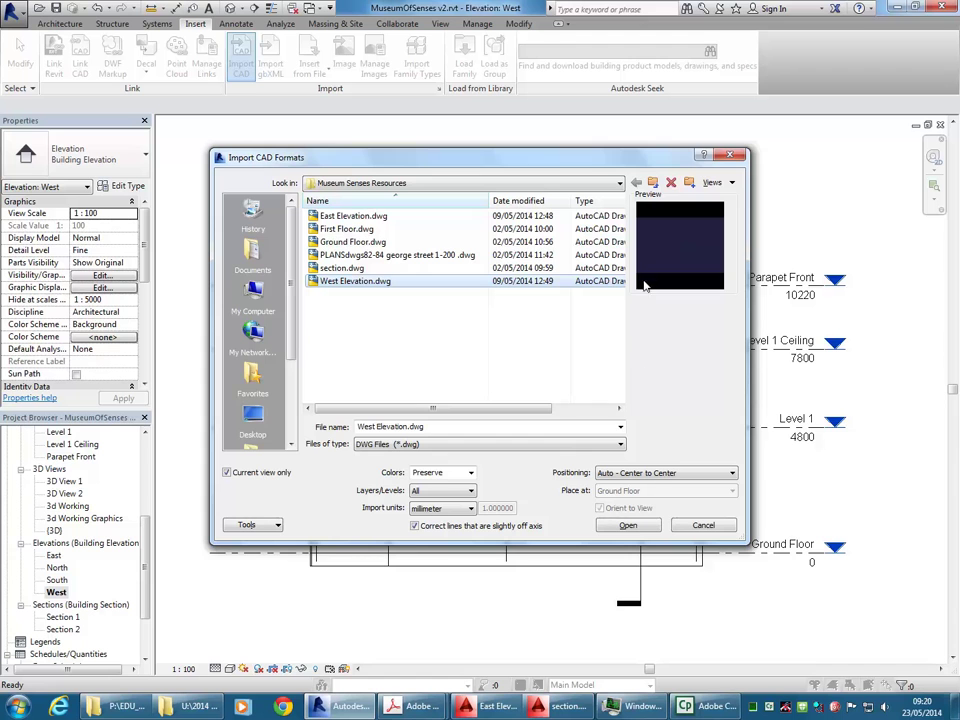
left_click(630, 526)
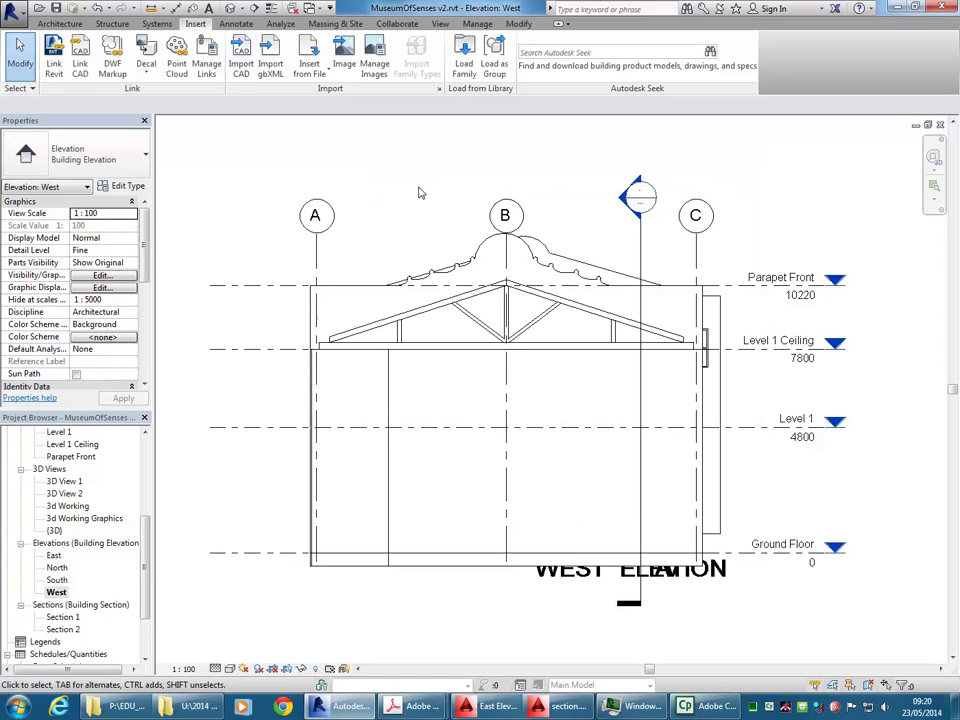
Move the imported West Elevation drawing so its base corner near grid C meets the floor's top outer corner at Ground Floor, and deselect it.
middle_click_drag(418, 191, 429, 262)
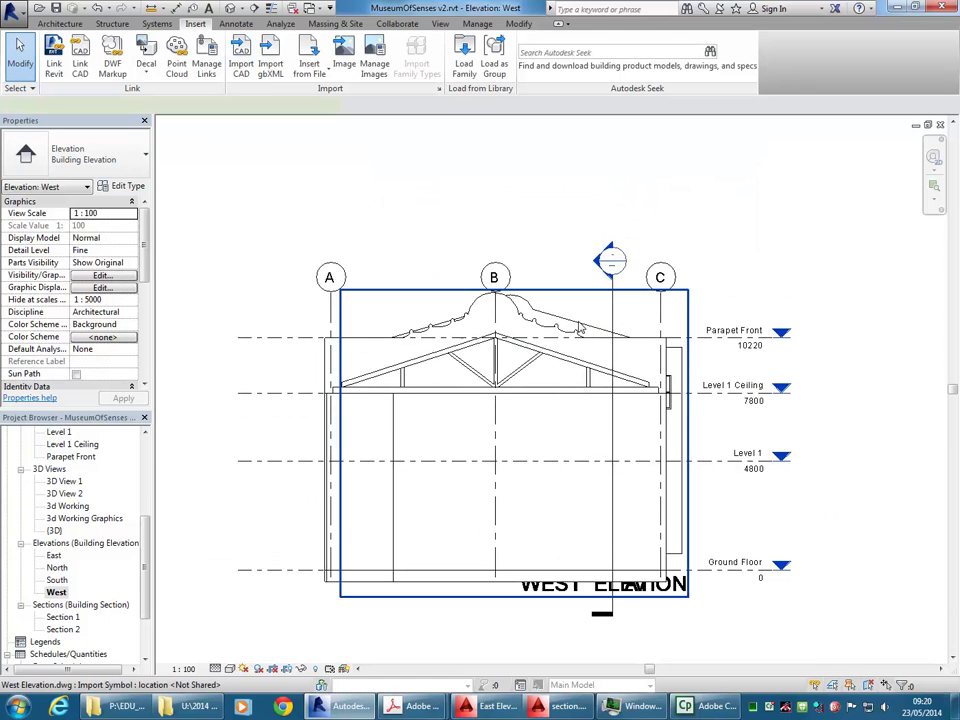
left_click(579, 328)
scroll(651, 449, "up", 1)
middle_click_drag(651, 449, 557, 382)
left_click(248, 67)
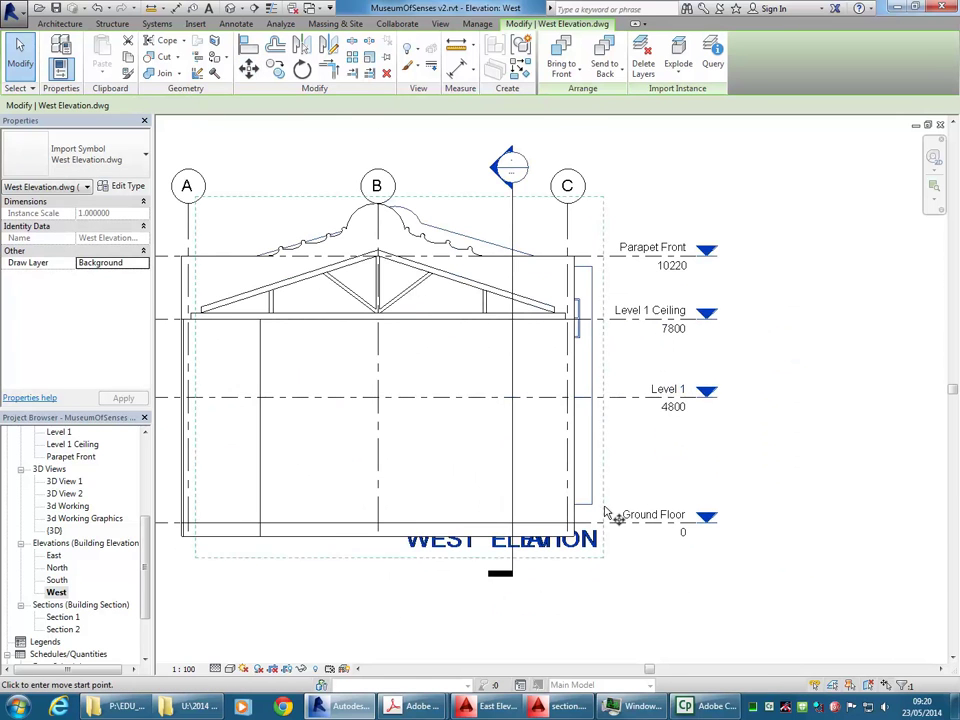
scroll(600, 512, "up", 5)
left_click(576, 492)
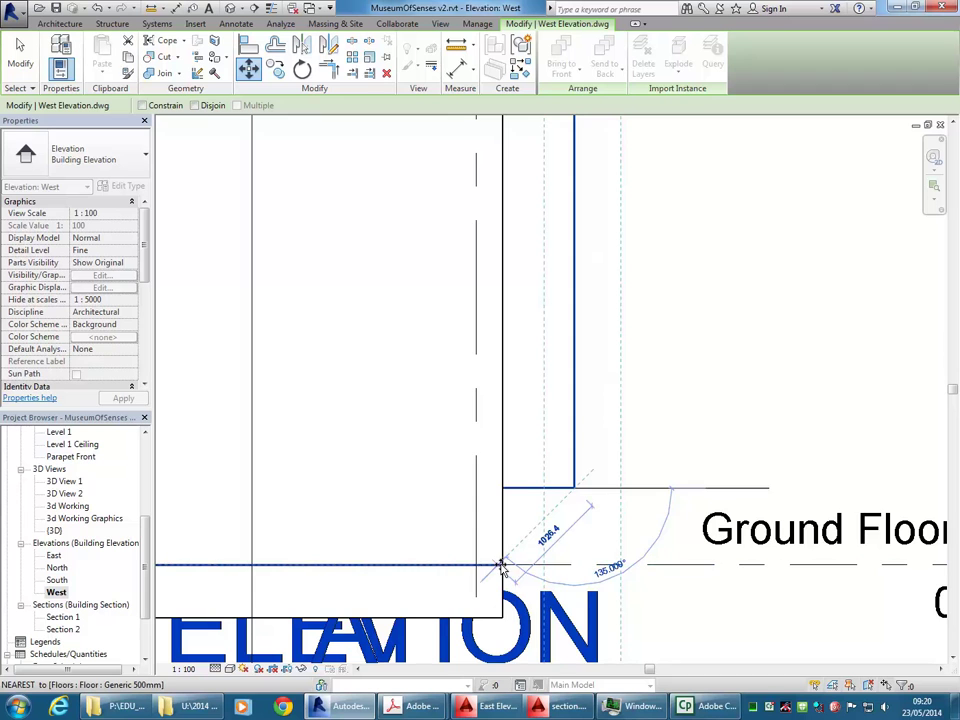
scroll(502, 567, "up", 2)
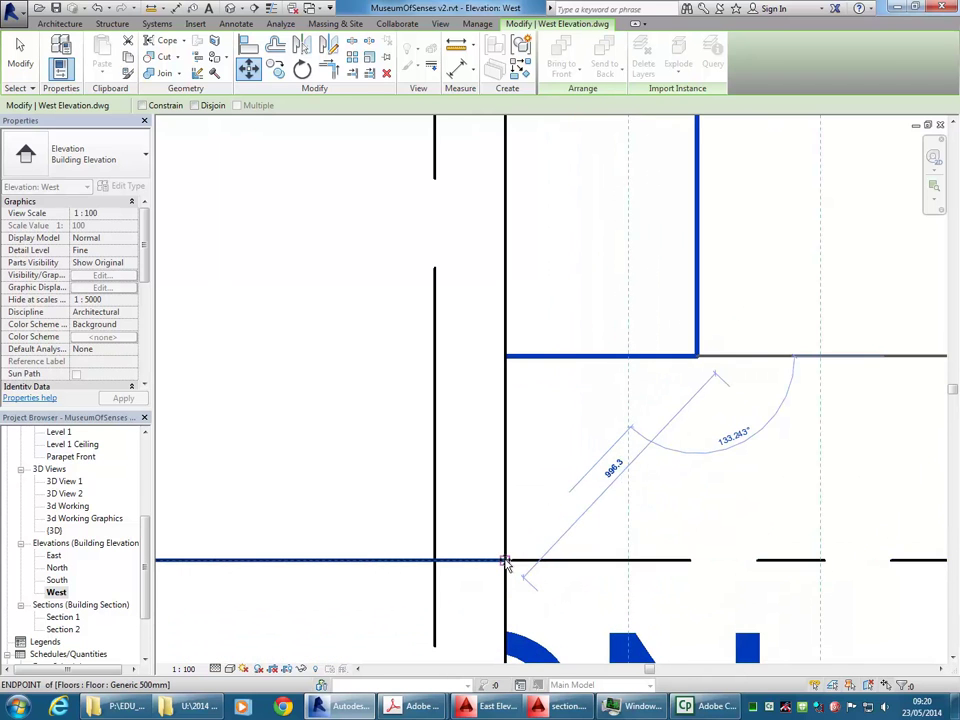
left_click(505, 563)
scroll(416, 405, "down", 6)
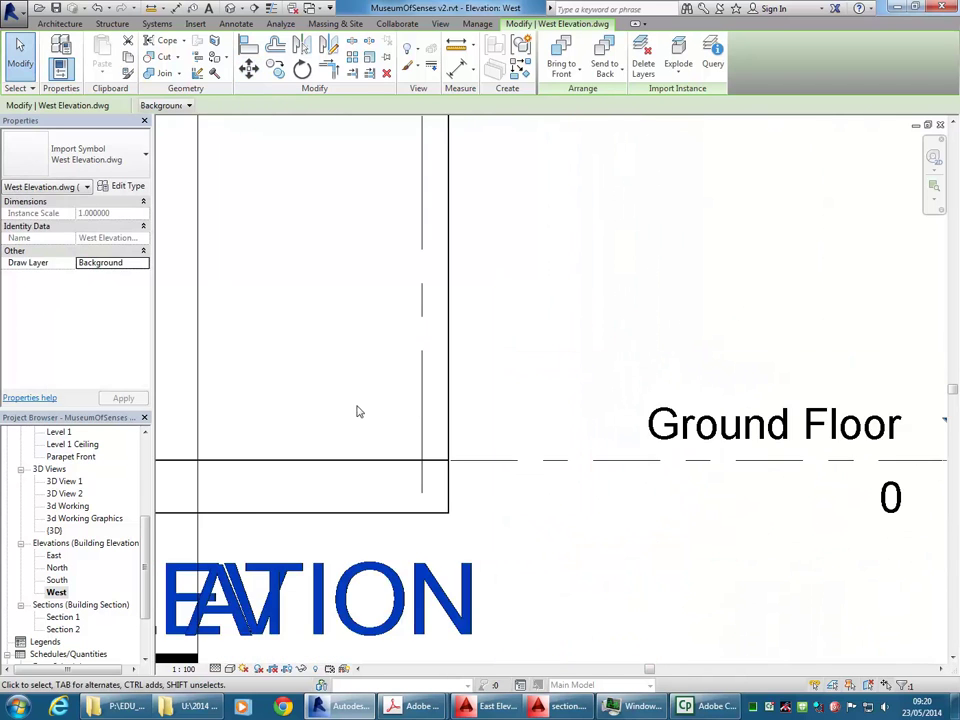
scroll(580, 490, "down", 1)
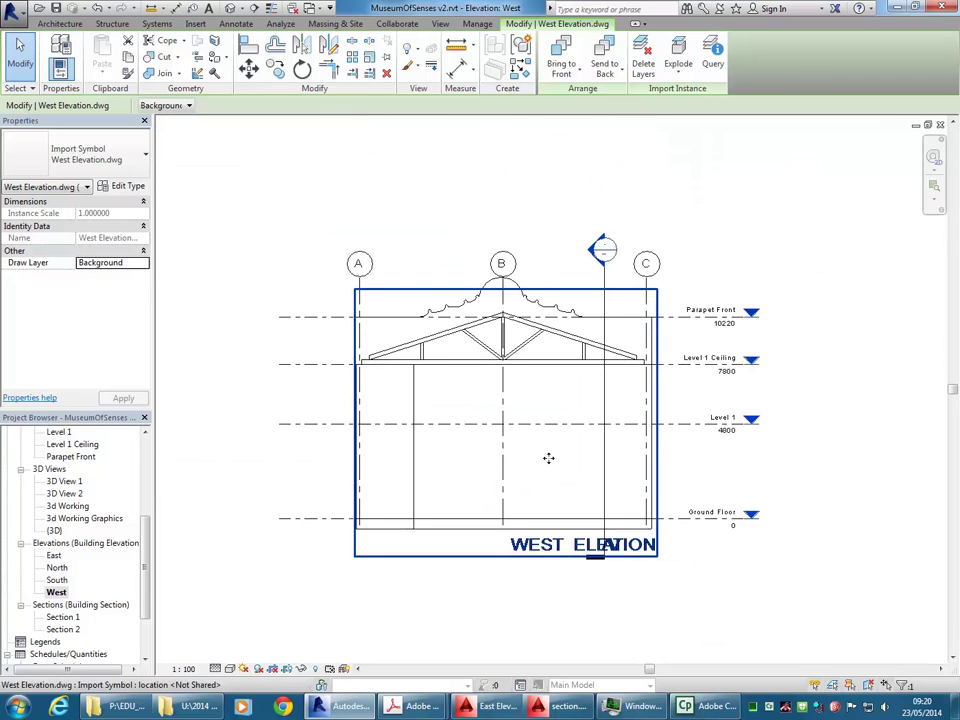
middle_click_drag(437, 237, 401, 216)
left_click(418, 236)
Set the West elevation's visual style to Wireframe.
scroll(421, 240, "up", 1)
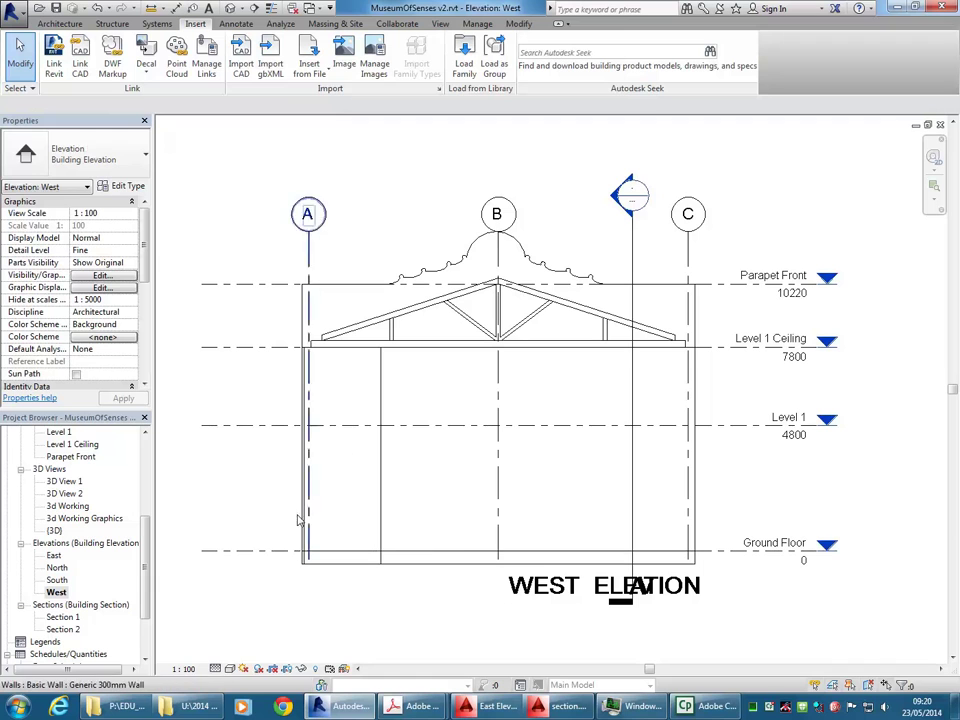
left_click(230, 669)
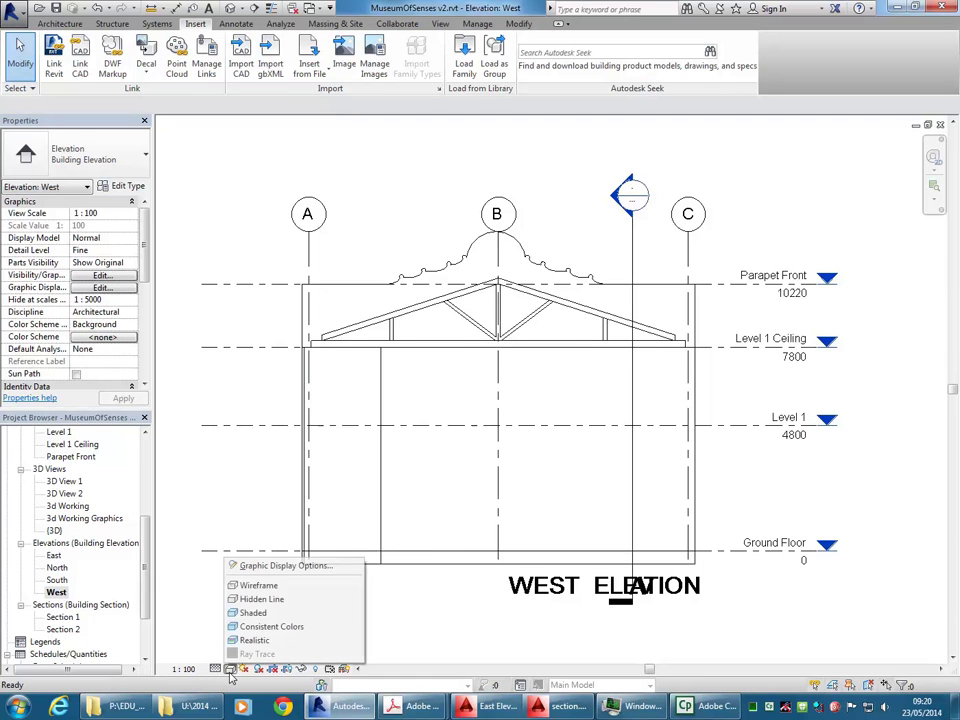
left_click(253, 598)
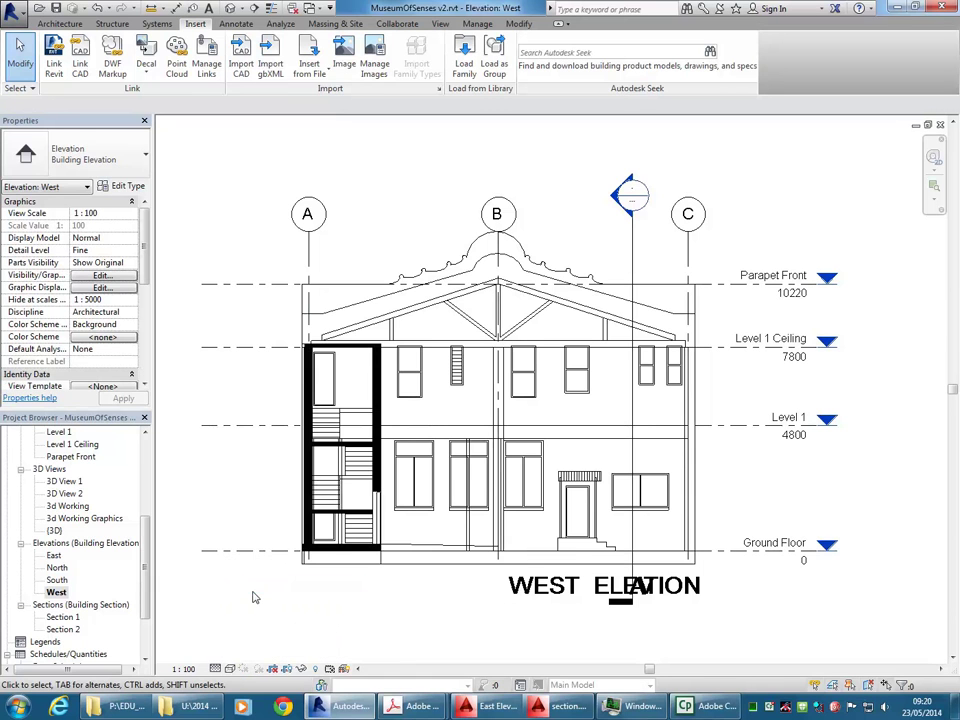
Examine the 250mm west wall against the imported drawing and the roof truss in the West elevation.
scroll(375, 400, "up", 3)
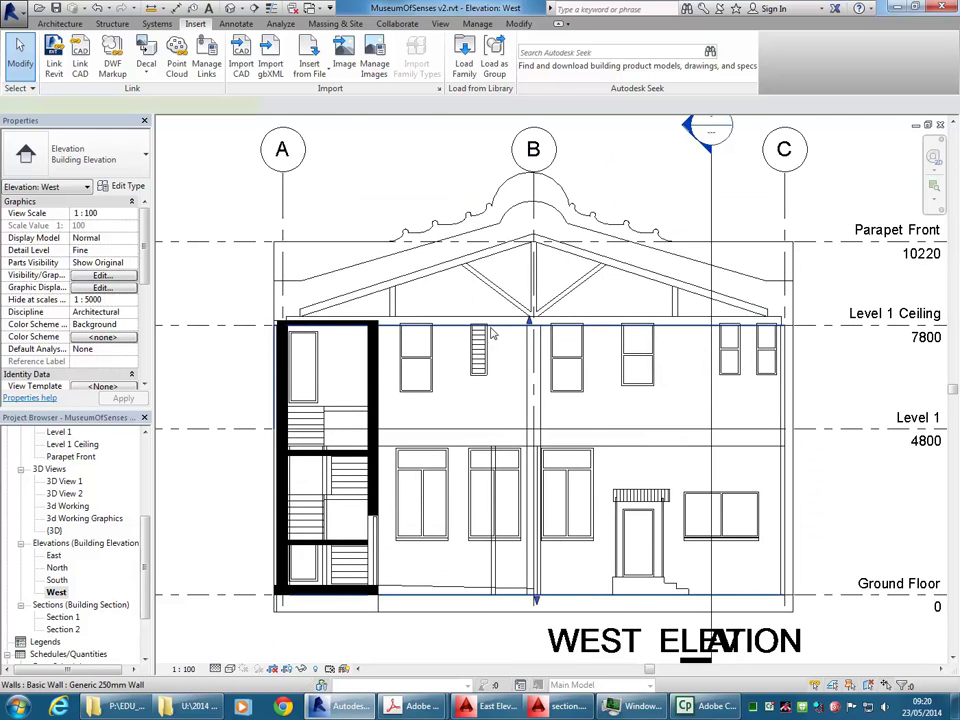
left_click(493, 326)
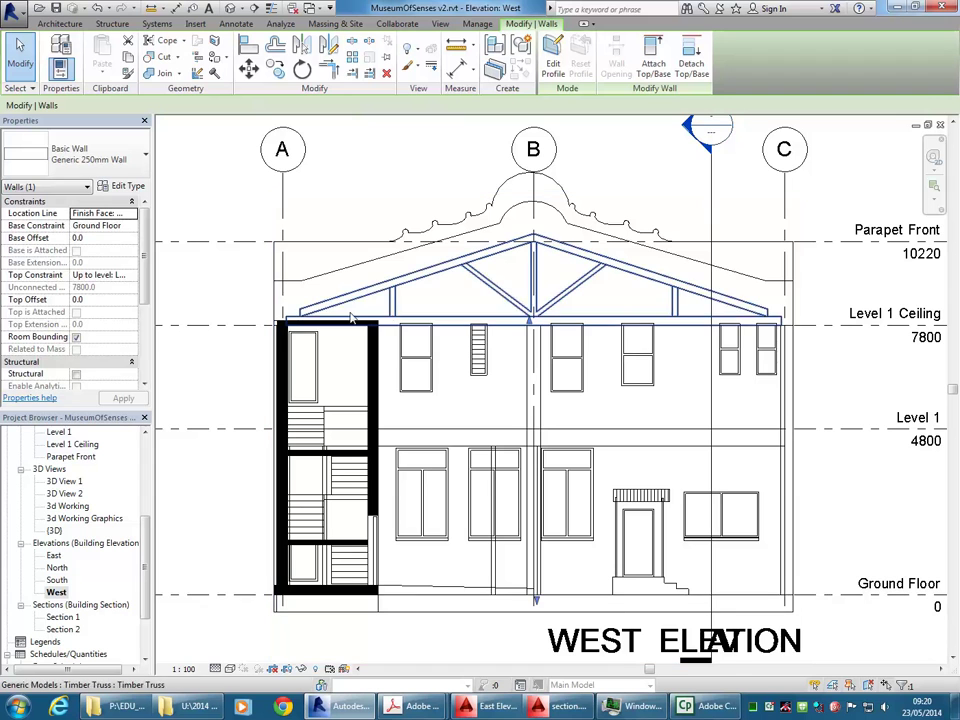
scroll(842, 326, "up", 4)
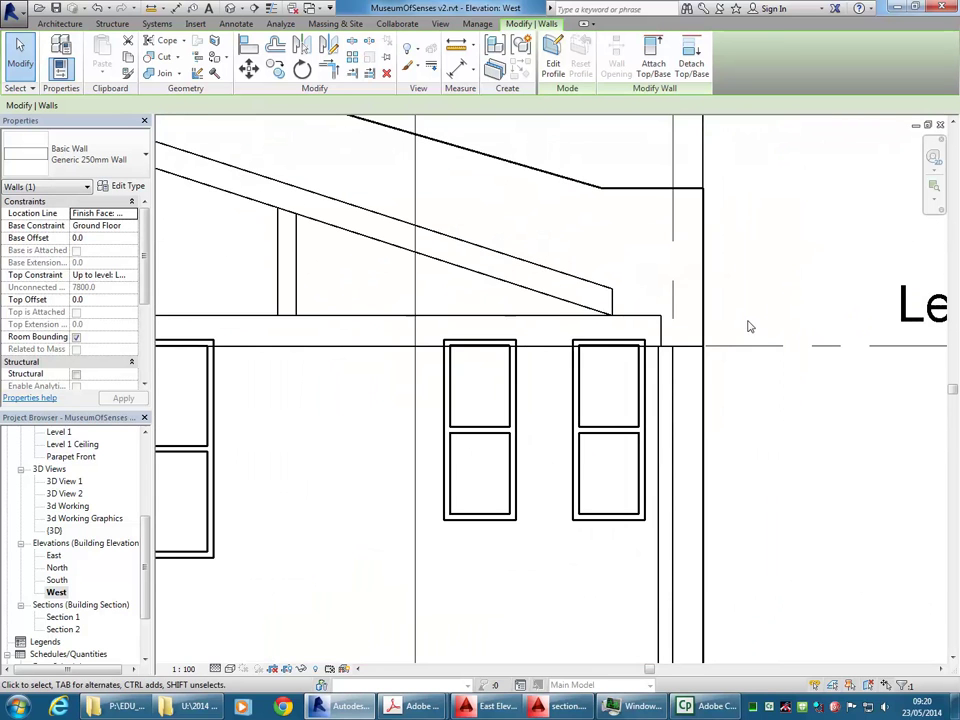
scroll(548, 348, "down", 3)
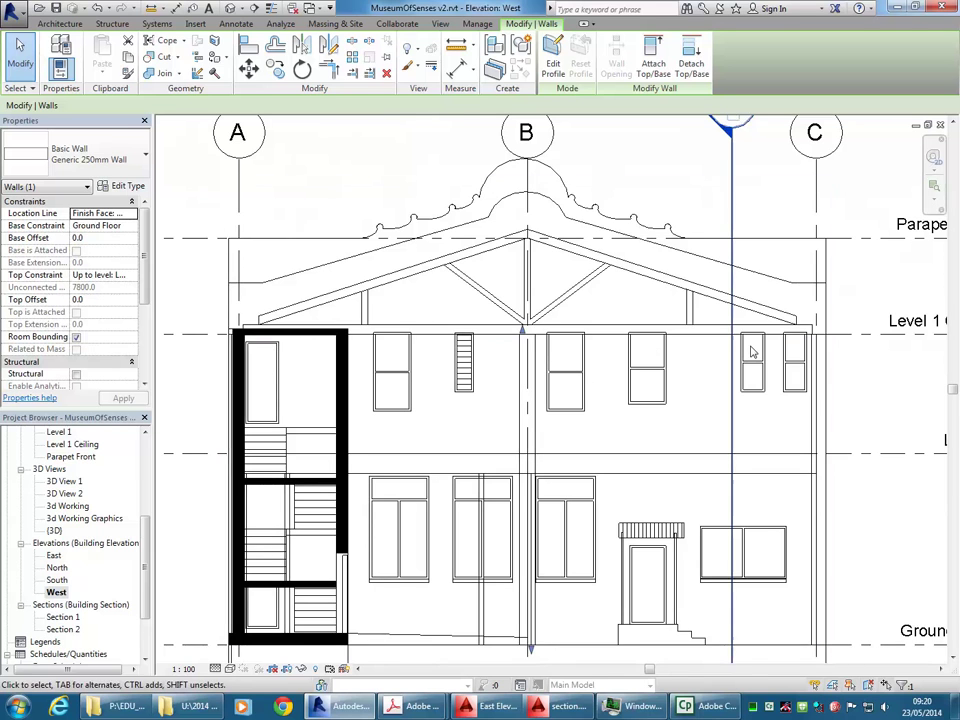
key("Escape")
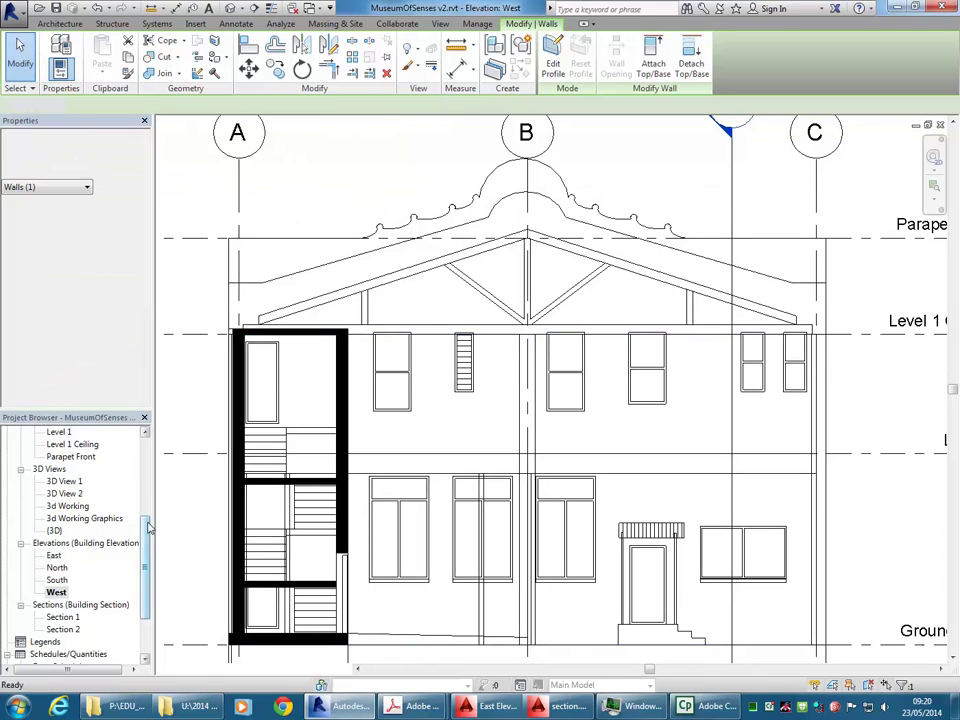
Open the Ground Floor plan and examine how the 250mm, 300mm and 450mm walls meet at grids A and 1.
scroll(65, 510, "up", 5)
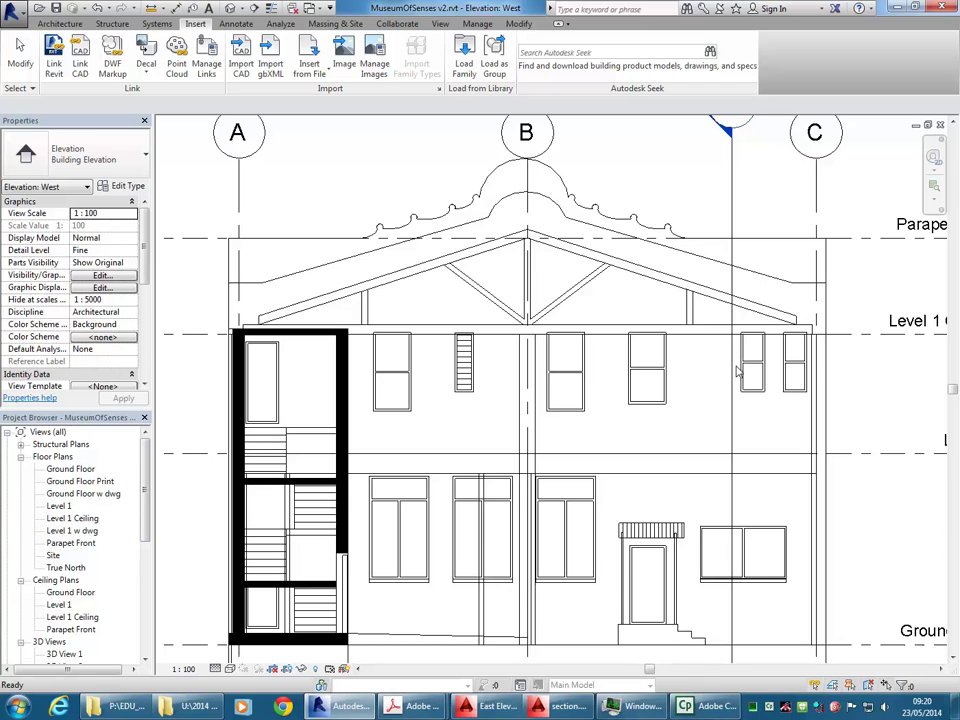
double_click(70, 469)
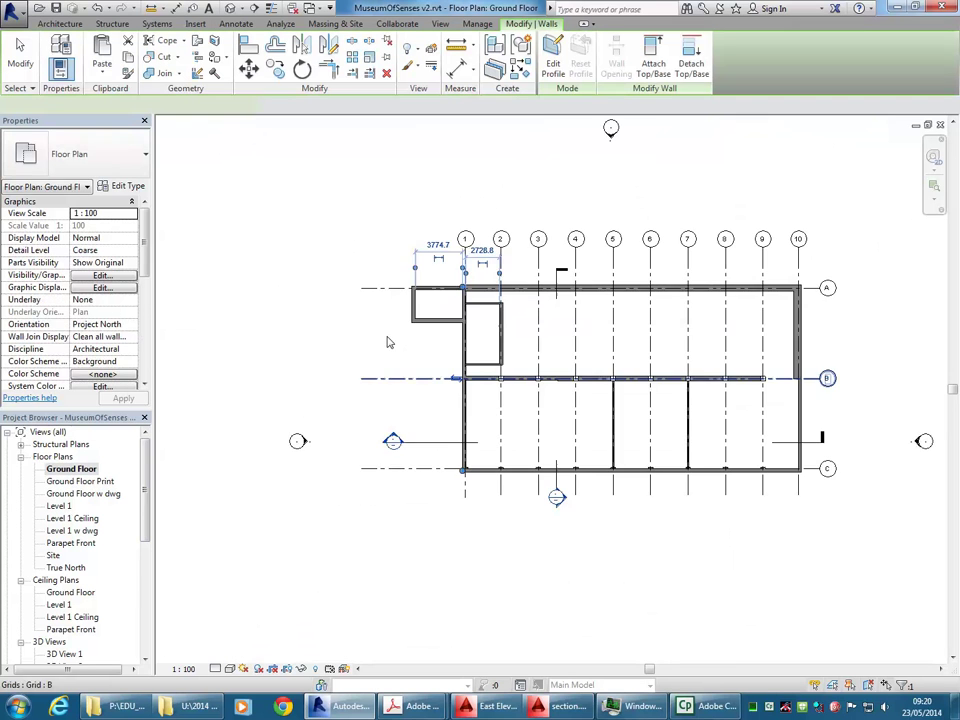
left_click(428, 325)
scroll(420, 400, "up", 3)
scroll(429, 469, "up", 6)
scroll(508, 330, "down", 3)
middle_click_drag(510, 320, 525, 484)
scroll(530, 310, "down", 1)
scroll(525, 408, "down", 1)
middle_click_drag(525, 408, 495, 552)
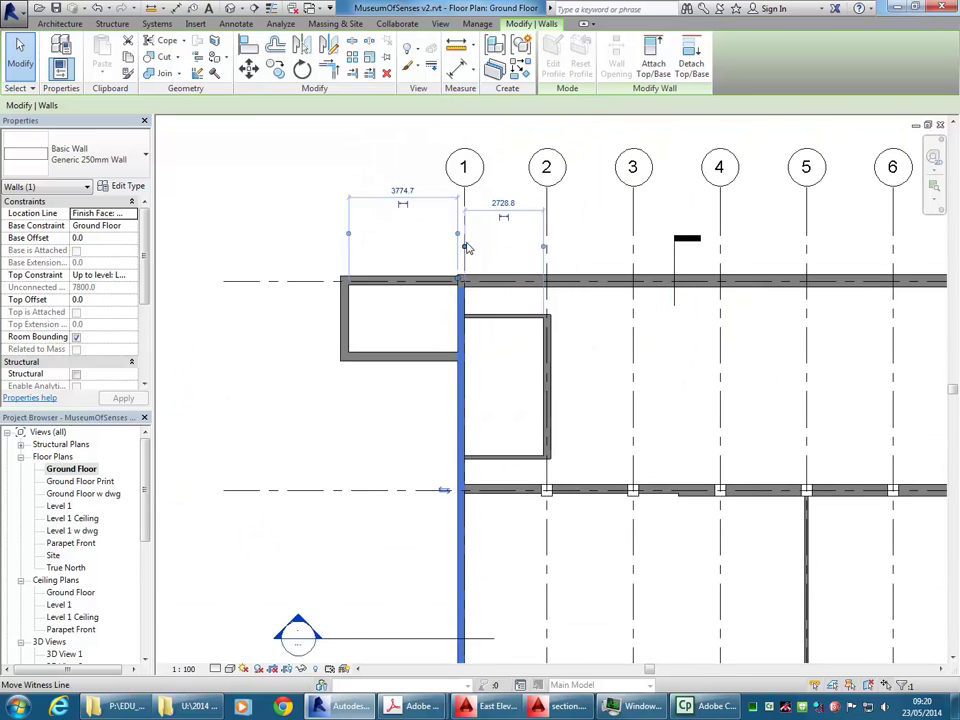
scroll(469, 268, "up", 4)
scroll(430, 306, "up", 3)
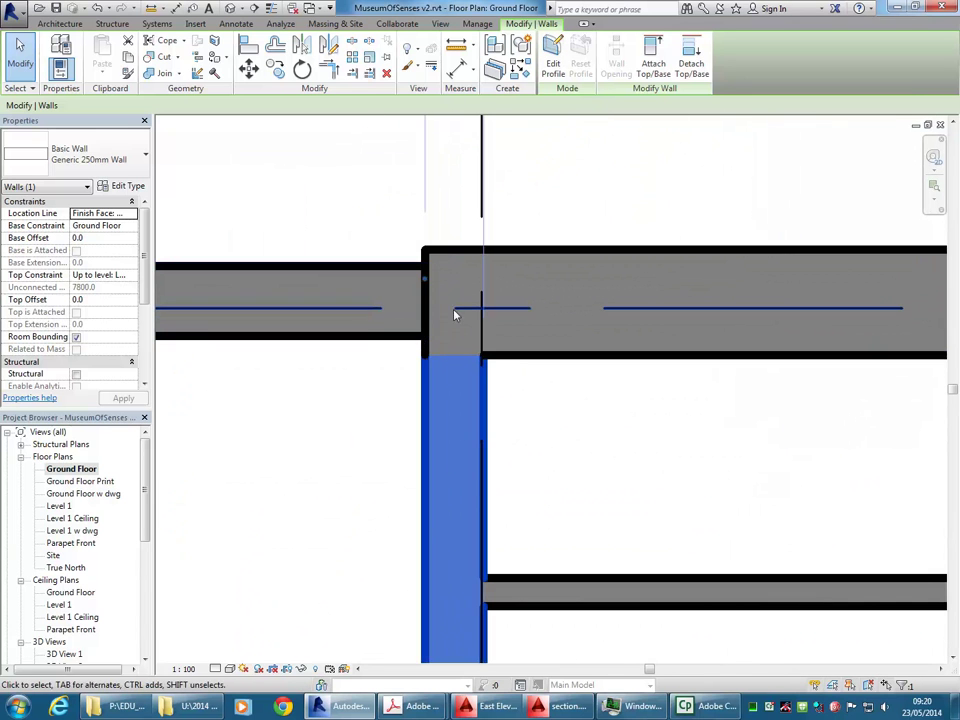
left_click(509, 356)
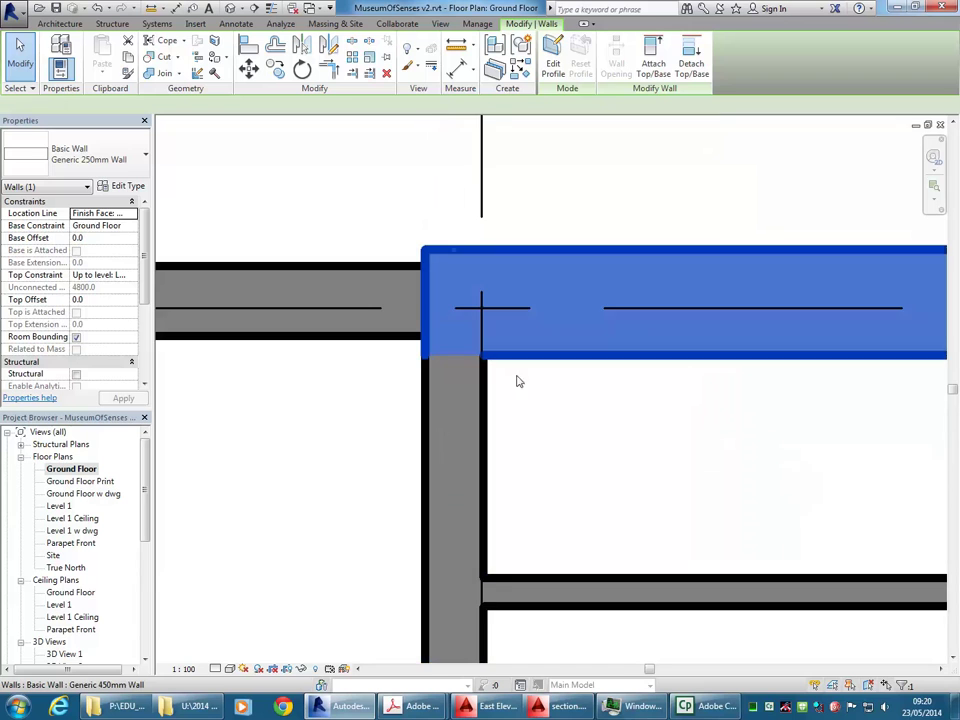
left_click(531, 418)
scroll(337, 190, "down", 1)
middle_click_drag(337, 190, 350, 254)
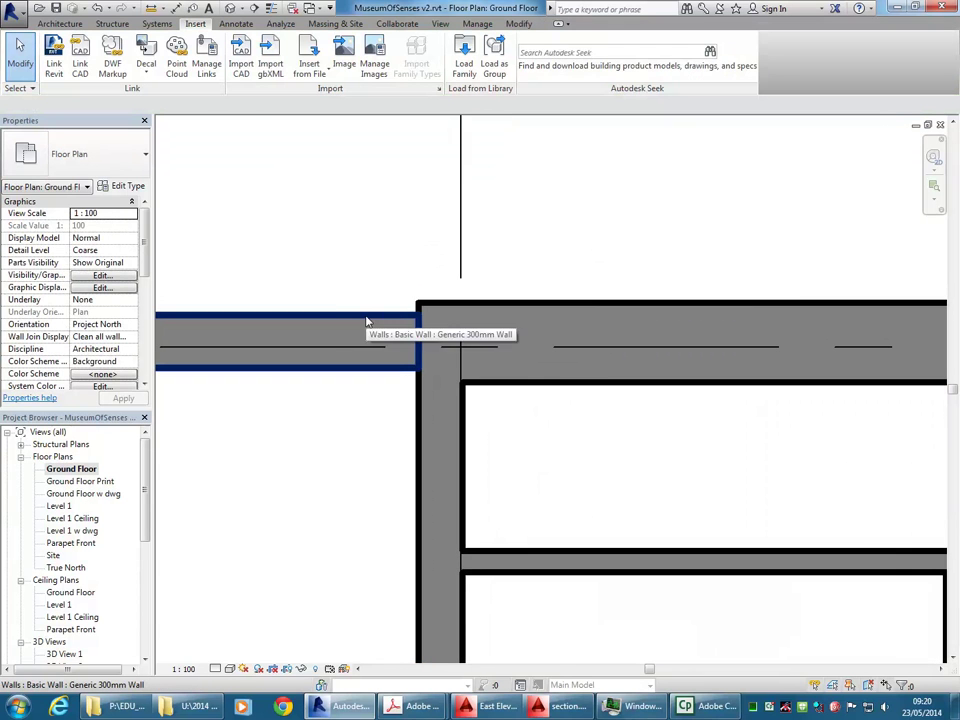
middle_click_drag(377, 400, 435, 400)
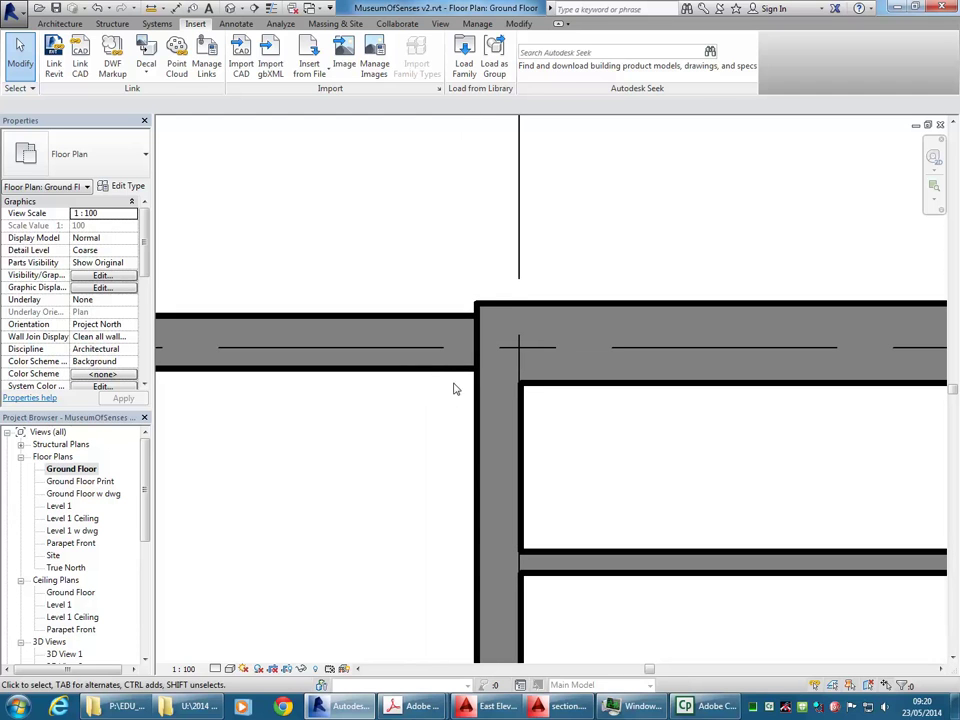
Try repositioning the east end of the 300mm wall along grid A against the outer face of the 250mm west wall.
left_click(462, 368)
left_click_drag(477, 317, 477, 317)
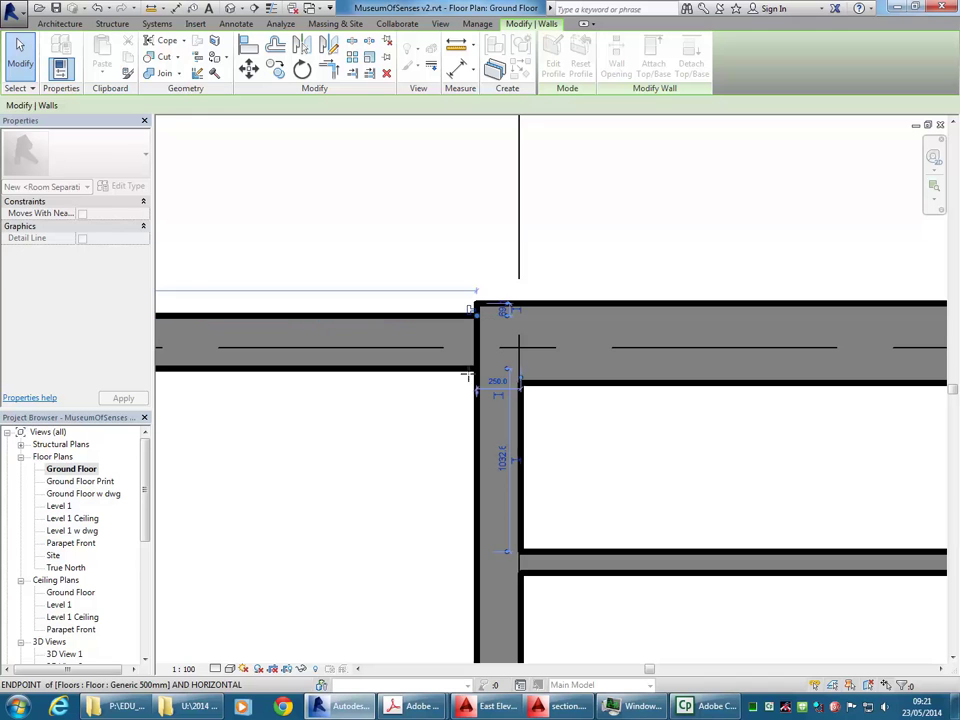
left_click(436, 439)
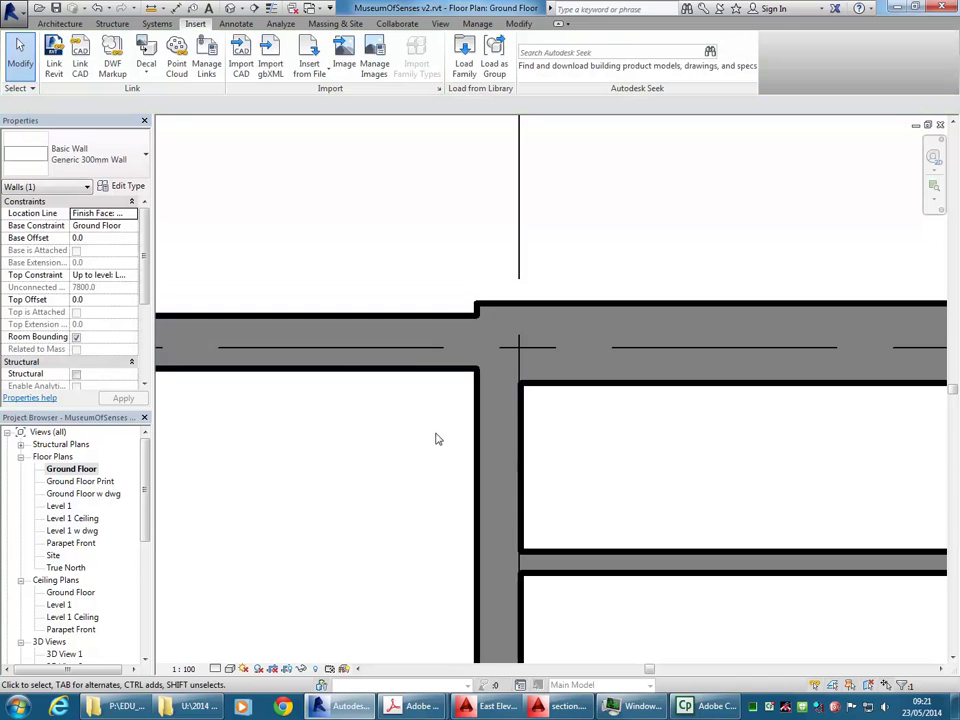
left_click(446, 322)
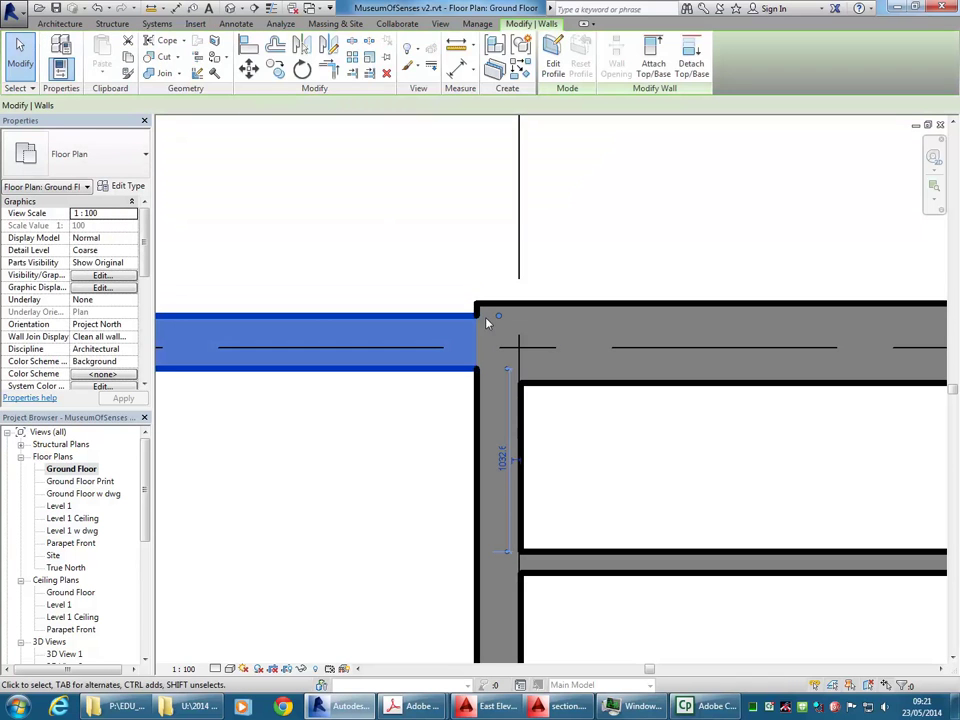
left_click_drag(497, 321, 518, 316)
left_click_drag(519, 315, 477, 316)
left_click(461, 252)
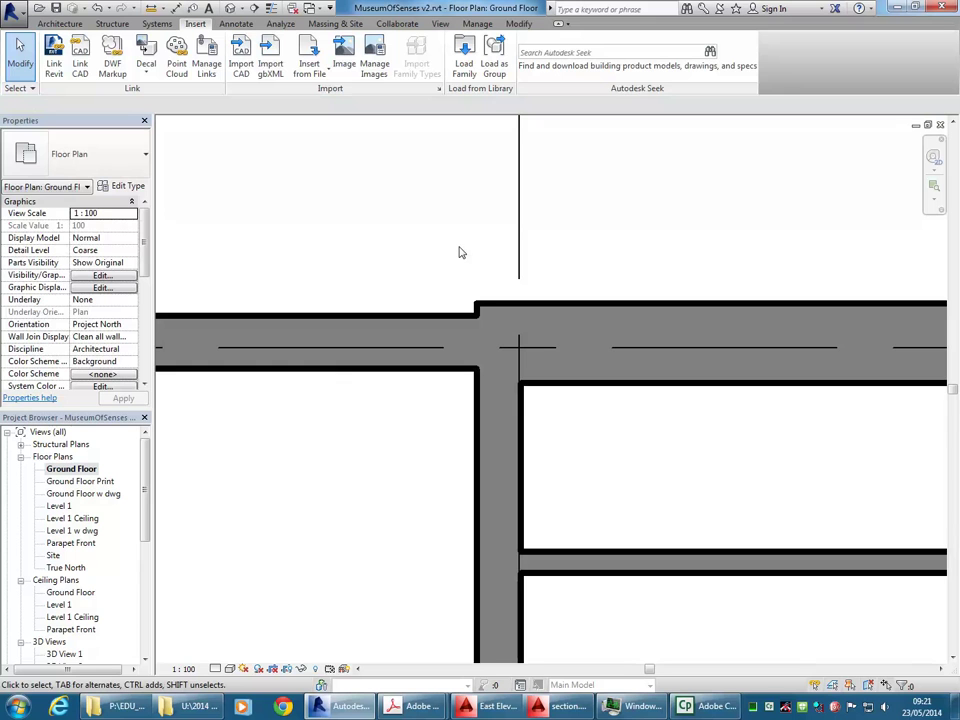
Try pulling the west end of the 450mm wall along grid A back to grid 1.
left_click(492, 306)
left_click_drag(510, 306, 519, 302)
left_click(444, 240)
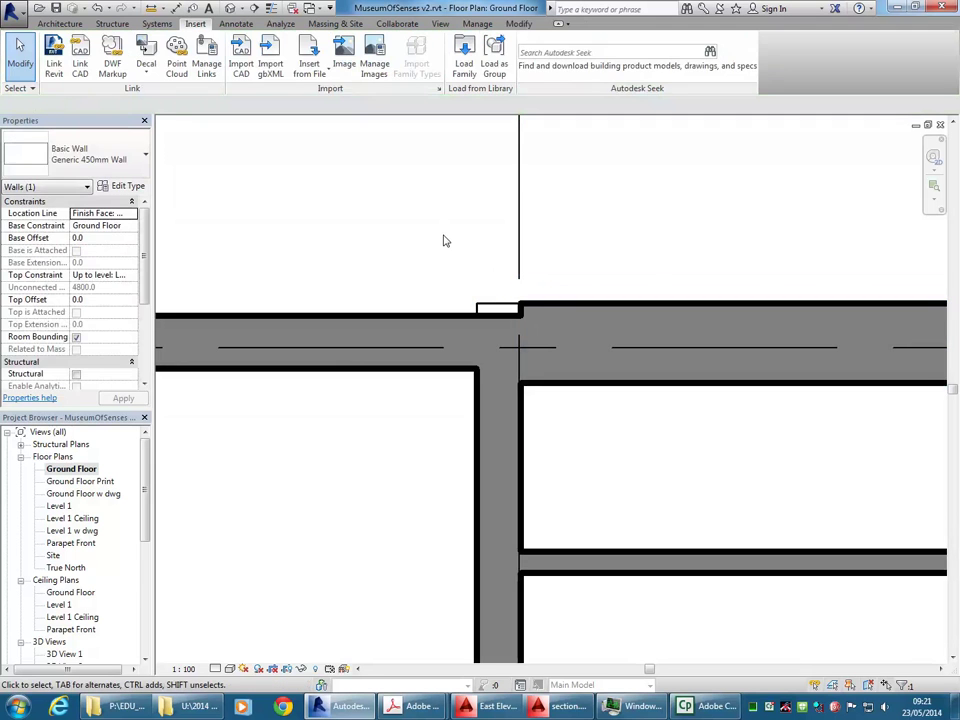
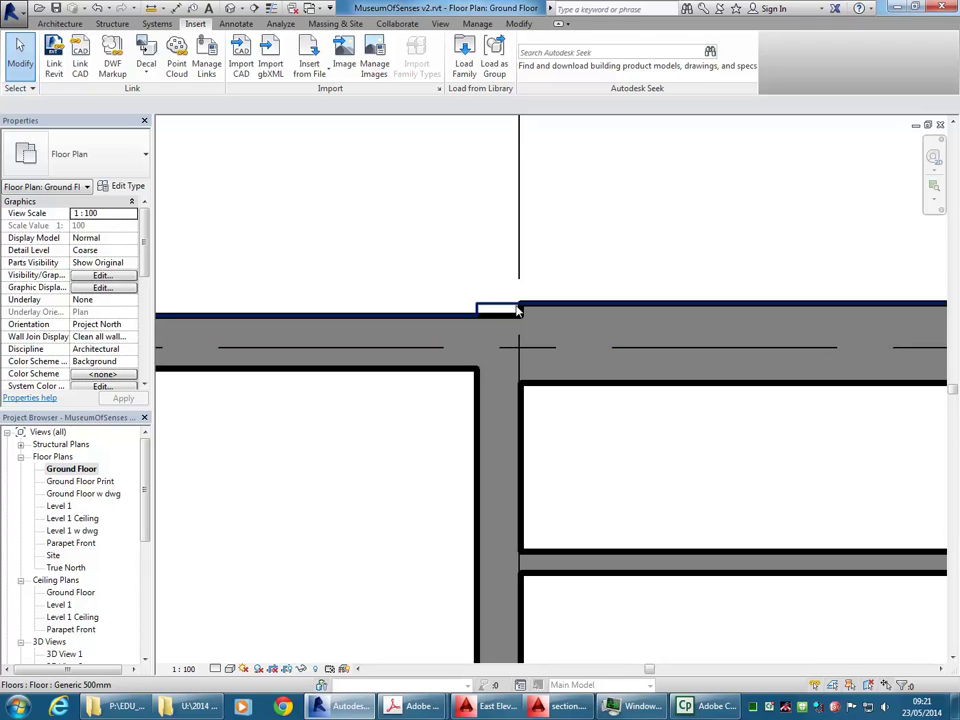
Pull the east end of the 300mm wall back about 265 mm clear of the west wall and unjoin the elements.
left_click(417, 371)
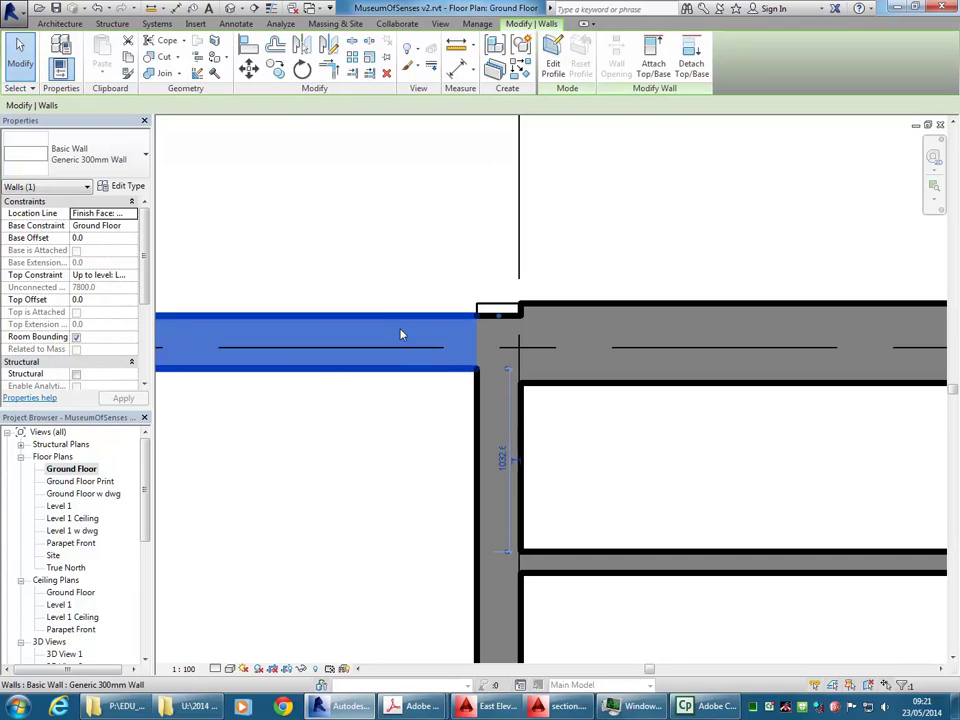
scroll(387, 438, "down", 1)
middle_click_drag(387, 438, 448, 418)
scroll(519, 349, "down", 3)
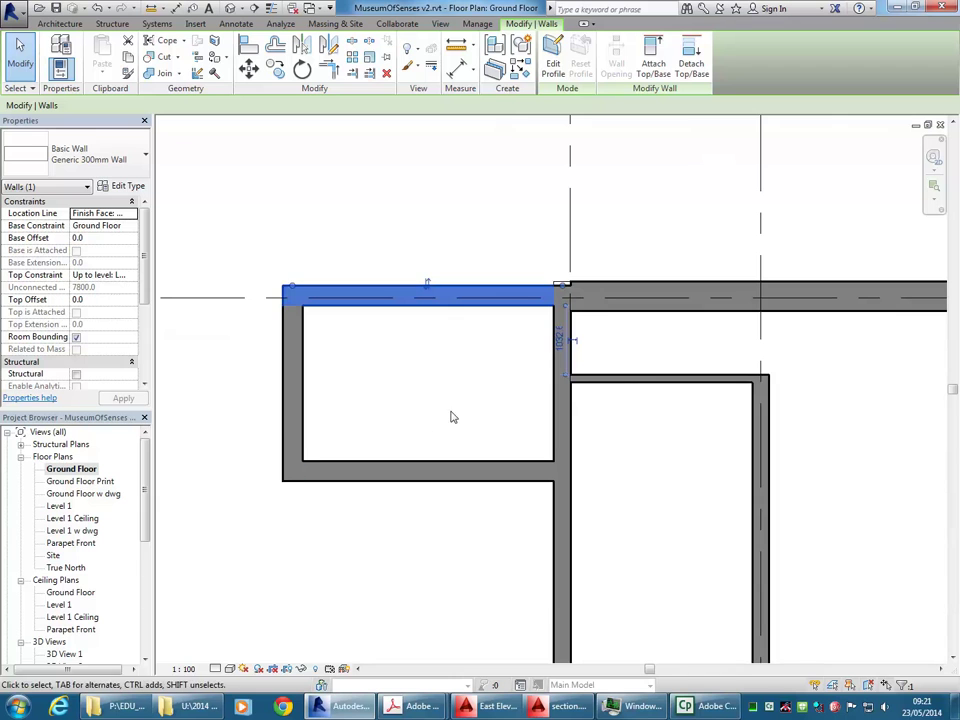
scroll(559, 283, "up", 3)
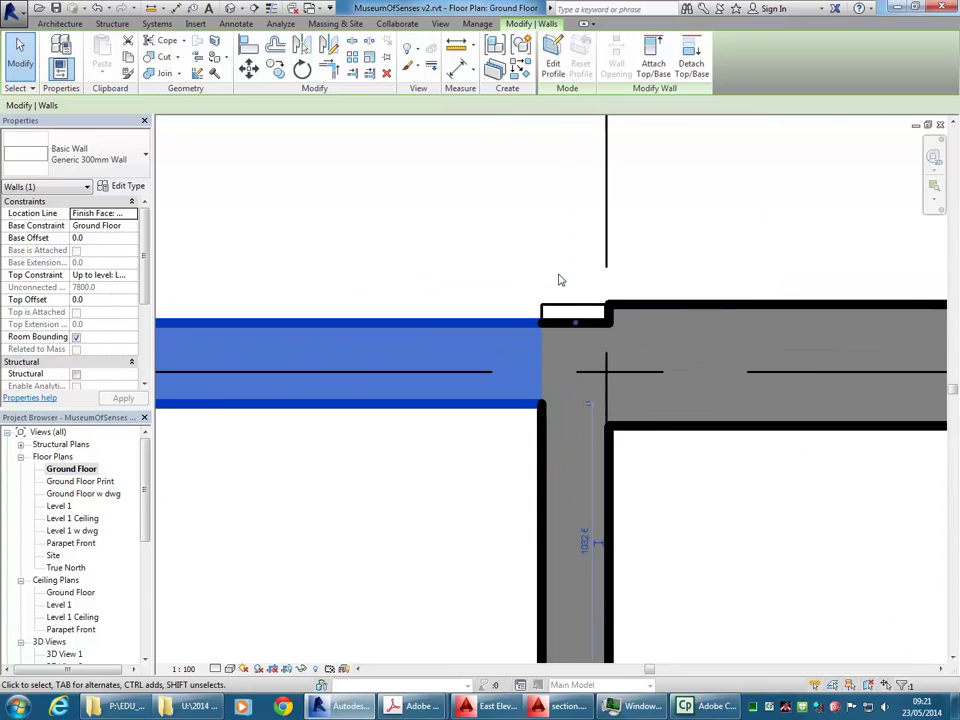
scroll(580, 359, "up", 2)
scroll(589, 315, "down", 2)
middle_click_drag(618, 313, 673, 306)
scroll(673, 306, "down", 1)
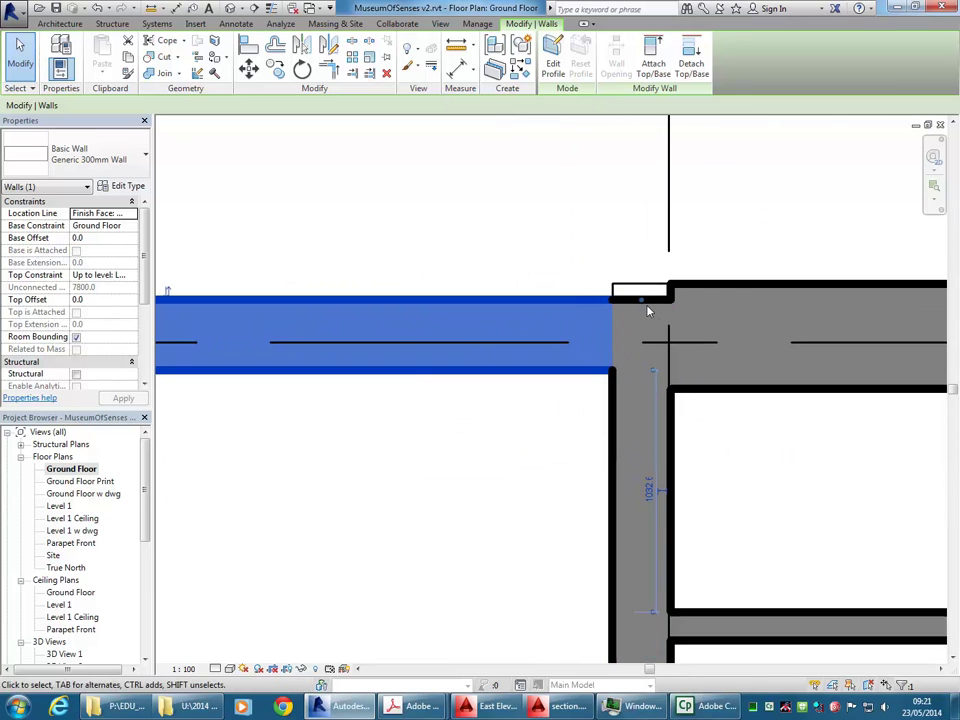
left_click_drag(642, 302, 550, 300)
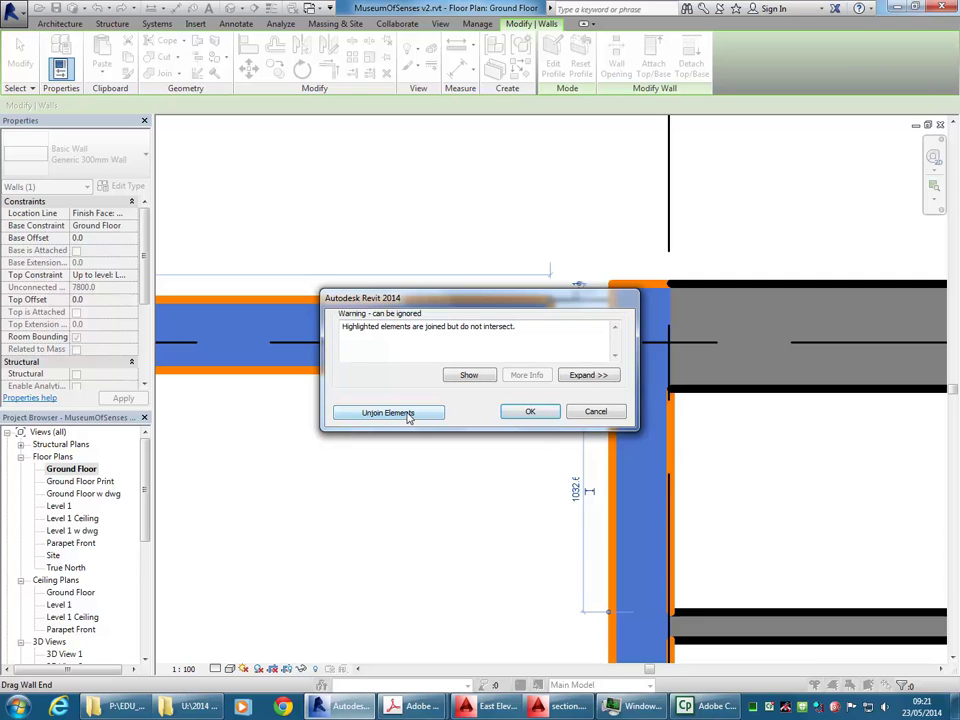
left_click(388, 415)
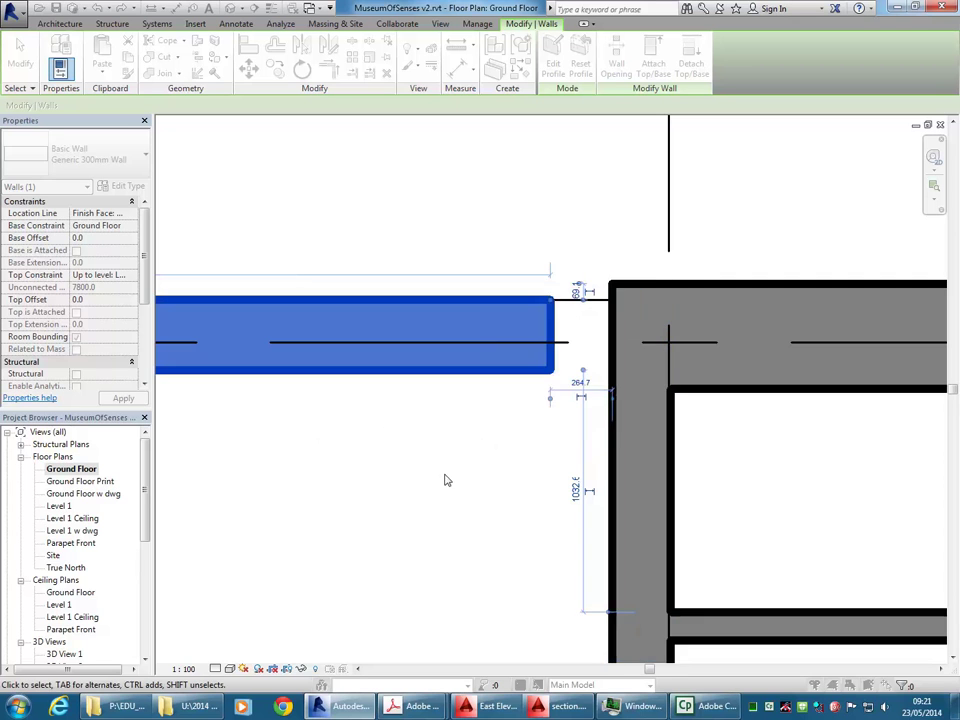
left_click(471, 489)
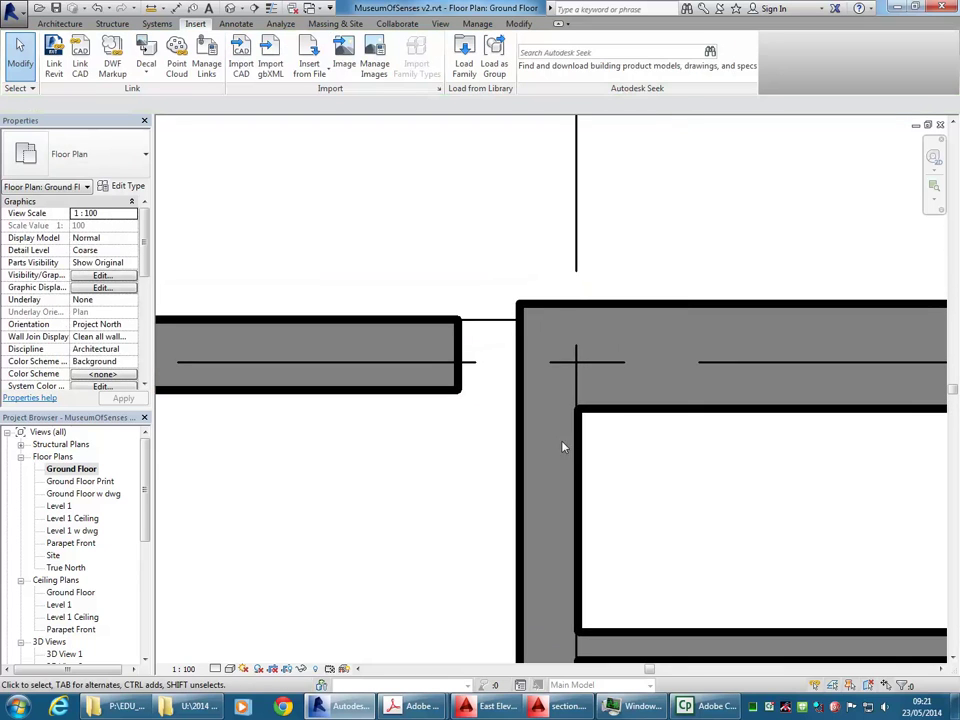
Try pulling the north end of the 250mm west wall back from the 450mm wall at the grid A corner.
middle_click_drag(620, 429, 581, 418)
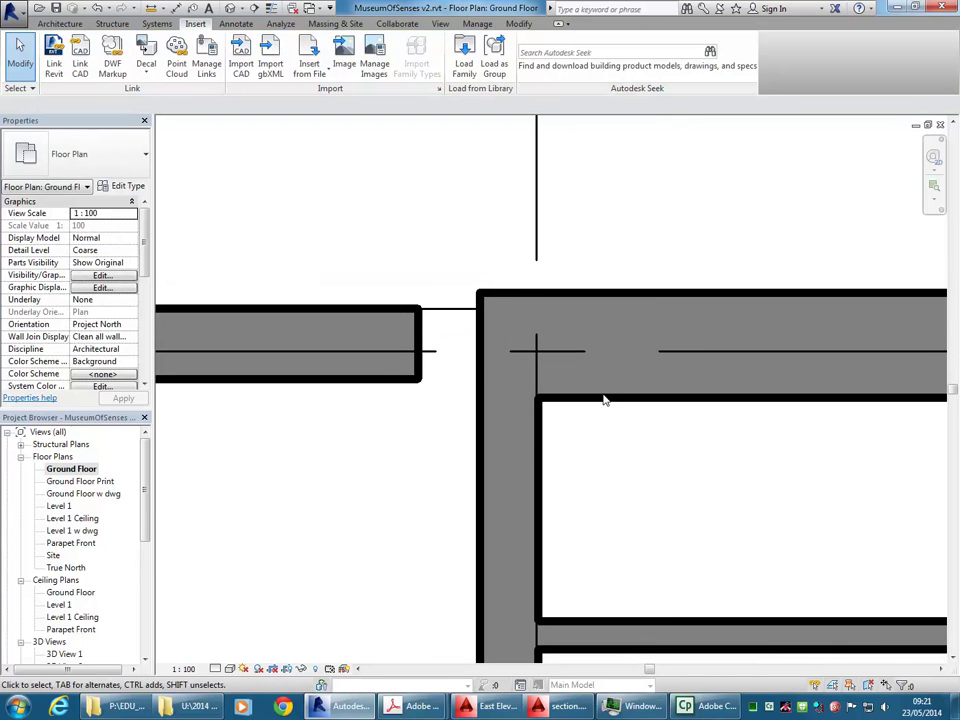
left_click(528, 415)
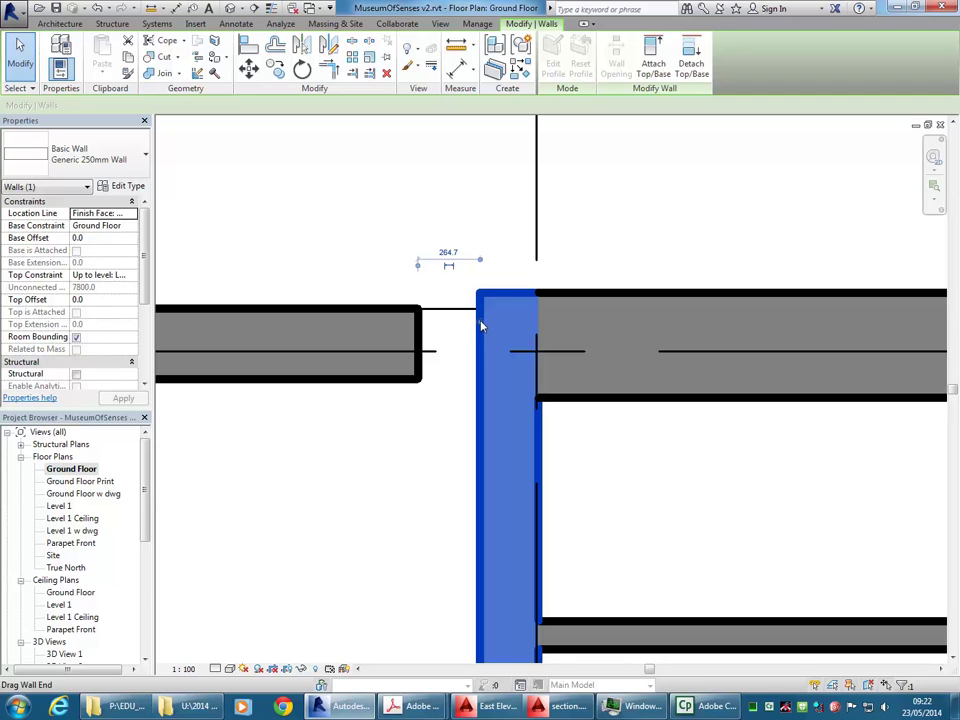
left_click_drag(481, 326, 479, 348)
left_click_drag(493, 398, 493, 400)
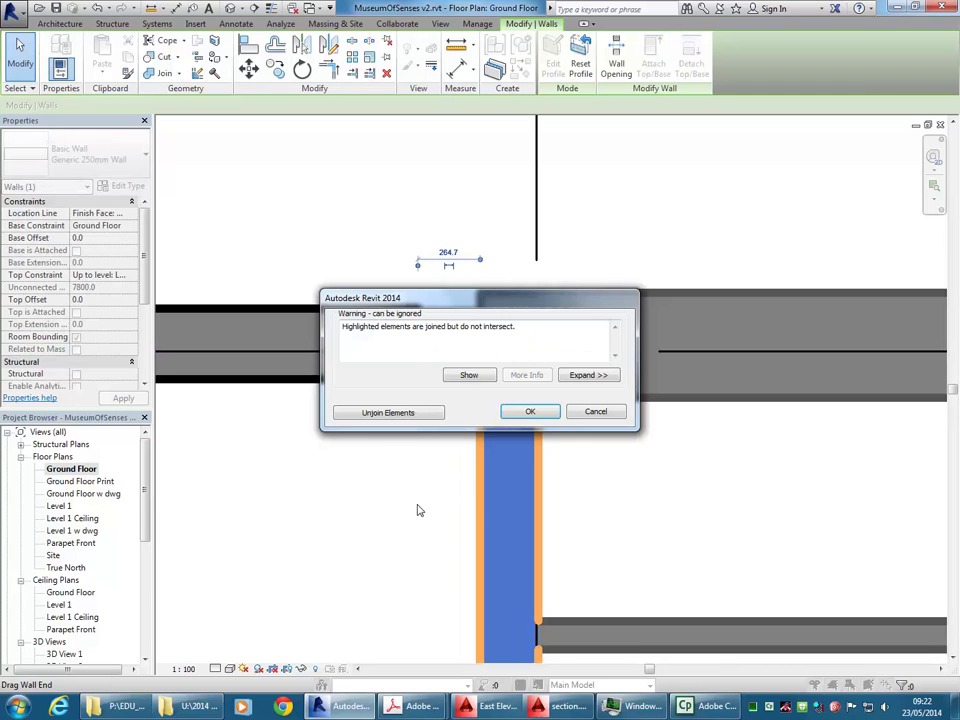
left_click(530, 412)
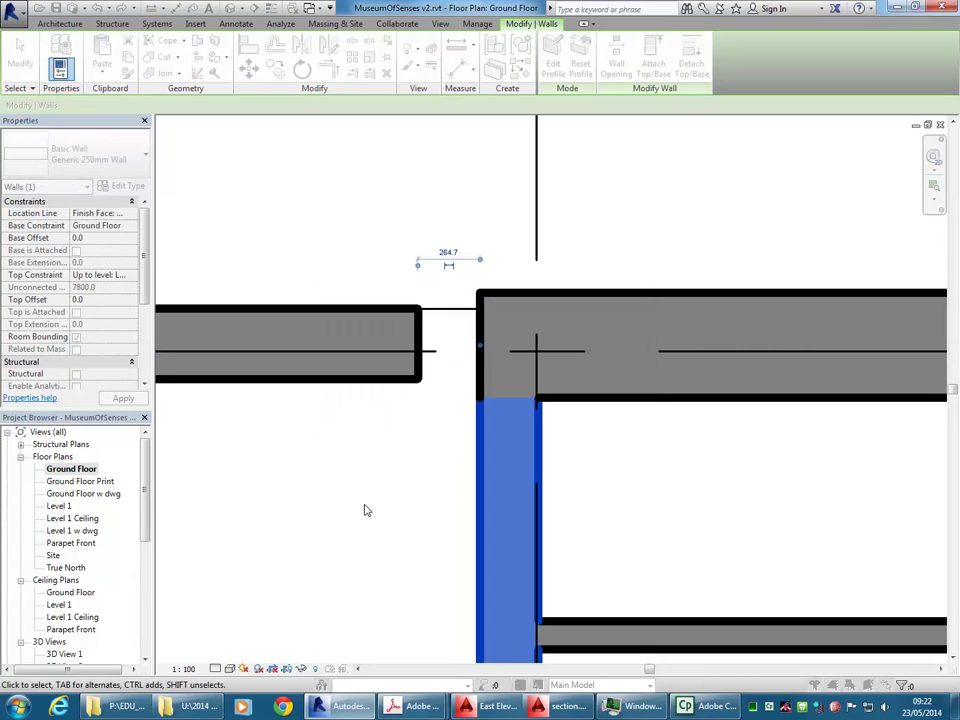
left_click_drag(483, 350, 477, 395)
left_click(378, 548)
left_click(494, 438)
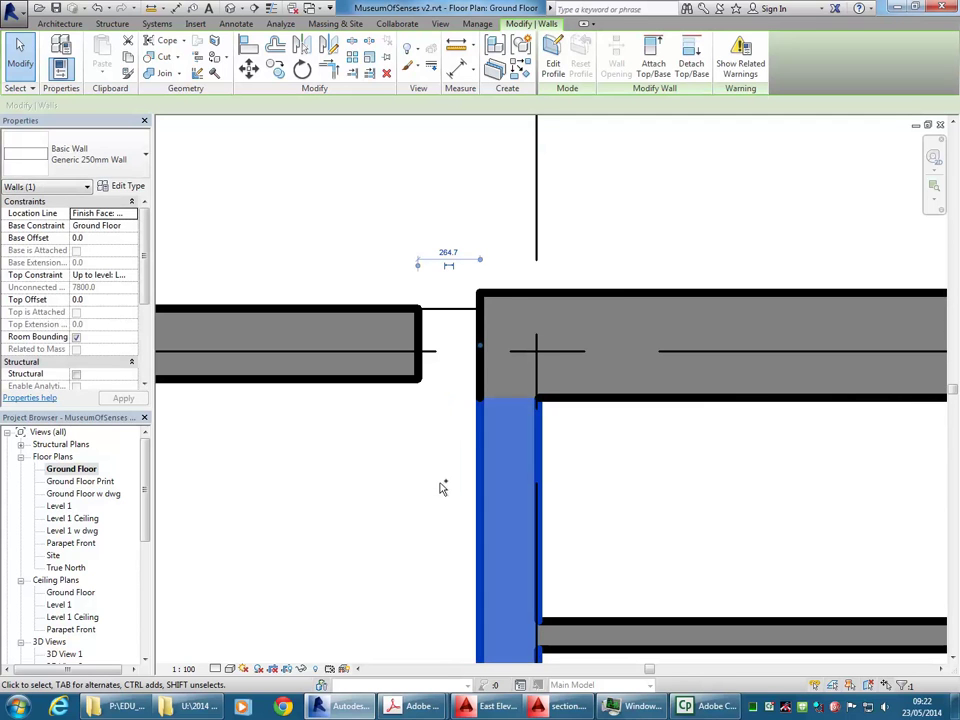
key("ctrl+z")
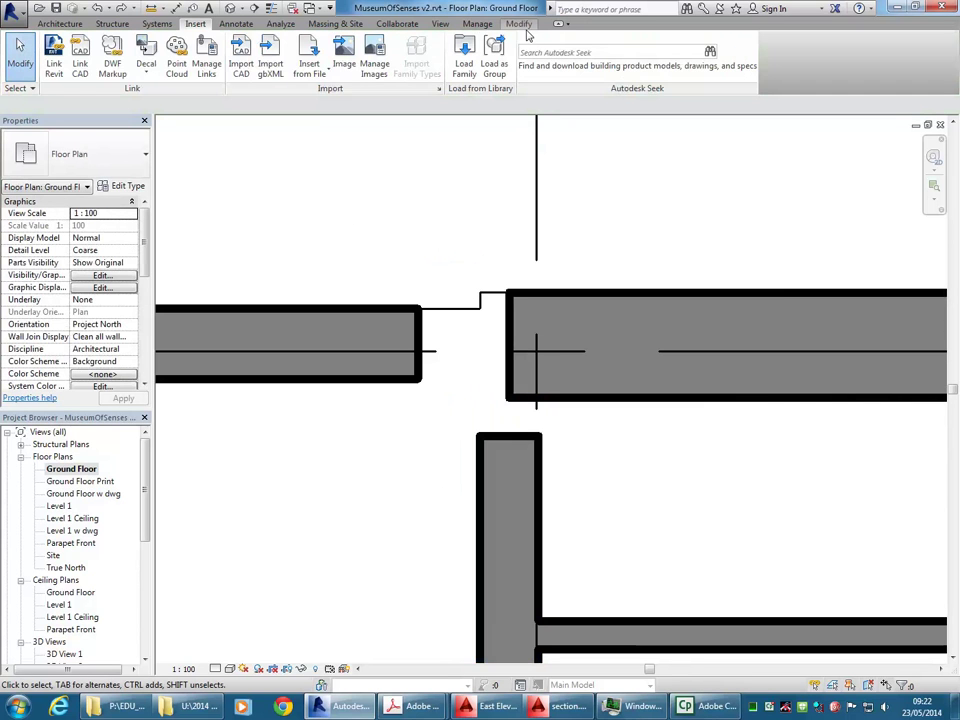
Trim/extend the 250mm west wall and the 450mm wall along grid A to a corner, and end the command.
left_click(522, 25)
left_click(492, 525)
left_click(520, 400)
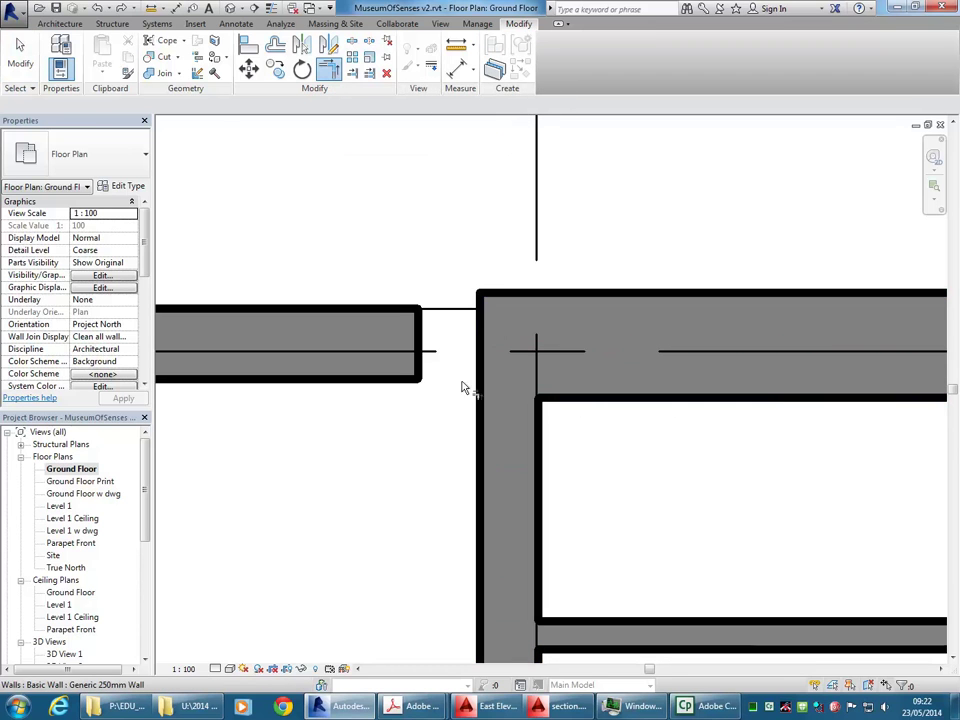
right_click(420, 222)
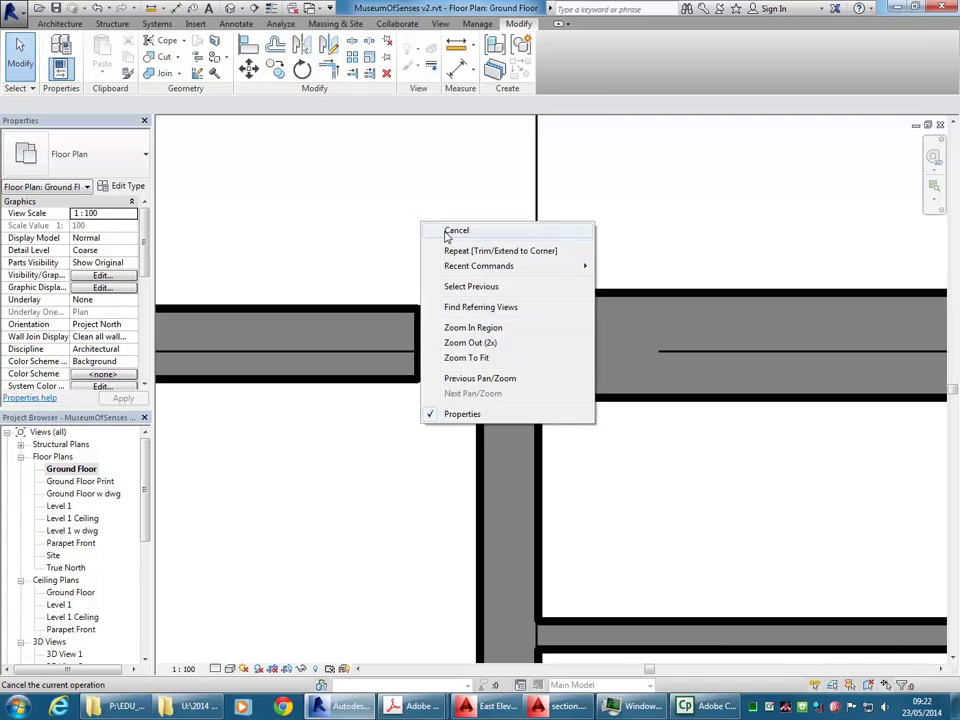
left_click(449, 231)
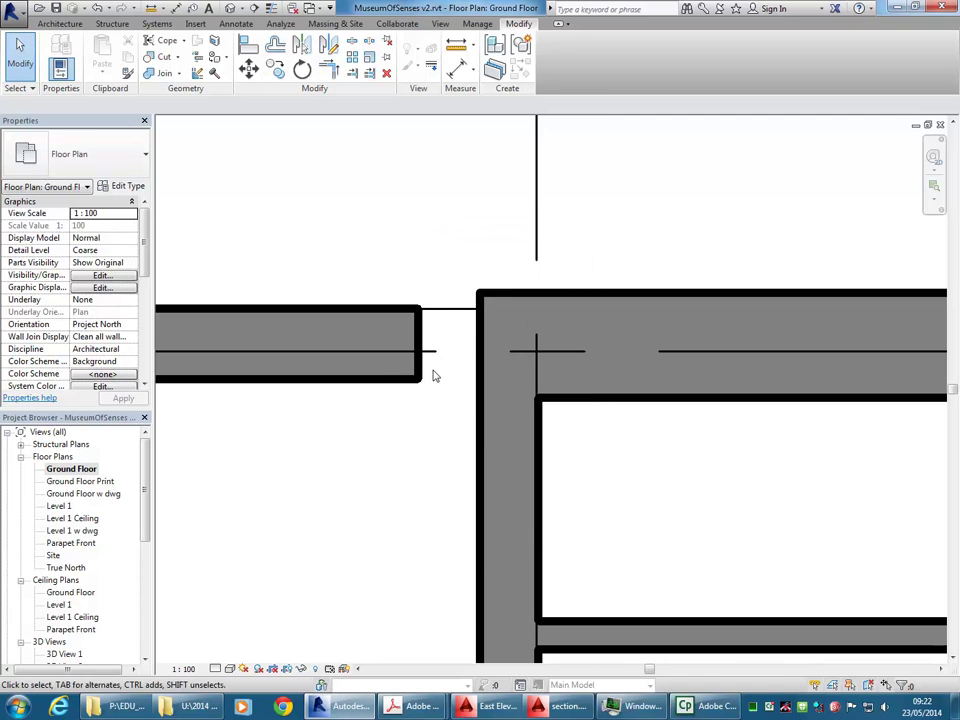
Disallow joining at the east end of the 300mm wall and extend that end to the outer face of the west wall.
left_click(373, 385)
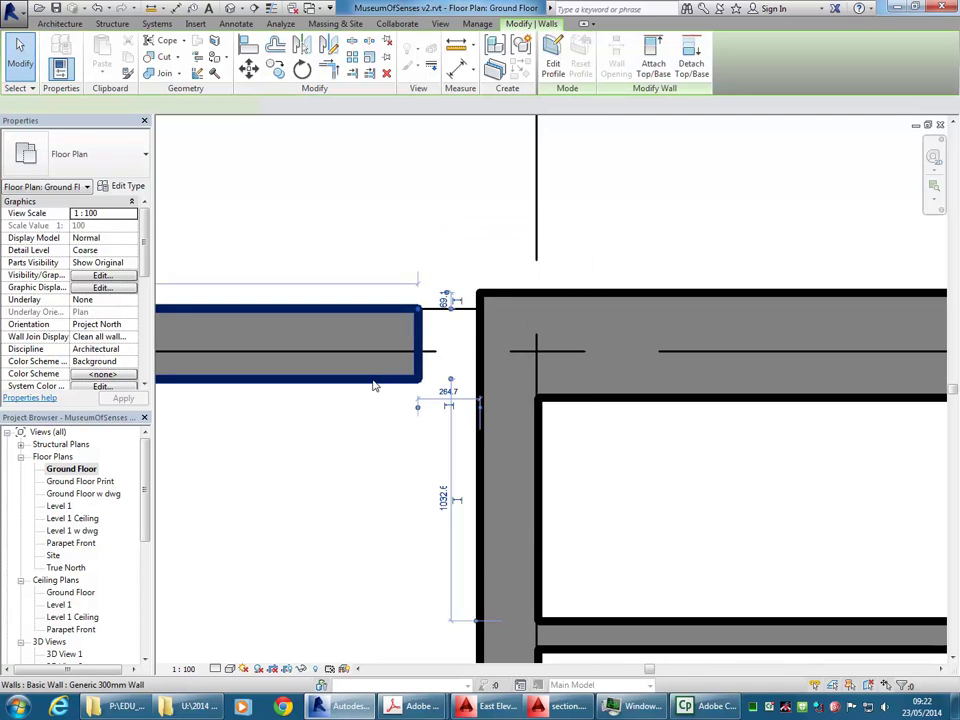
right_click(420, 314)
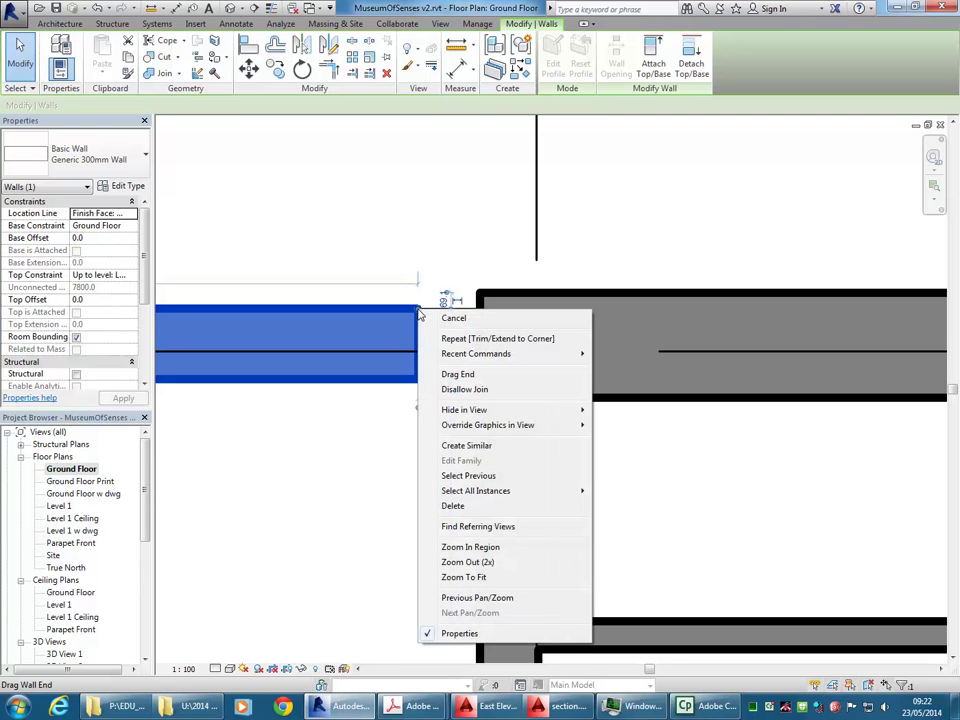
left_click(478, 394)
left_click_drag(419, 309, 480, 309)
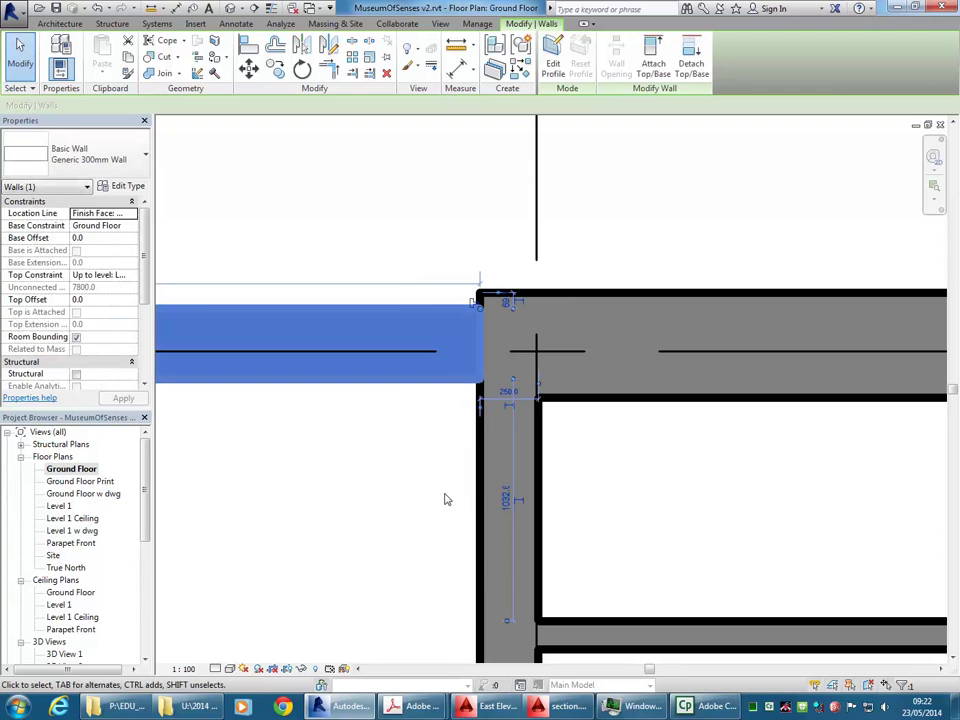
left_click(426, 482)
Join the geometry of the 300mm wall with the 250mm west wall at the grid A corner and end the command.
scroll(463, 336, "up", 3)
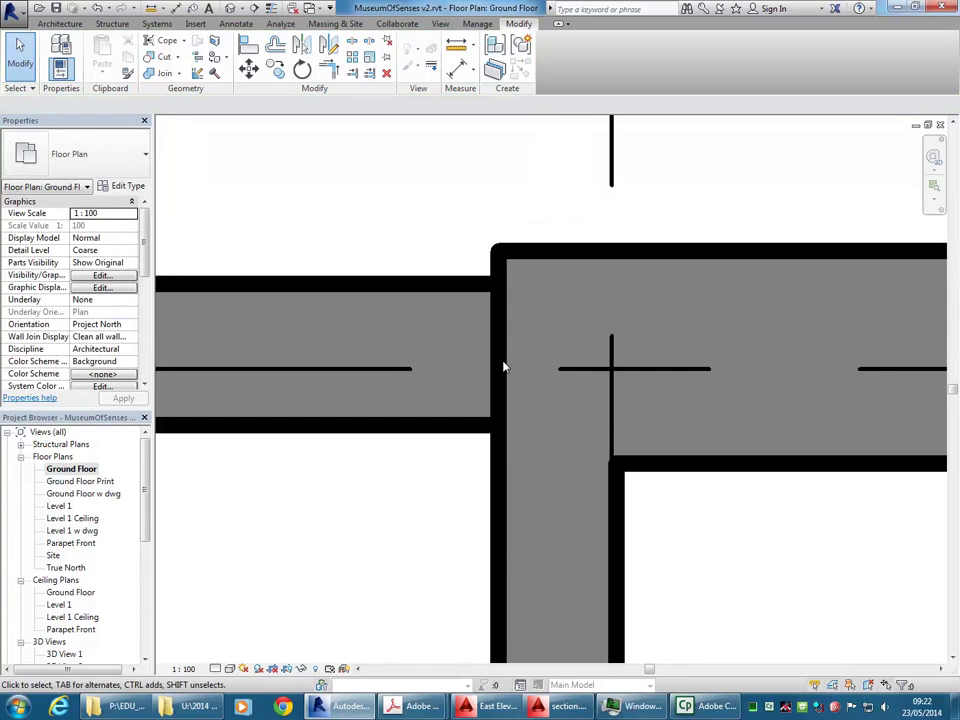
left_click(158, 73)
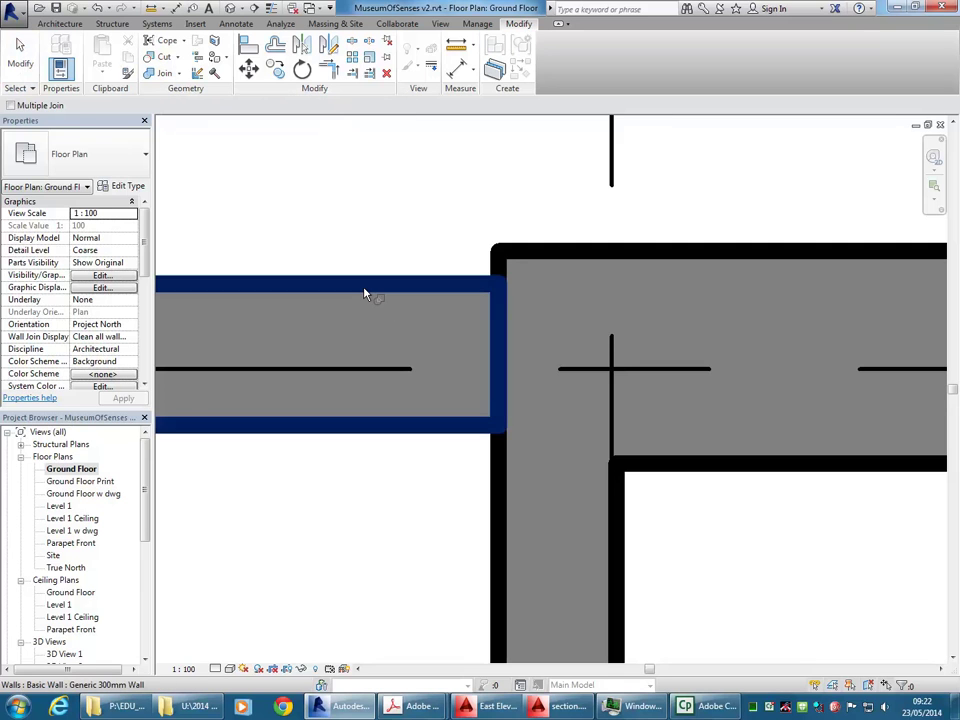
left_click(420, 288)
left_click(503, 273)
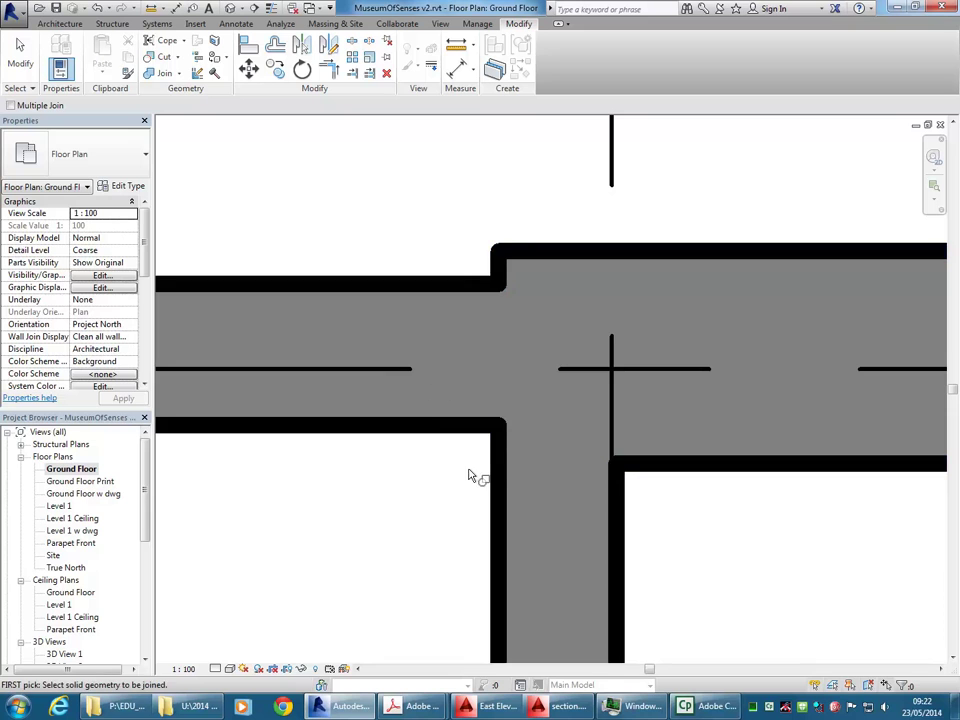
scroll(588, 313, "down", 2)
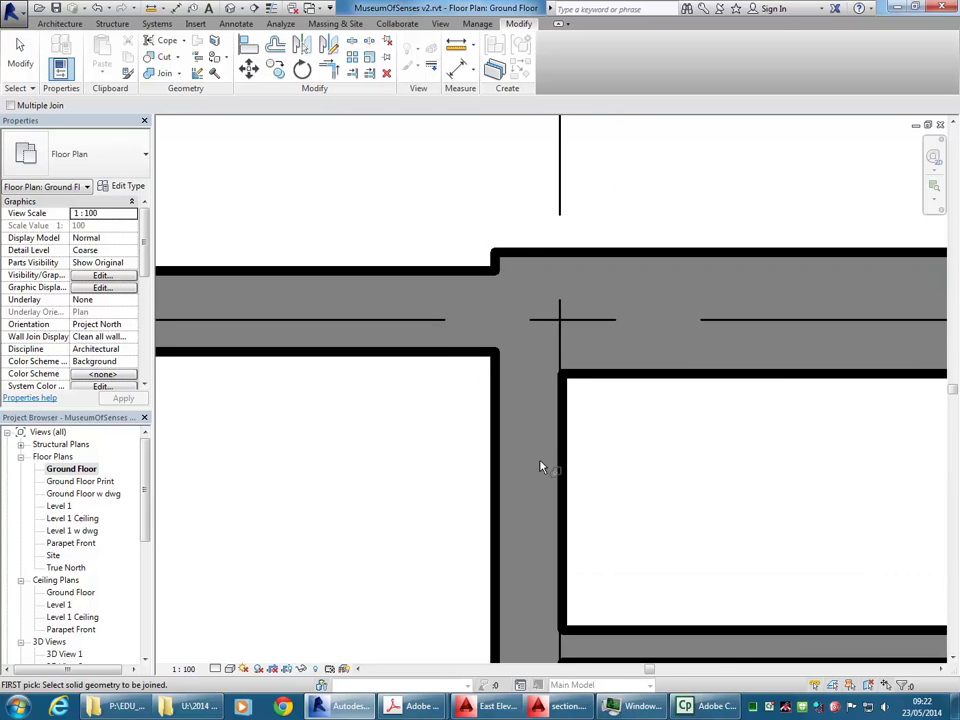
middle_click_drag(437, 441, 415, 437)
right_click(306, 185)
left_click(322, 193)
right_click(321, 189)
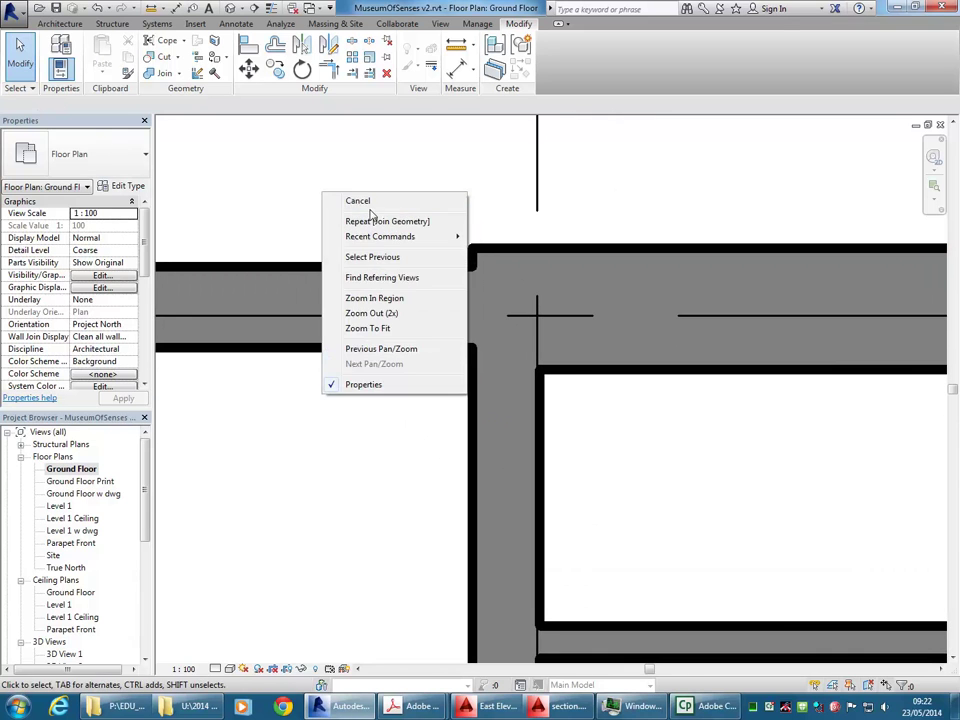
left_click(345, 200)
middle_click_drag(365, 415, 356, 429)
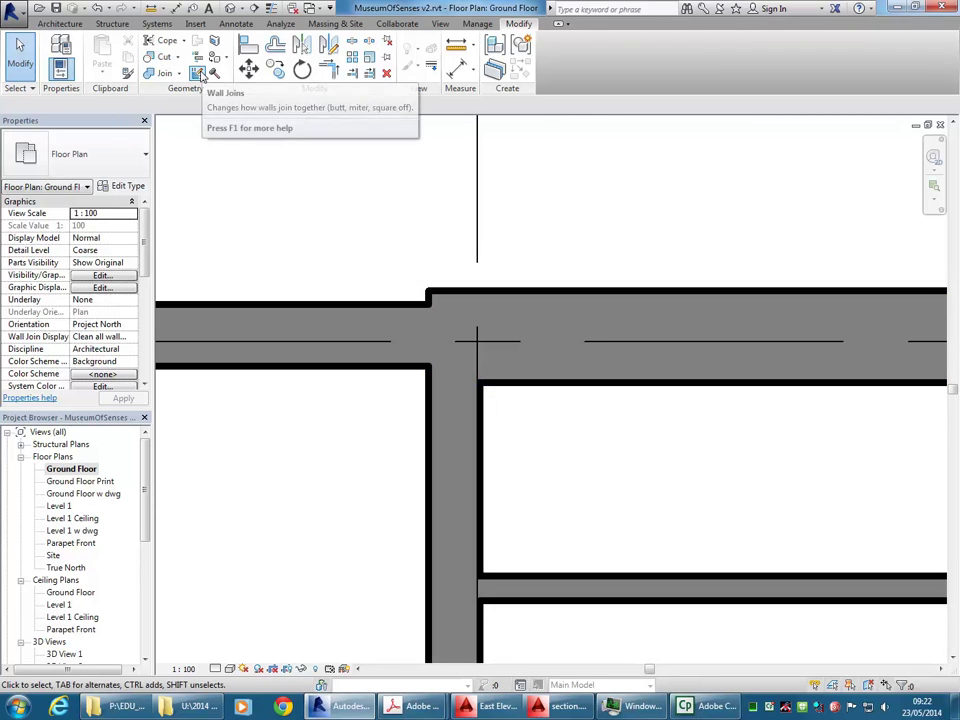
Change the wall join at the grid A corner to a butt join with the 250mm west wall running through.
left_click(198, 77)
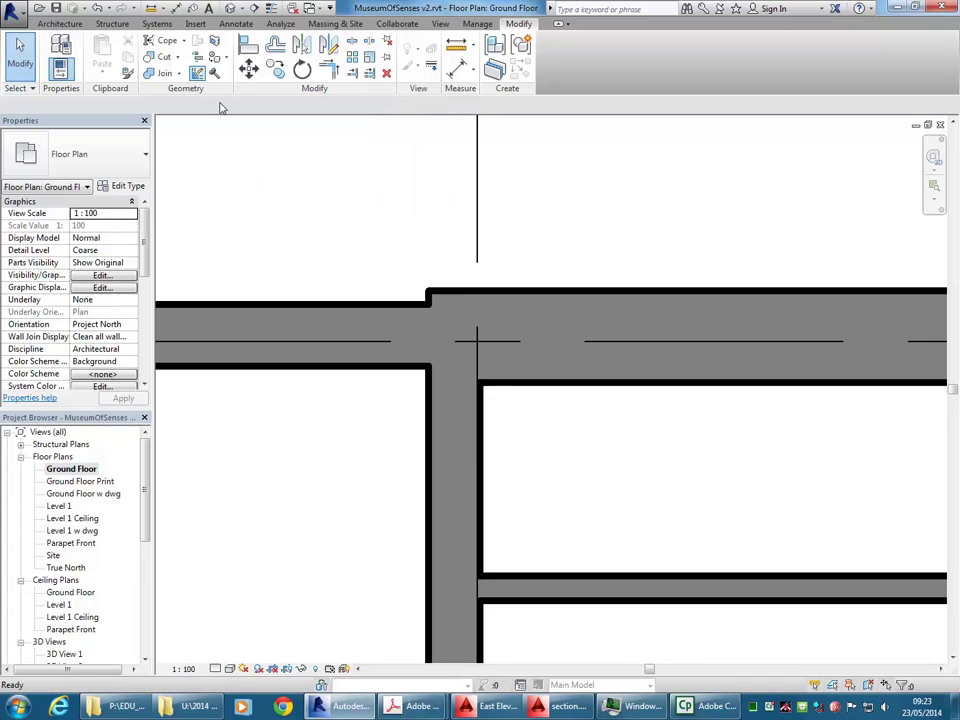
left_click(484, 440)
scroll(390, 282, "down", 2)
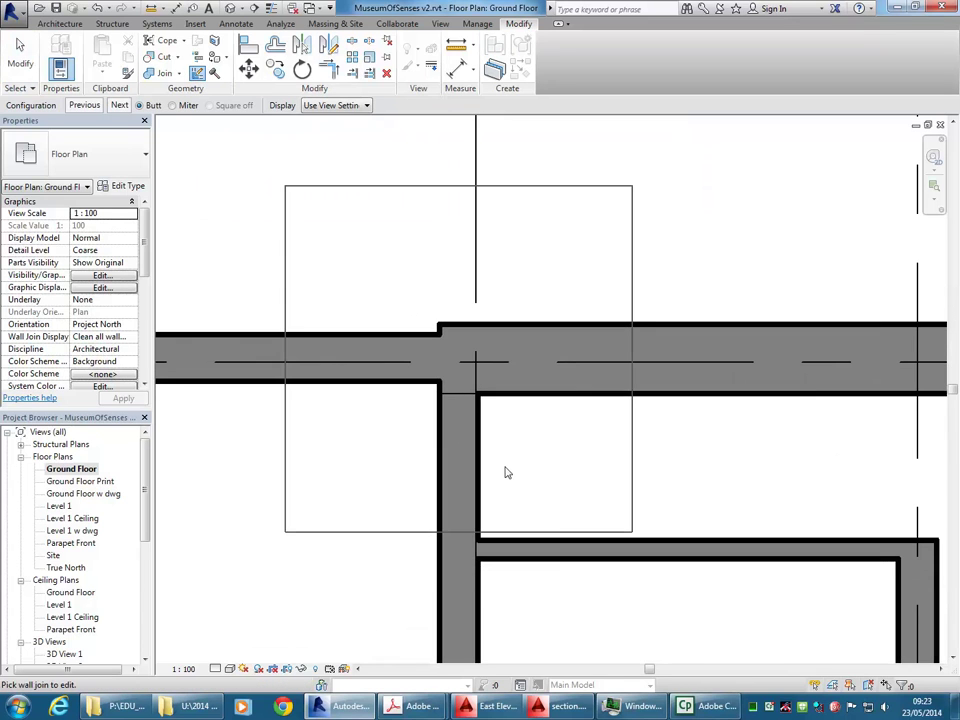
left_click(118, 106)
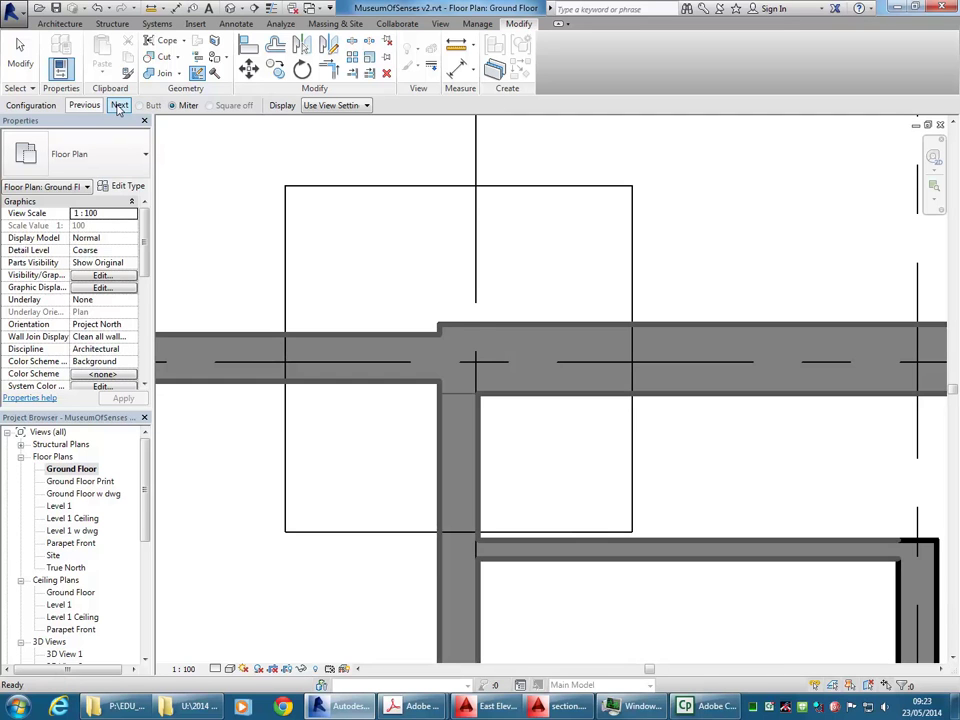
left_click(118, 106)
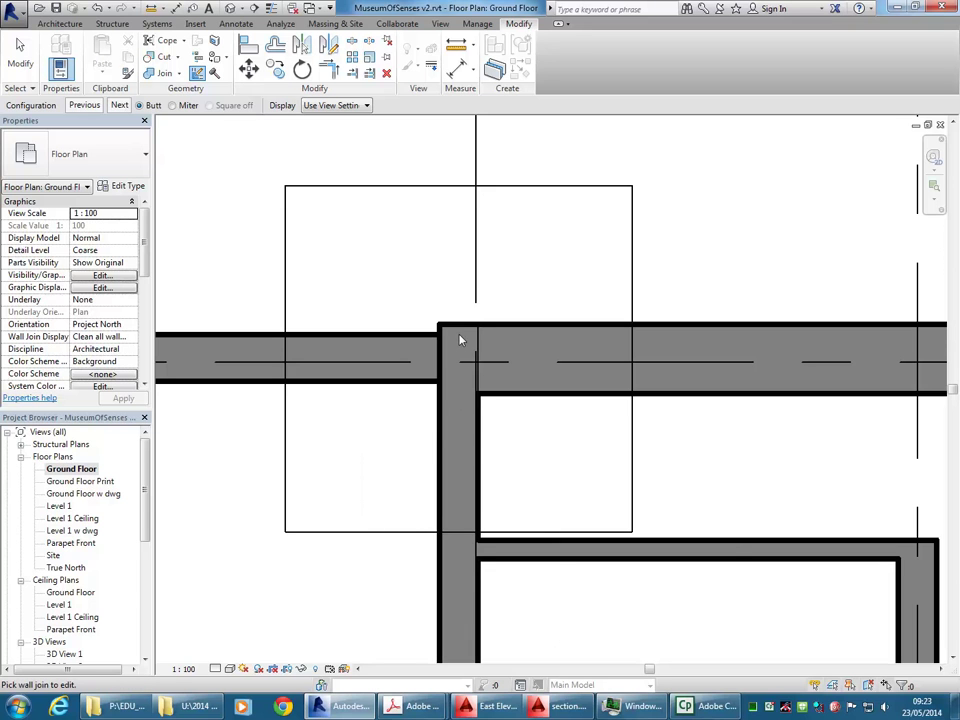
Change the butt join at the south-west corner so the west wall runs through, and end the wall join command.
scroll(440, 418, "down", 1)
middle_click_drag(440, 416, 416, 290)
scroll(430, 345, "down", 2)
middle_click_drag(430, 345, 433, 176)
middle_click_drag(411, 442, 408, 273)
middle_click_drag(407, 403, 407, 200)
scroll(407, 456, "up", 1)
scroll(416, 407, "up", 2)
middle_click_drag(417, 432, 411, 499)
scroll(420, 490, "up", 2)
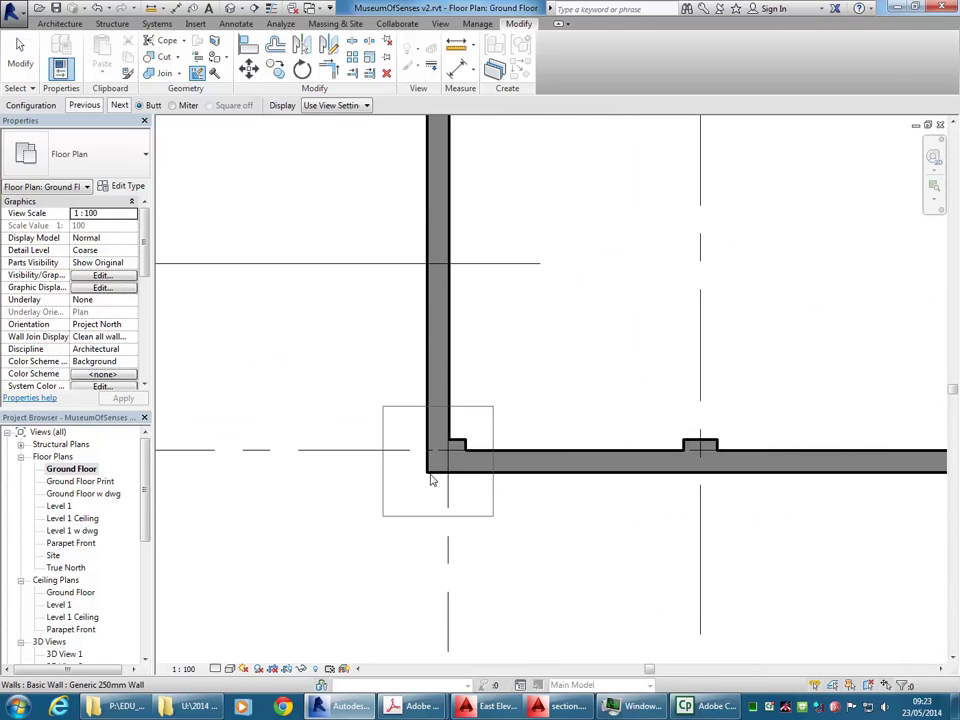
left_click(432, 480)
left_click(118, 107)
scroll(443, 485, "up", 4)
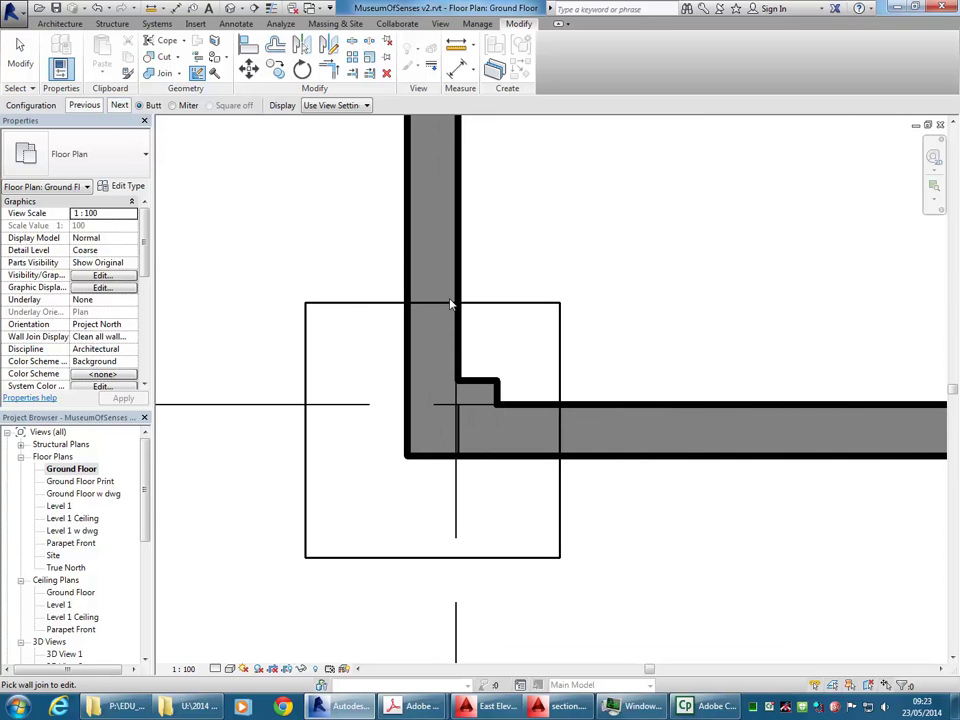
right_click(301, 184)
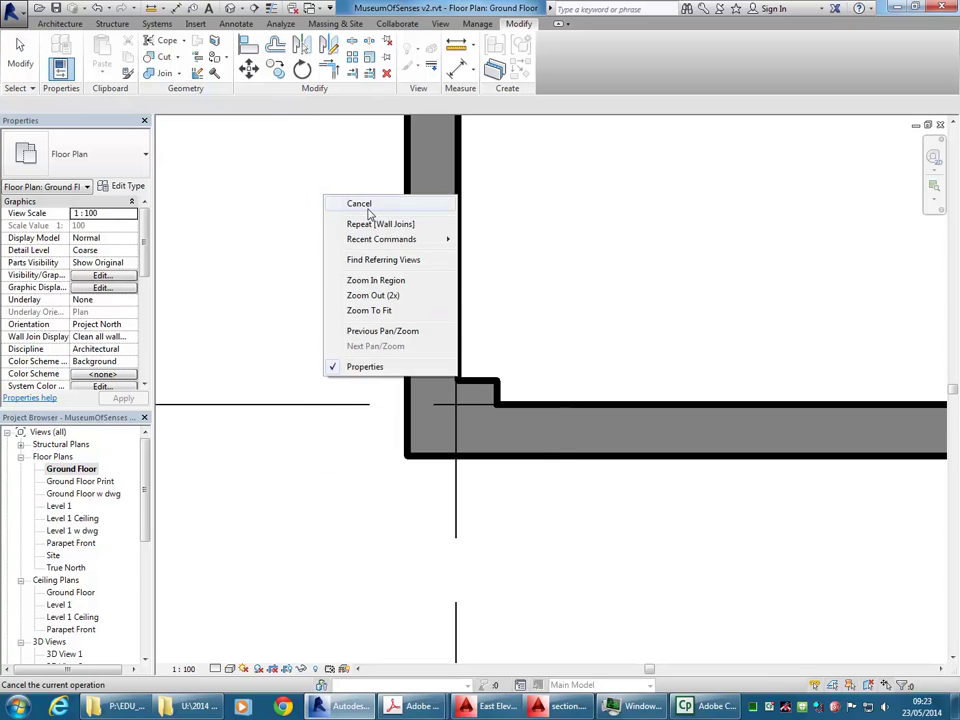
left_click(360, 197)
Check the extents of the 250mm west wall and the adjoining south wall at their corner.
scroll(340, 205, "down", 2)
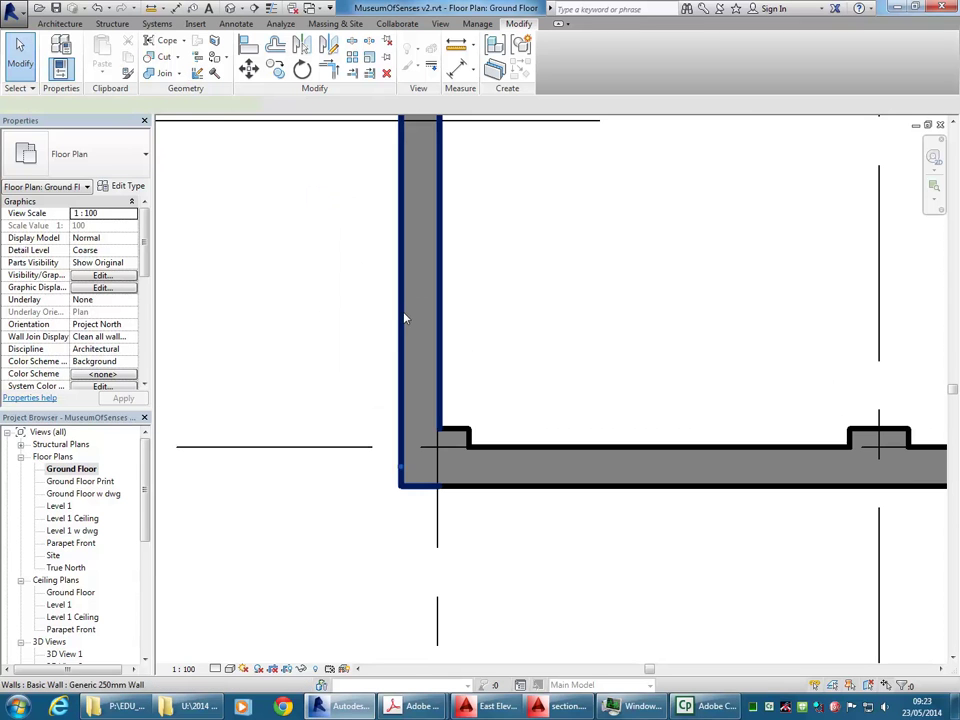
left_click(403, 311)
middle_click_drag(328, 272, 362, 340)
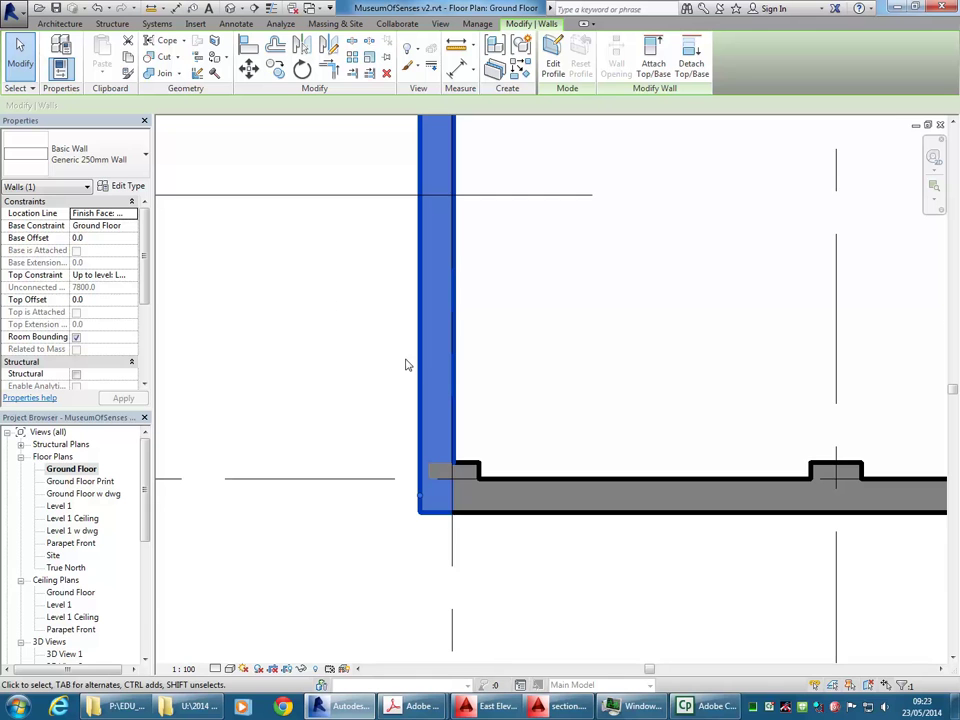
scroll(394, 394, "down", 4)
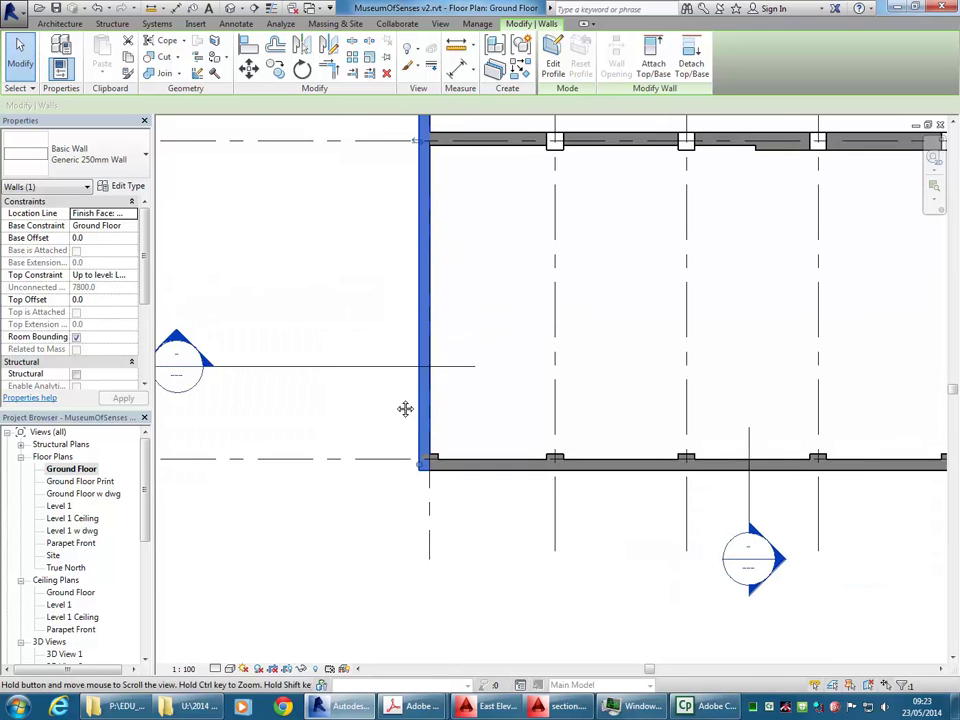
middle_click_drag(492, 432, 448, 501)
scroll(434, 508, "down", 2)
scroll(402, 580, "up", 6)
scroll(412, 527, "up", 2)
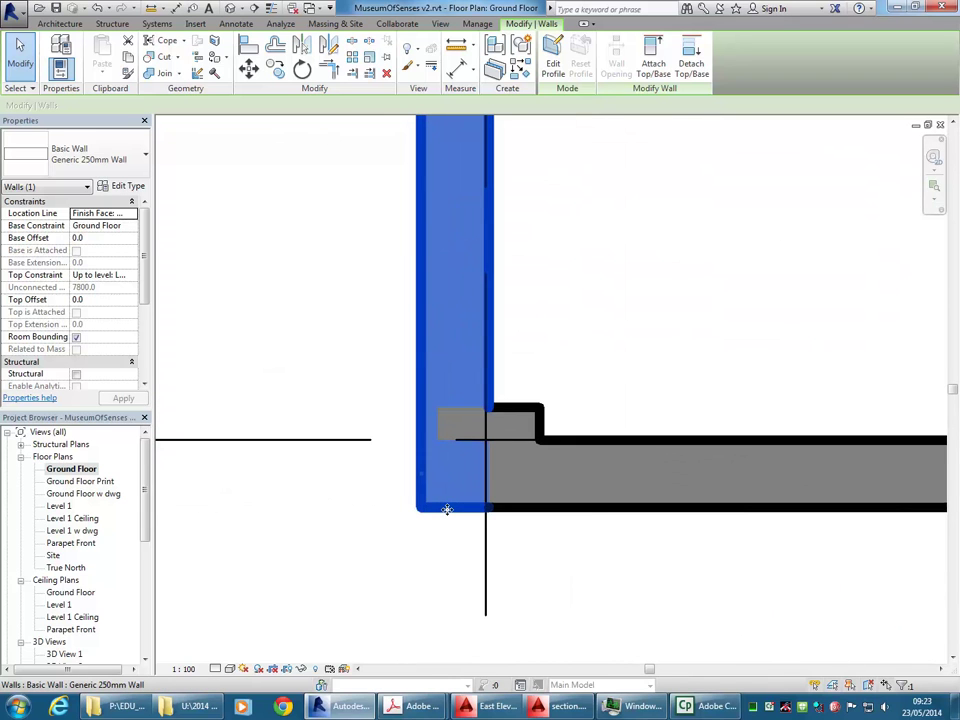
left_click(525, 482)
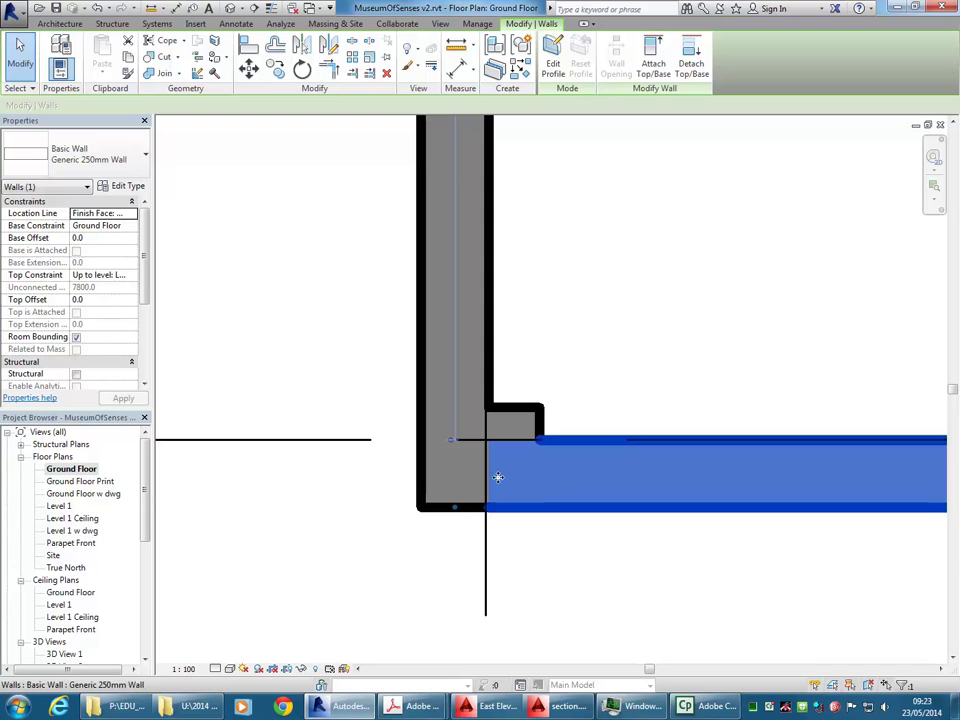
left_click(315, 484)
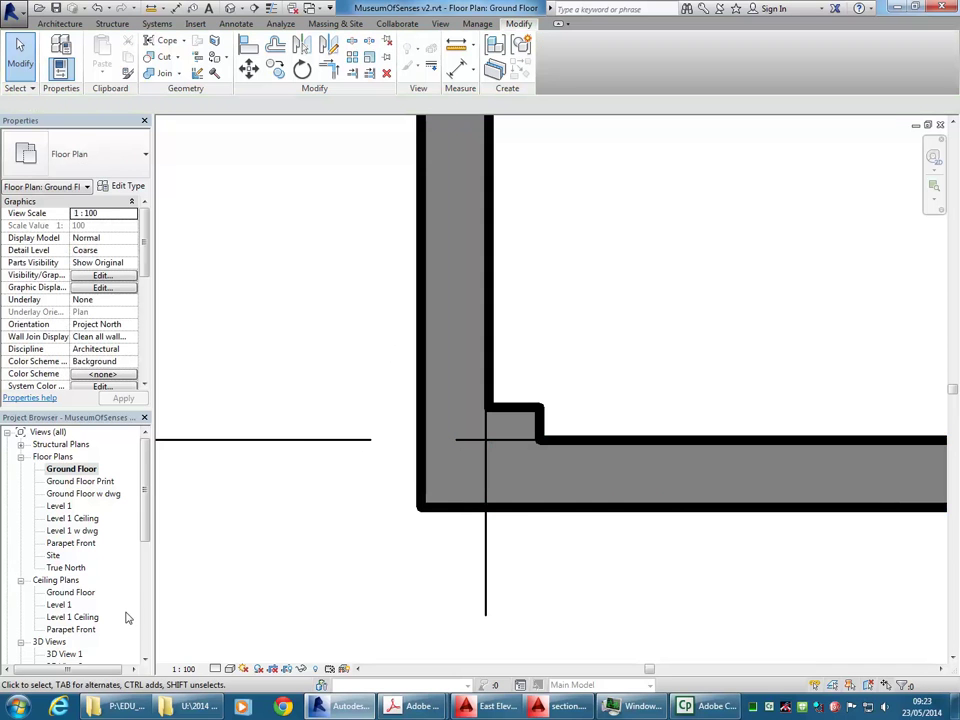
Open the West elevation and select the 250mm west wall.
left_click_drag(146, 505, 146, 586)
double_click(56, 592)
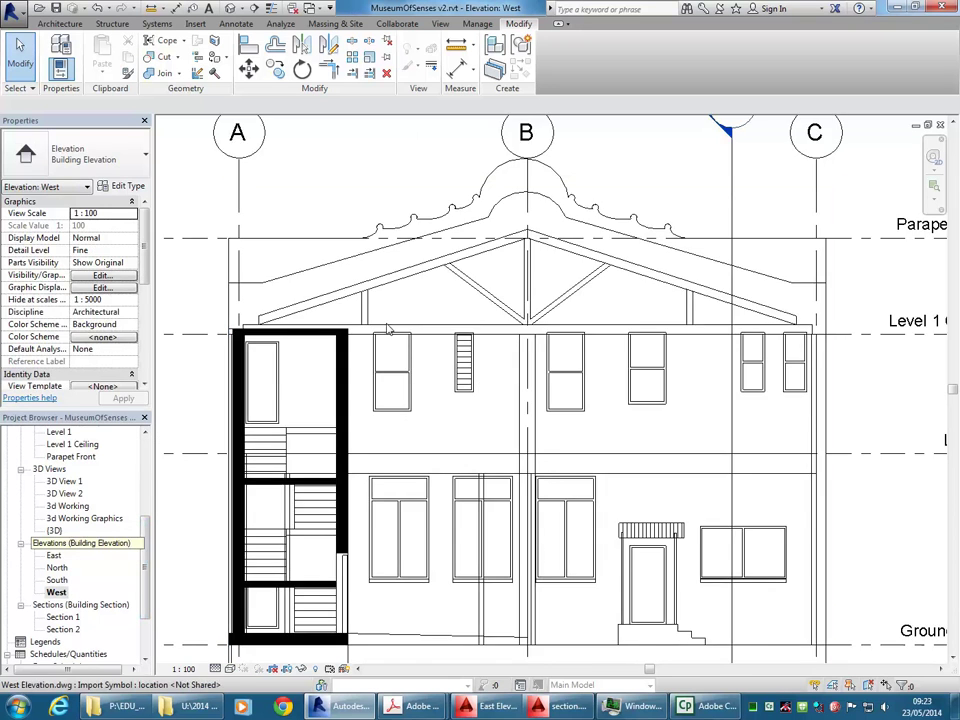
scroll(390, 330, "down", 2)
left_click(420, 337)
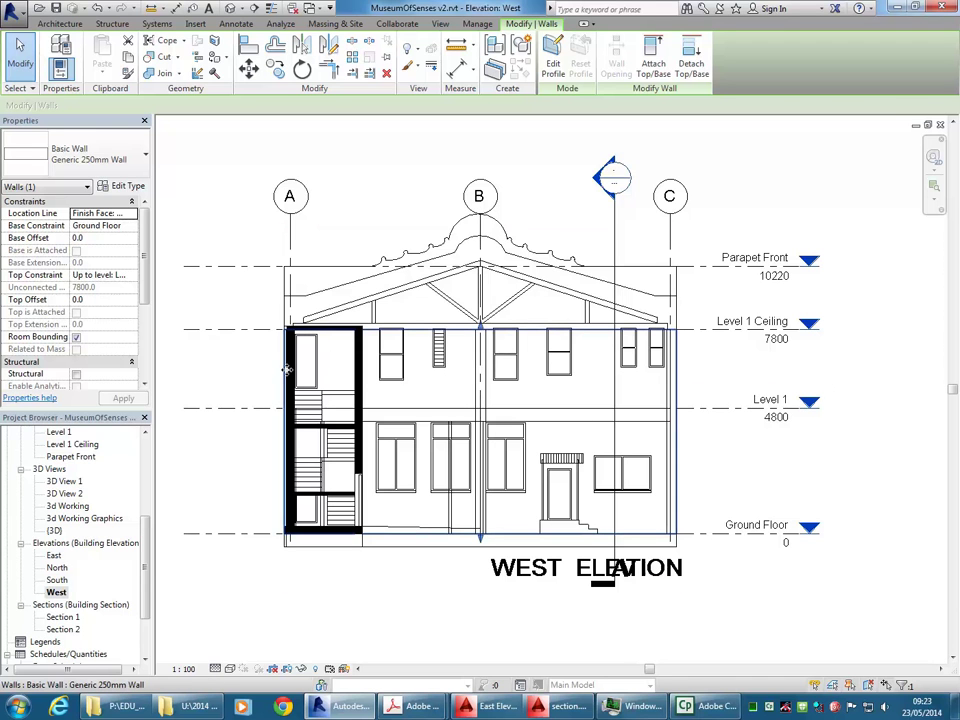
scroll(382, 242, "up", 1)
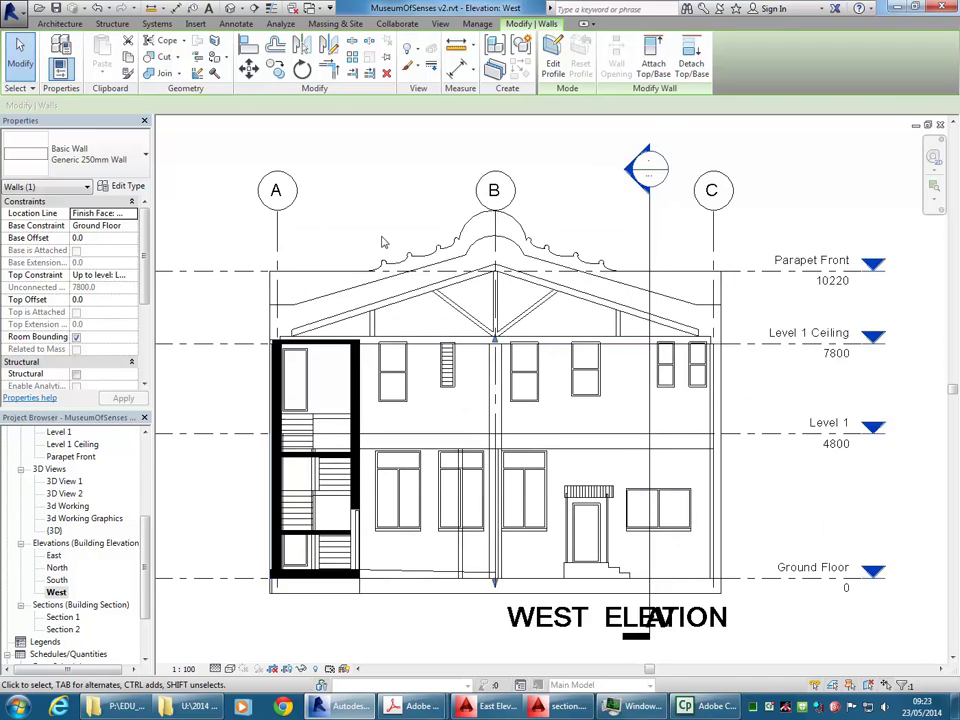
middle_click_drag(382, 242, 404, 211)
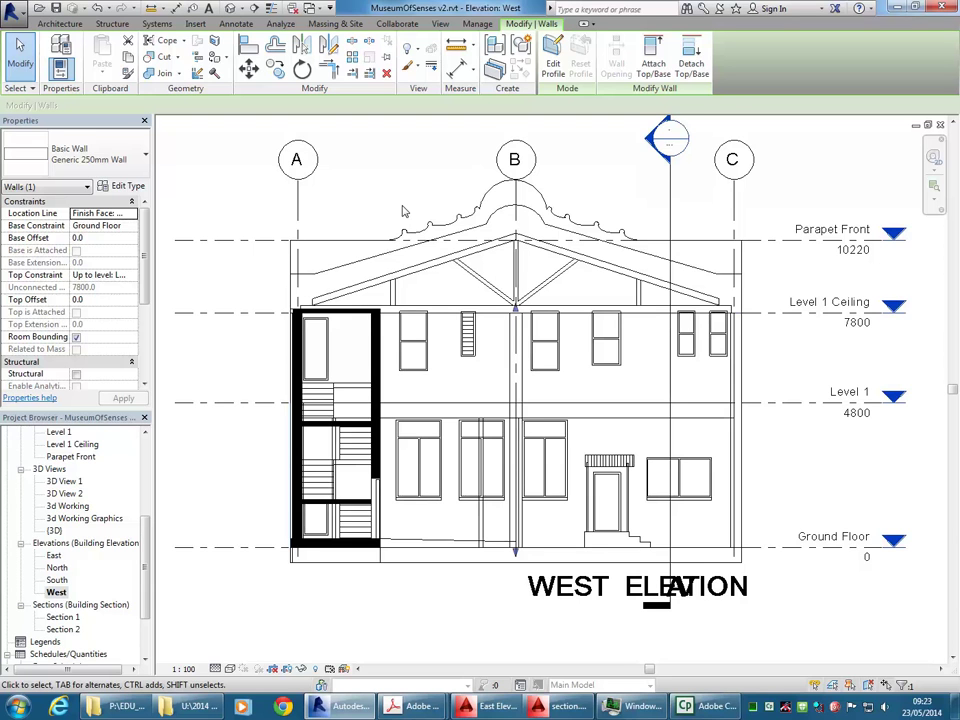
middle_click_drag(404, 211, 389, 226)
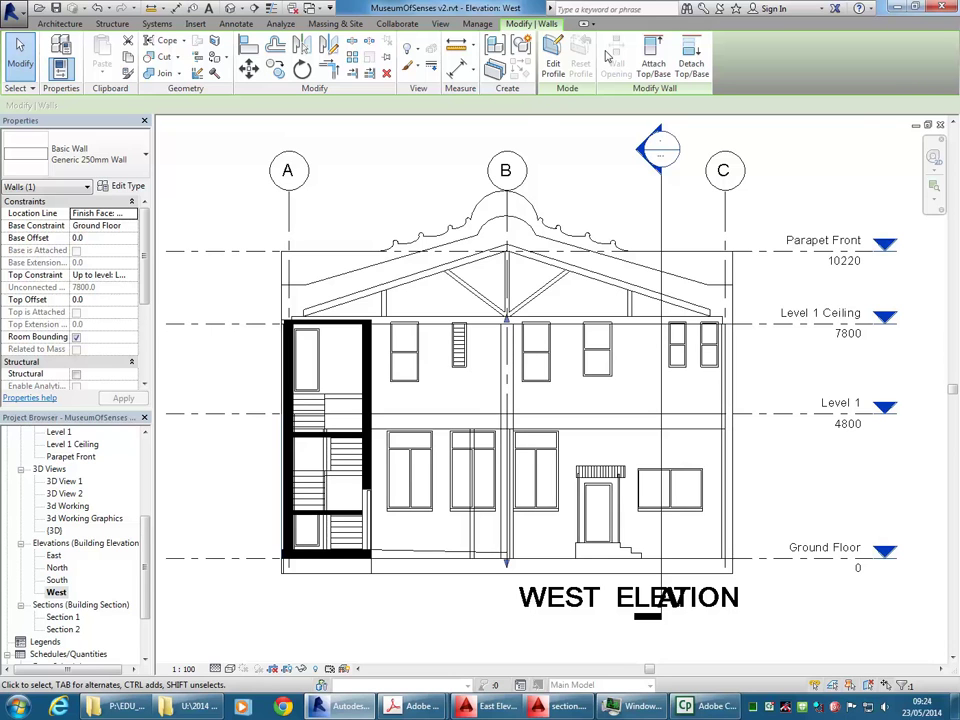
left_click(556, 62)
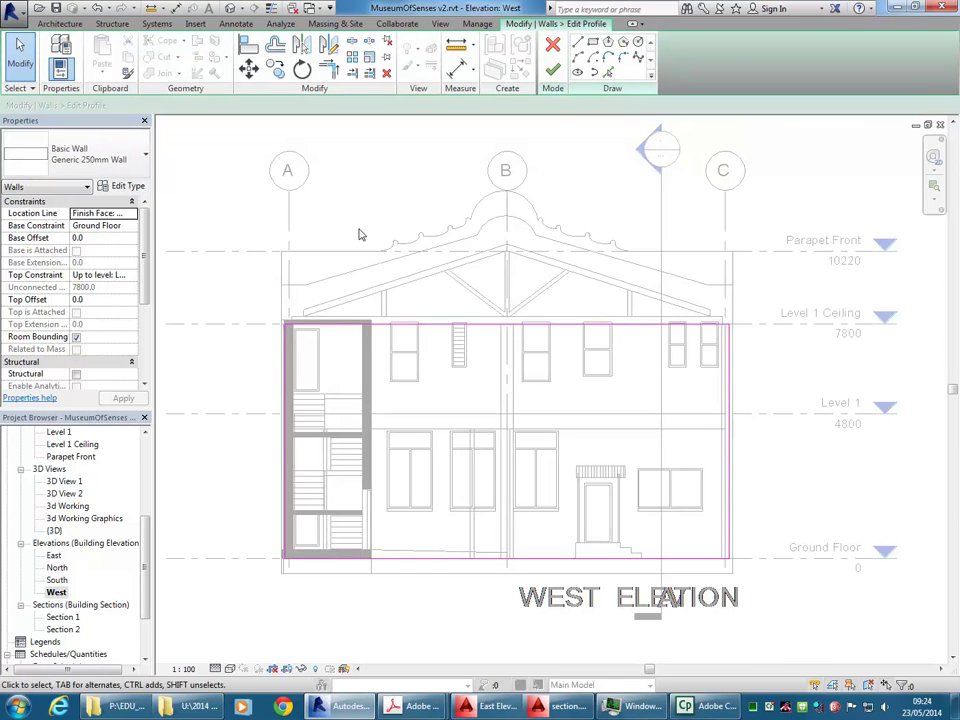
scroll(361, 234, "up", 3)
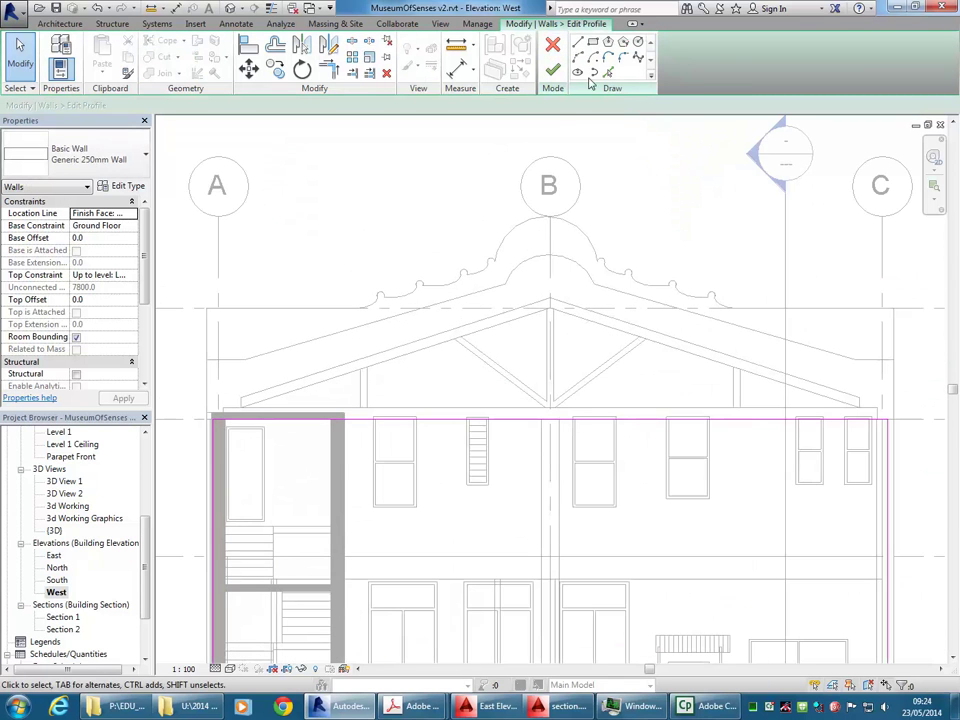
left_click(608, 72)
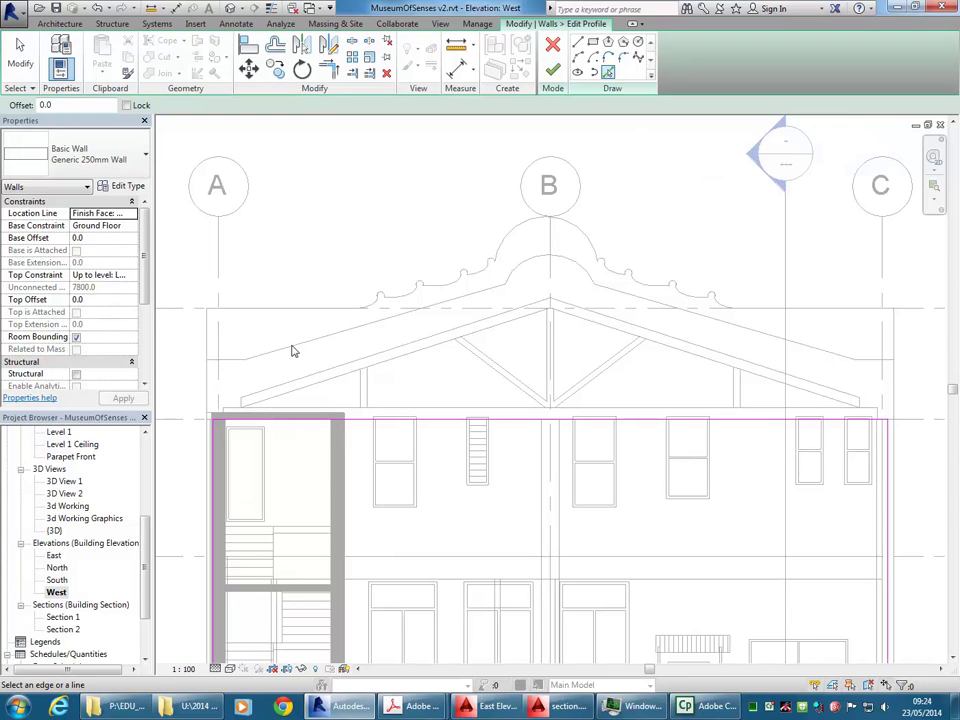
scroll(443, 317, "up", 2)
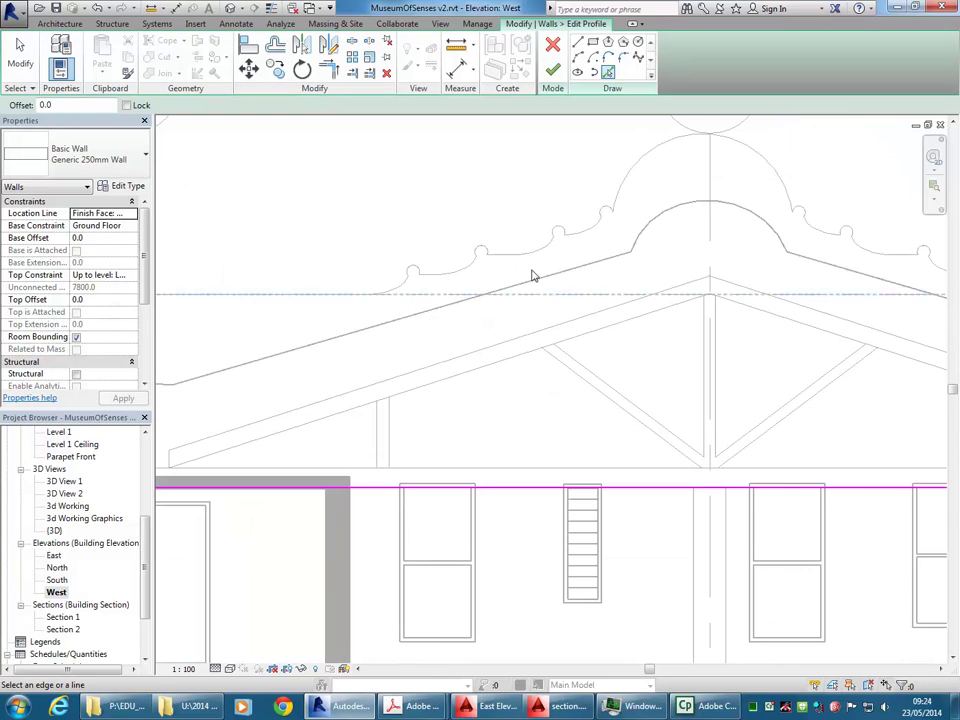
scroll(573, 255, "up", 2)
scroll(570, 250, "up", 2)
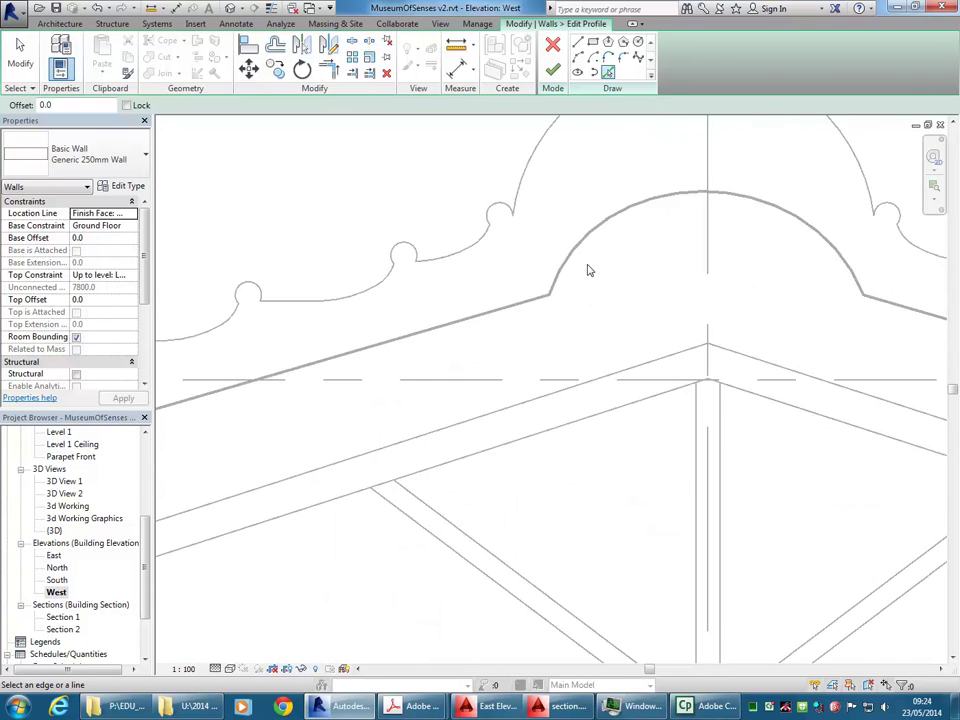
scroll(589, 270, "down", 5)
scroll(574, 289, "up", 1)
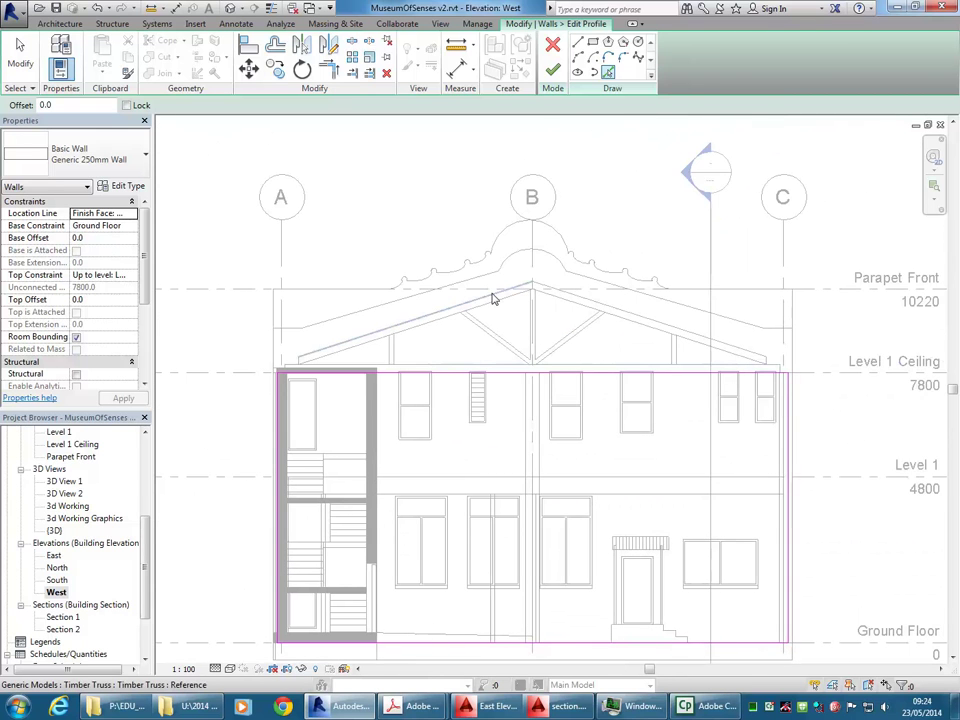
left_click(553, 70)
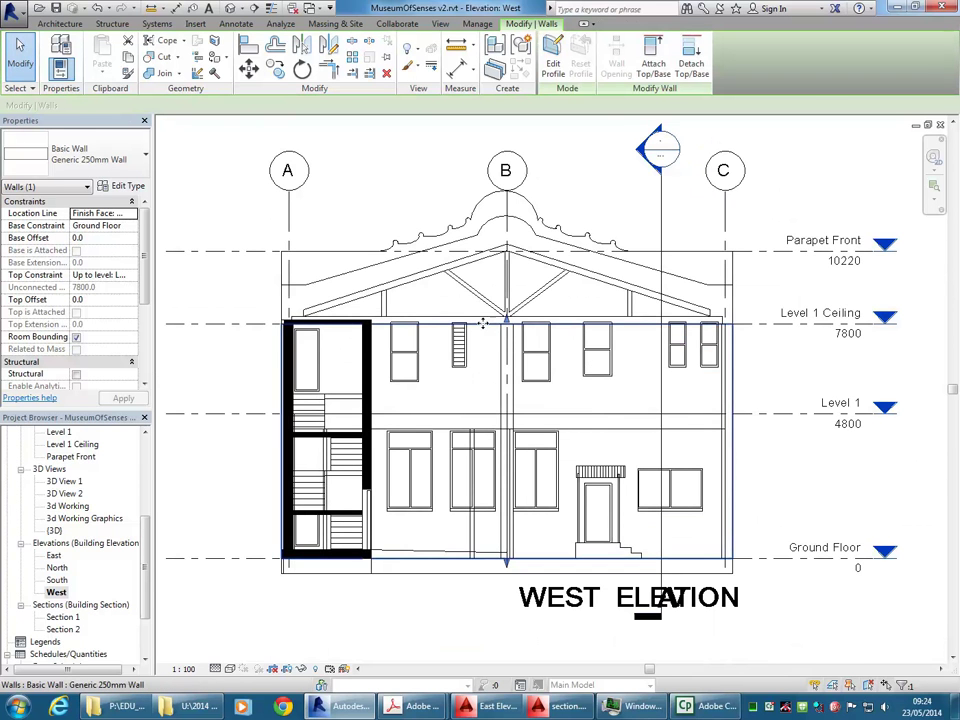
scroll(297, 290, "up", 4)
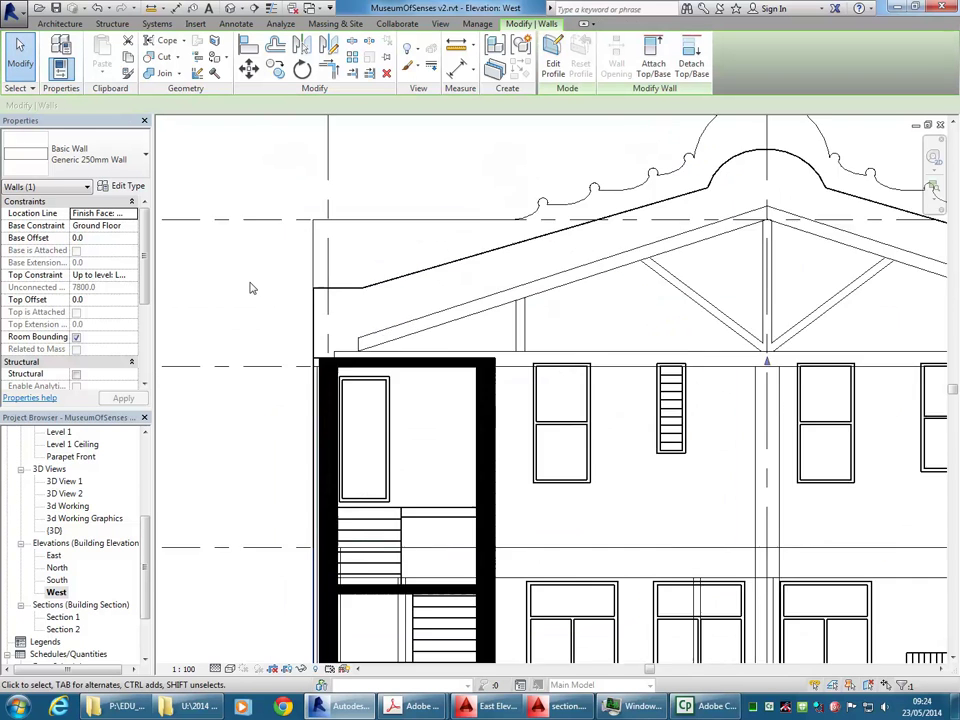
Stretch the top of the west wall up to the parapet's lower shoulder in the imported elevation, a top offset of about 1288.5.
scroll(548, 295, "down", 6)
middle_click_drag(745, 308, 448, 313)
left_click_drag(580, 363, 594, 298)
scroll(700, 318, "up", 3)
scroll(655, 323, "down", 5)
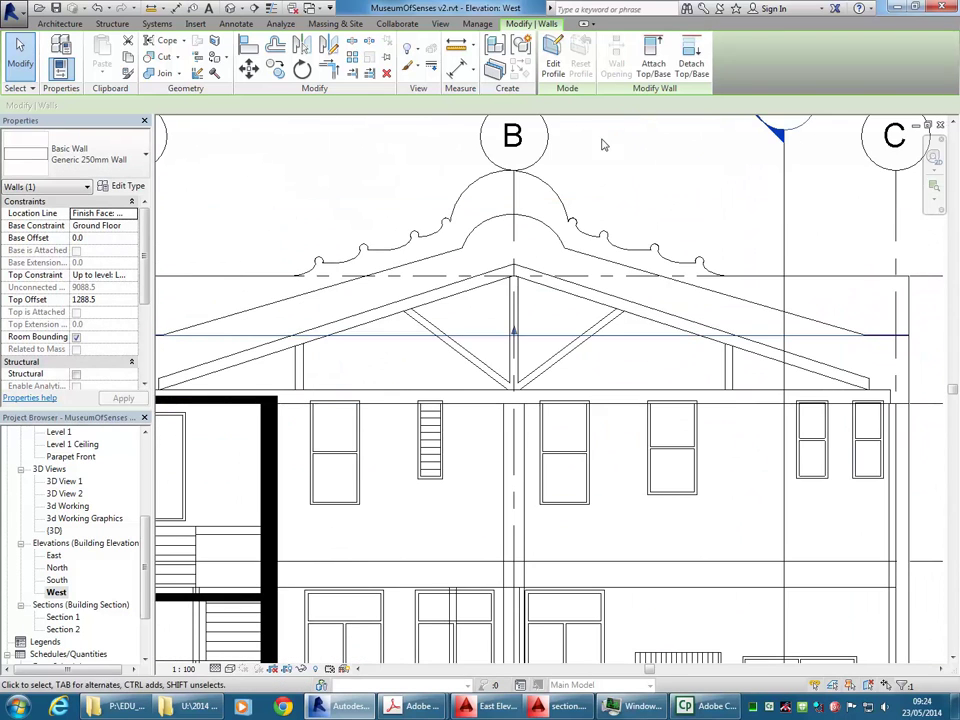
Edit the west wall's profile and sketch the sloping line between grids A and B, about 6008 mm long, from the inner arch's end to the shoulder.
left_click(552, 62)
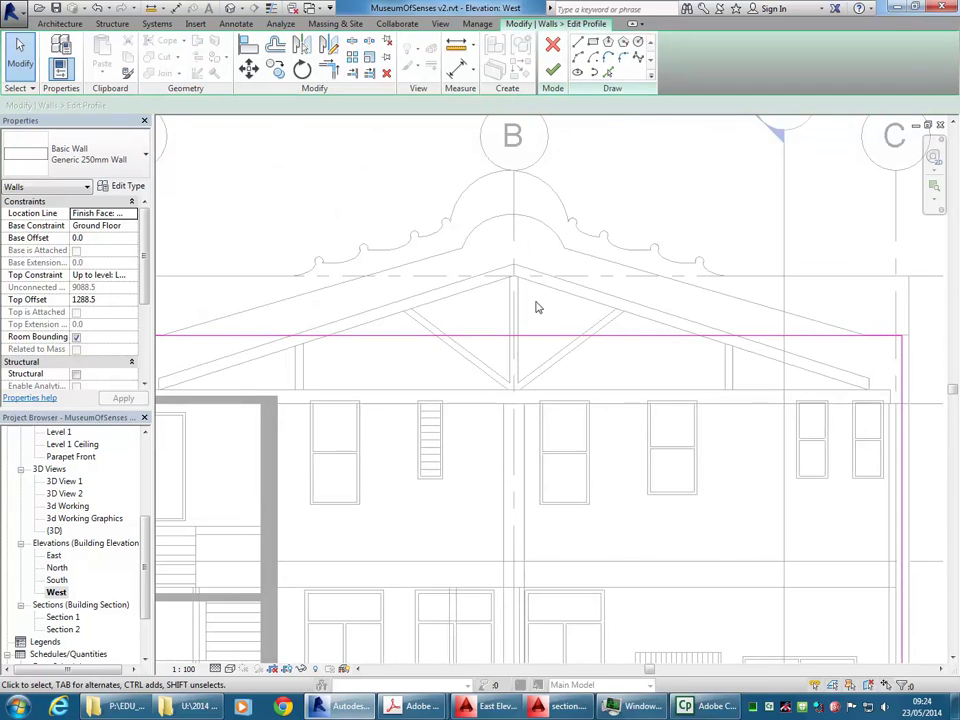
middle_click_drag(536, 306, 690, 340)
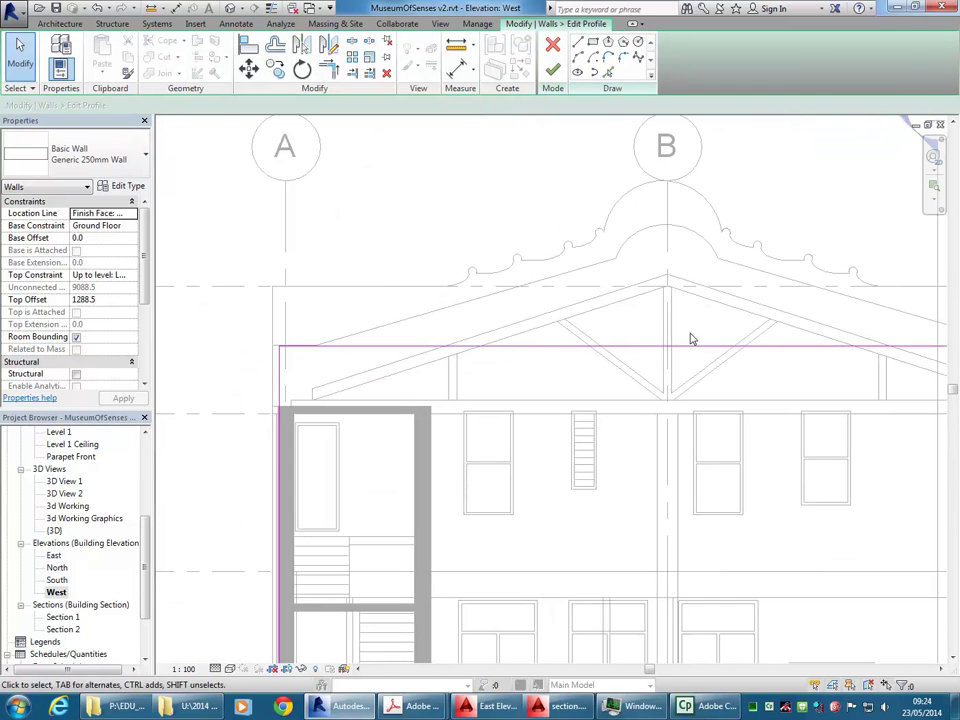
left_click(578, 46)
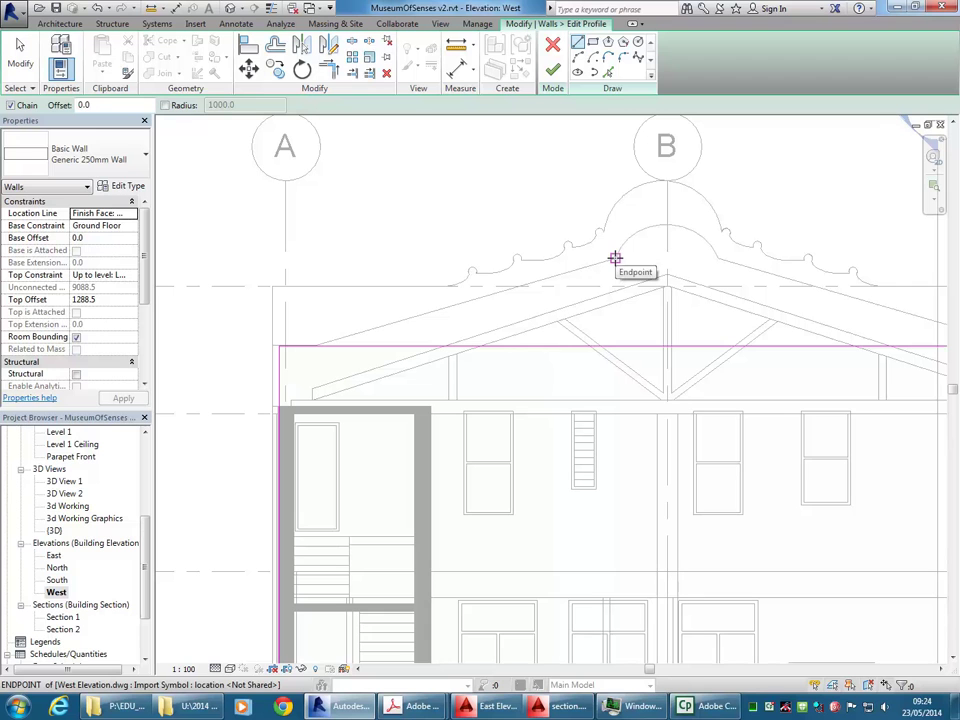
left_click(615, 258)
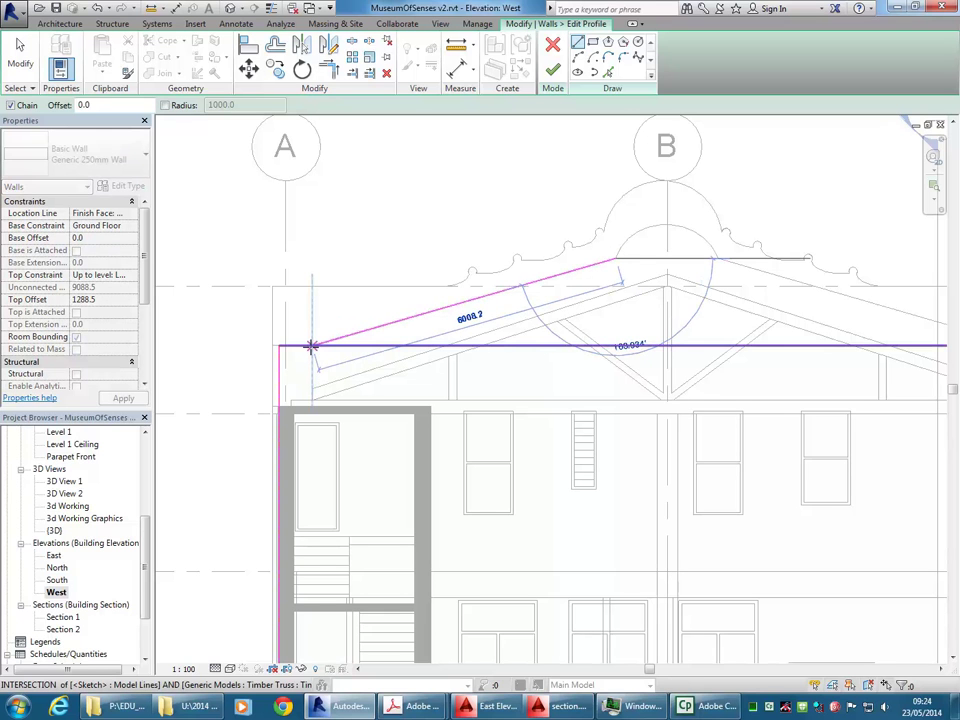
left_click(311, 346)
right_click(556, 204)
left_click(564, 209)
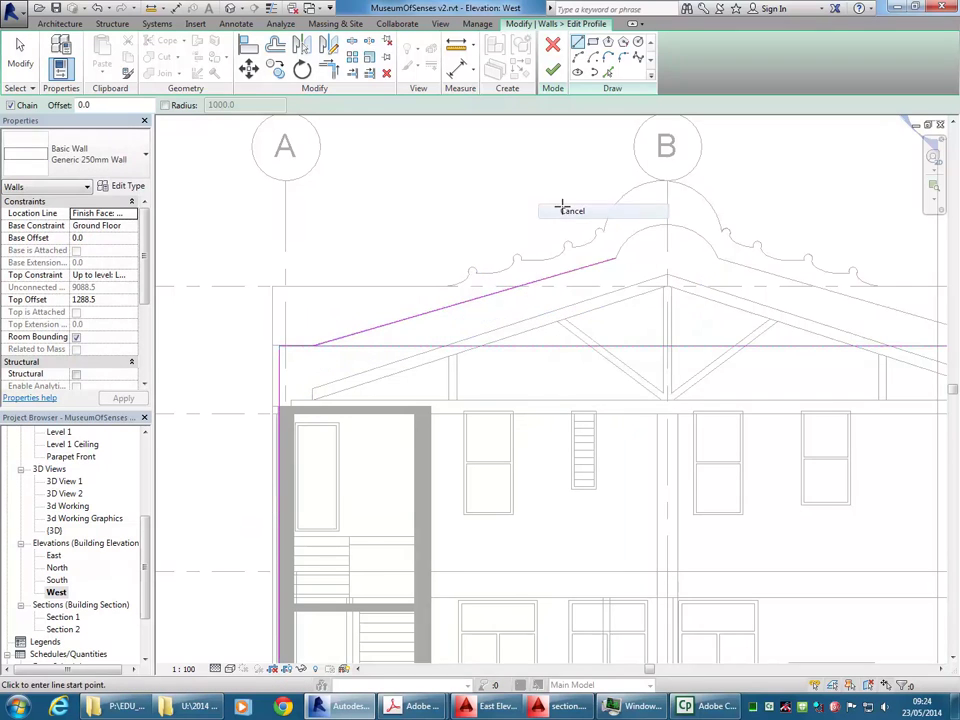
Mirror the sloping profile line about grid B to form the gable's opposite slope.
scroll(561, 208, "down", 1)
middle_click_drag(561, 208, 466, 234)
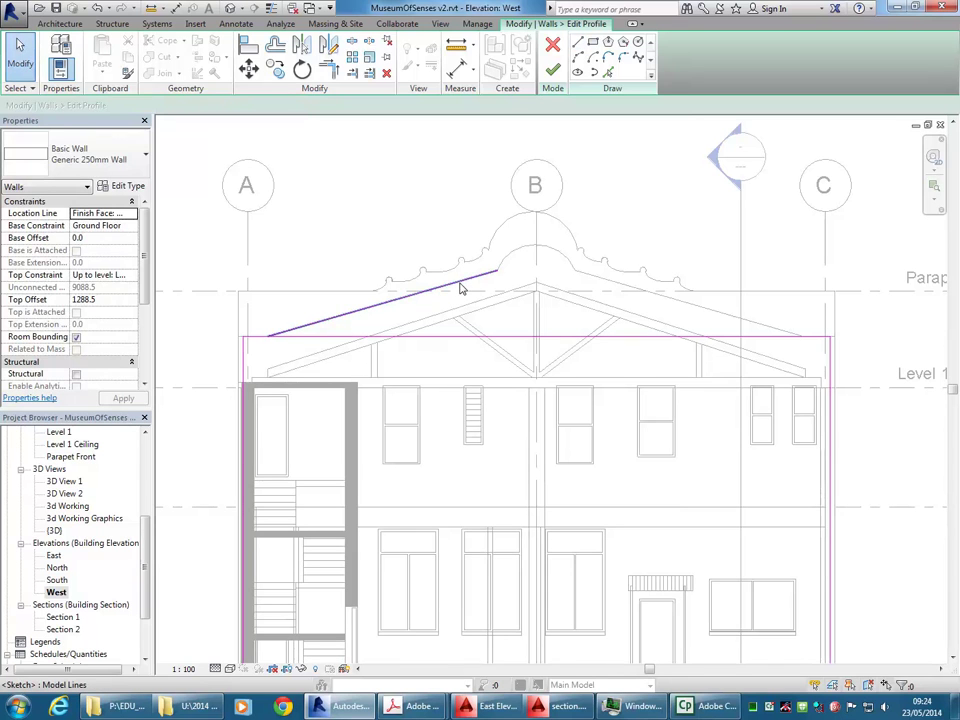
left_click(461, 281)
left_click(301, 44)
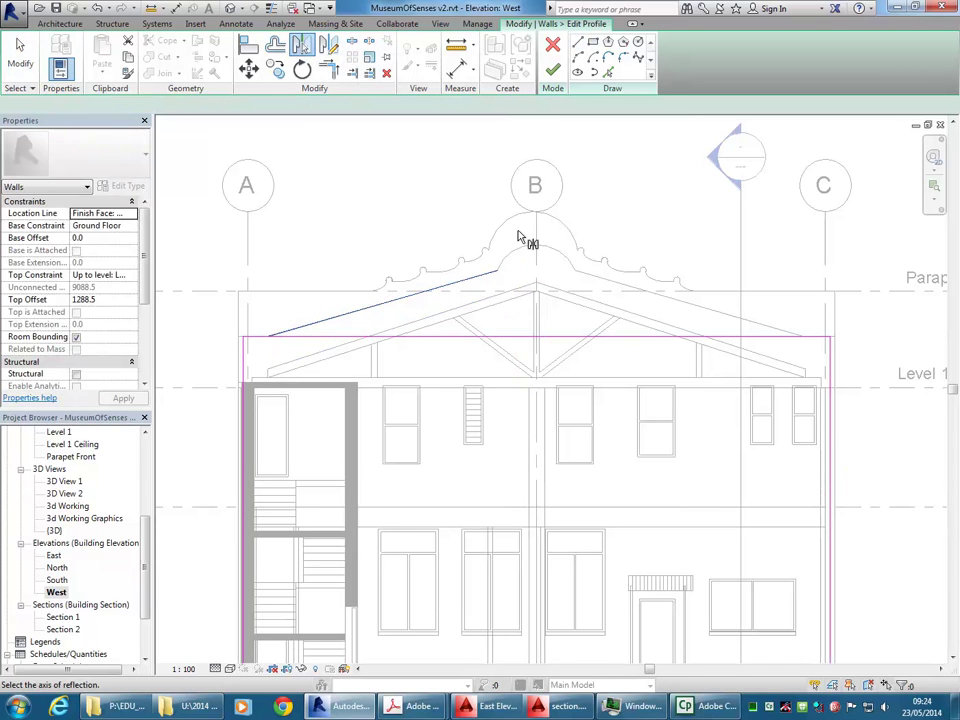
left_click(535, 232)
key("Escape")
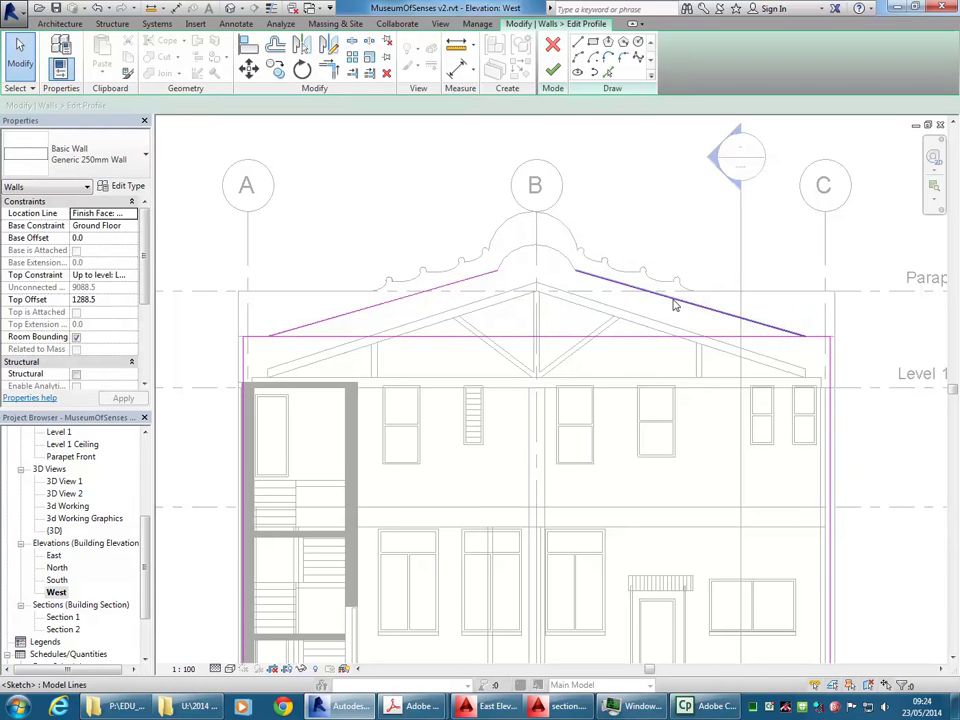
Sketch a start-end-radius arc about 1973 mm wide between the slopes' upper ends, following the imported inner arch.
scroll(520, 262, "up", 3)
scroll(522, 269, "up", 2)
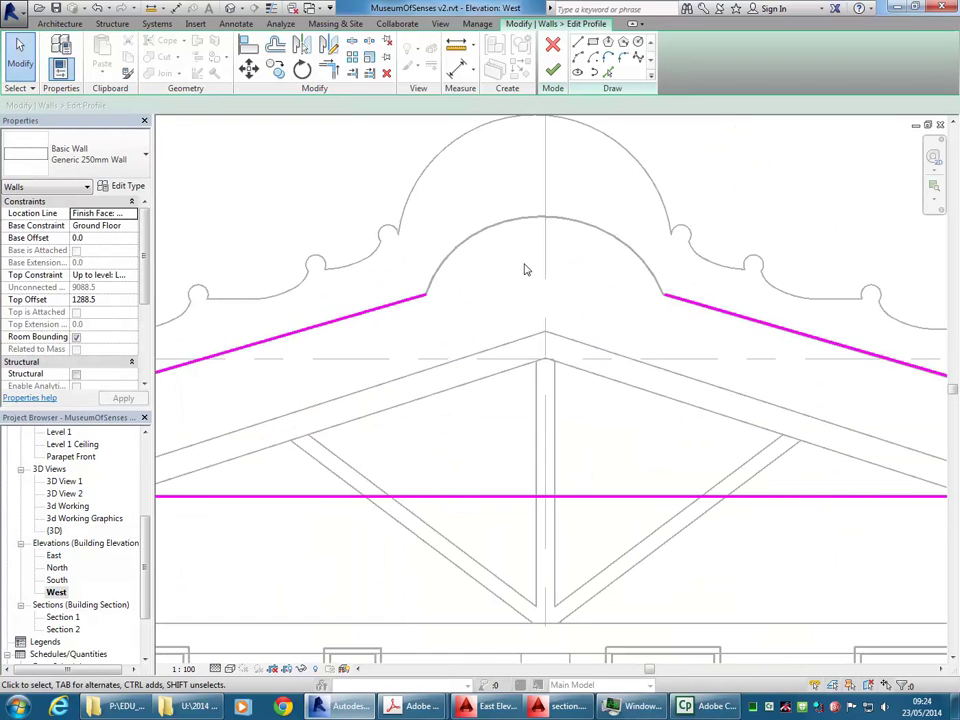
left_click(426, 296)
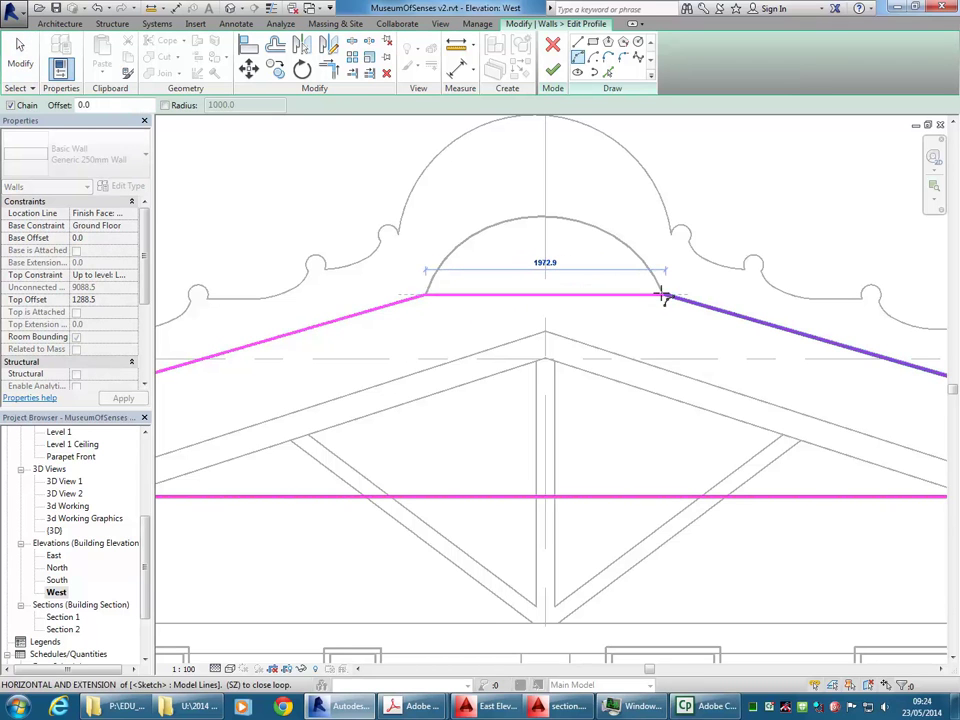
left_click(664, 295)
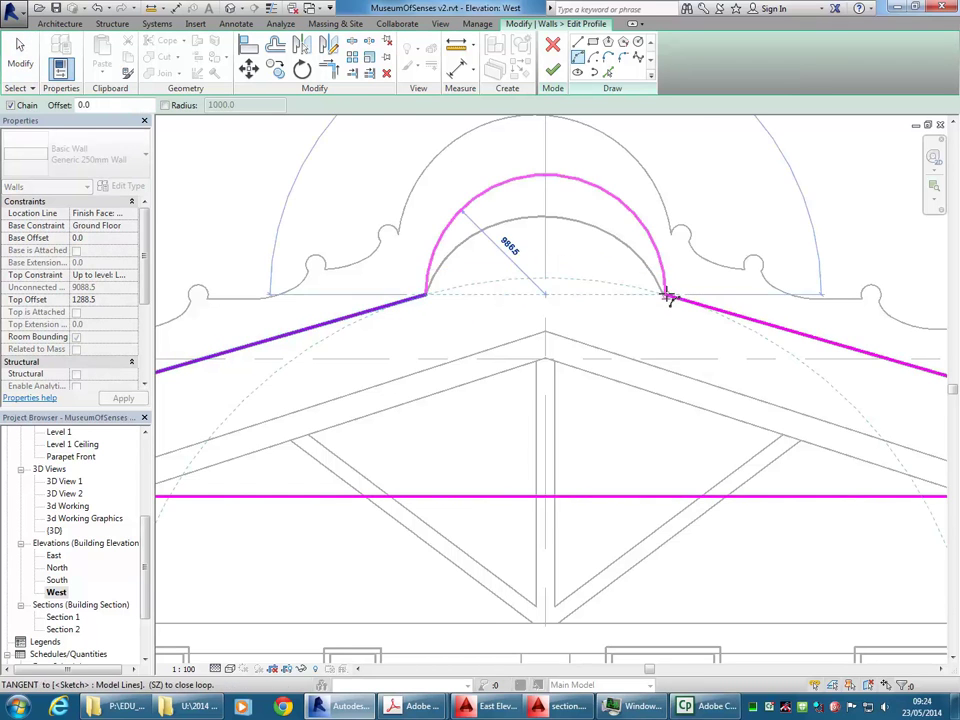
left_click(543, 218)
key("Escape")
key("Escape")
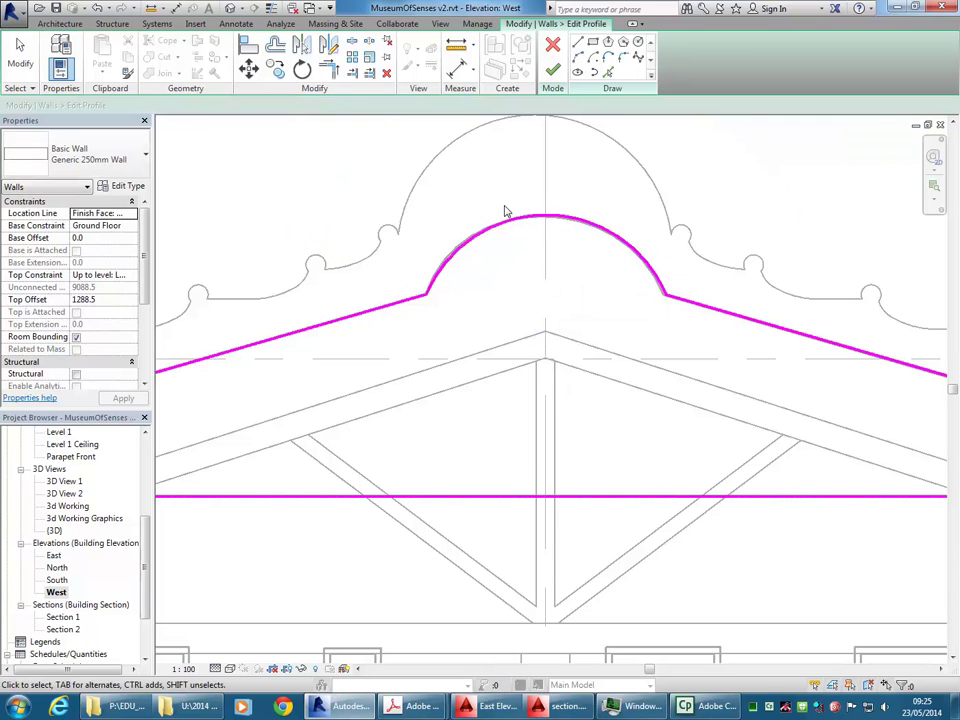
Split the profile's horizontal top line, trim it to both gable slopes, and finish the wall profile edit.
scroll(550, 250, "down", 4)
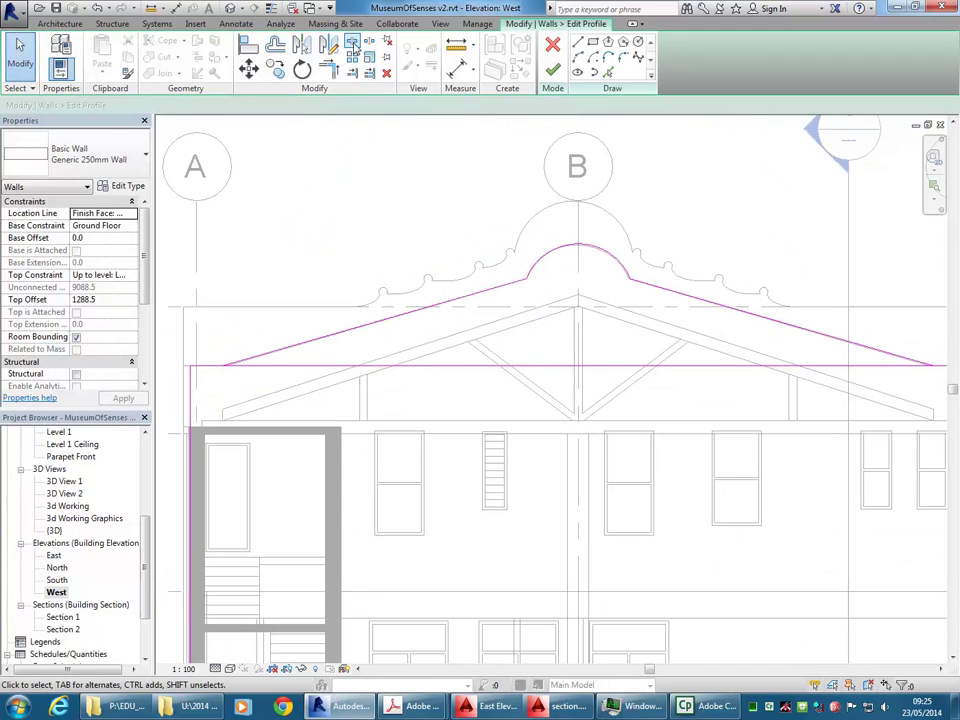
left_click(353, 45)
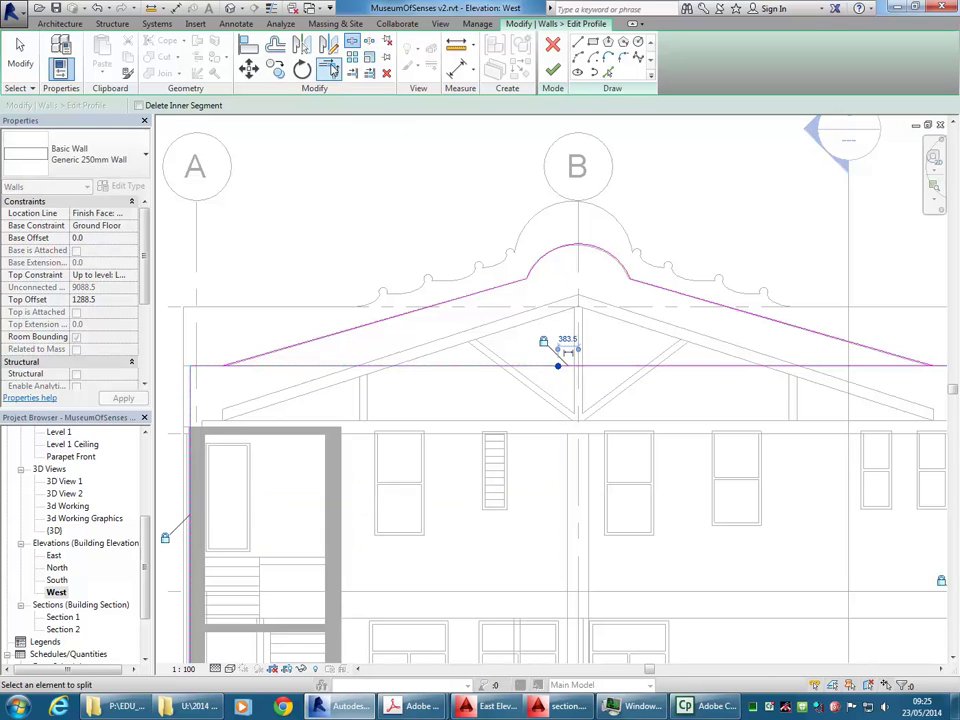
key("t")
key("r")
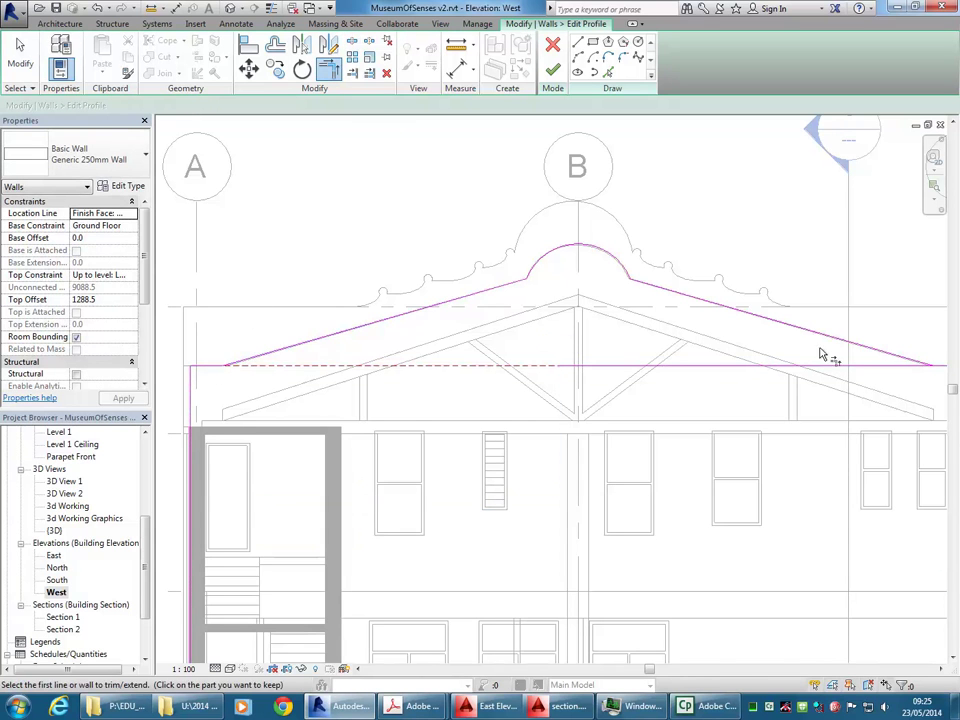
scroll(756, 339, "down", 1)
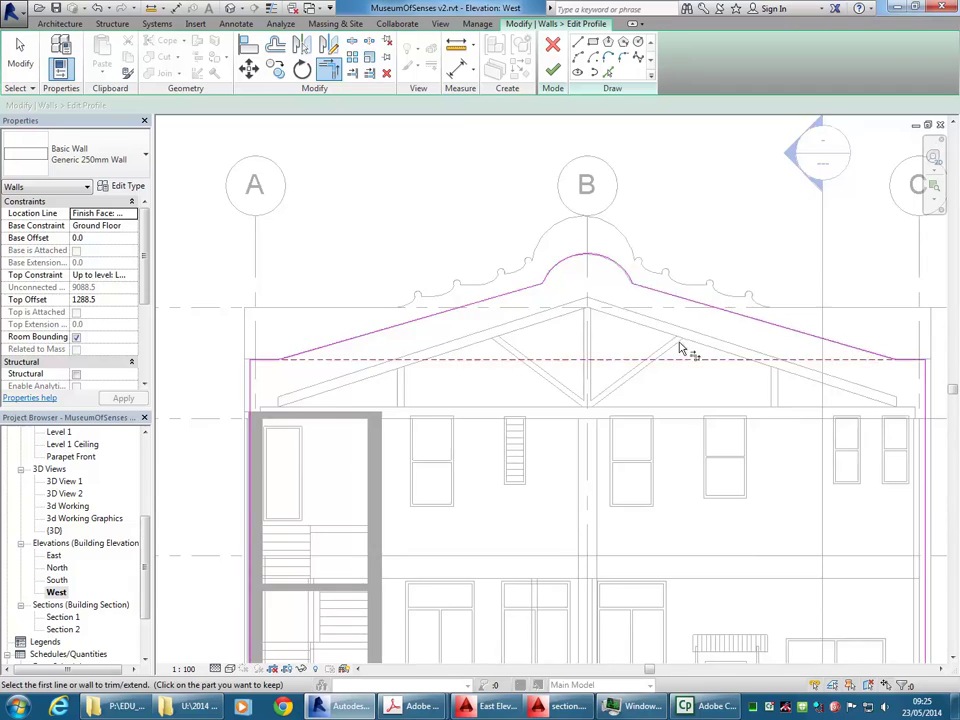
scroll(680, 350, "down", 2)
scroll(555, 350, "up", 1)
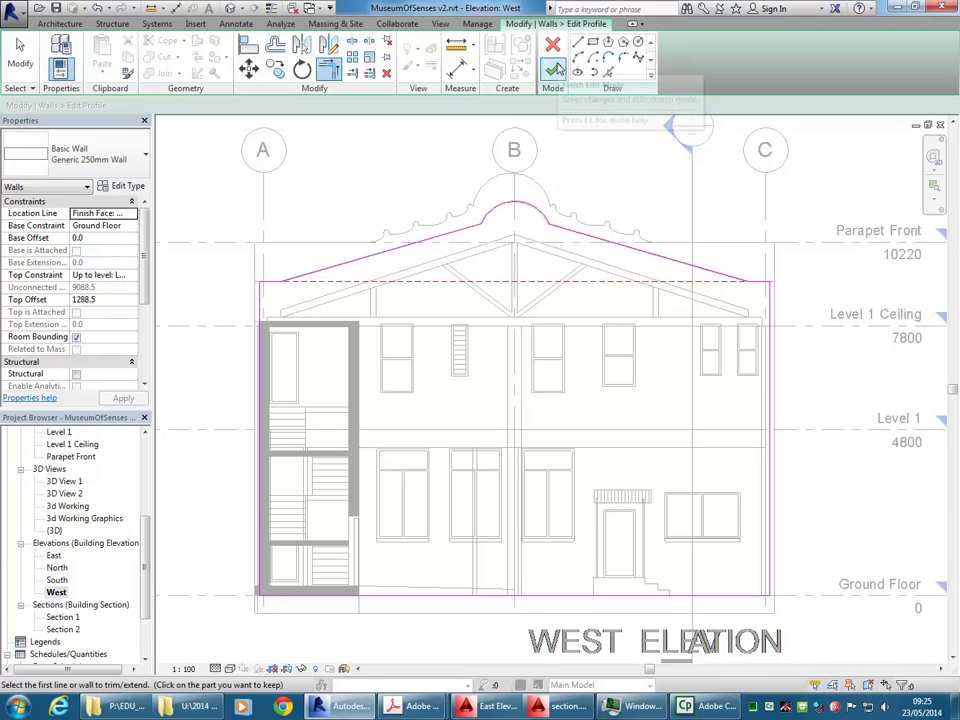
left_click(554, 68)
key("Escape")
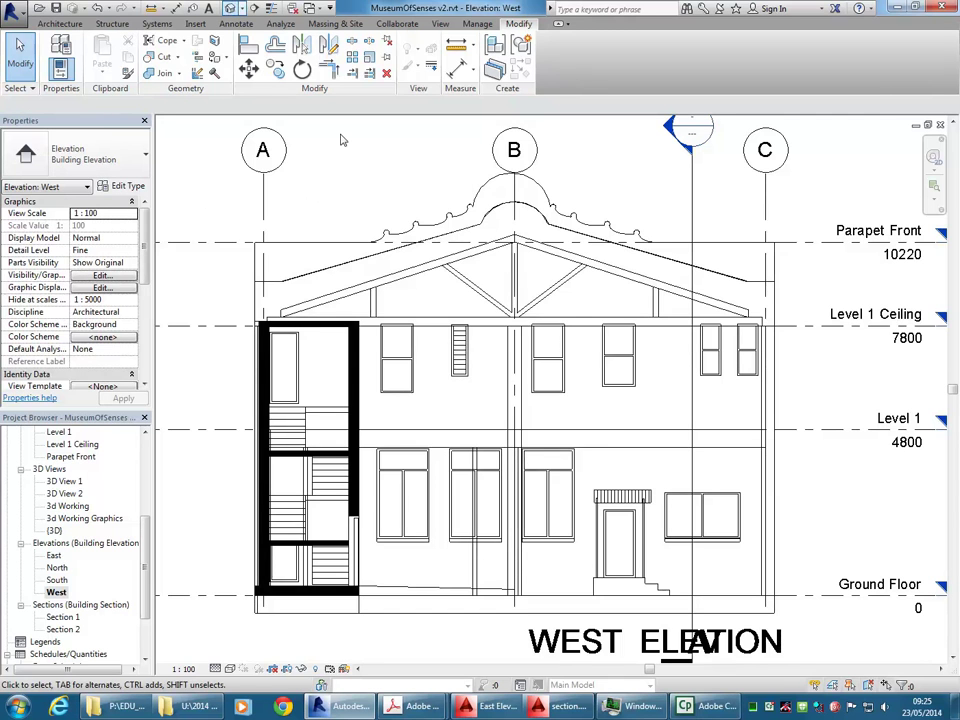
Examine the gabled west wall, the roof trusses and the ornamental parapet wall from several sides in the default 3D view.
left_click(576, 411)
middle_click_drag(499, 326, 510, 480, "shift")
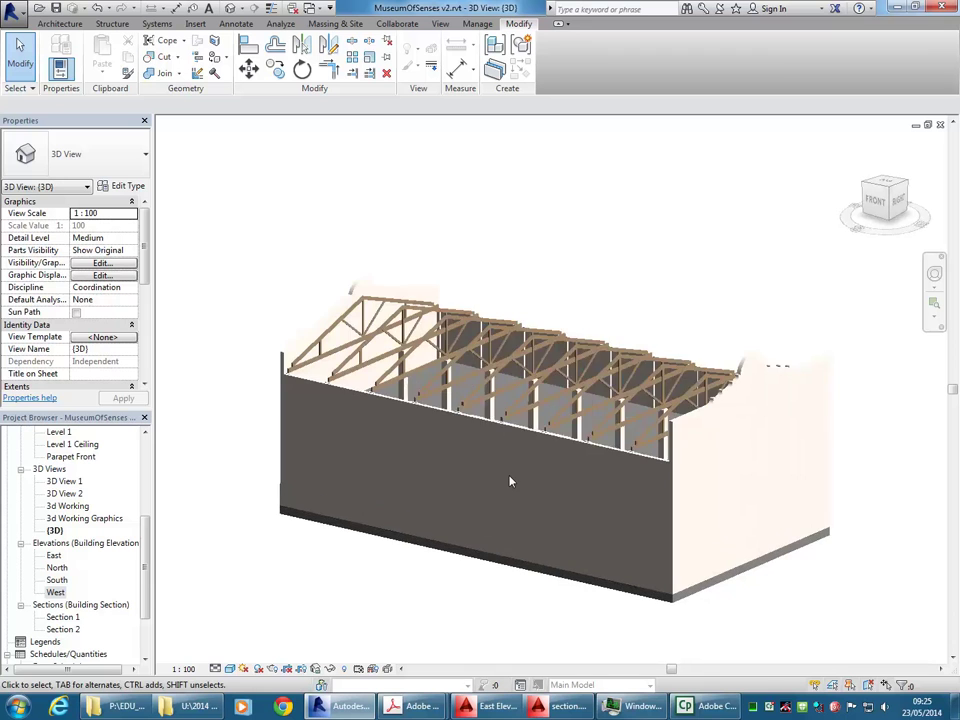
middle_click_drag(422, 482, 606, 431, "shift")
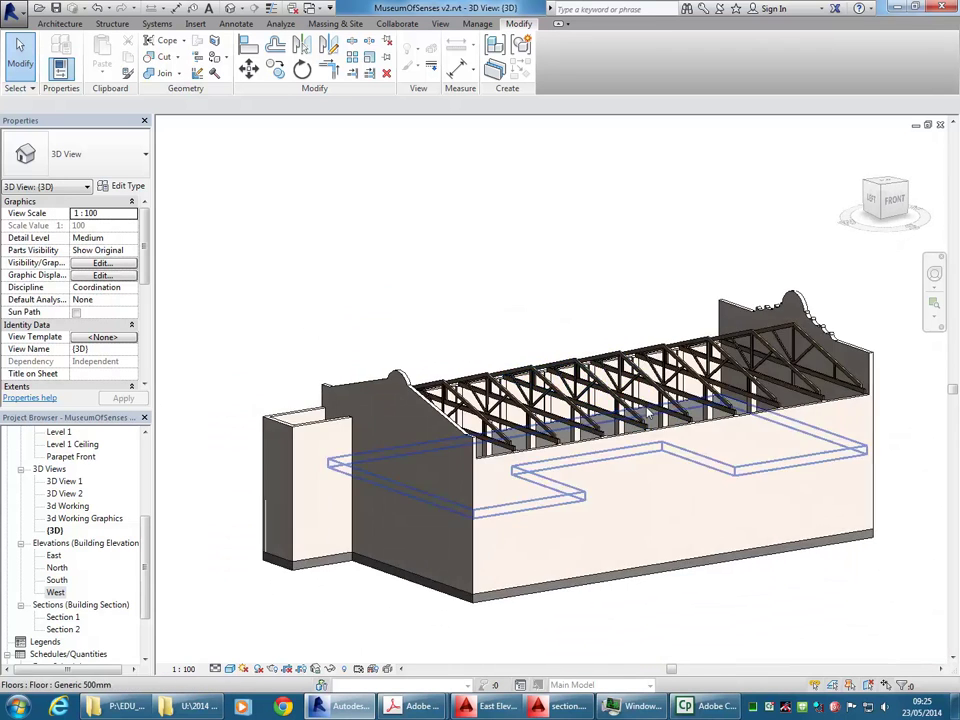
middle_click_drag(720, 414, 646, 435)
scroll(803, 402, "up", 2)
scroll(803, 402, "up", 4)
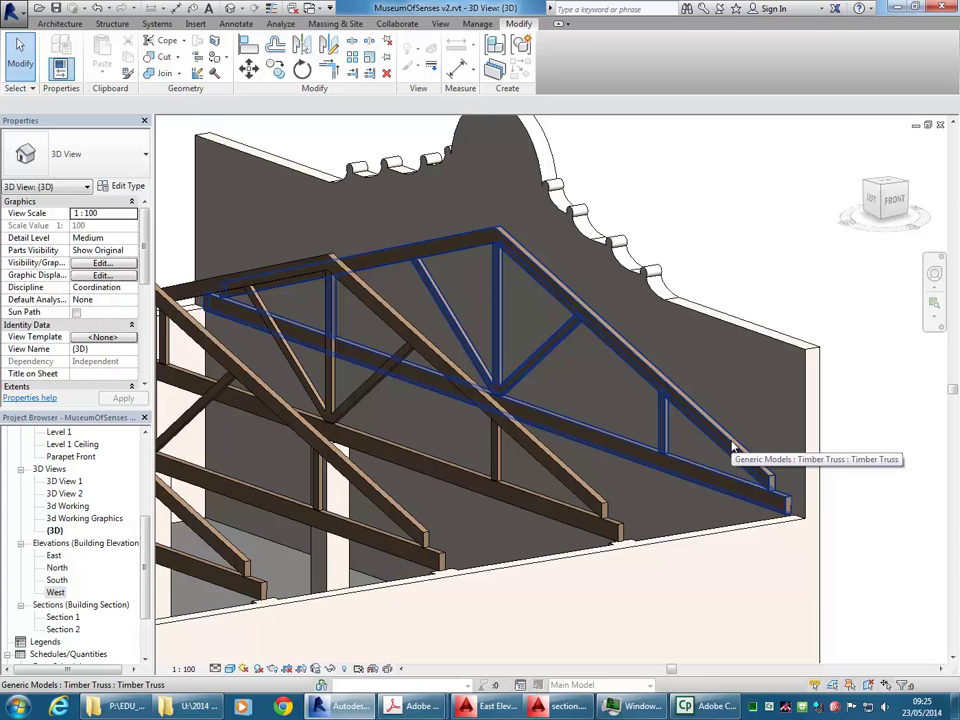
scroll(733, 446, "down", 3)
middle_click_drag(726, 412, 846, 340)
middle_click_drag(722, 454, 513, 482, "shift")
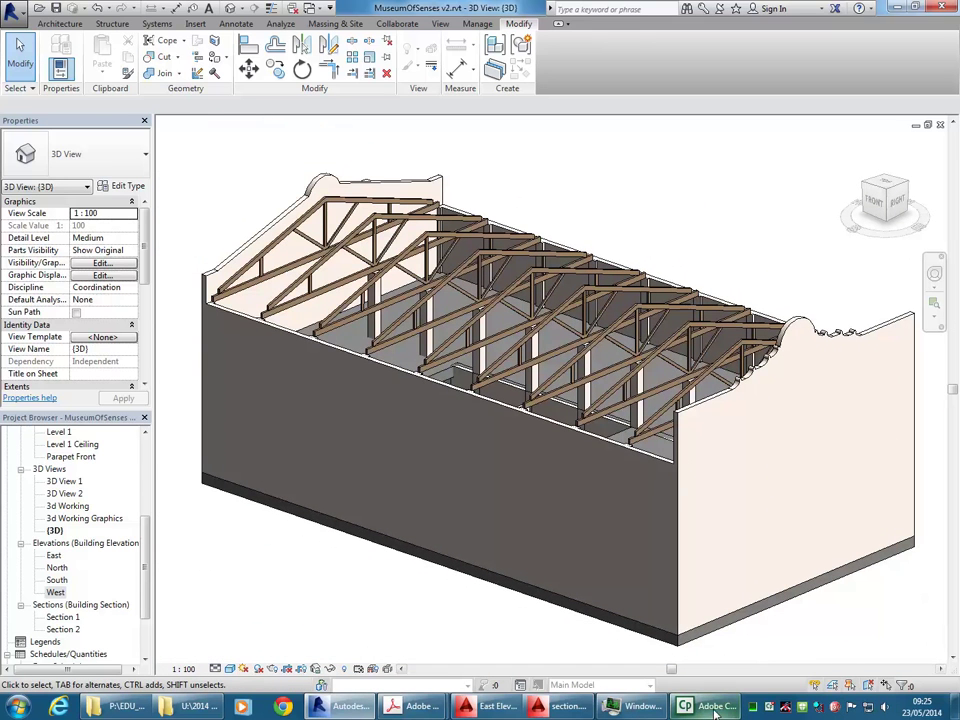